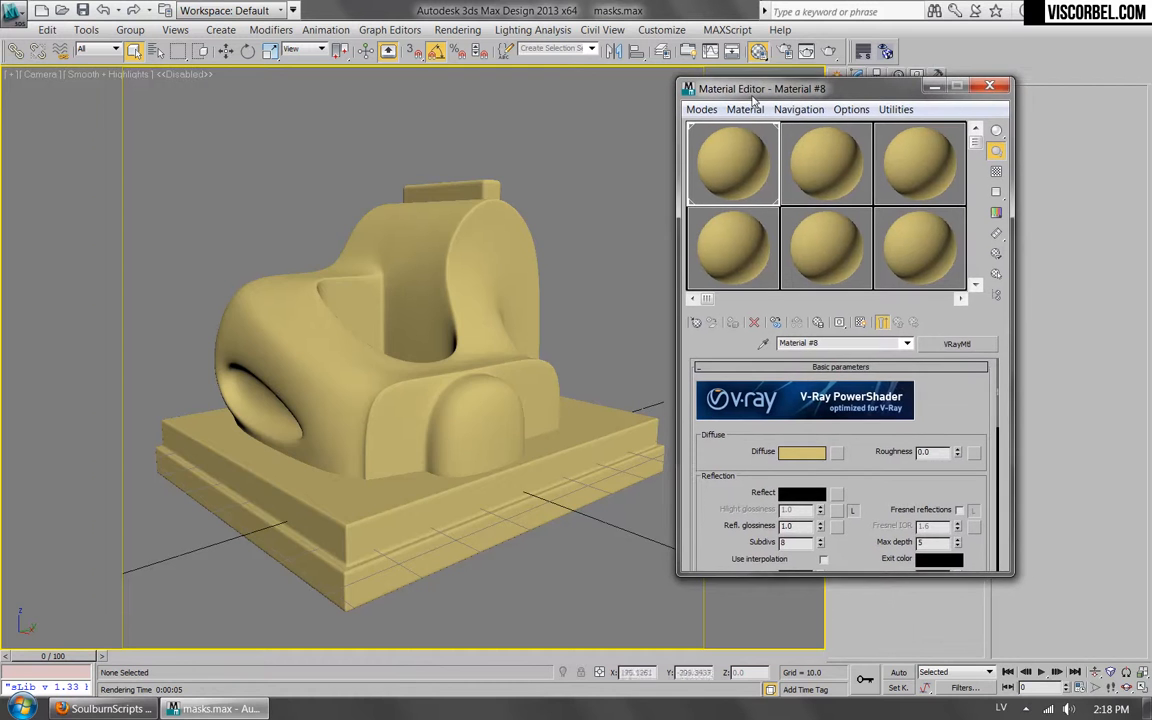
Assign a Noise map to the material's diffuse slot and show it shaded on the model in the viewport.
{"action": "left_click", "coordinate": [830, 452]}
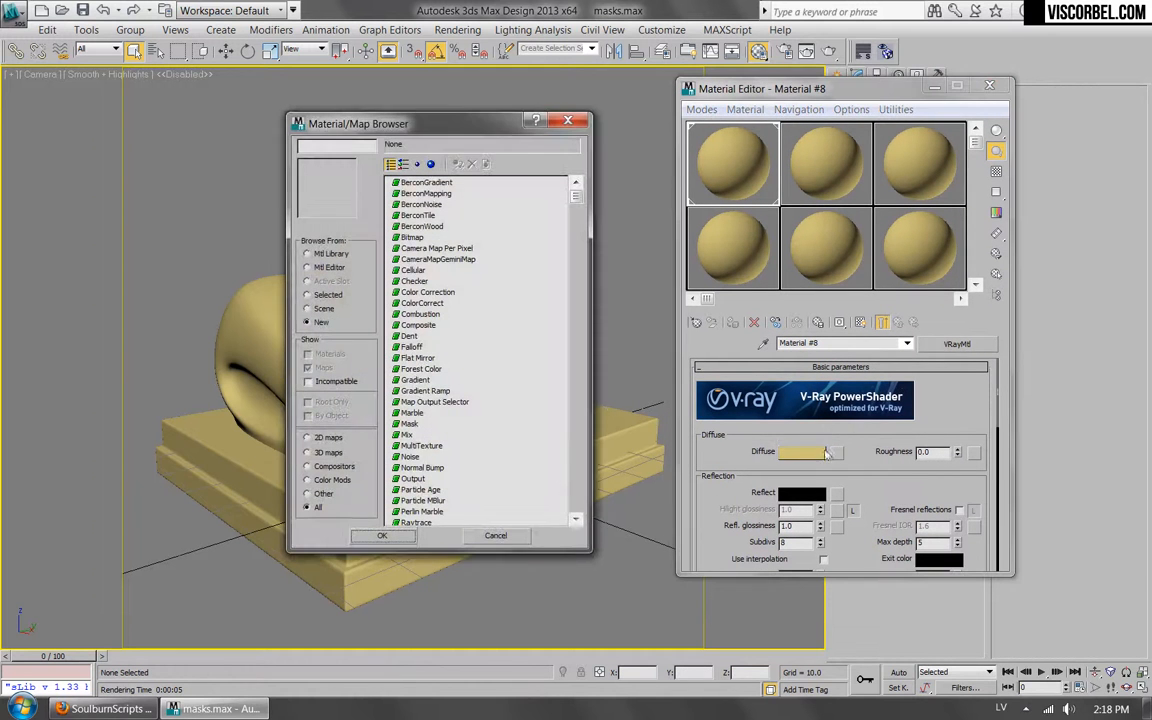
{"action": "double_click", "coordinate": [404, 458]}
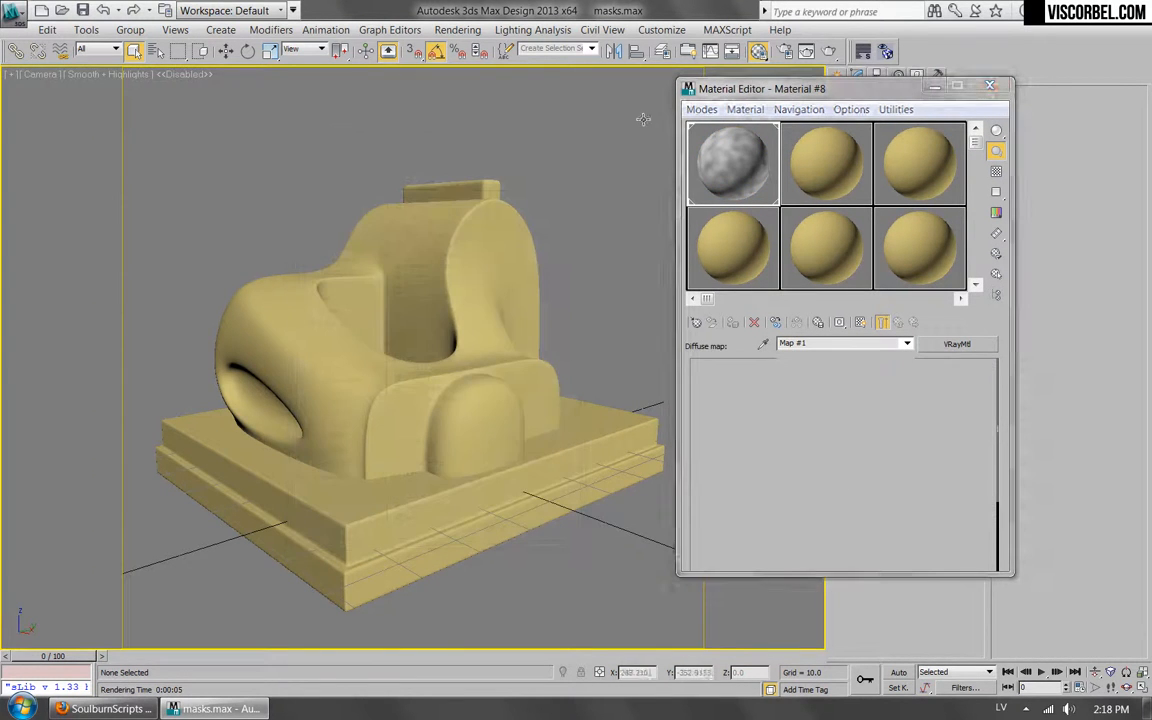
{"action": "left_click", "coordinate": [861, 323]}
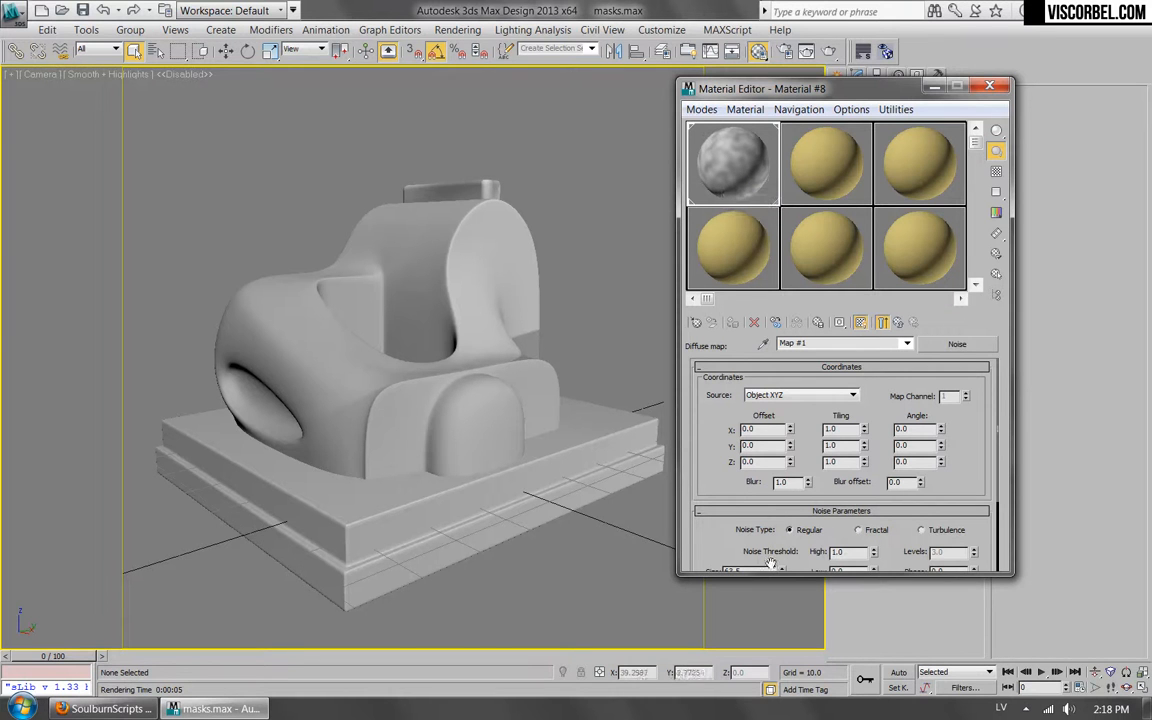
Set the Noise map's size to 3 and test-render the camera view.
{"action": "left_click_drag", "start_coordinate": [745, 554], "coordinate": [597, 470]}
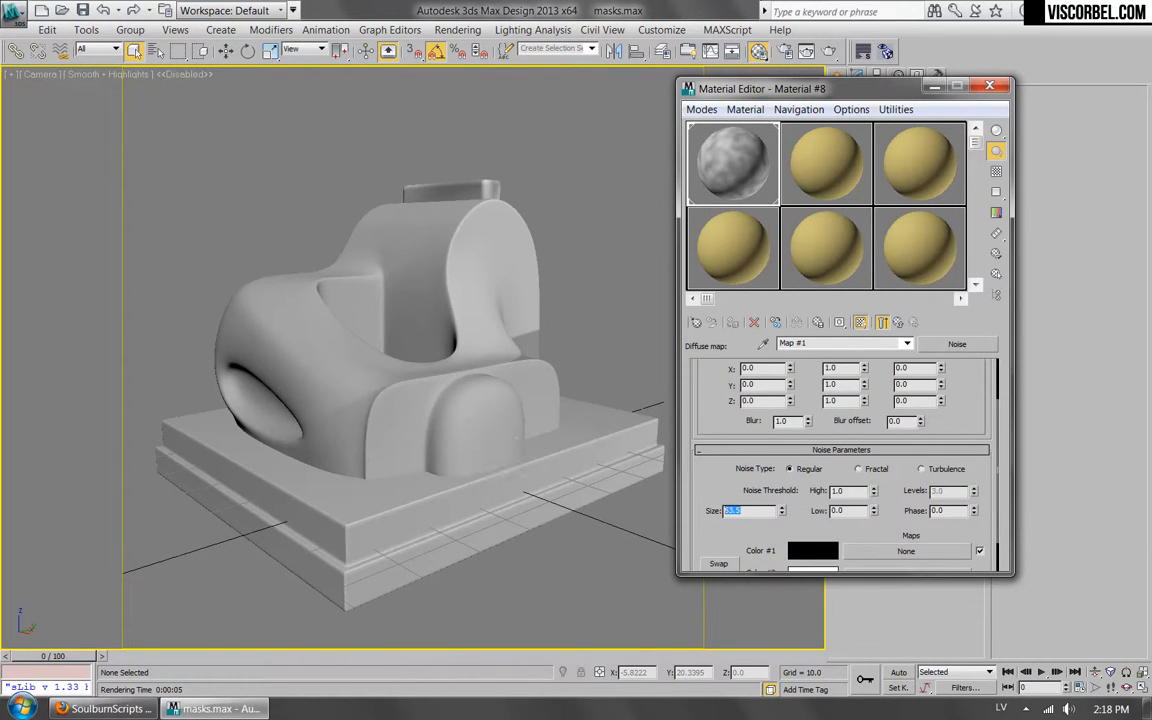
{"action": "type", "text": "5"}
{"action": "key", "text": "Return"}
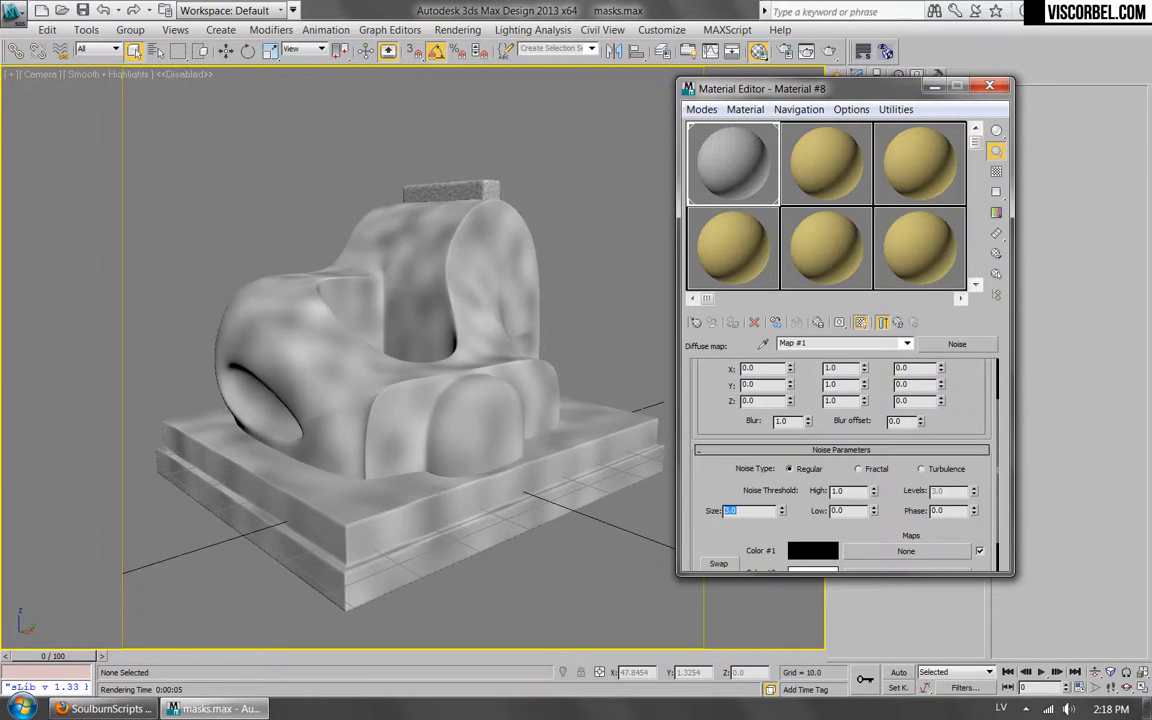
{"action": "left_click", "coordinate": [831, 54]}
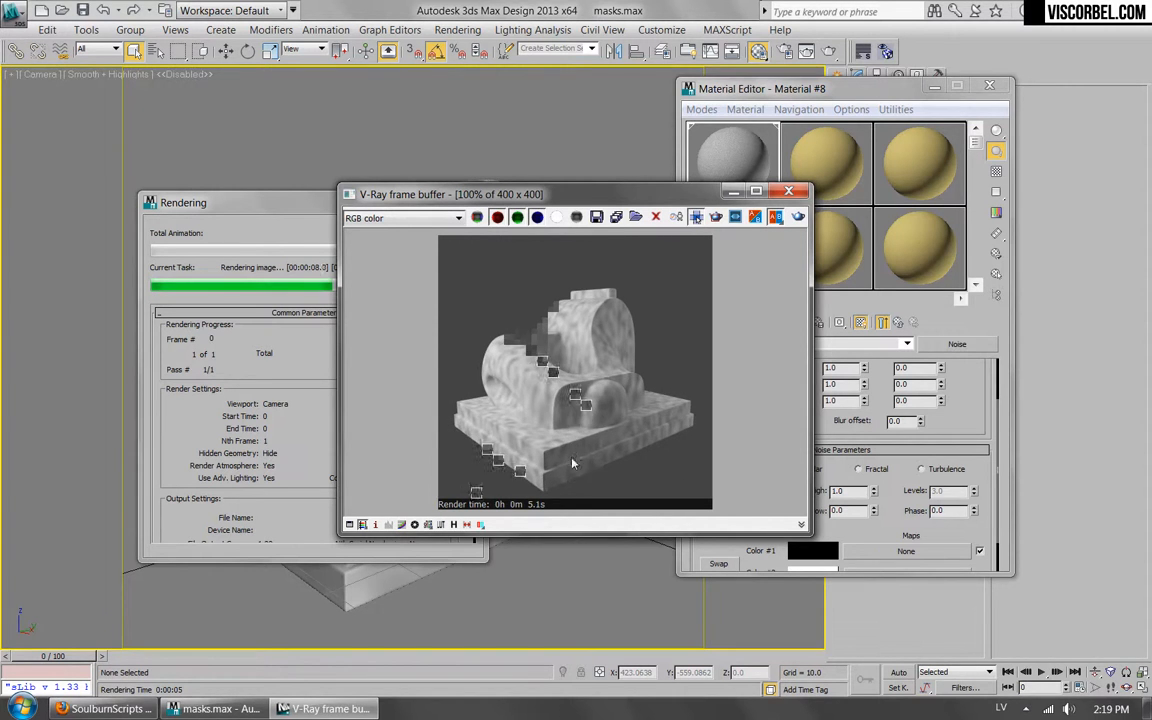
{"action": "left_click", "coordinate": [789, 191]}
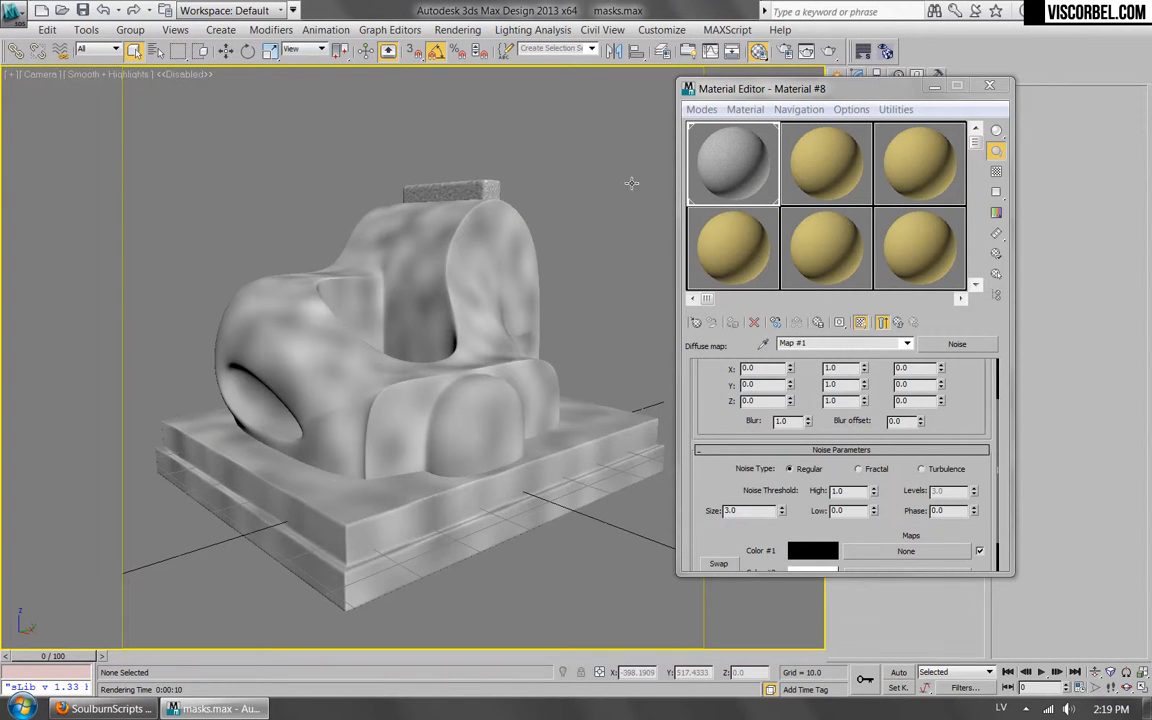
Lower the render sample size in the Material Editor options so the sample sphere suits the map's scale.
{"action": "left_click", "coordinate": [851, 109]}
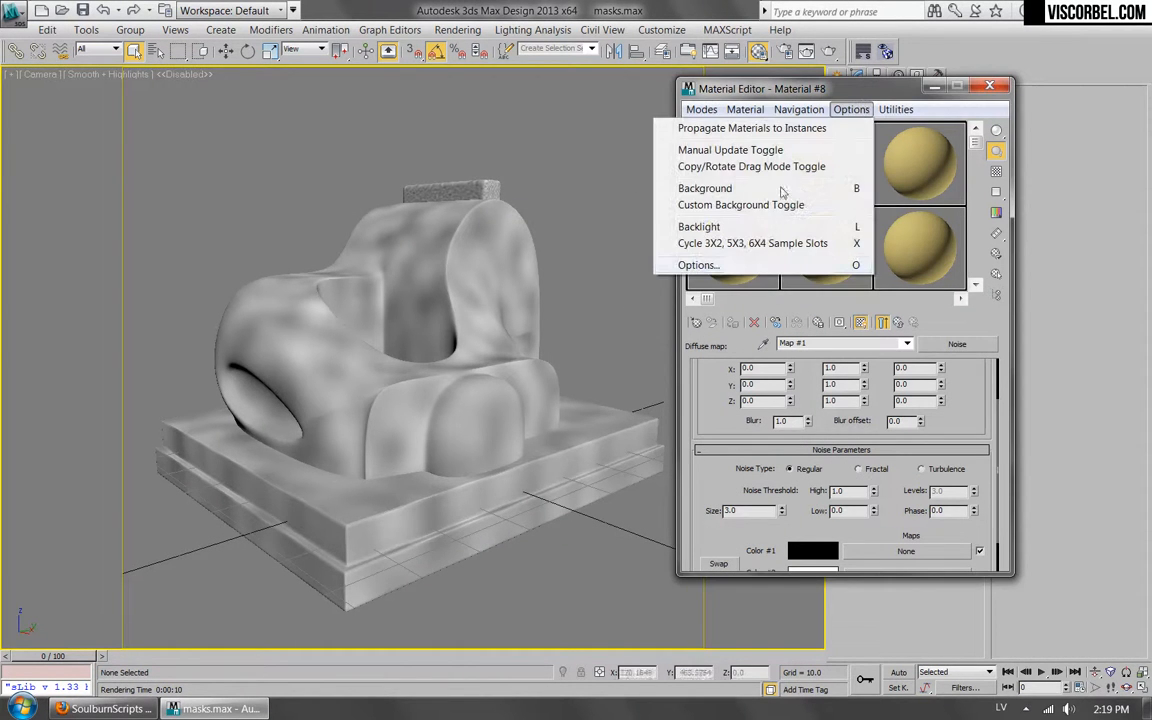
{"action": "left_click", "coordinate": [735, 265]}
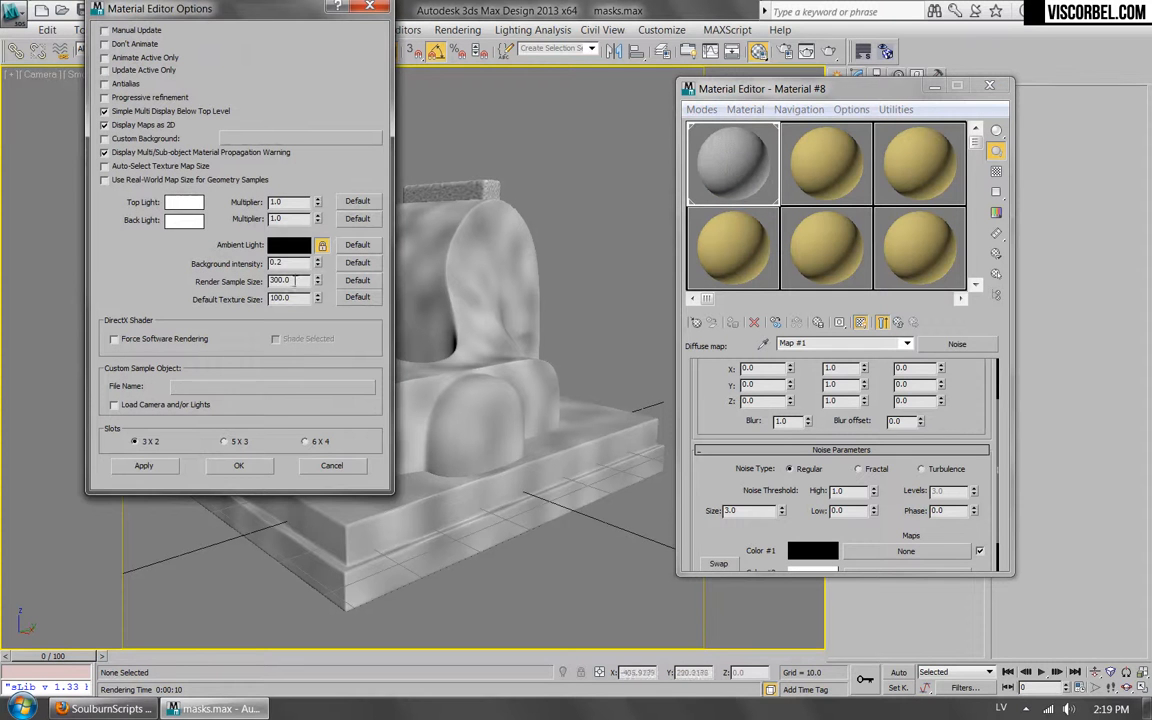
{"action": "double_click", "coordinate": [296, 280]}
{"action": "type", "text": "25"}
{"action": "left_click", "coordinate": [236, 465]}
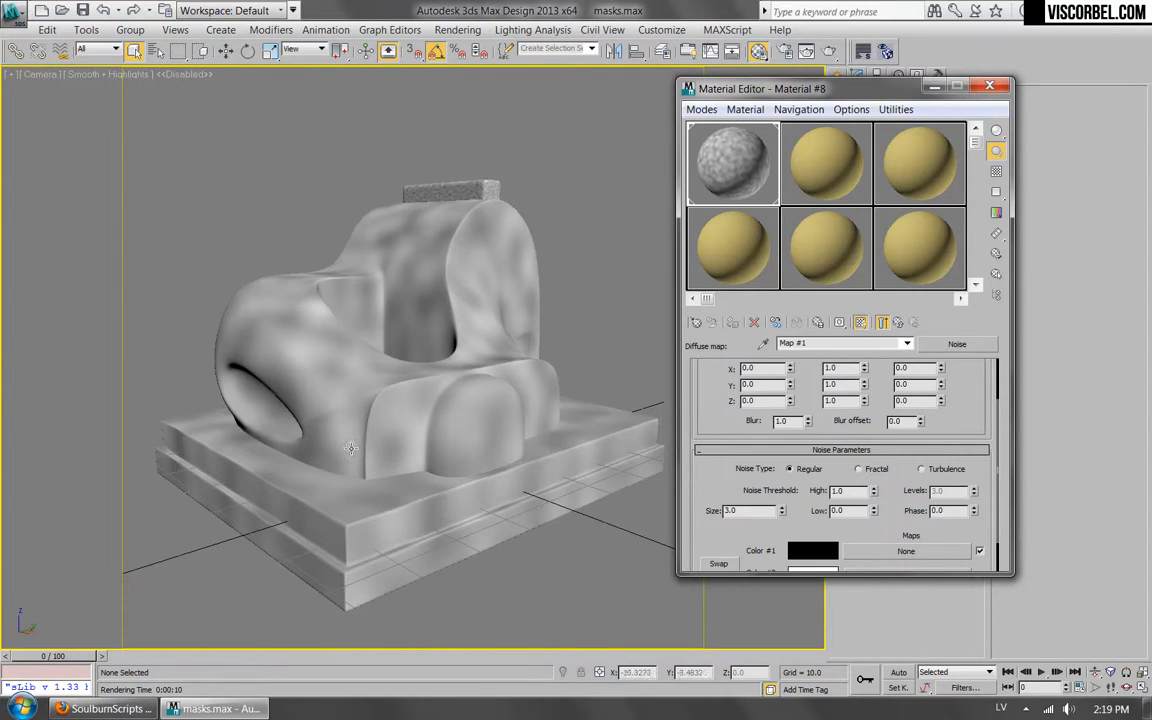
Render the camera view again to compare the noise on the model with the material sample.
{"action": "left_click", "coordinate": [829, 55]}
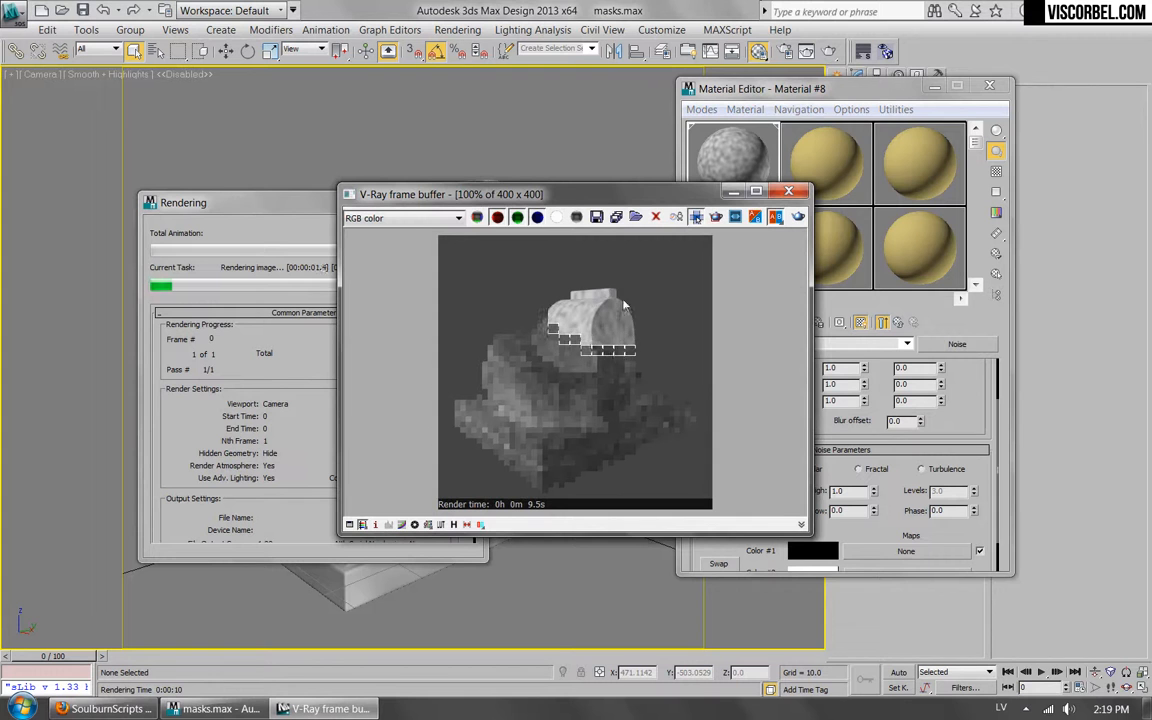
{"action": "left_click_drag", "start_coordinate": [500, 194], "coordinate": [528, 294]}
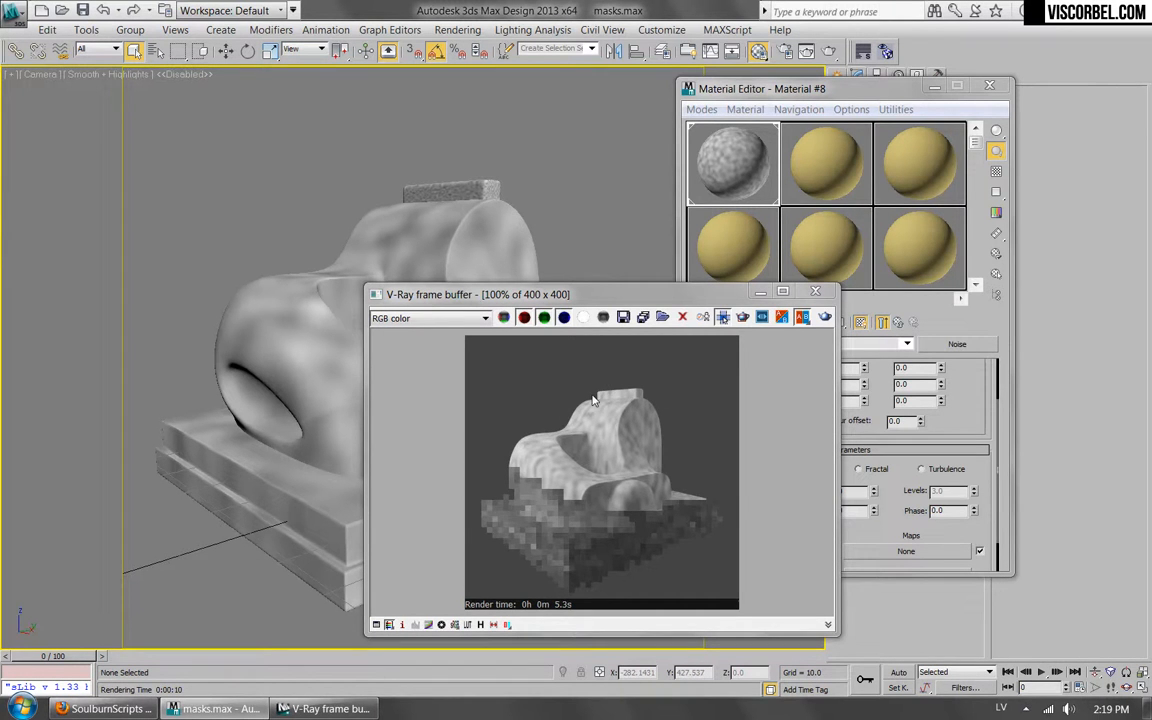
{"action": "left_click", "coordinate": [815, 291]}
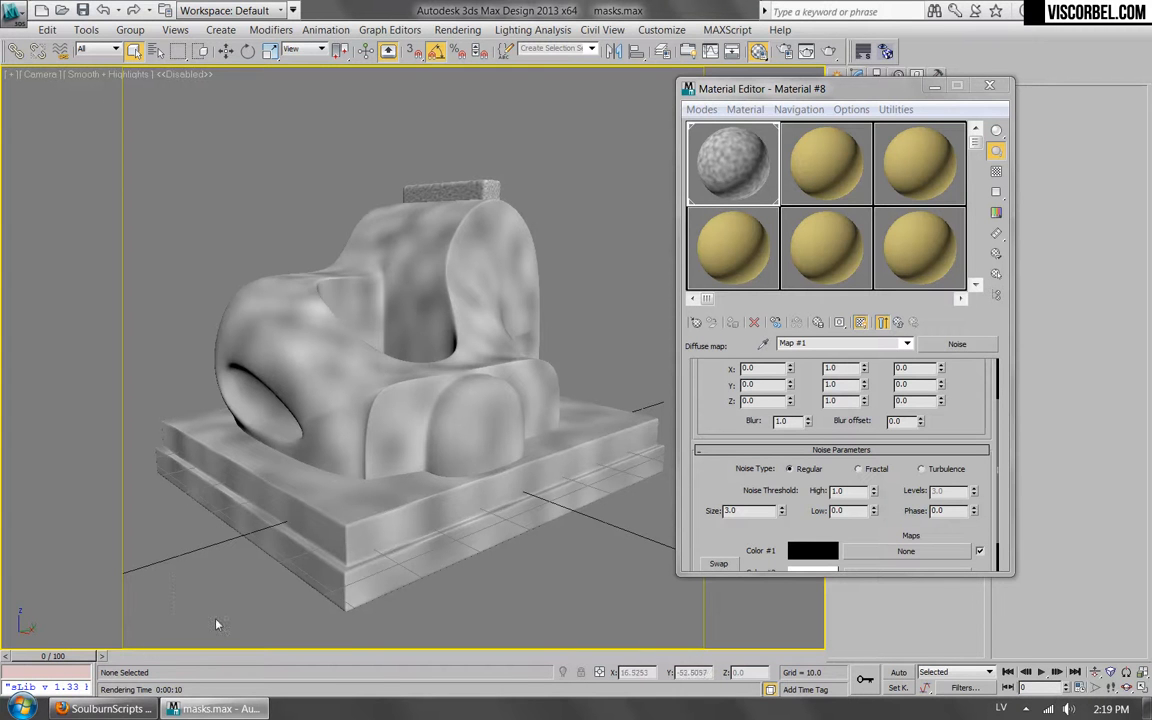
Switch to Firefox, examine the SoulburnScripts page's installation notes and download list, and return to 3ds Max.
{"action": "left_click", "coordinate": [105, 708]}
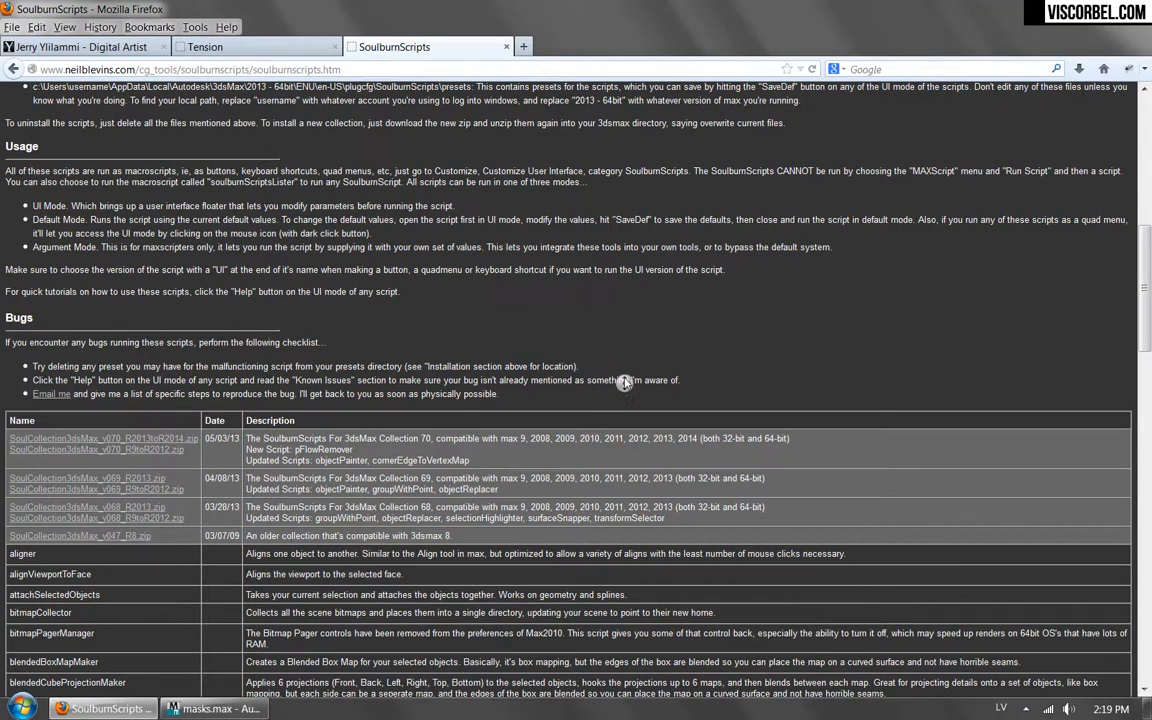
{"action": "scroll", "coordinate": [543, 243], "scroll_direction": "up", "scroll_amount": 10}
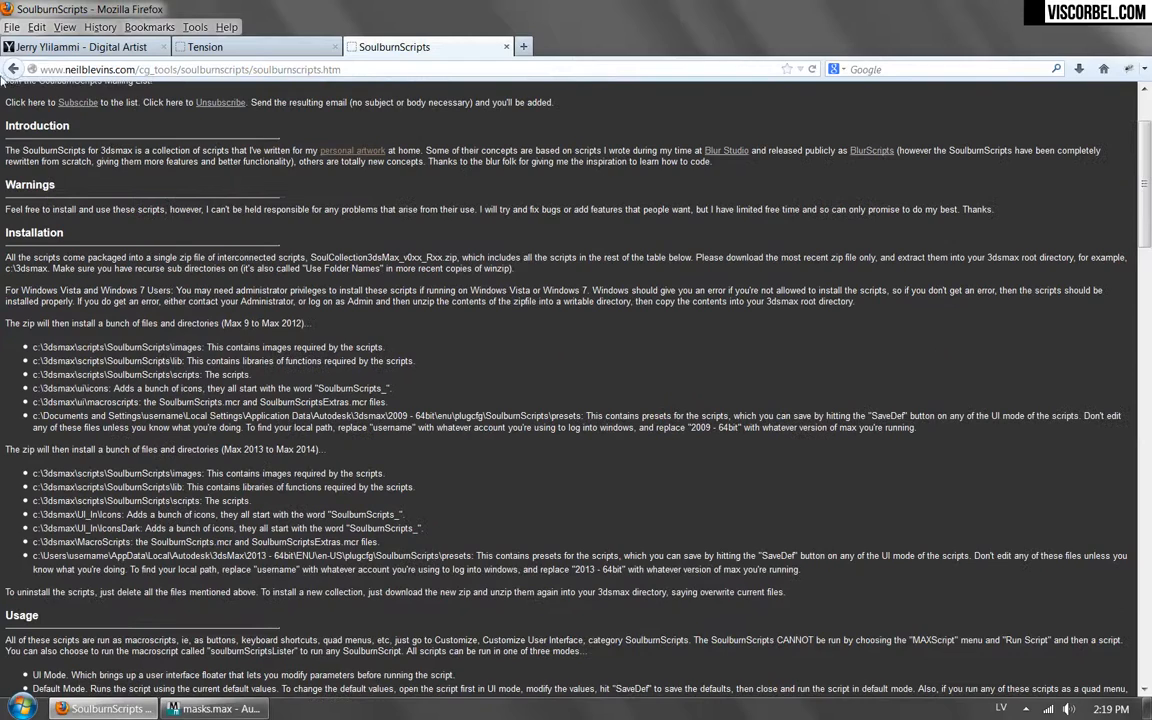
{"action": "scroll", "coordinate": [147, 95], "scroll_direction": "up", "scroll_amount": 3}
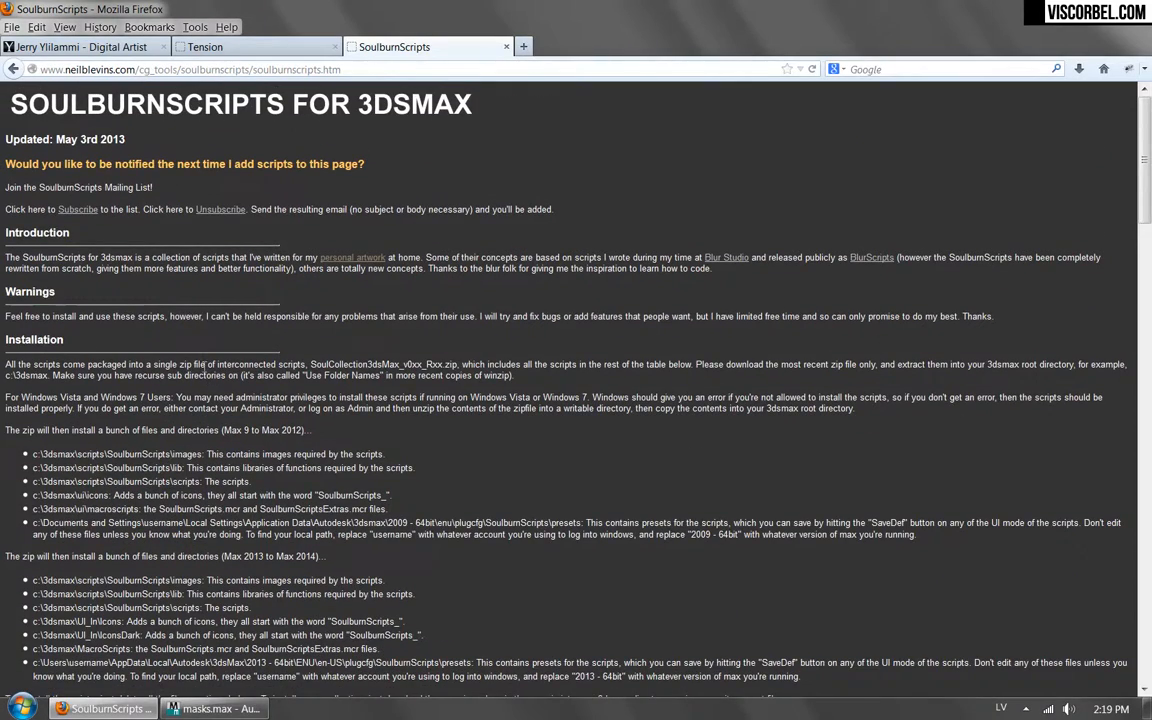
{"action": "scroll", "coordinate": [205, 369], "scroll_direction": "down", "scroll_amount": 10}
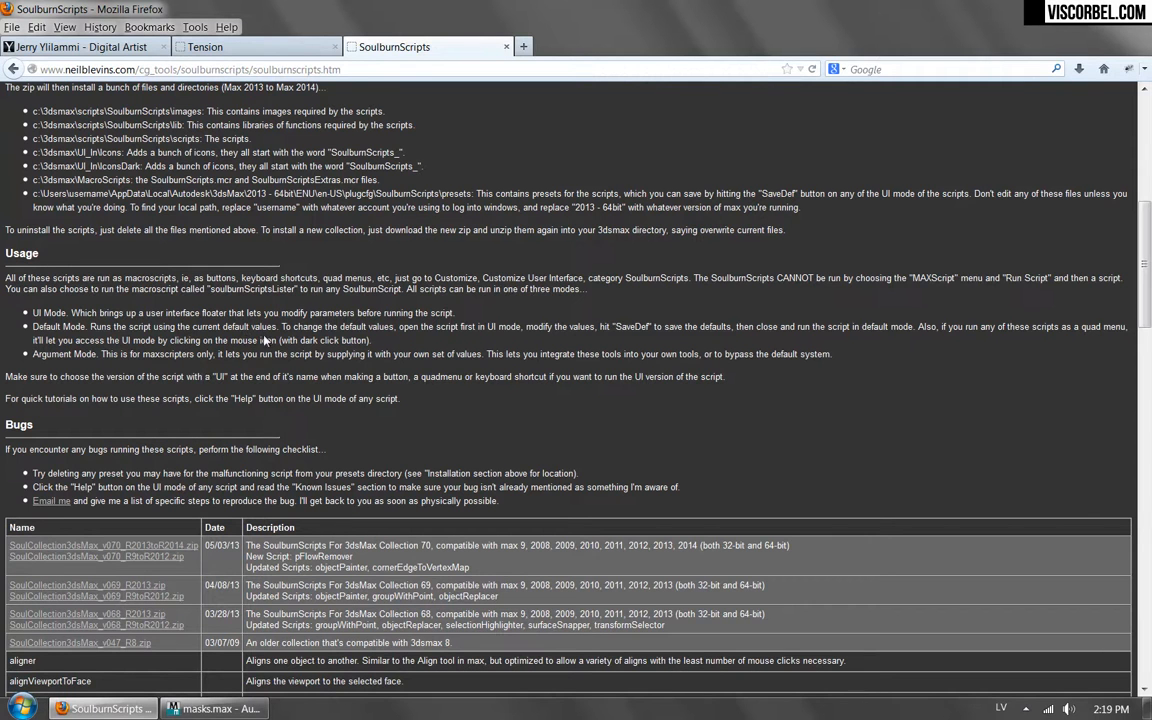
{"action": "left_click", "coordinate": [215, 708]}
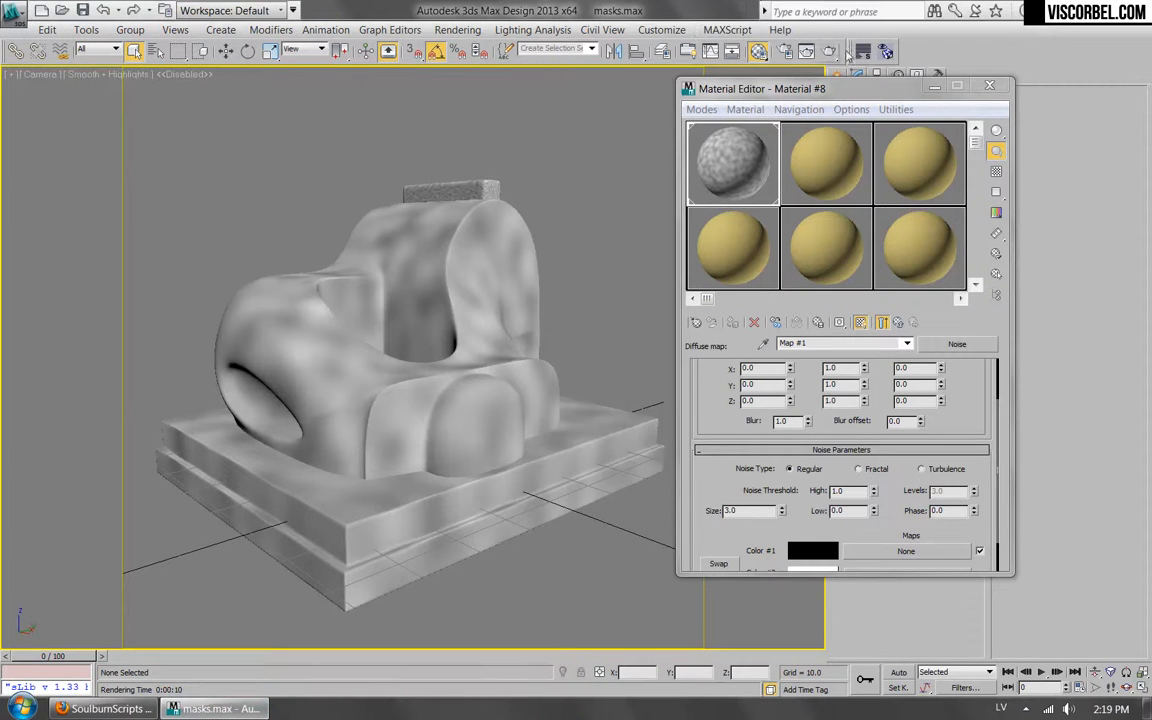
Select the model and launch the texmapPreview script, set to use the Classic Mat Editor.
{"action": "left_click", "coordinate": [989, 88]}
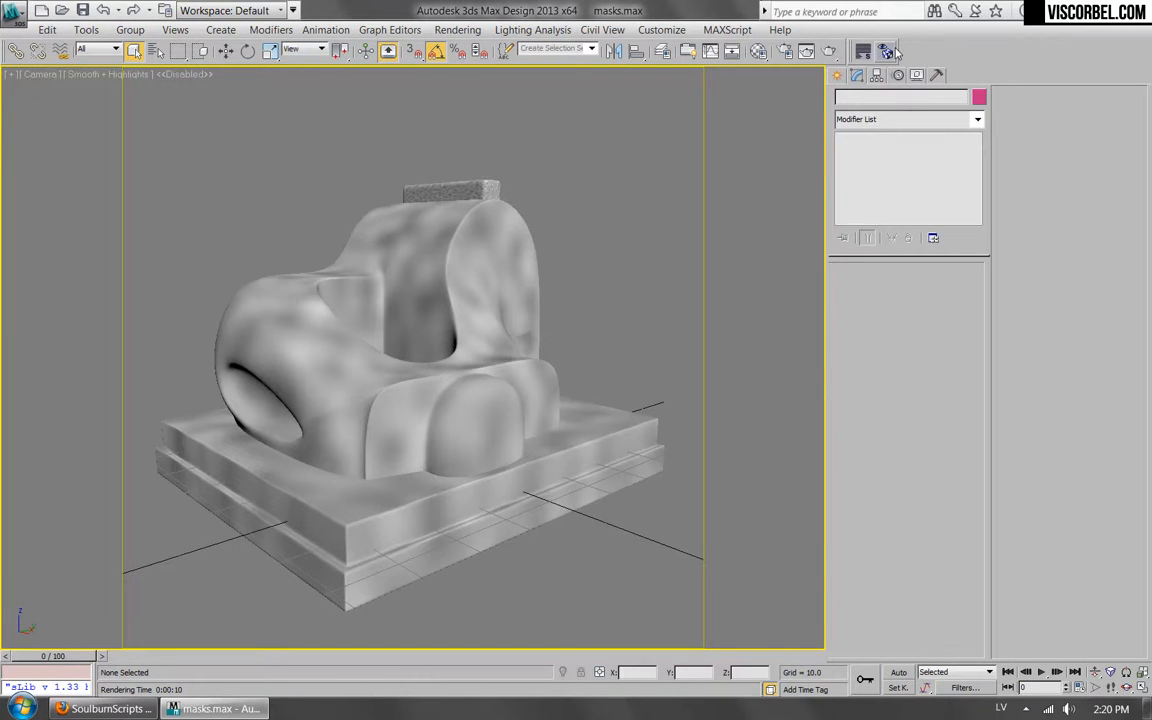
{"action": "left_click", "coordinate": [508, 280]}
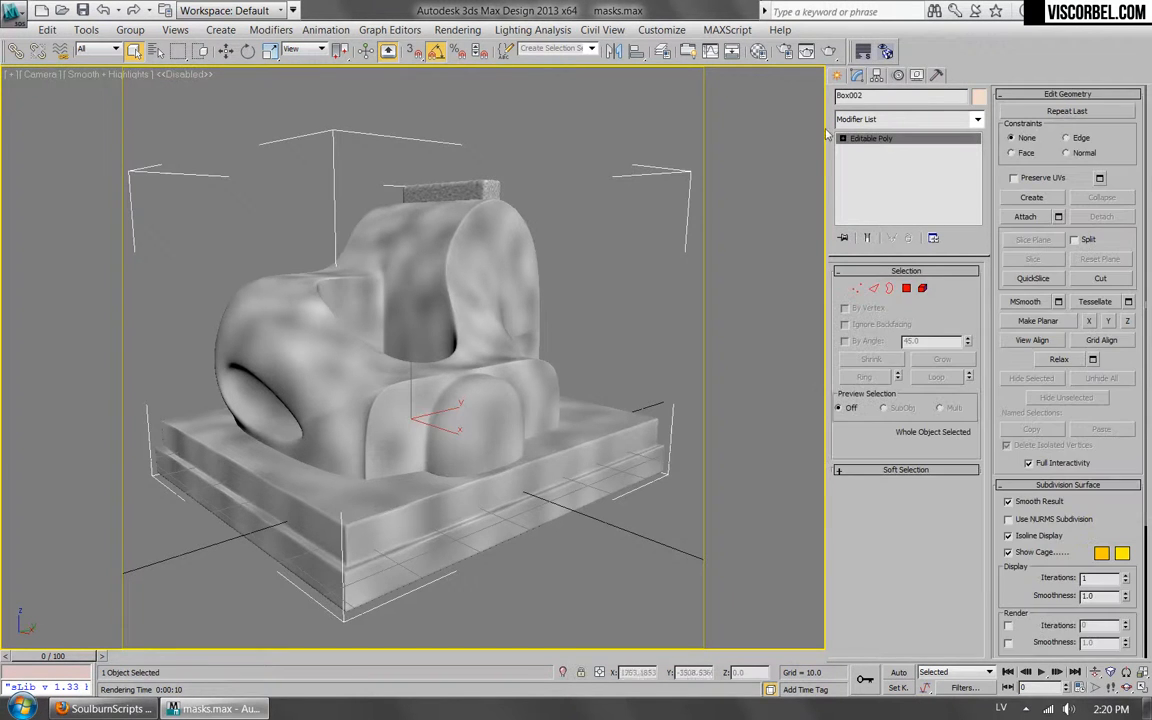
{"action": "left_click", "coordinate": [881, 55]}
{"action": "left_click_drag", "start_coordinate": [271, 266], "coordinate": [72, 260]}
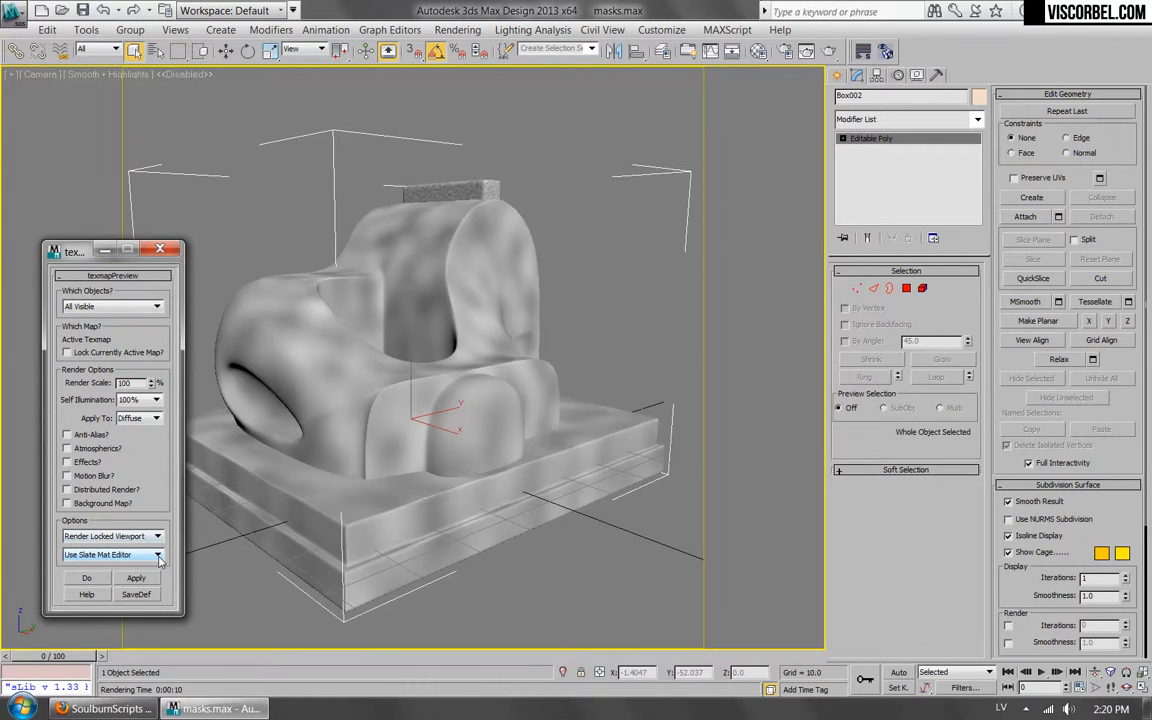
{"action": "left_click", "coordinate": [96, 558]}
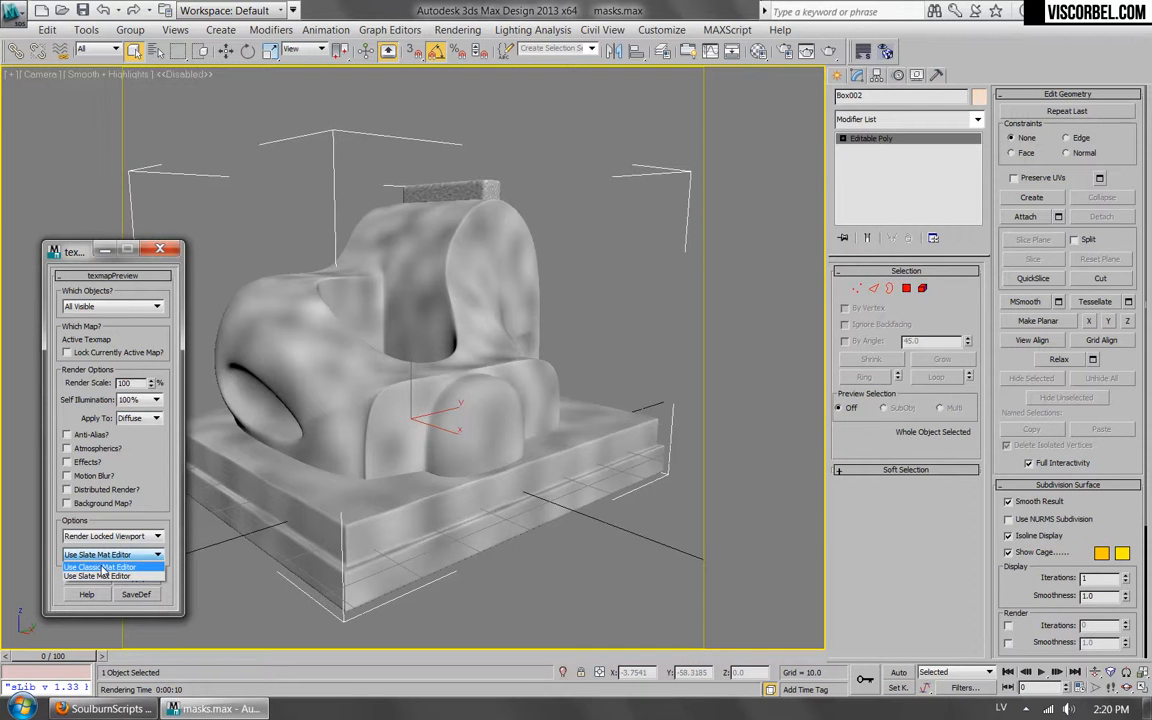
{"action": "left_click", "coordinate": [101, 567]}
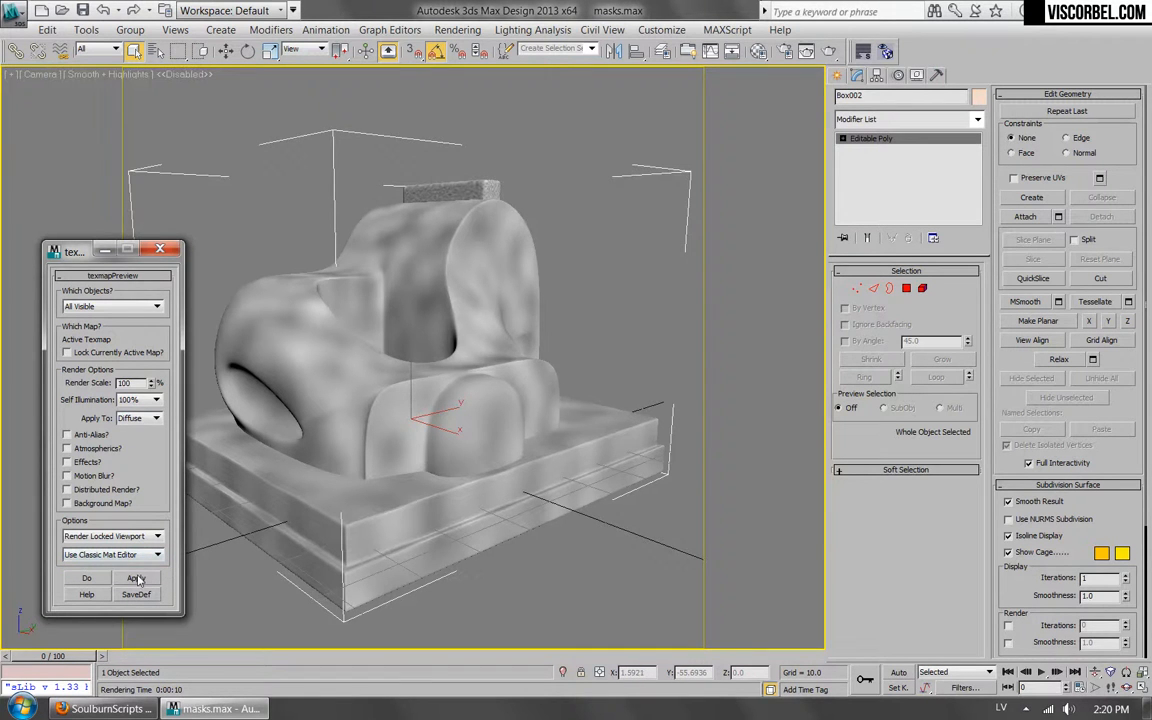
Reopen the Material Editor and render a texmapPreview of the active Noise map.
{"action": "left_click", "coordinate": [136, 578]}
{"action": "left_click", "coordinate": [664, 411]}
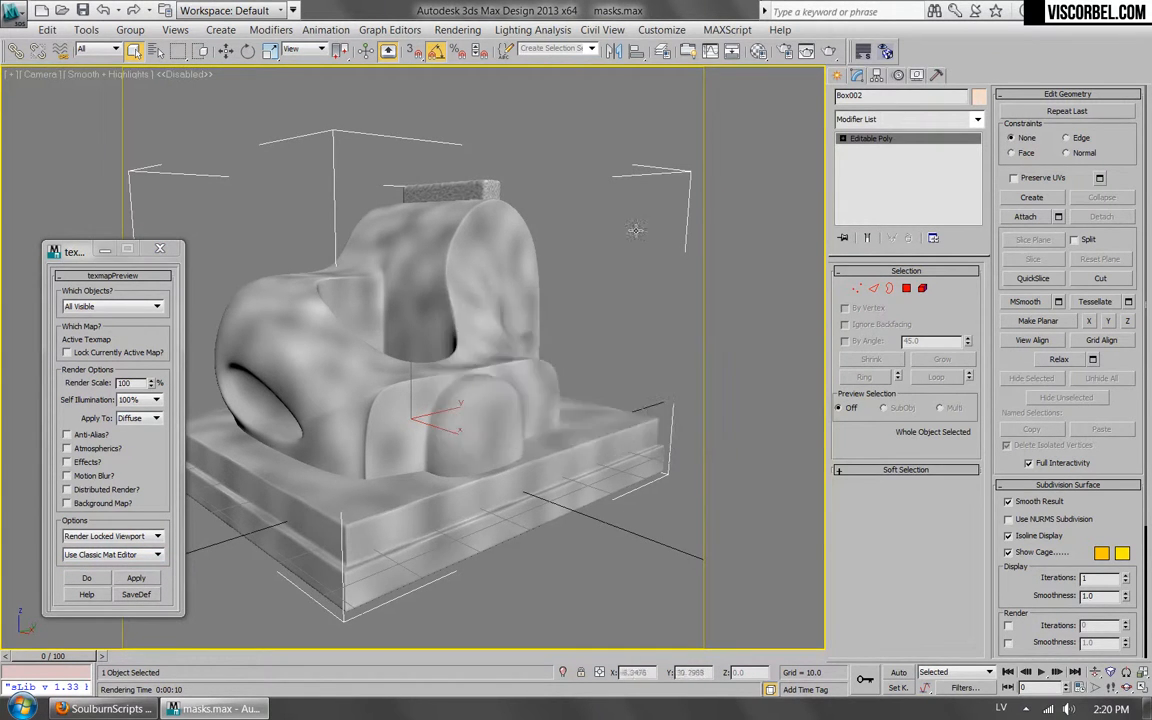
{"action": "left_click", "coordinate": [760, 51]}
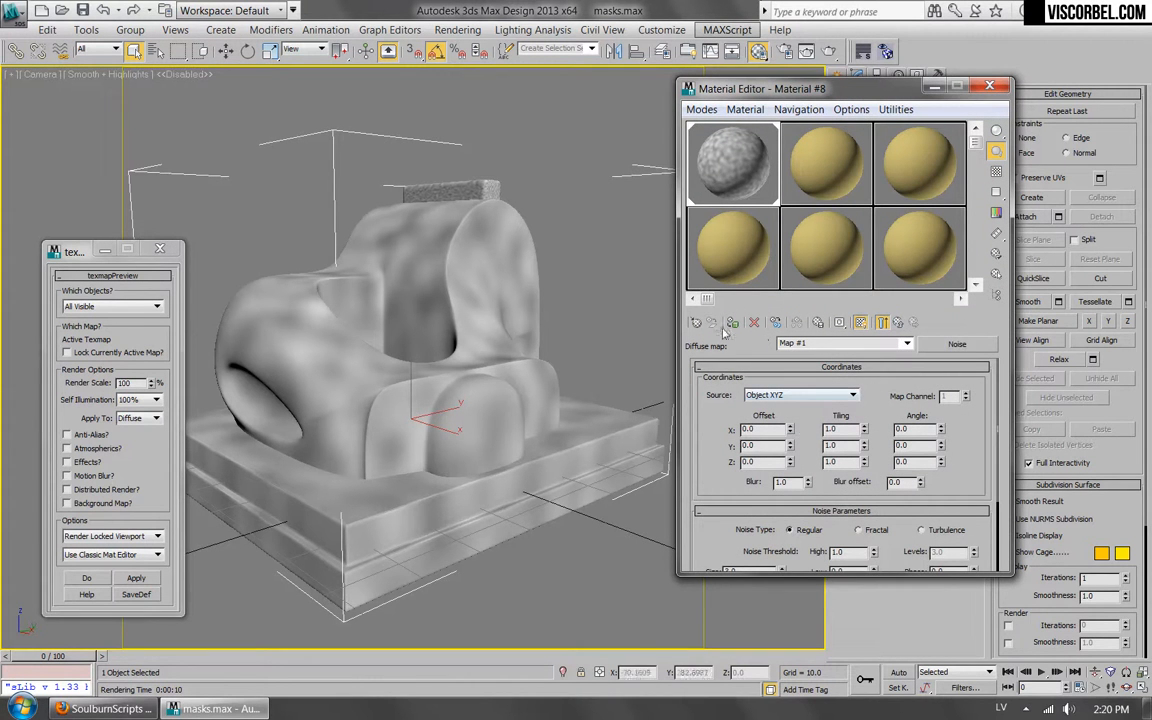
{"action": "left_click", "coordinate": [138, 578]}
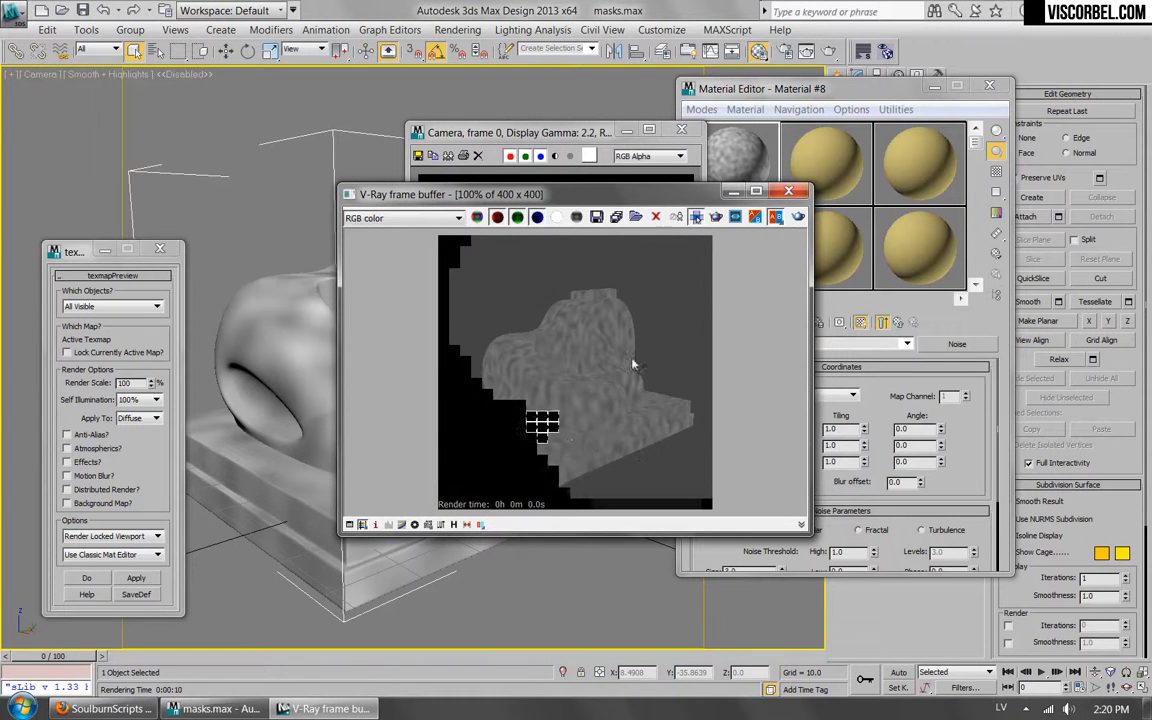
{"action": "left_click", "coordinate": [681, 130]}
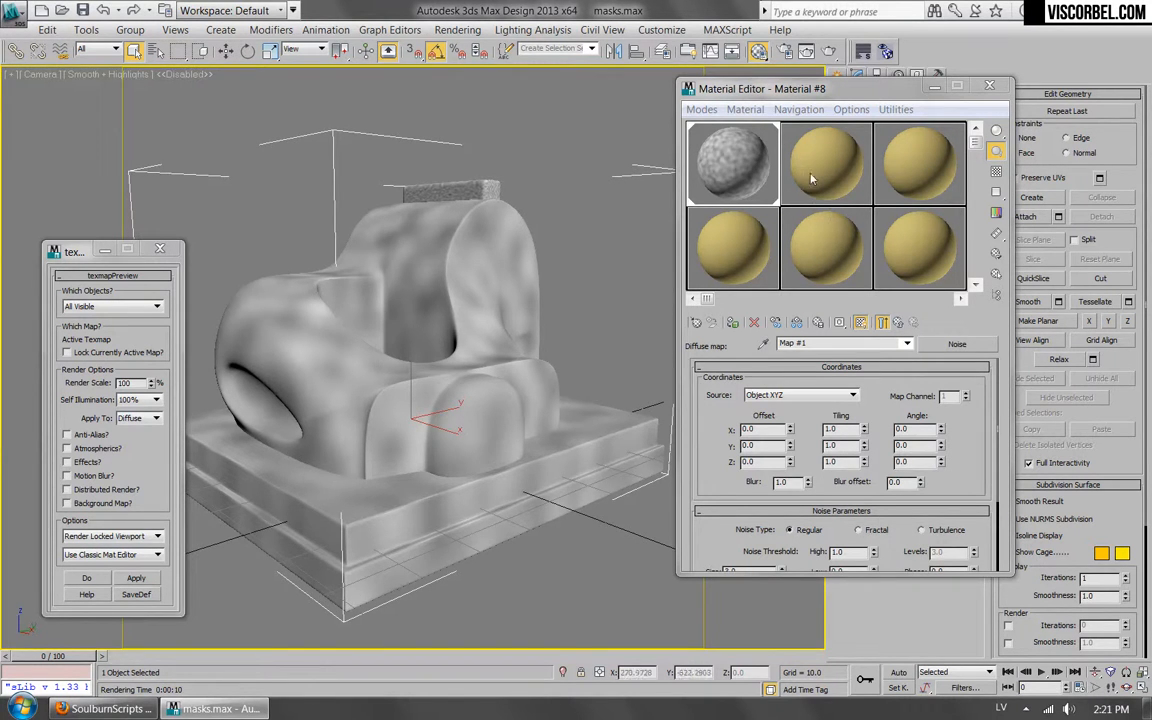
Change the diffuse Noise map's noise type to Fractal.
{"action": "left_click", "coordinate": [899, 323]}
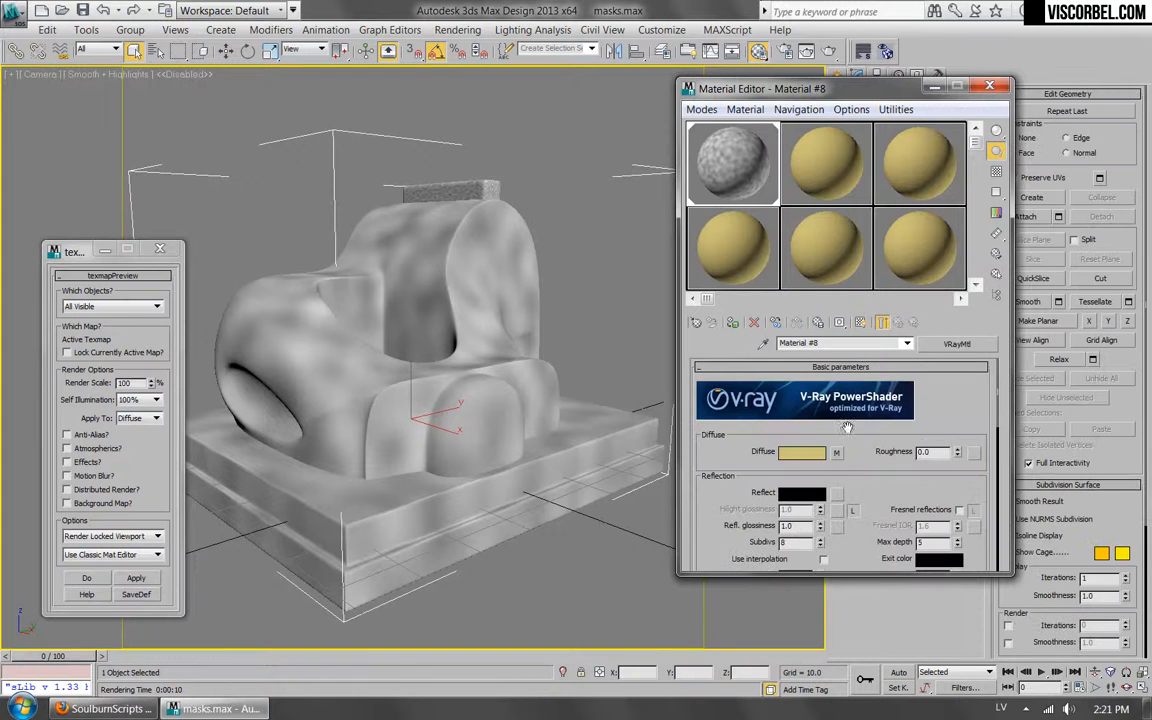
{"action": "left_click", "coordinate": [837, 455]}
{"action": "left_click_drag", "start_coordinate": [705, 522], "coordinate": [724, 402]}
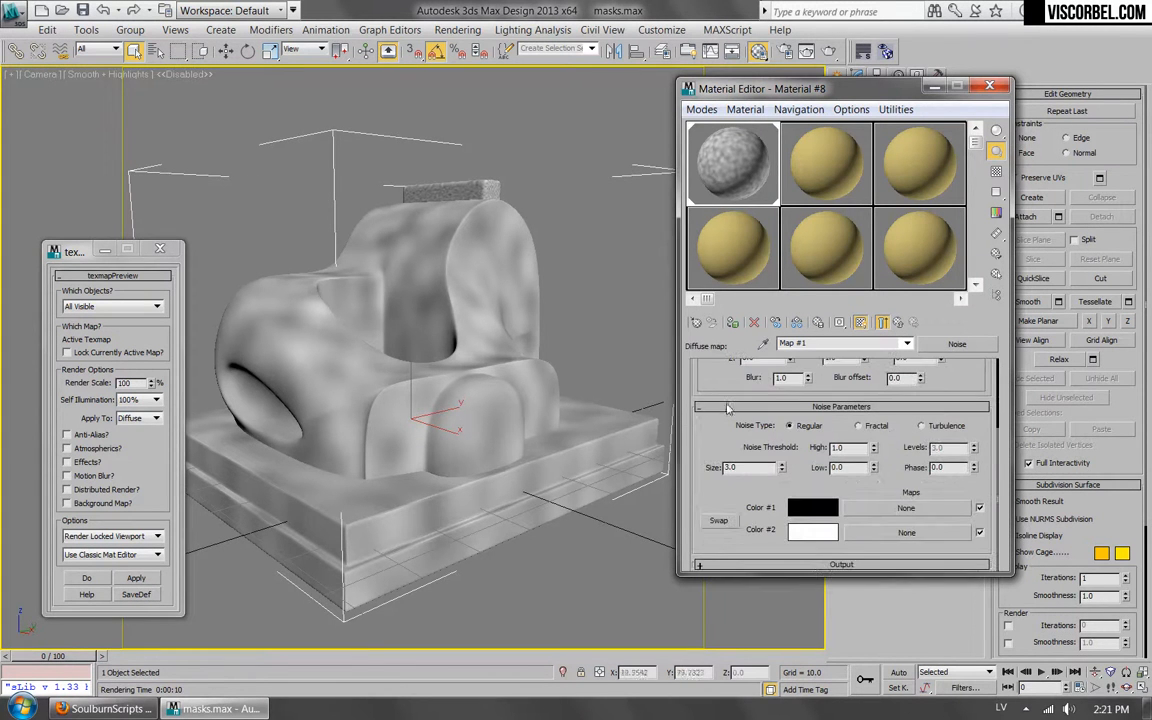
{"action": "left_click", "coordinate": [863, 426]}
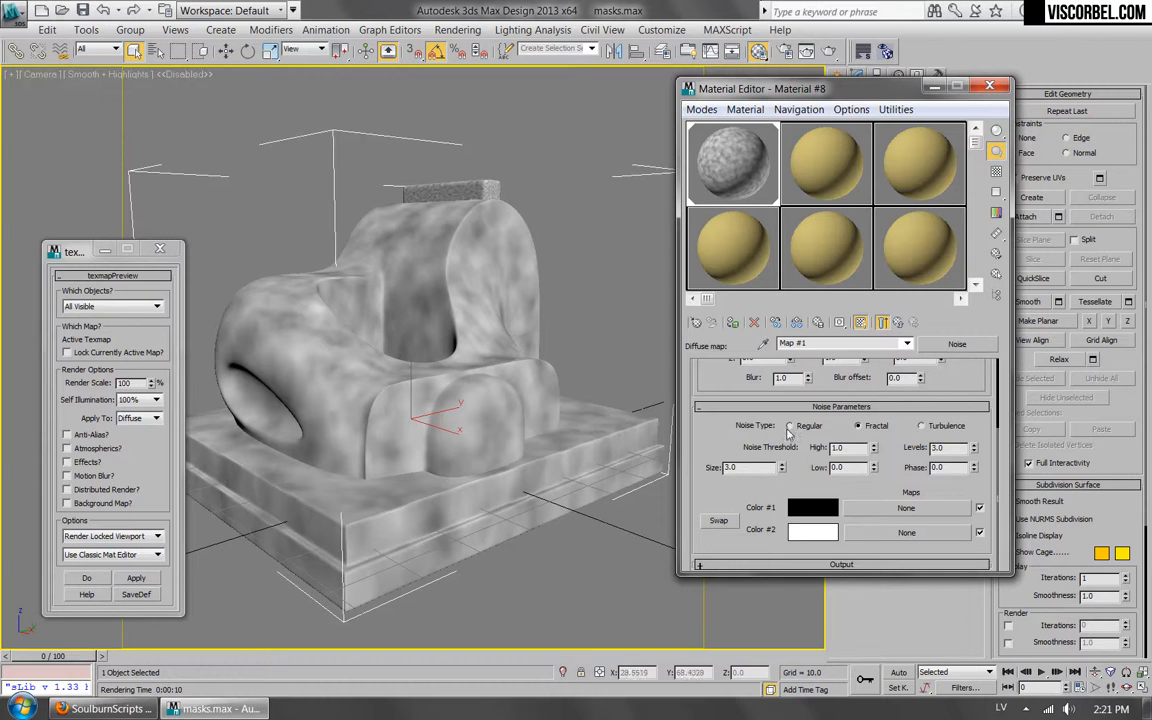
{"action": "mouse_move", "coordinate": [713, 443]}
{"action": "left_mouse_down"}
{"action": "mouse_move", "coordinate": [715, 547]}
{"action": "mouse_move", "coordinate": [718, 457]}
{"action": "left_mouse_up"}
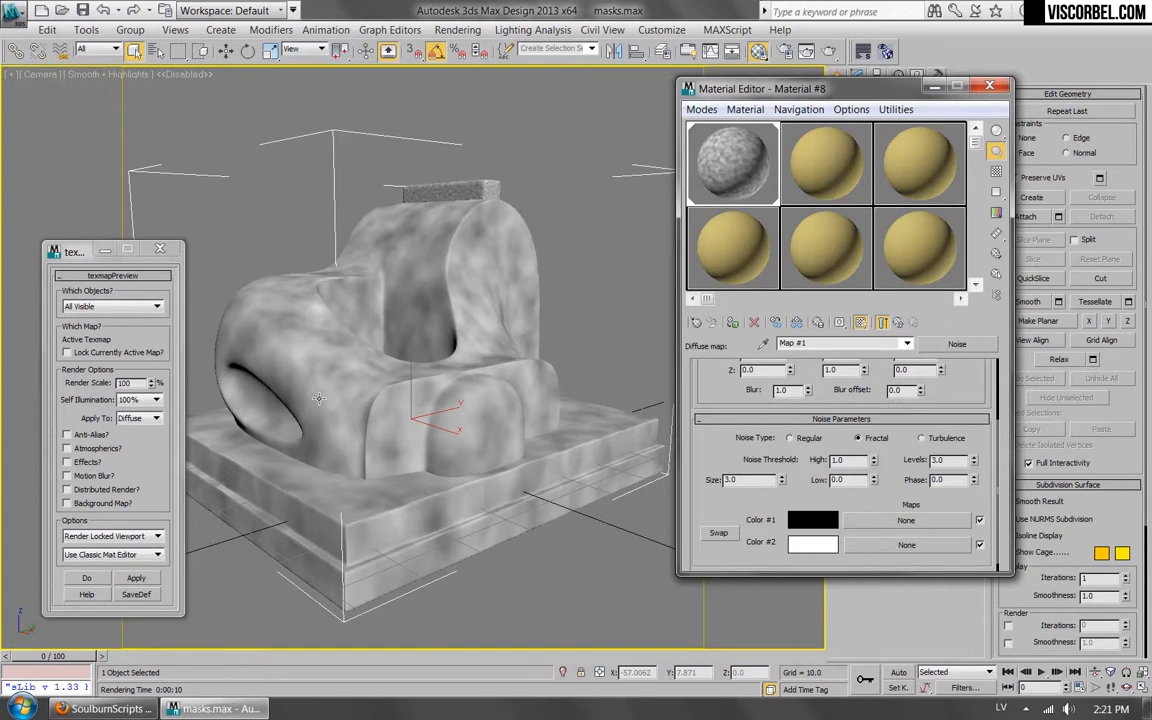
Switch to Firefox, view the BerconMaps download page, and return to 3ds Max.
{"action": "left_click", "coordinate": [105, 708]}
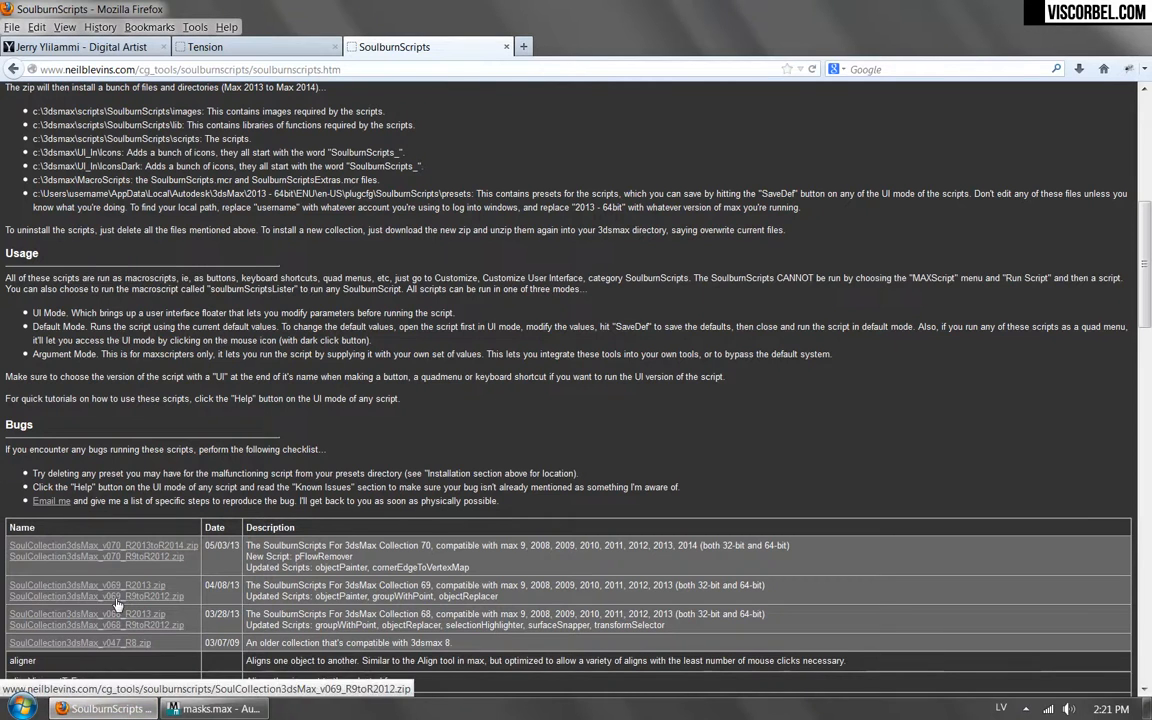
{"action": "left_click", "coordinate": [111, 50]}
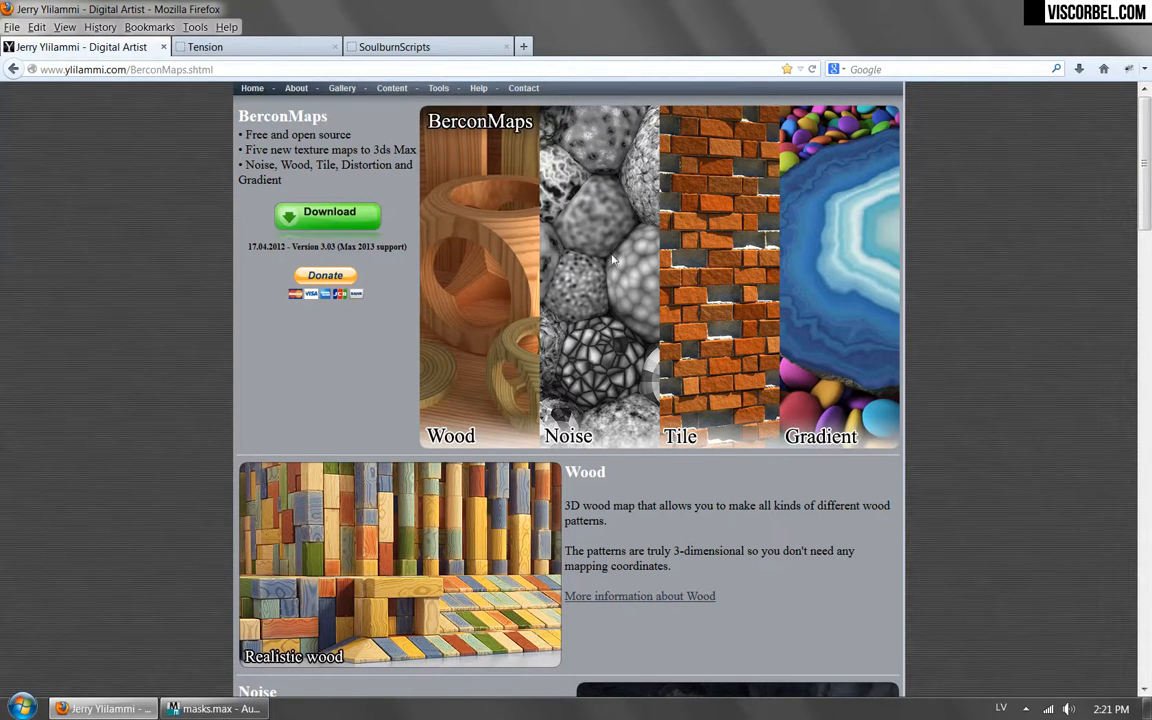
{"action": "left_click", "coordinate": [213, 708]}
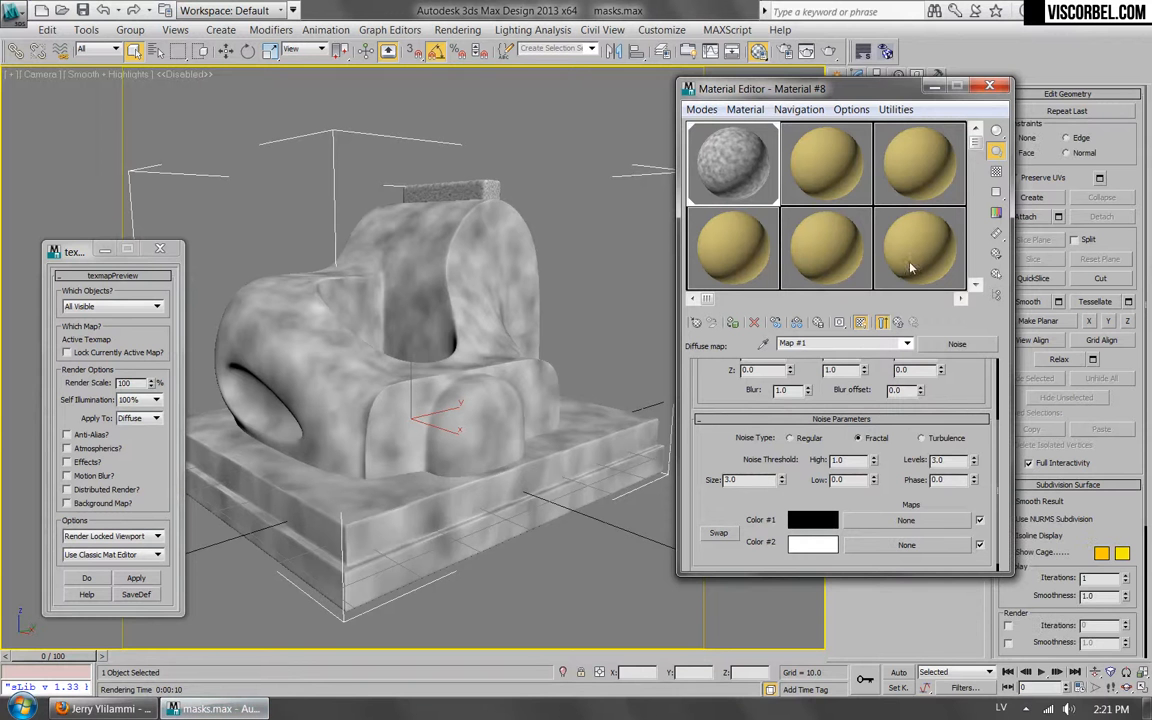
Replace the diffuse Noise map with a BerconNoise map of size 5, discarding the old map, and show it in the viewport.
{"action": "left_click", "coordinate": [898, 323]}
{"action": "left_click", "coordinate": [835, 454]}
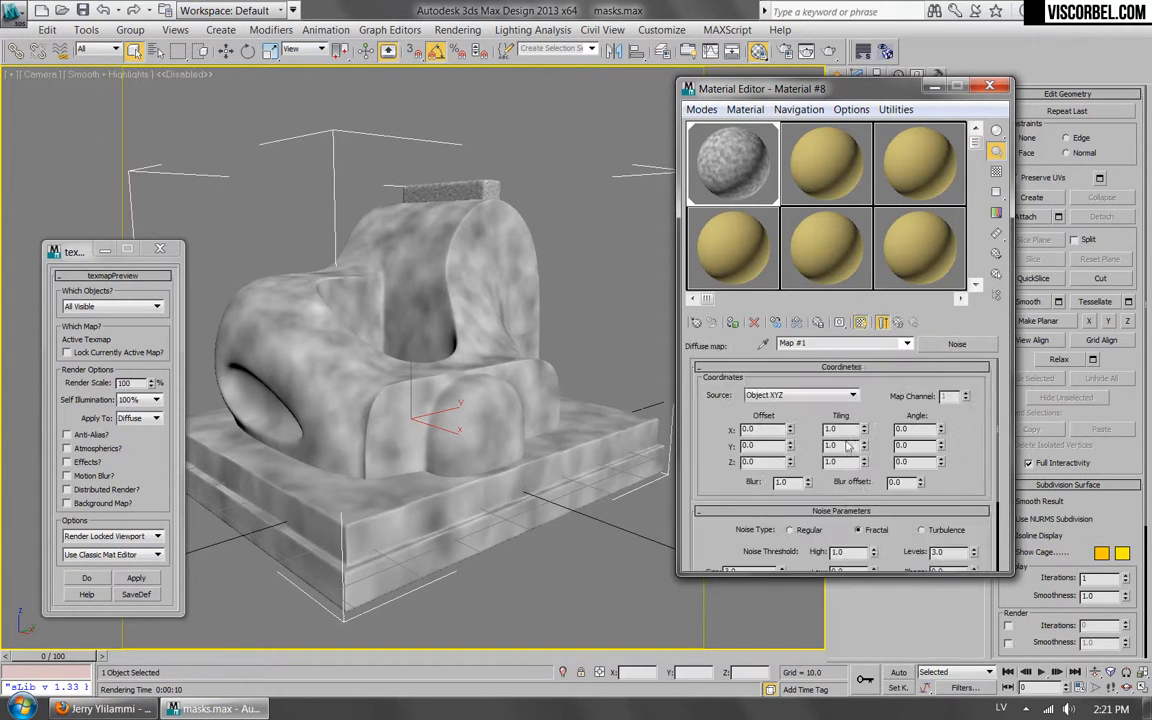
{"action": "left_click", "coordinate": [946, 345]}
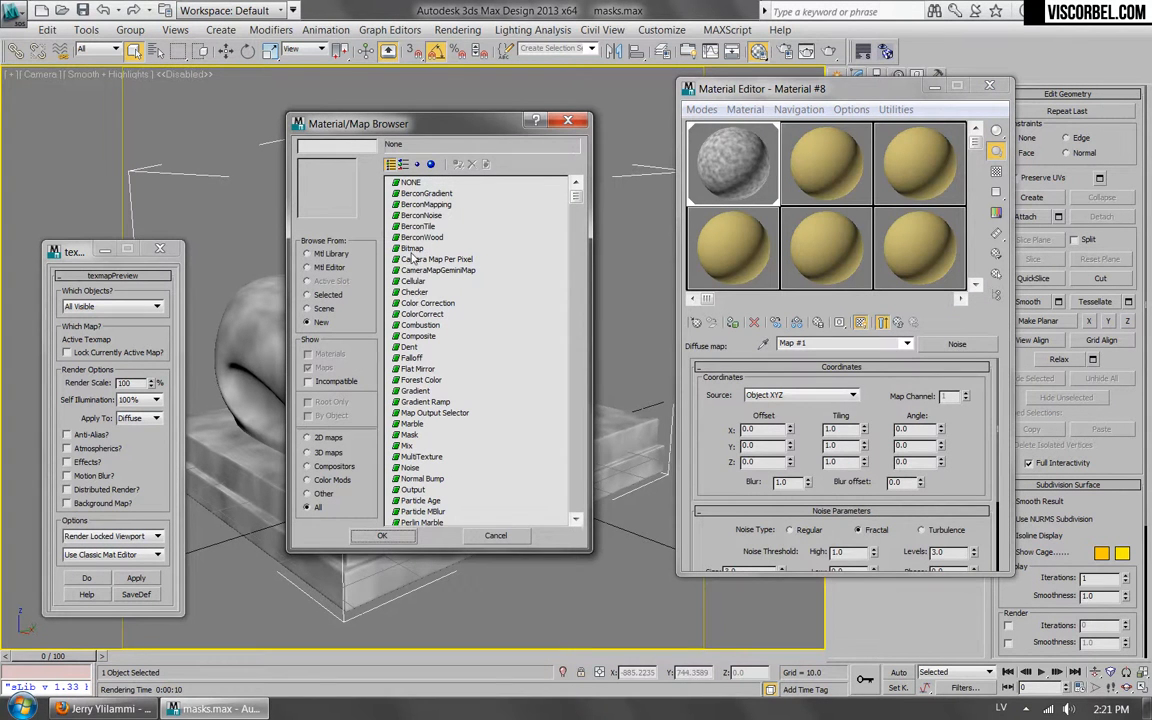
{"action": "left_click", "coordinate": [421, 216]}
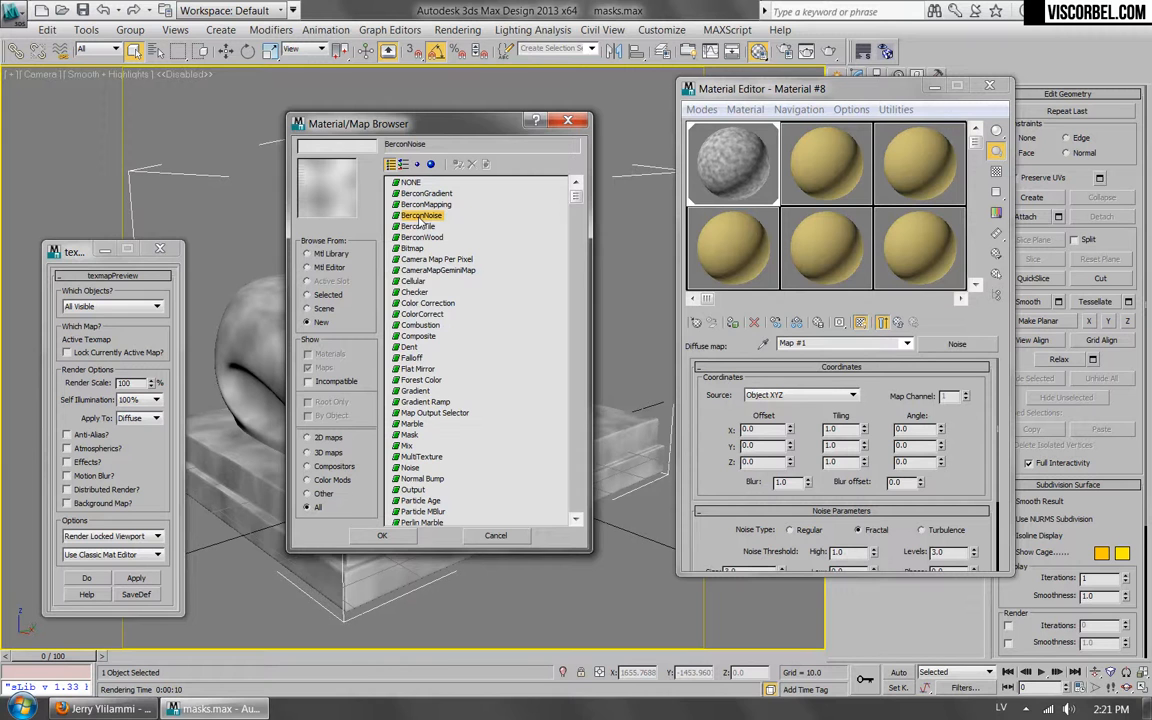
{"action": "double_click", "coordinate": [421, 216]}
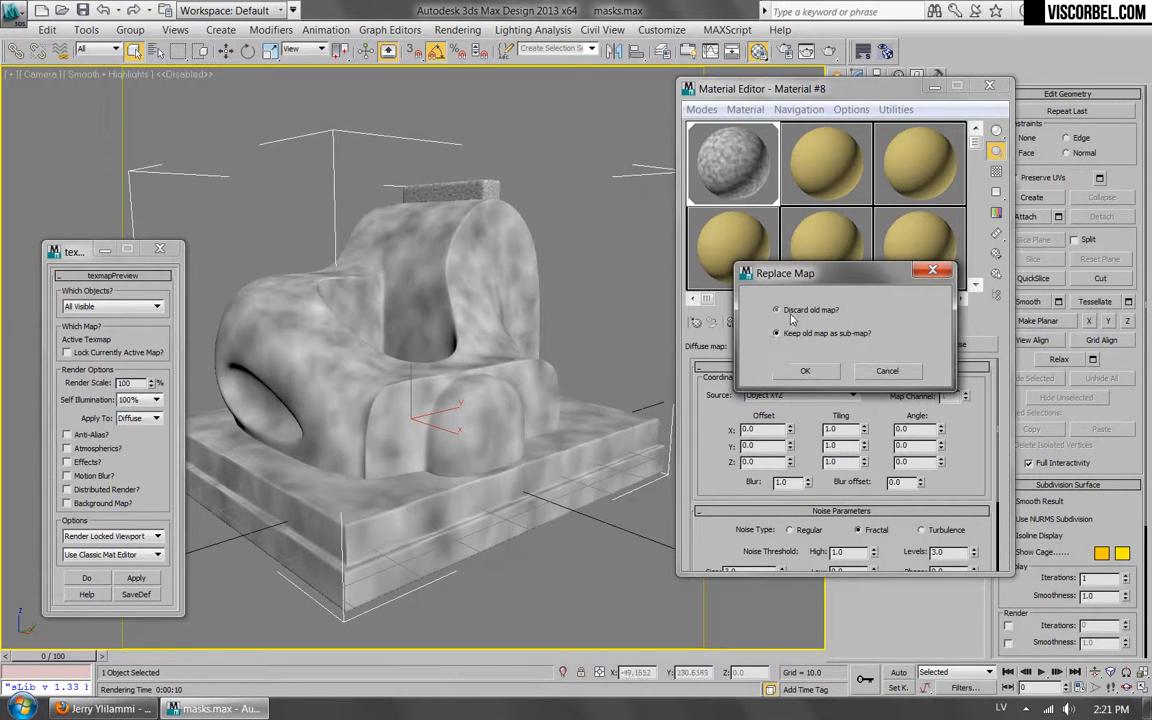
{"action": "left_click", "coordinate": [781, 372]}
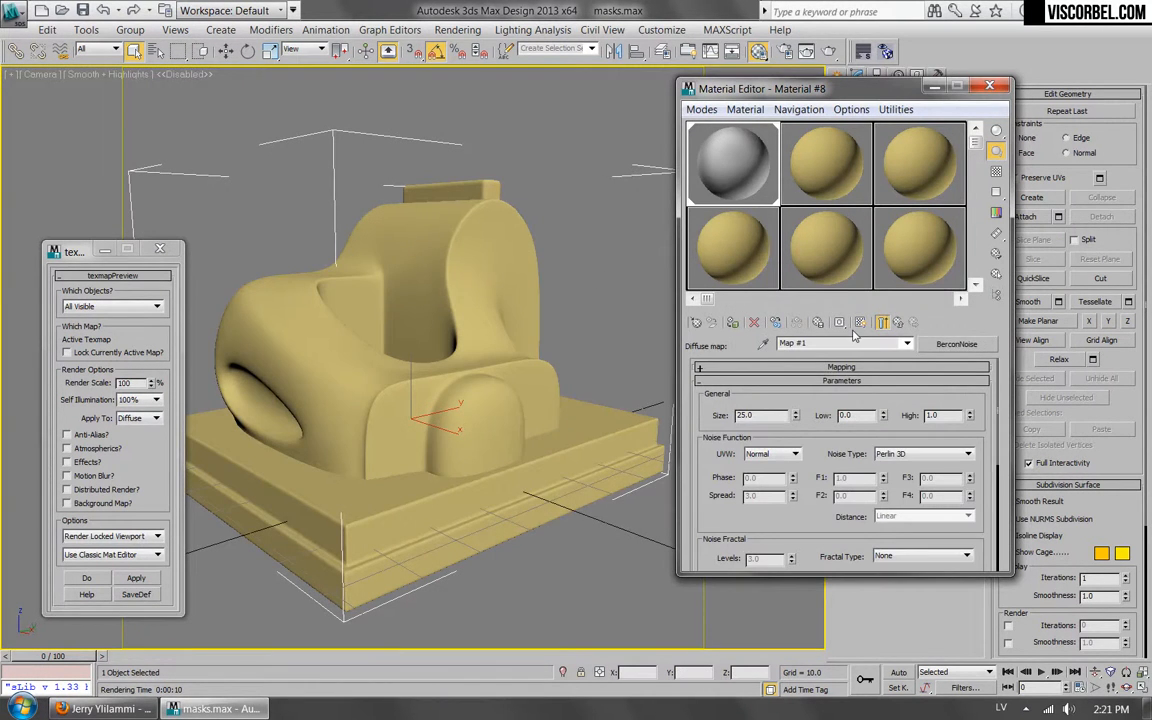
{"action": "left_click", "coordinate": [860, 322]}
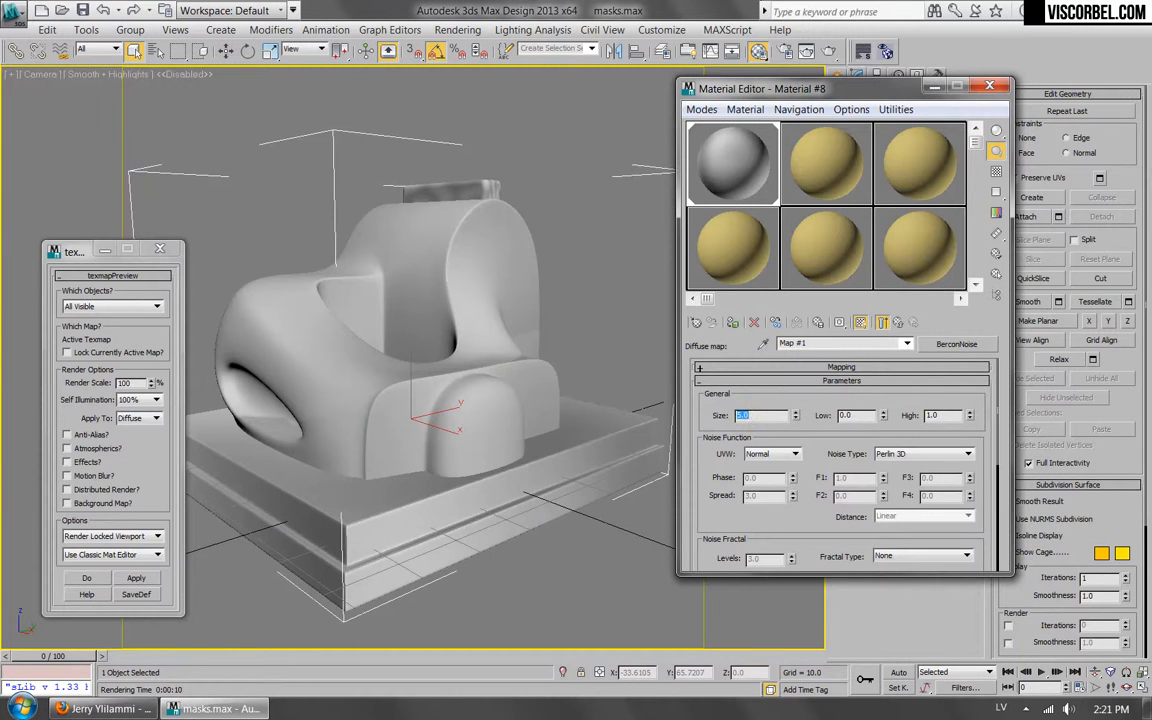
Try the Simplex 3D noise type on the BerconNoise map.
{"action": "left_click_drag", "start_coordinate": [727, 520], "coordinate": [750, 484]}
{"action": "left_click", "coordinate": [928, 418]}
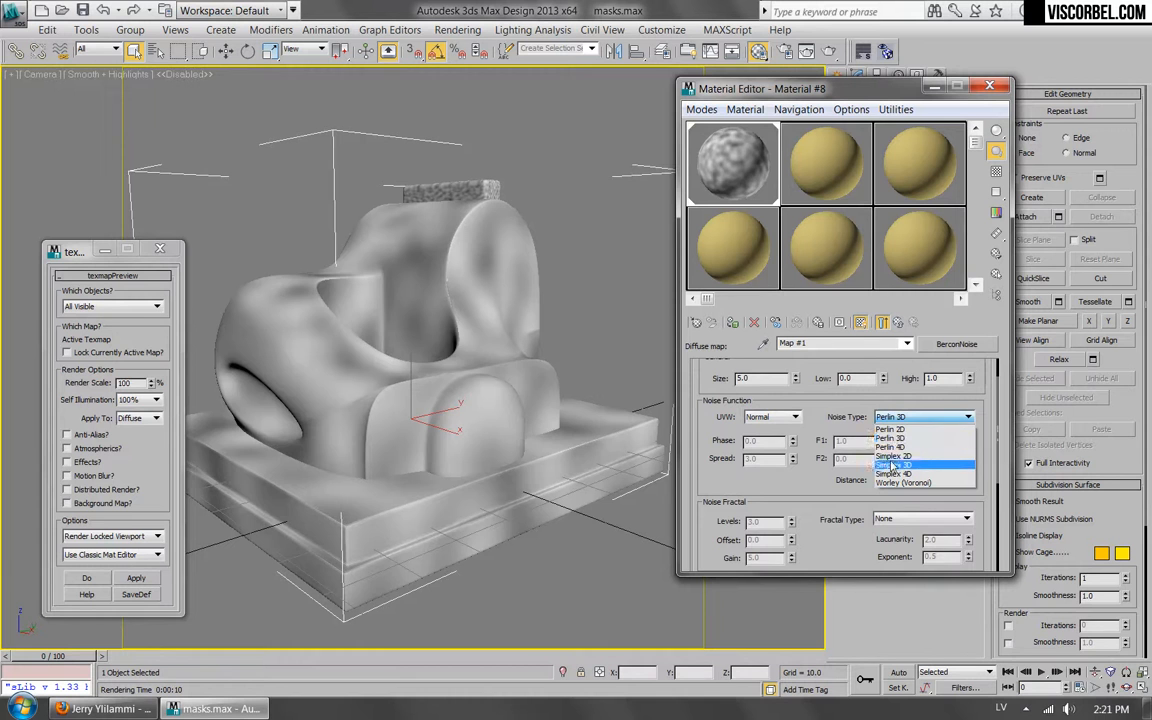
{"action": "left_click", "coordinate": [892, 452]}
{"action": "left_click", "coordinate": [893, 418]}
{"action": "left_click", "coordinate": [892, 464]}
{"action": "left_click_drag", "start_coordinate": [816, 487], "coordinate": [814, 450]}
Change the BerconNoise noise type to Worley (Voronoi), with F2 at 0.61 and F4 at -0.54.
{"action": "left_click", "coordinate": [925, 379]}
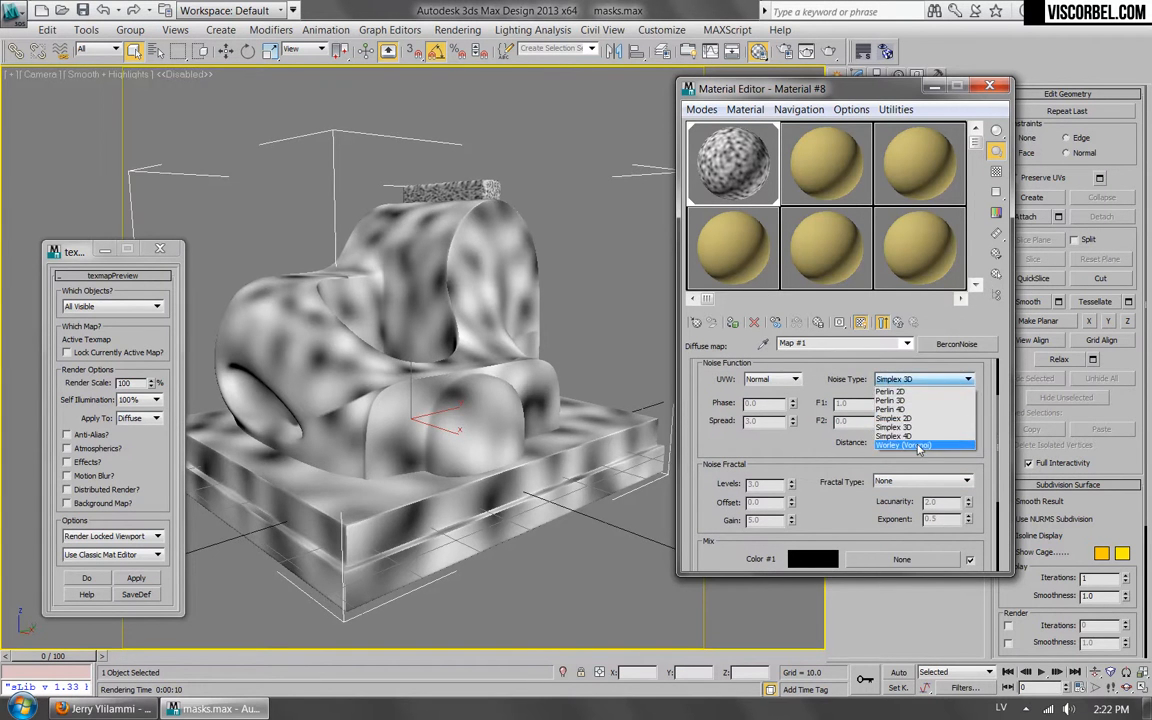
{"action": "left_click", "coordinate": [917, 446]}
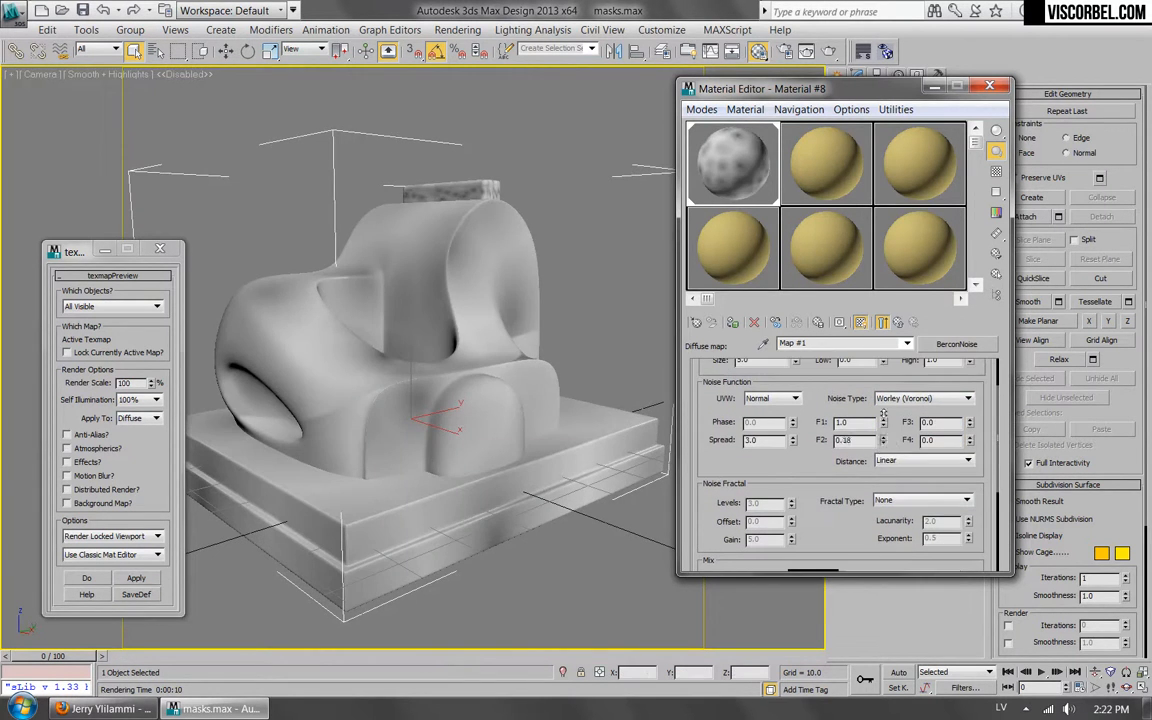
{"action": "left_click_drag", "start_coordinate": [884, 443], "coordinate": [879, 403]}
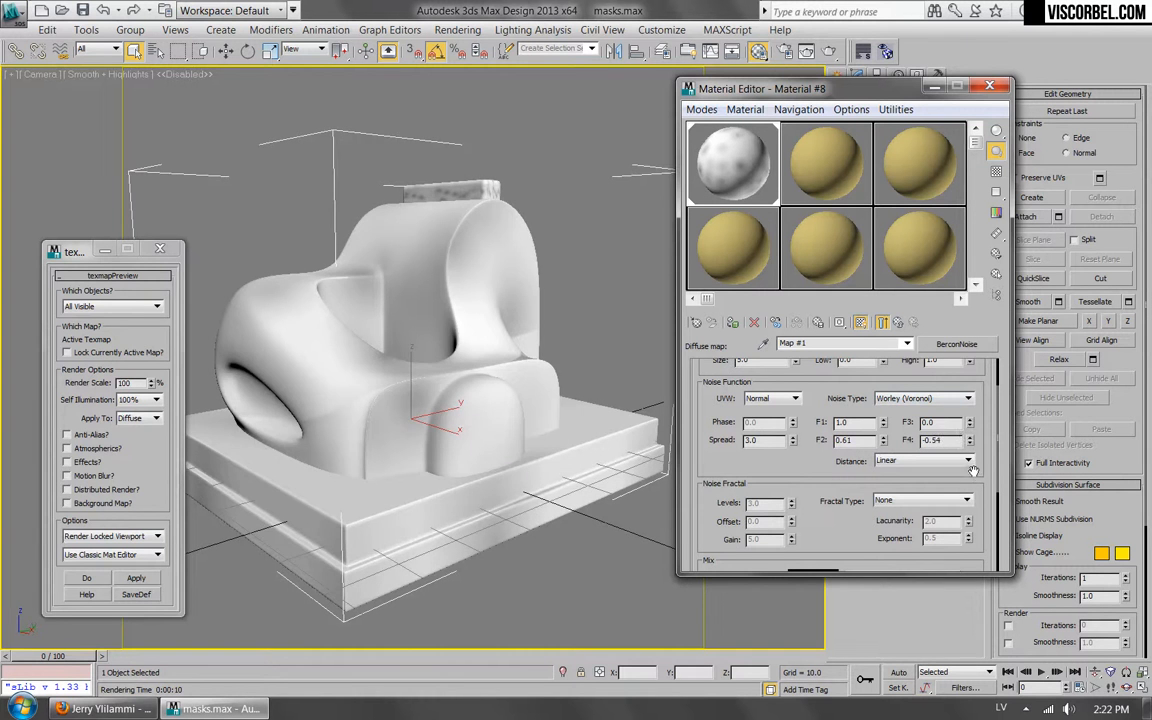
{"action": "left_click_drag", "start_coordinate": [969, 441], "coordinate": [974, 464]}
Set the BerconNoise fractal type to fBm Turbulence.
{"action": "scroll", "coordinate": [801, 438], "scroll_direction": "down", "scroll_amount": 3}
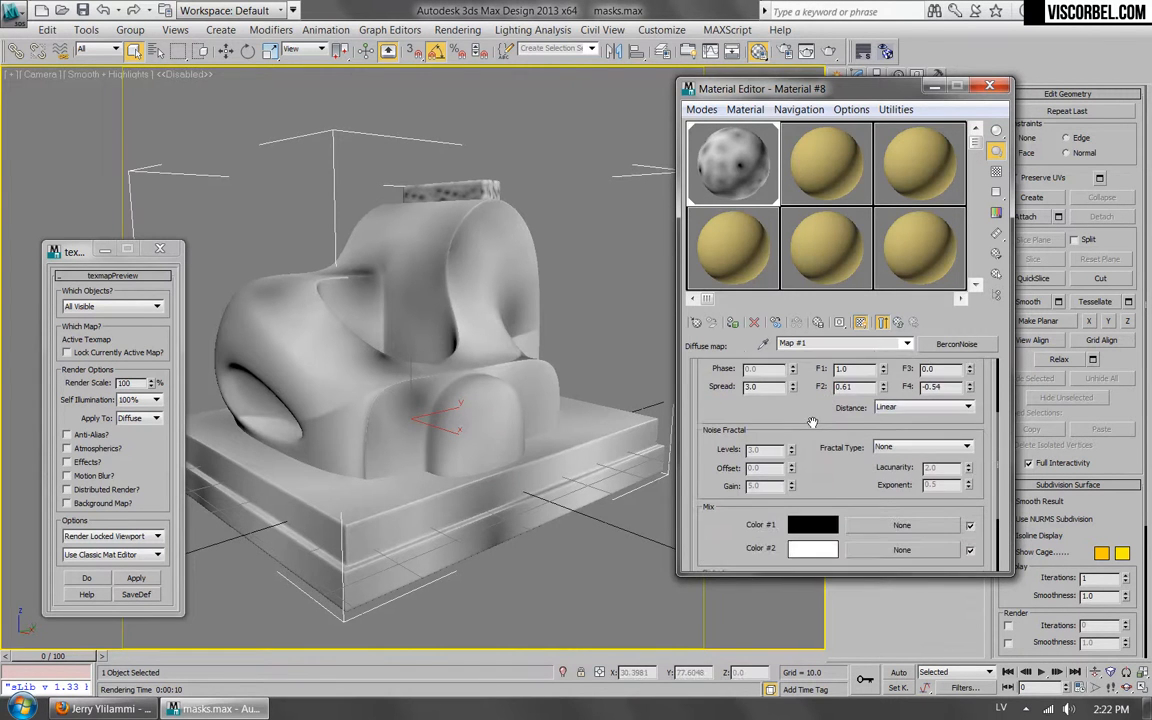
{"action": "scroll", "coordinate": [801, 438], "scroll_direction": "down", "scroll_amount": 5}
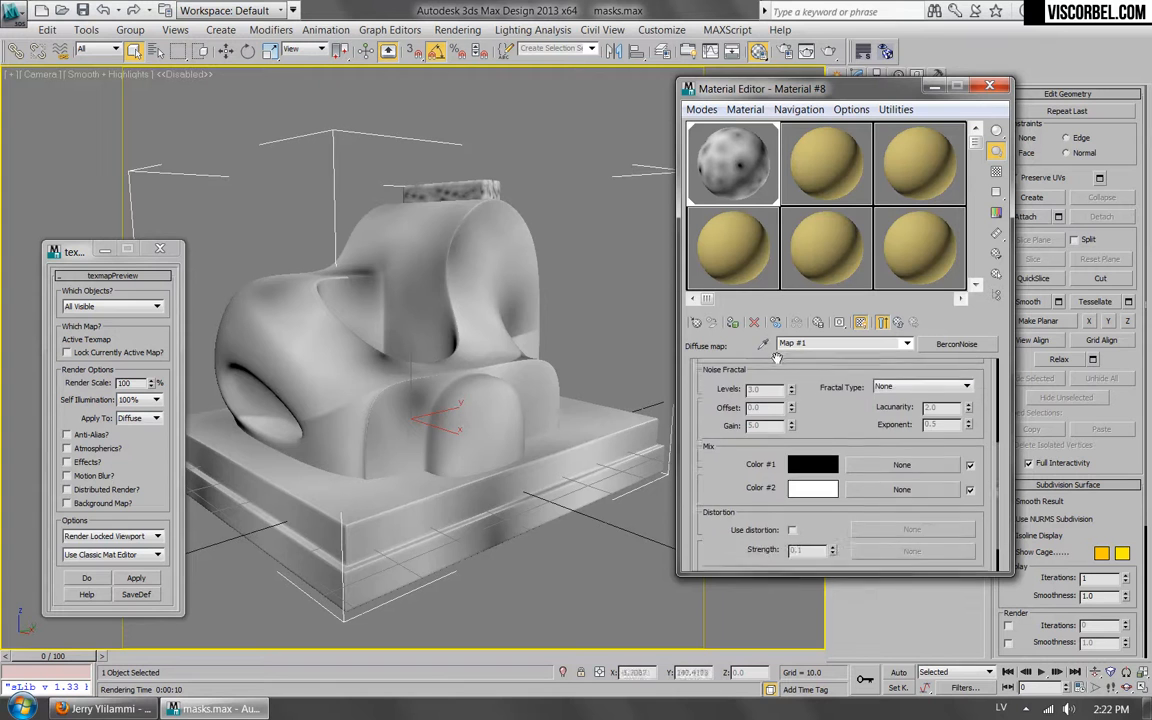
{"action": "scroll", "coordinate": [760, 450], "scroll_direction": "up", "scroll_amount": 6}
{"action": "left_click", "coordinate": [913, 481]}
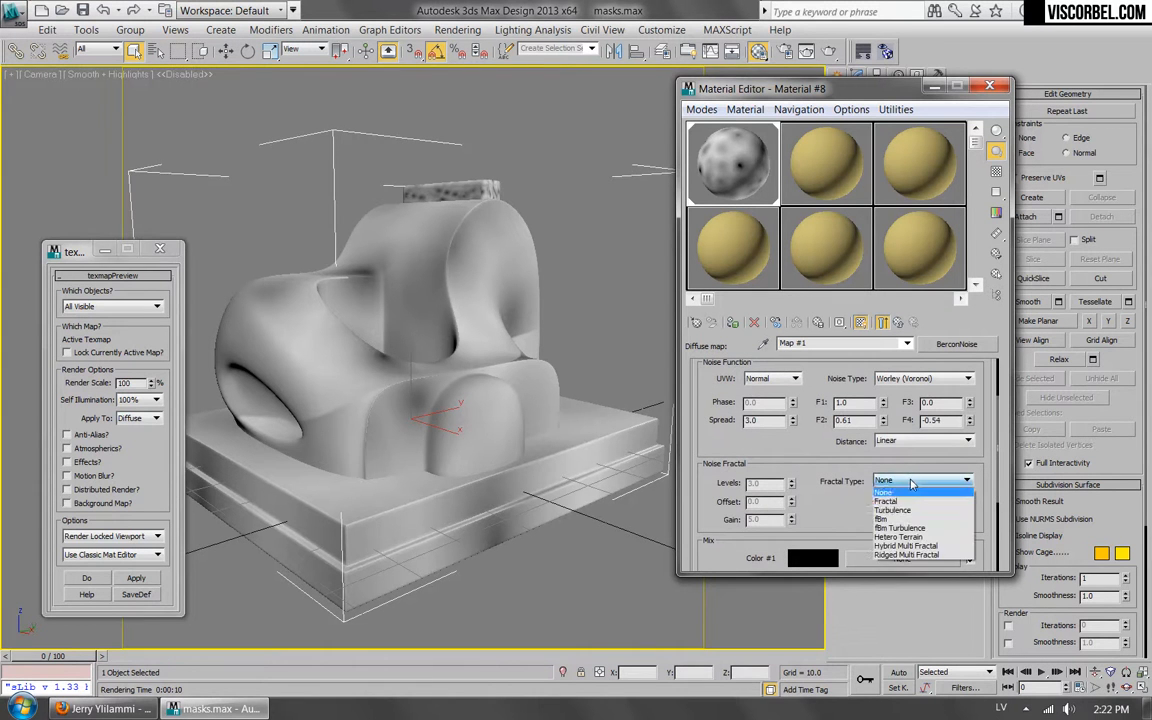
{"action": "left_click", "coordinate": [885, 502]}
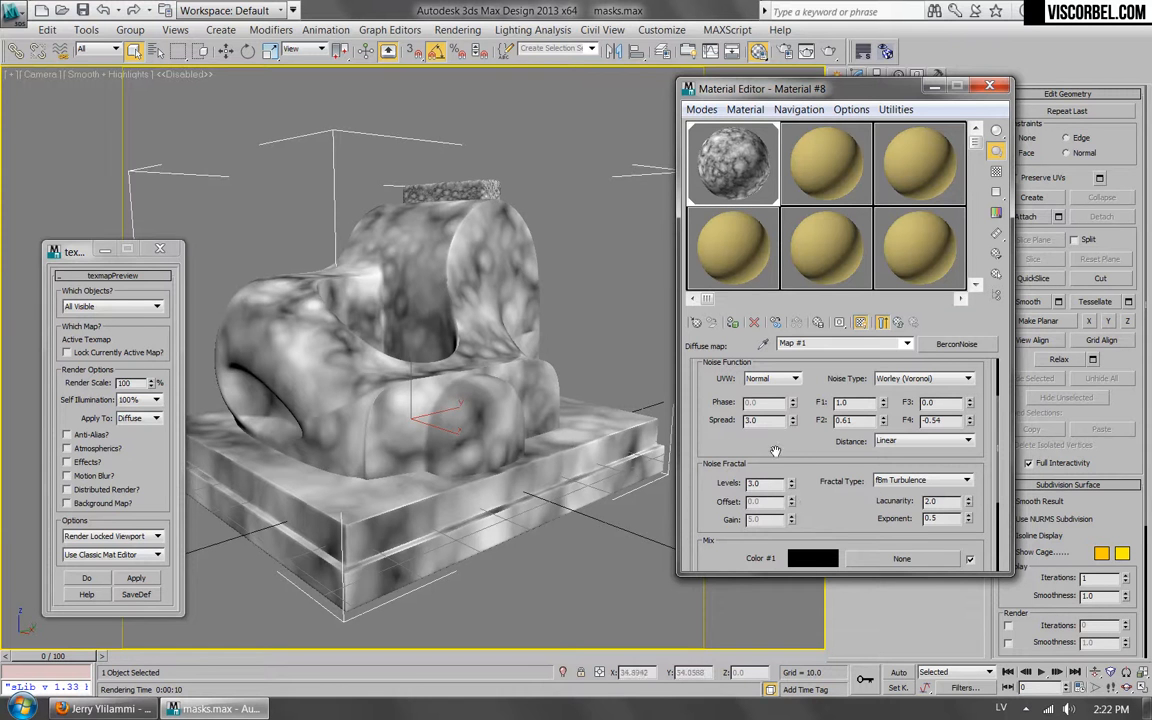
Enable distortion on the BerconNoise map and assign a Noise map as its first distortion map.
{"action": "left_click_drag", "start_coordinate": [706, 537], "coordinate": [708, 365]}
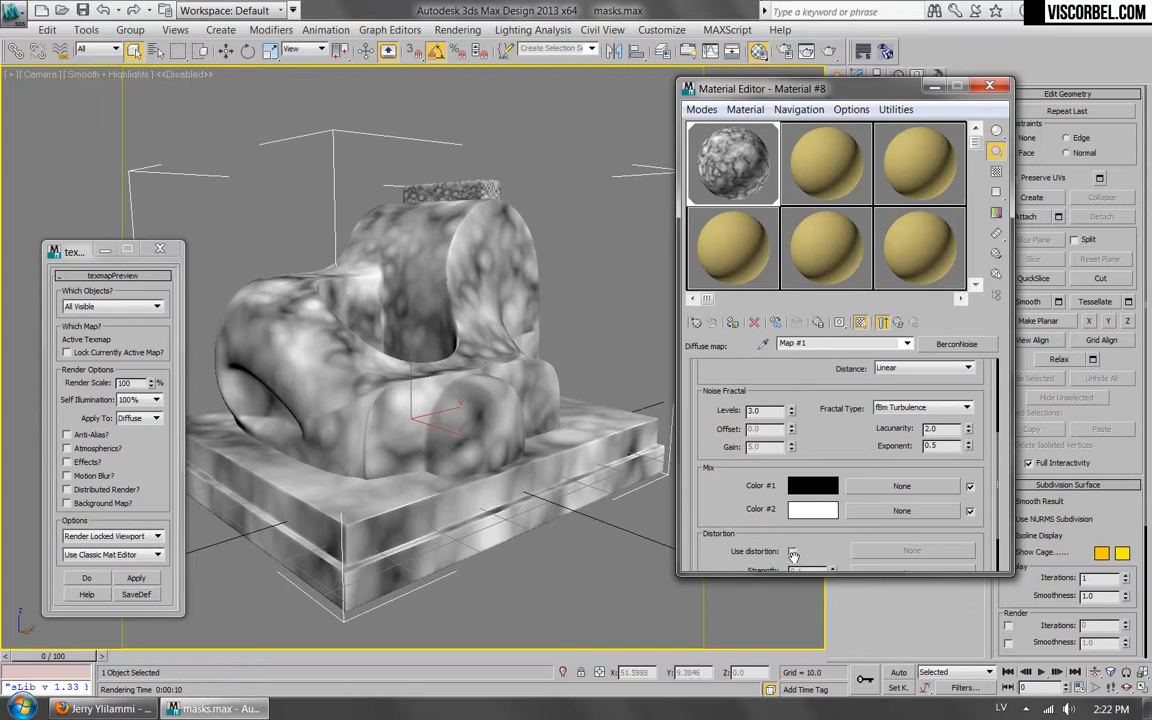
{"action": "left_click_drag", "start_coordinate": [719, 484], "coordinate": [727, 440]}
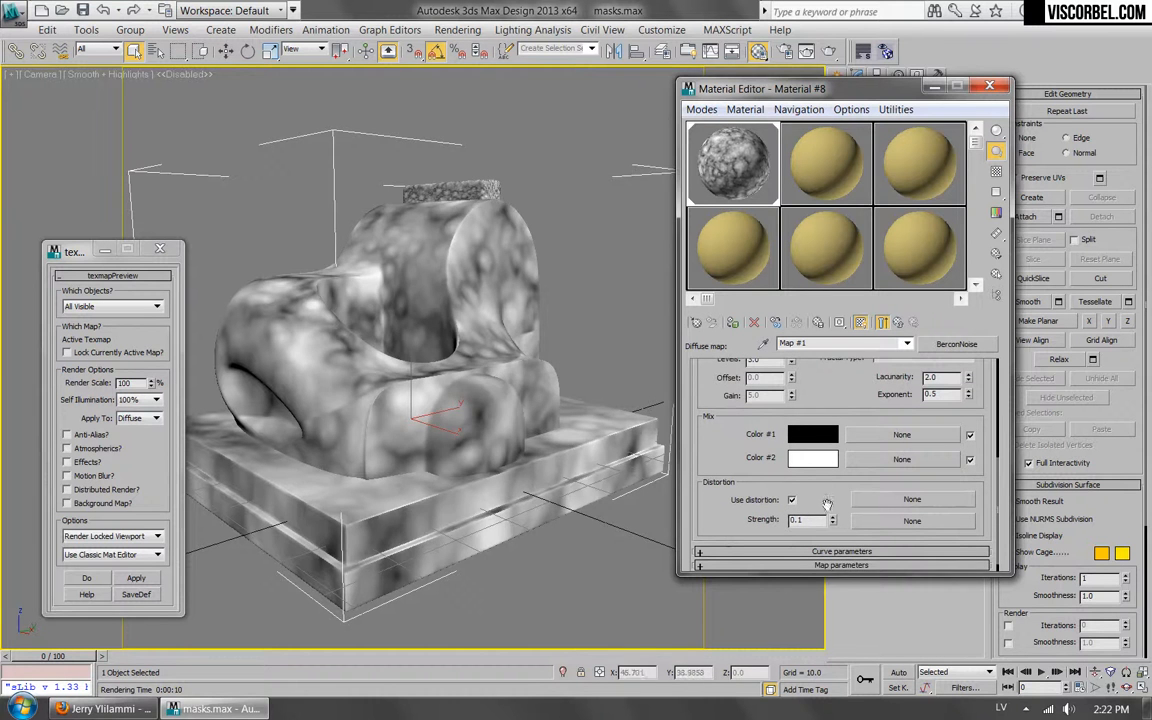
{"action": "left_click", "coordinate": [882, 501]}
{"action": "double_click", "coordinate": [409, 456]}
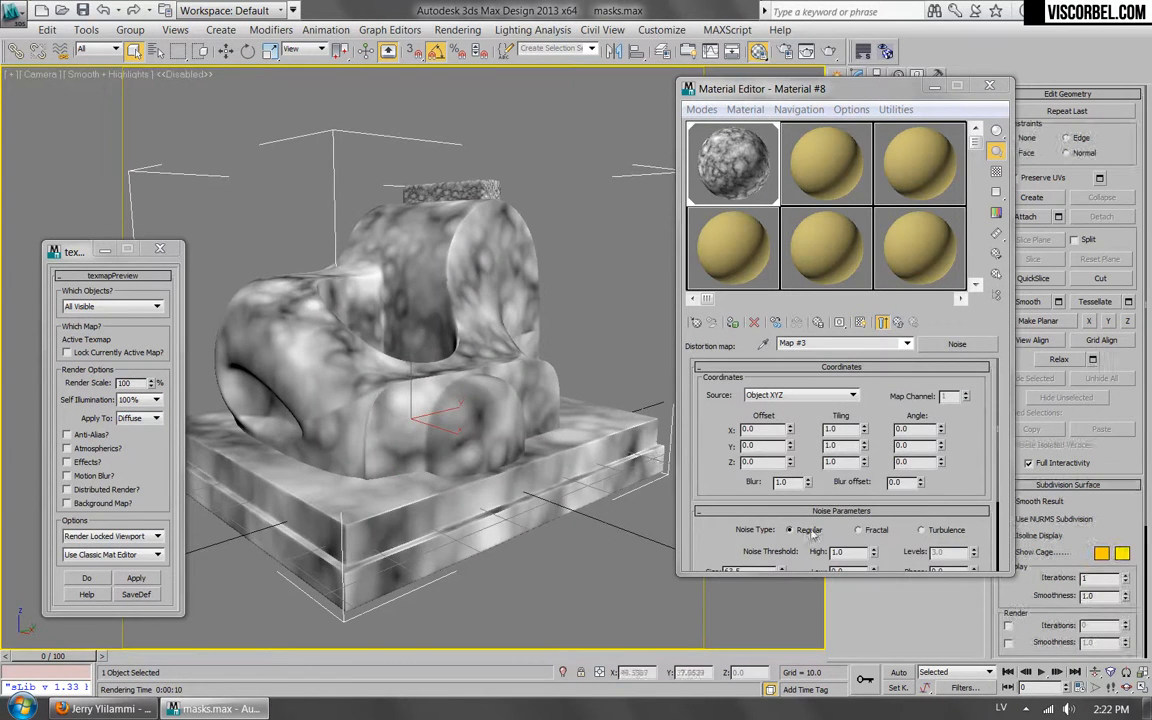
Return to the BerconNoise map and set its distortion strength to 1.0.
{"action": "left_click_drag", "start_coordinate": [707, 548], "coordinate": [722, 507]}
{"action": "left_click", "coordinate": [900, 323]}
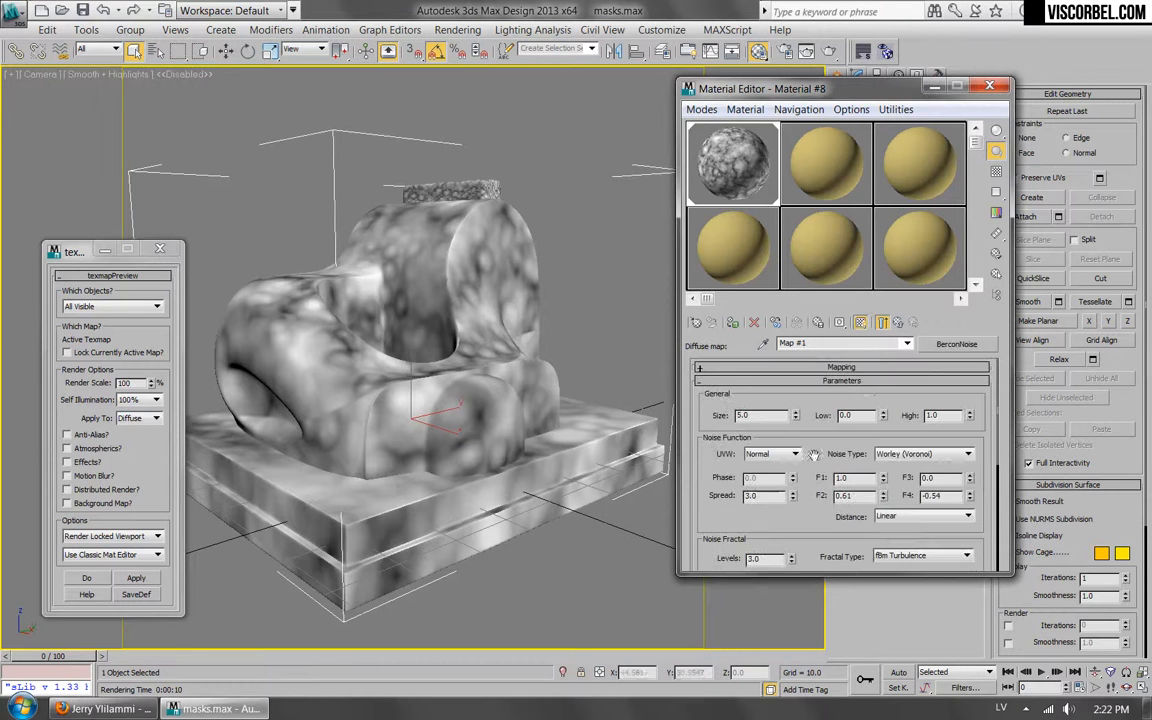
{"action": "left_click_drag", "start_coordinate": [783, 535], "coordinate": [778, 336]}
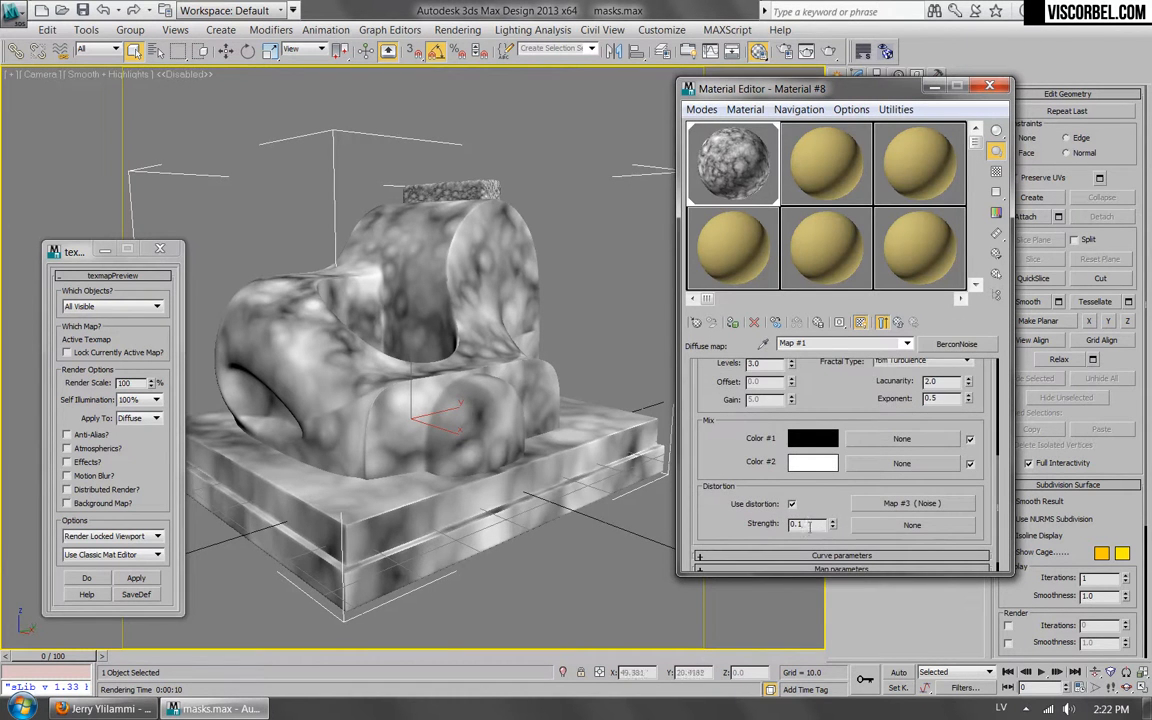
{"action": "type", "text": "1"}
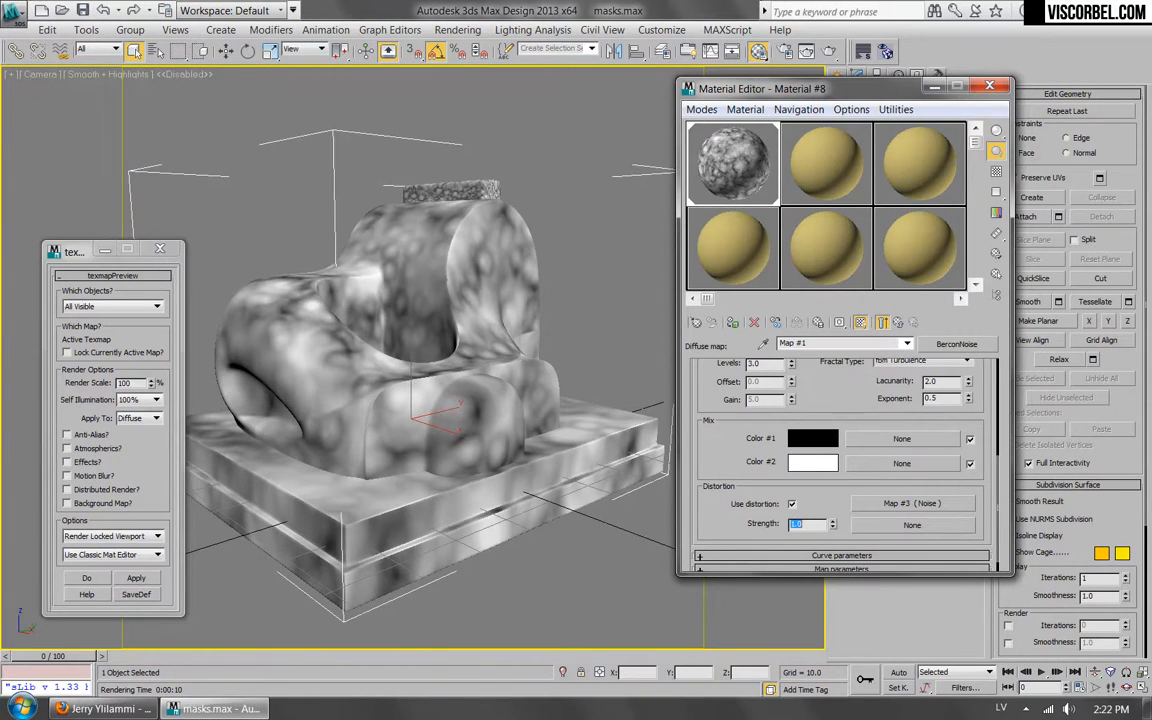
Set the distortion Noise map's size to 5.0 and run texmapPreview on it.
{"action": "left_click", "coordinate": [912, 503]}
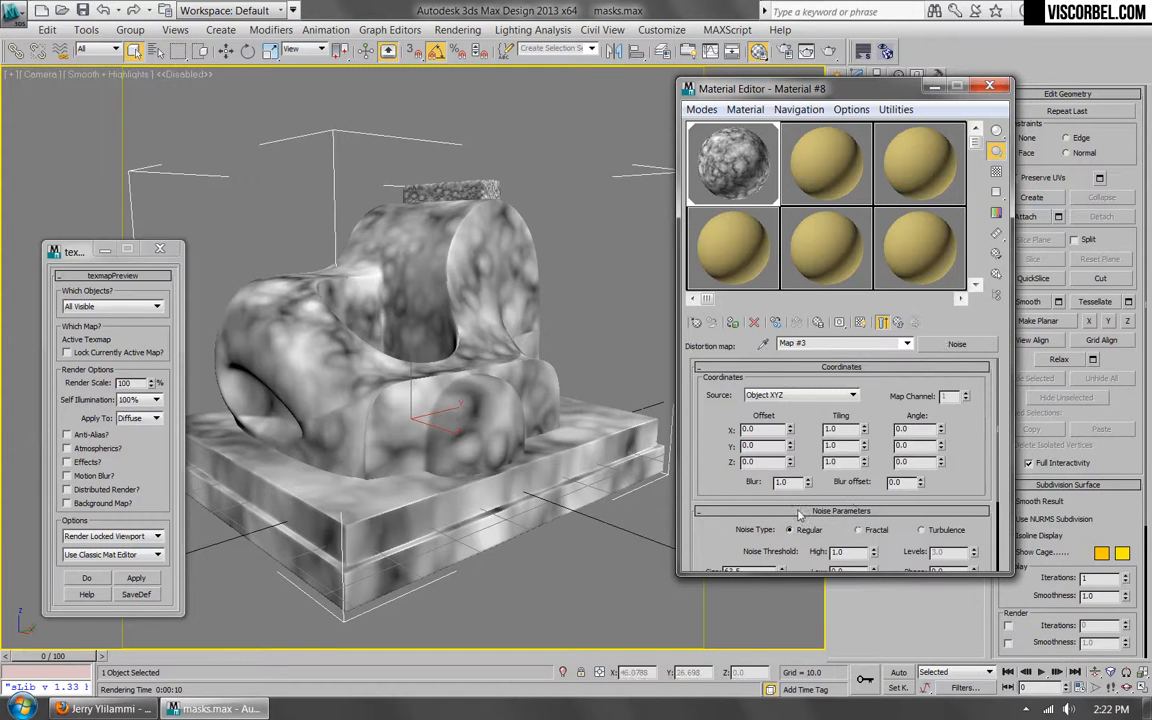
{"action": "left_click_drag", "start_coordinate": [714, 541], "coordinate": [582, 478]}
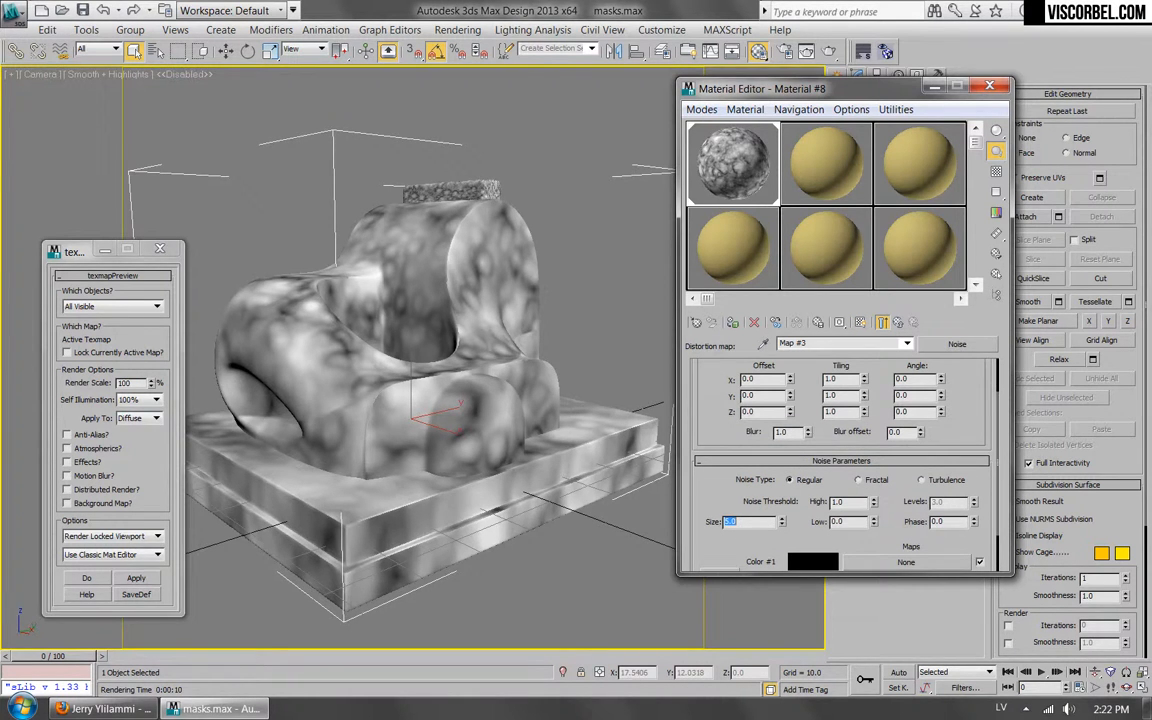
{"action": "left_click", "coordinate": [136, 578]}
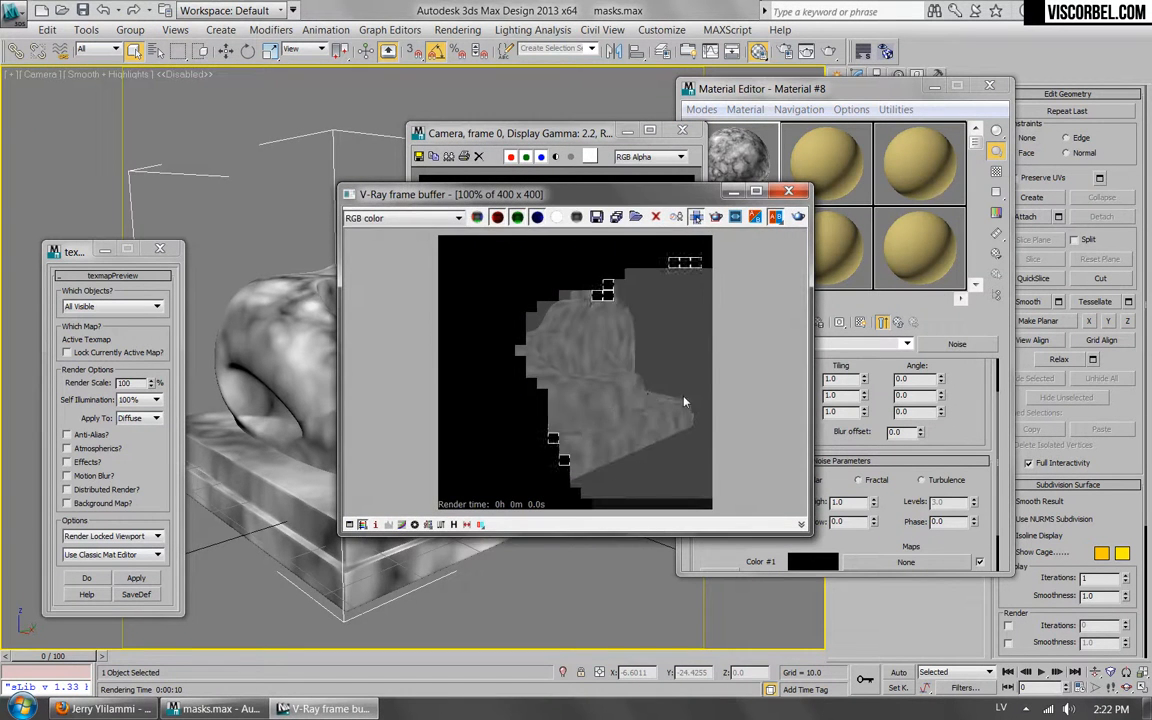
Set the distortion Noise map's threshold to 0.4 low and 0.6 high.
{"action": "double_click", "coordinate": [845, 522]}
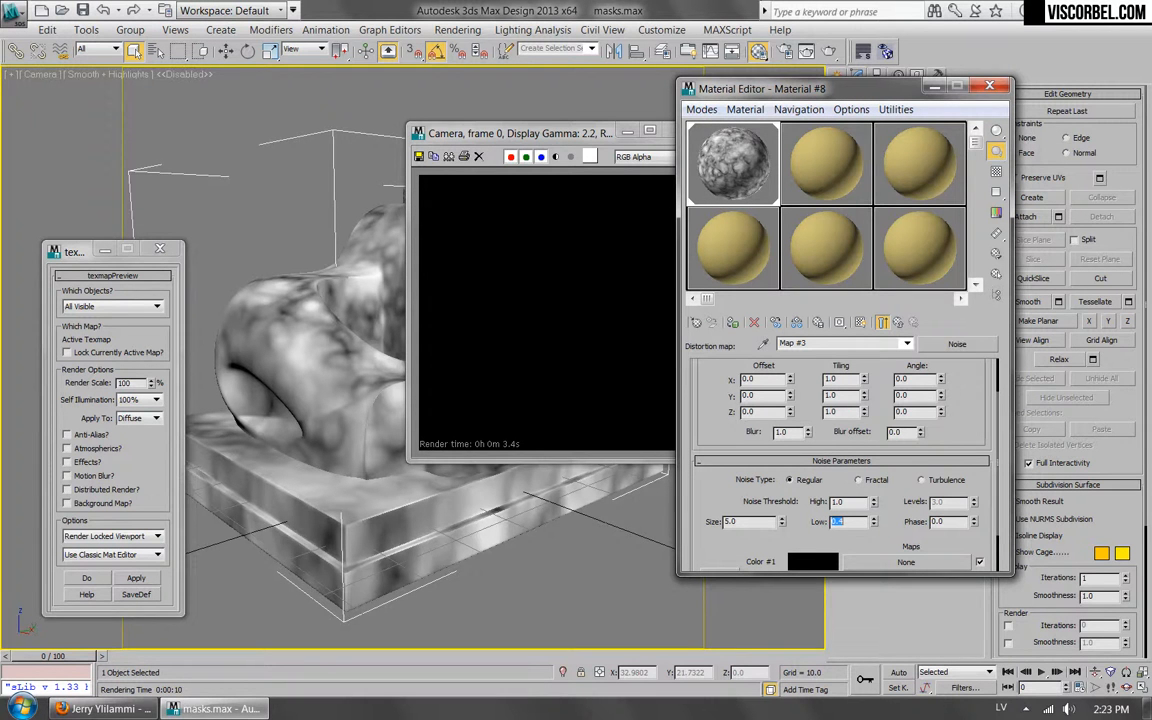
{"action": "double_click", "coordinate": [846, 502]}
{"action": "type", "text": ".6"}
{"action": "key", "text": "Return"}
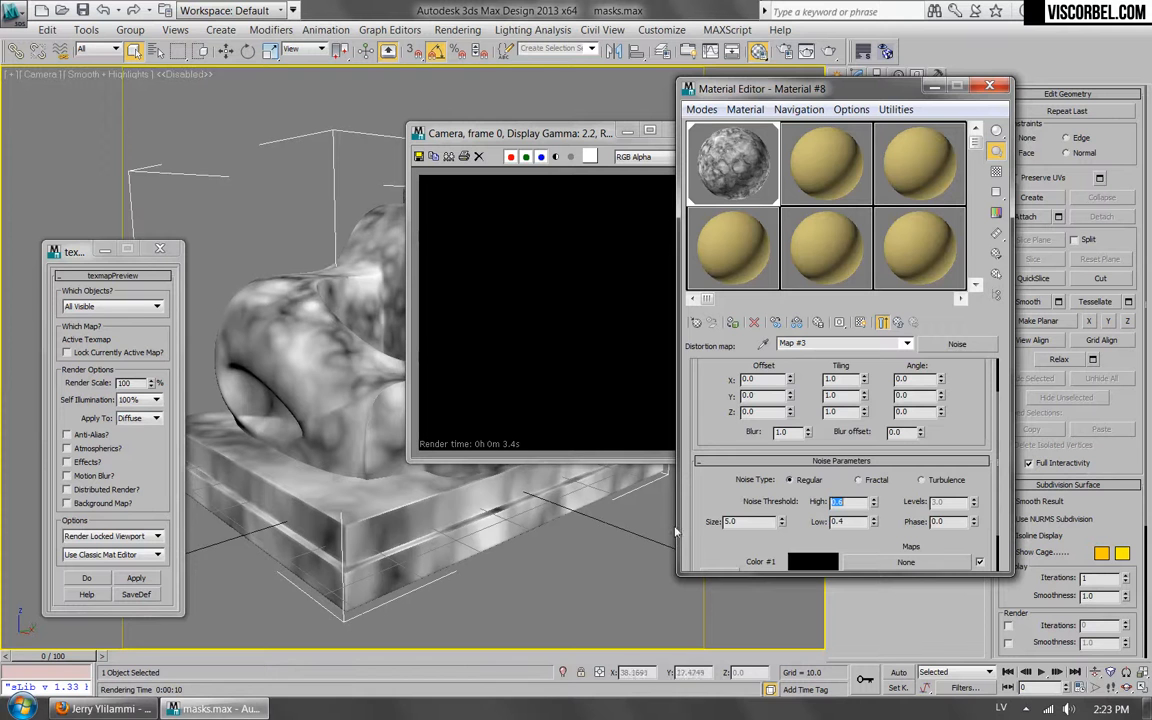
Render the distorted BerconNoise map in the V-Ray frame buffer and close the render windows.
{"action": "left_click", "coordinate": [897, 323]}
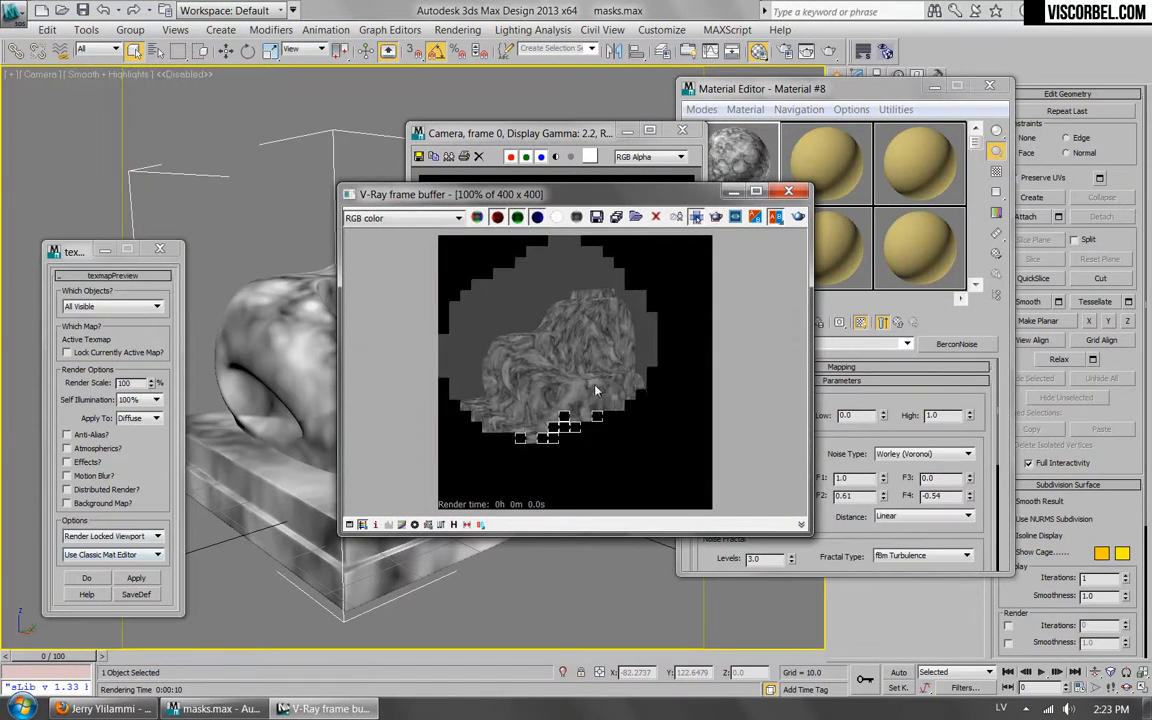
{"action": "left_click", "coordinate": [703, 108]}
{"action": "left_click", "coordinate": [587, 148]}
{"action": "left_click", "coordinate": [627, 131]}
Clear the Noise map from the BerconNoise distortion slot and turn off distortion.
{"action": "scroll", "coordinate": [707, 515], "scroll_direction": "down", "scroll_amount": 5}
{"action": "right_click", "coordinate": [908, 487]}
{"action": "left_click", "coordinate": [938, 460]}
{"action": "left_click_drag", "start_coordinate": [715, 428], "coordinate": [722, 614]}
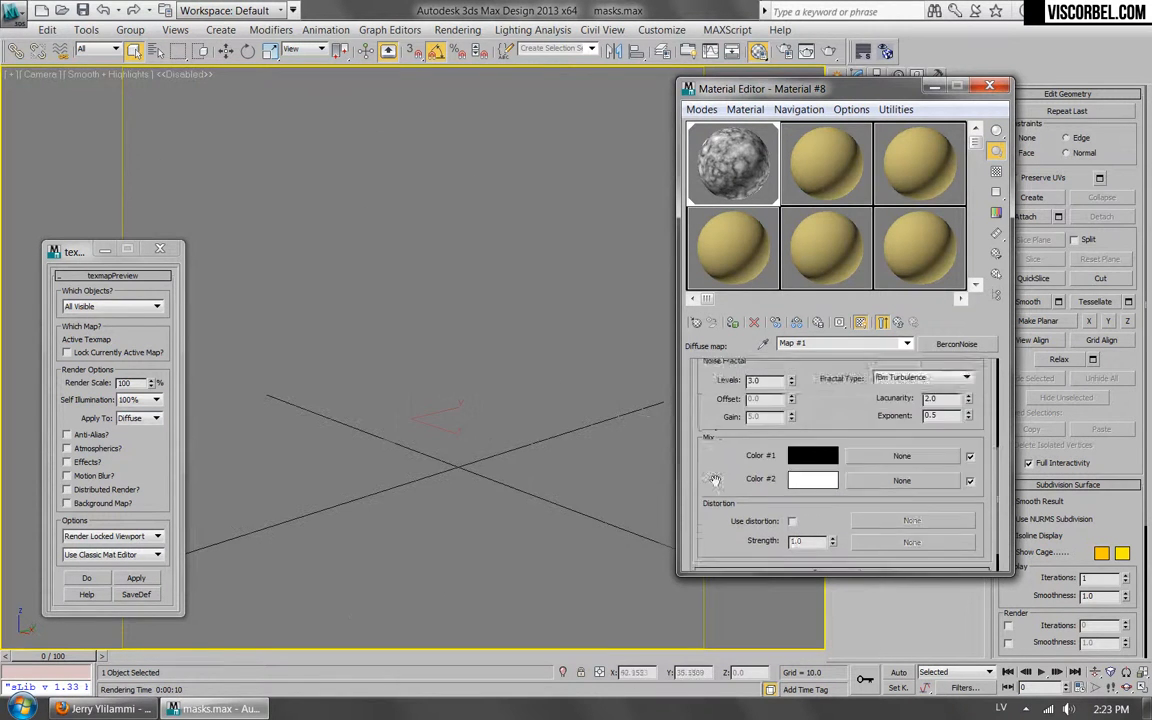
{"action": "scroll", "coordinate": [851, 438], "scroll_direction": "down", "scroll_amount": 3}
{"action": "scroll", "coordinate": [851, 438], "scroll_direction": "down", "scroll_amount": 3}
{"action": "scroll", "coordinate": [845, 445], "scroll_direction": "up", "scroll_amount": 6}
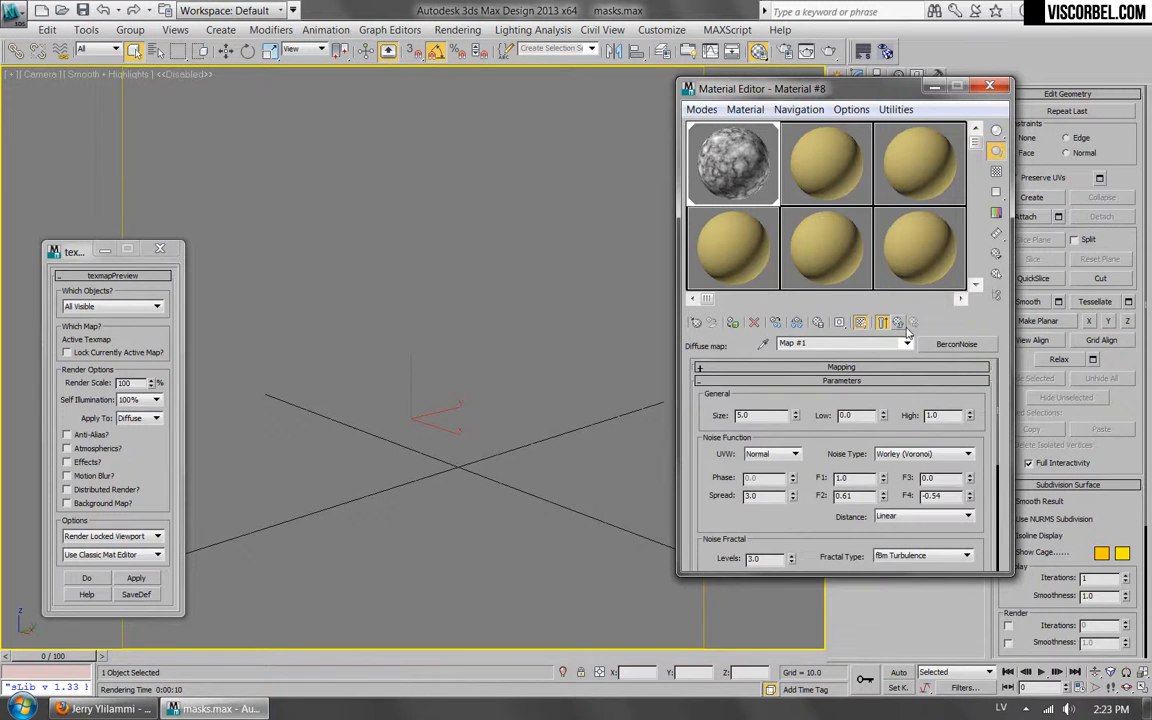
Return to the VRayMtl material's basic parameters and clear its diffuse map.
{"action": "left_click", "coordinate": [903, 326]}
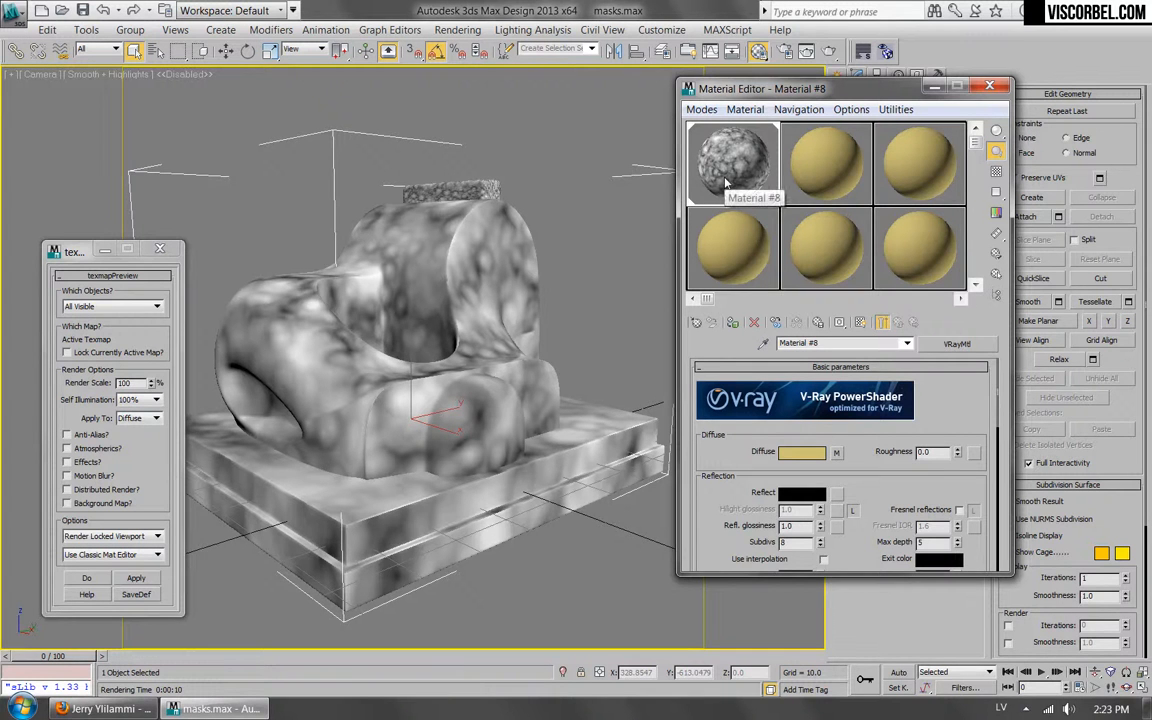
{"action": "right_click", "coordinate": [836, 452]}
{"action": "left_click", "coordinate": [871, 490]}
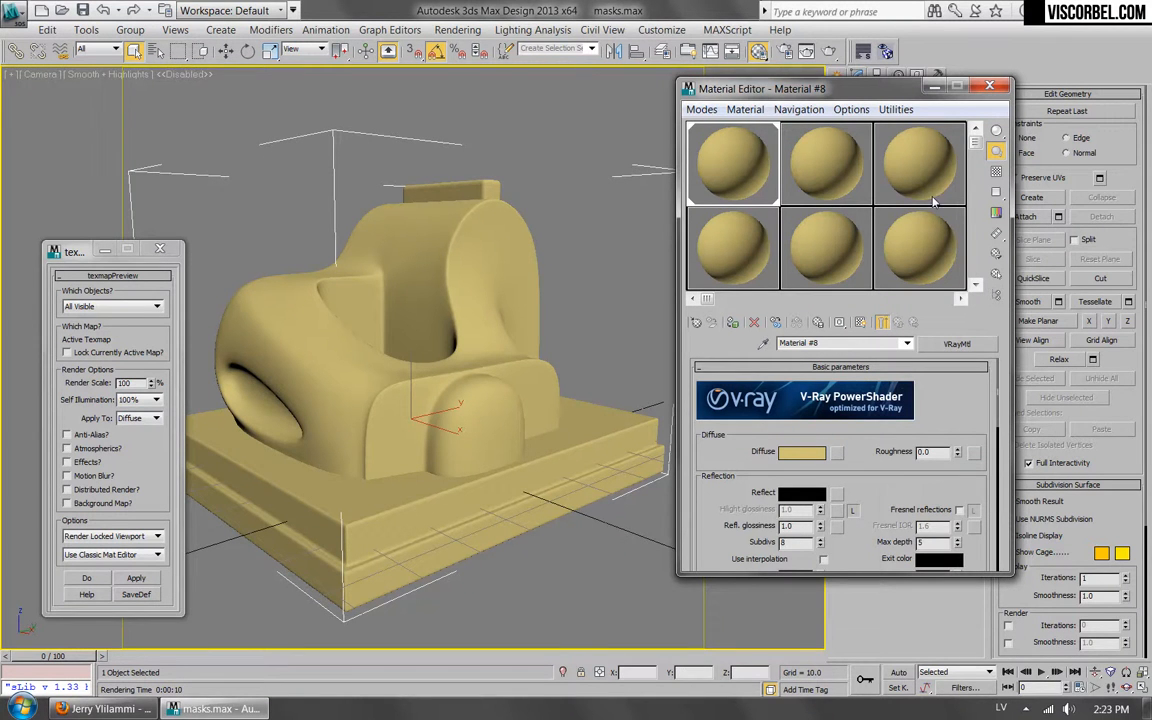
Switch to the Slate Material Editor, then reposition and enlarge its window.
{"action": "left_click", "coordinate": [701, 109]}
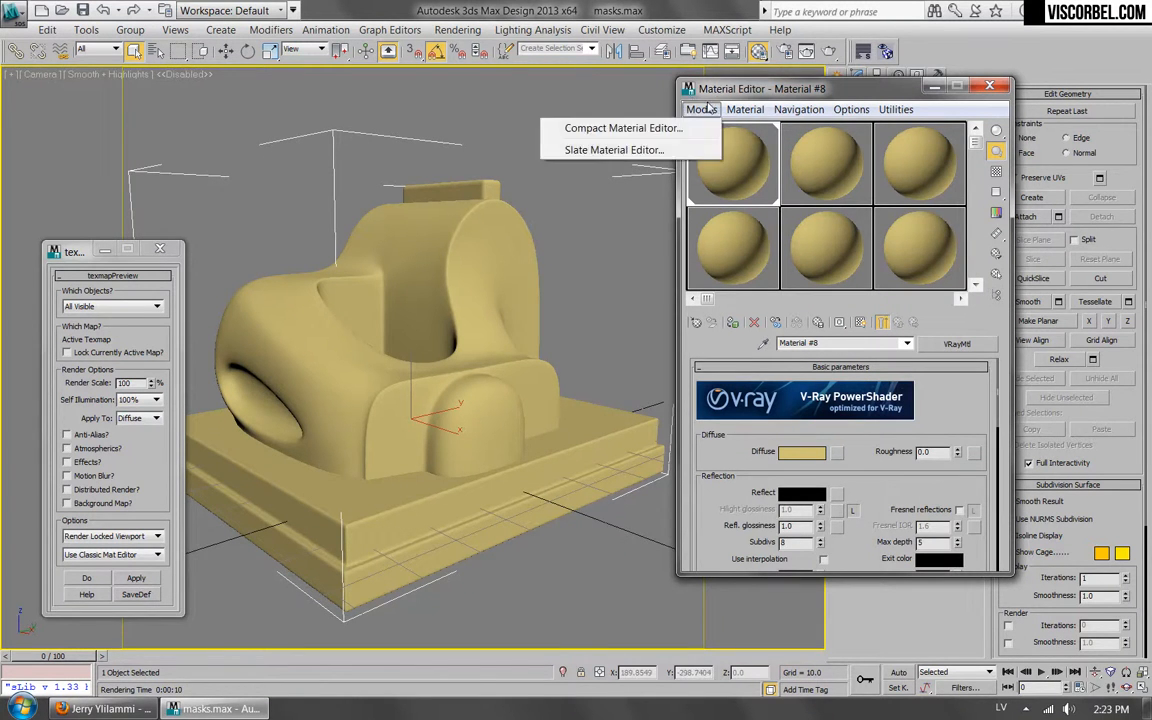
{"action": "left_click", "coordinate": [556, 148]}
{"action": "left_click_drag", "start_coordinate": [577, 215], "coordinate": [681, 94]}
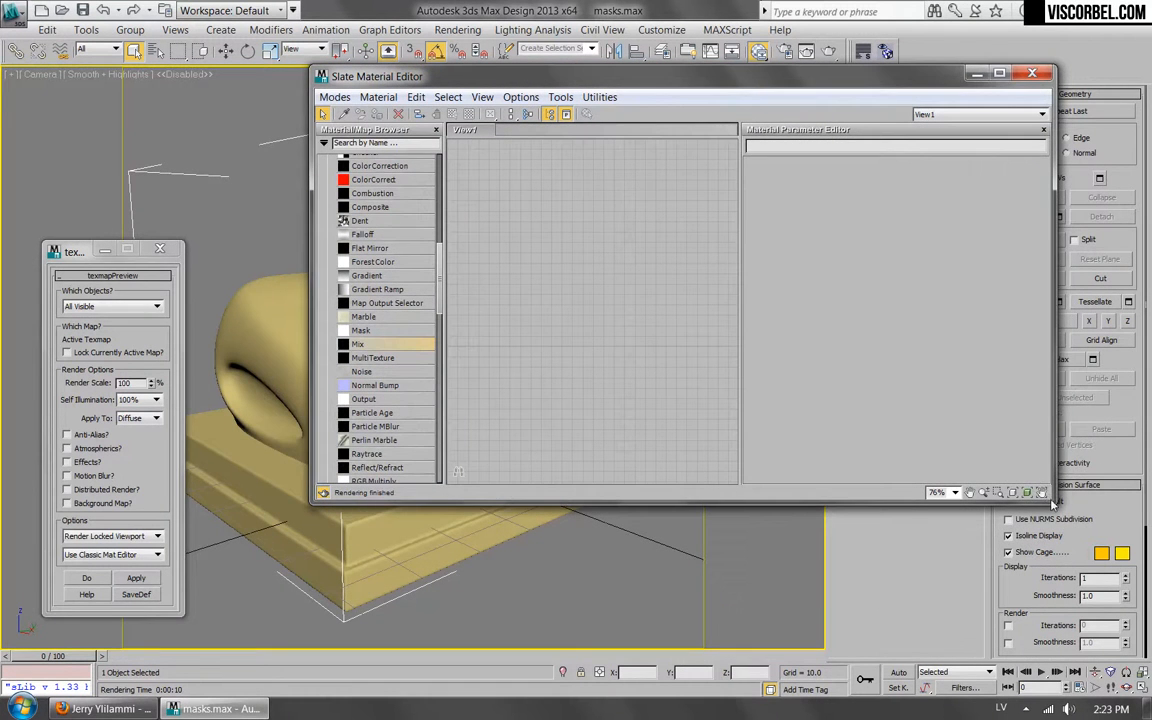
{"action": "left_click_drag", "start_coordinate": [1055, 502], "coordinate": [1128, 566]}
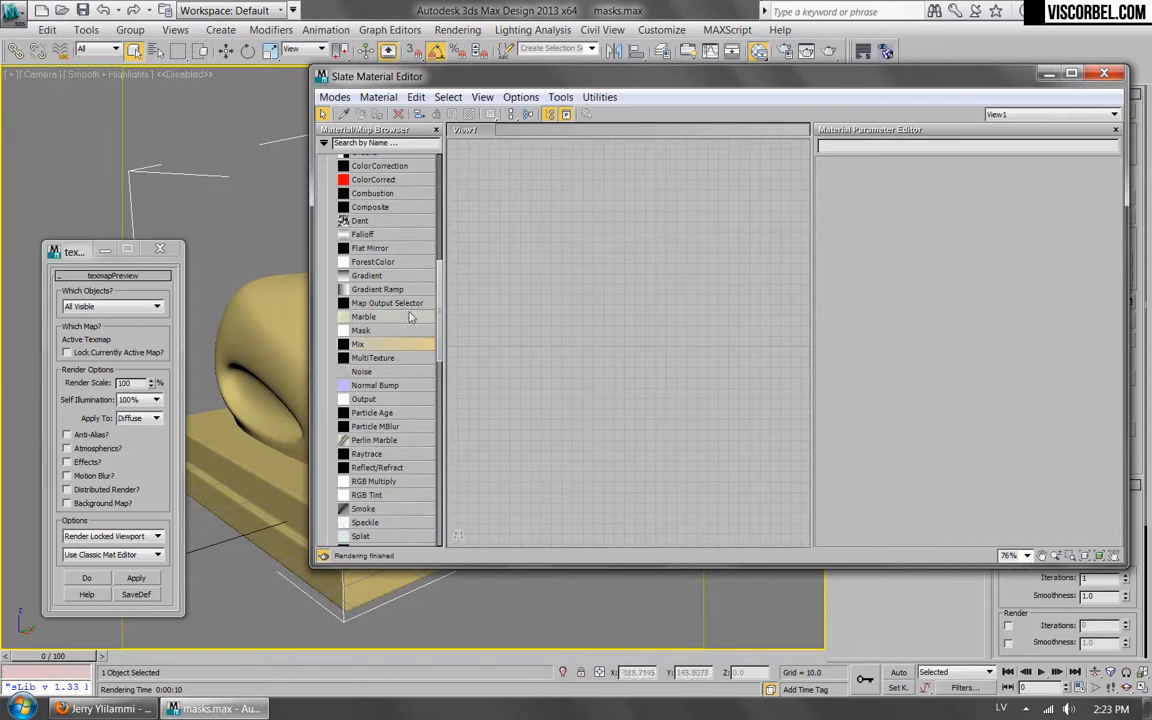
Add a new VRayMtl material node to View1 and bring the standard maps list into view.
{"action": "left_click_drag", "start_coordinate": [442, 330], "coordinate": [417, 366]}
{"action": "scroll", "coordinate": [419, 366], "scroll_direction": "up", "scroll_amount": 10}
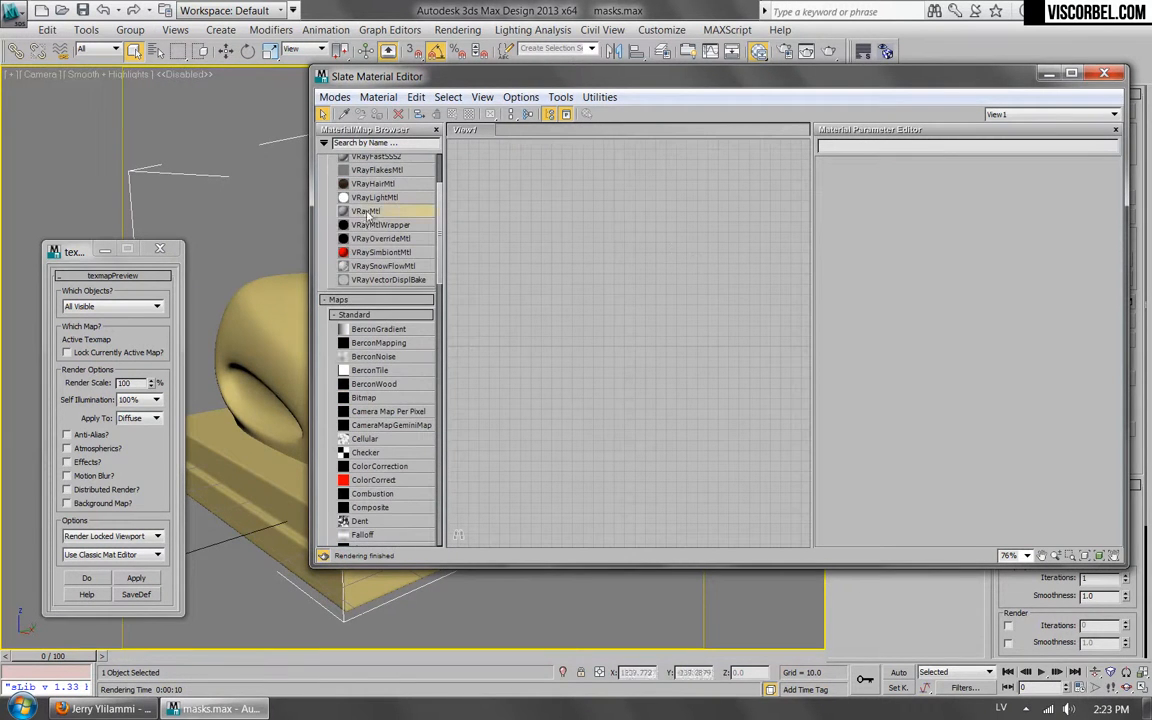
{"action": "left_click_drag", "start_coordinate": [365, 211], "coordinate": [660, 258]}
{"action": "left_click_drag", "start_coordinate": [438, 233], "coordinate": [431, 295]}
{"action": "scroll", "coordinate": [431, 295], "scroll_direction": "up", "scroll_amount": 4}
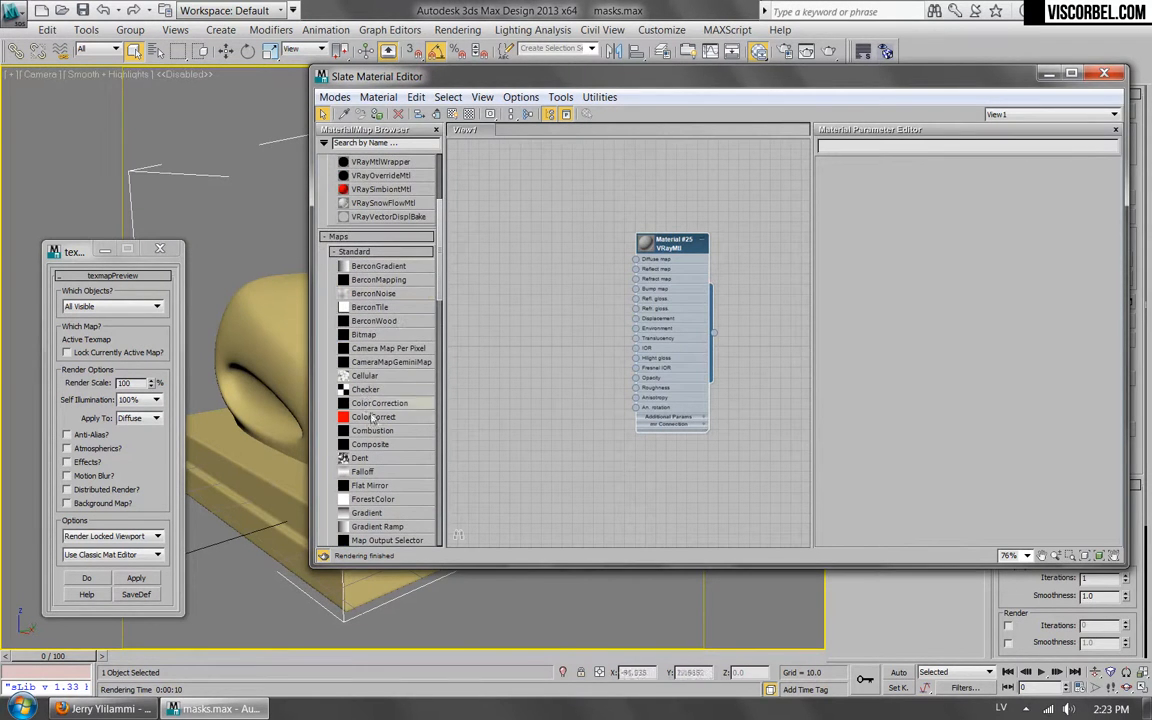
Connect a new Composite map to the material's diffuse slot, enlarge its node preview and open its layer parameters.
{"action": "left_click_drag", "start_coordinate": [367, 446], "coordinate": [635, 259]}
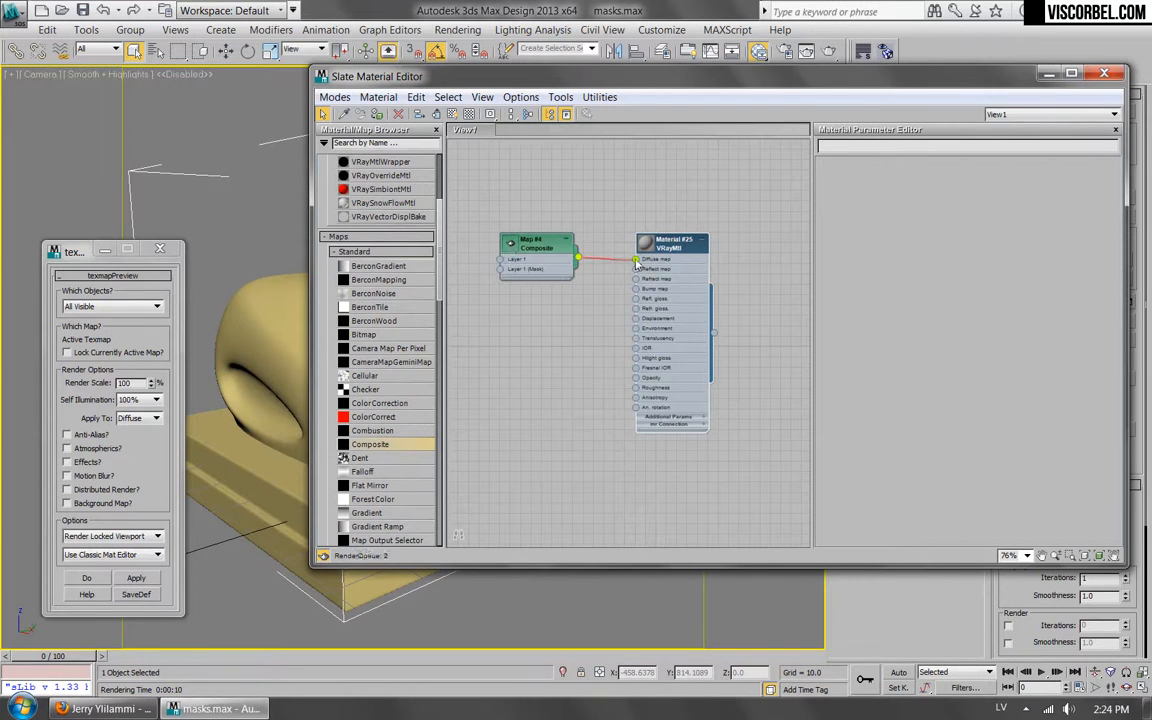
{"action": "left_click", "coordinate": [503, 246]}
{"action": "double_click", "coordinate": [510, 246]}
{"action": "middle_click_drag", "start_coordinate": [489, 180], "coordinate": [506, 209]}
{"action": "scroll", "coordinate": [509, 213], "scroll_direction": "up", "scroll_amount": 1}
{"action": "double_click", "coordinate": [566, 292]}
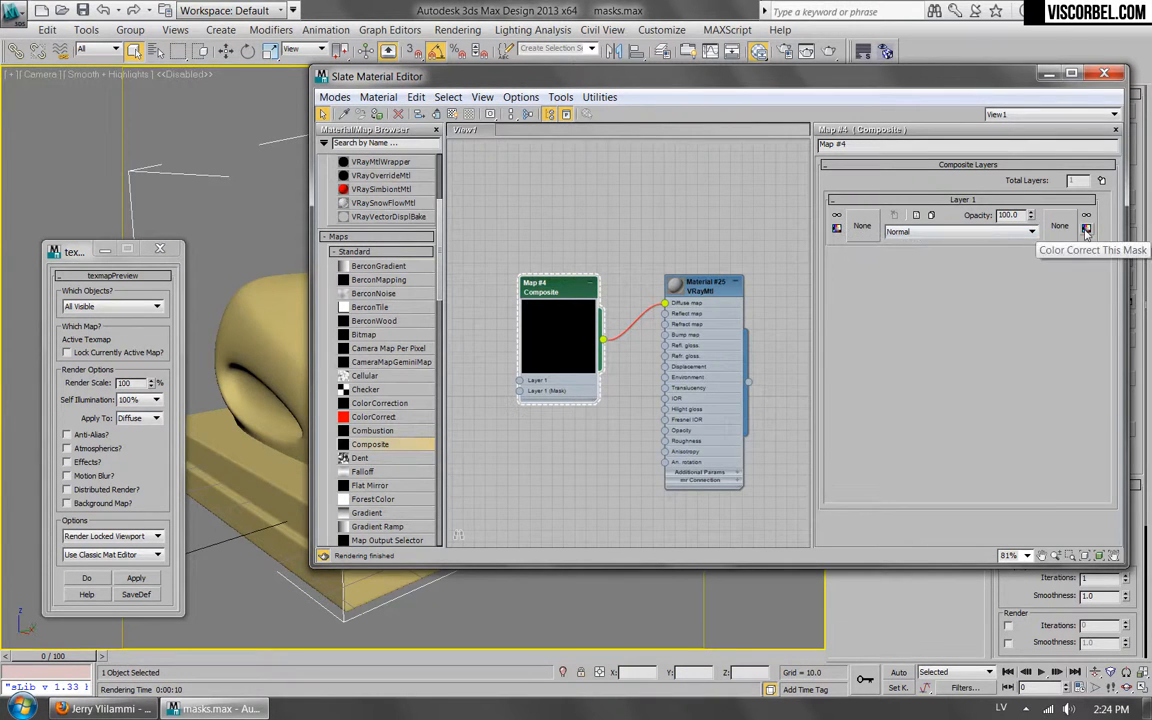
{"action": "left_click", "coordinate": [1031, 233]}
{"action": "left_click", "coordinate": [1033, 241]}
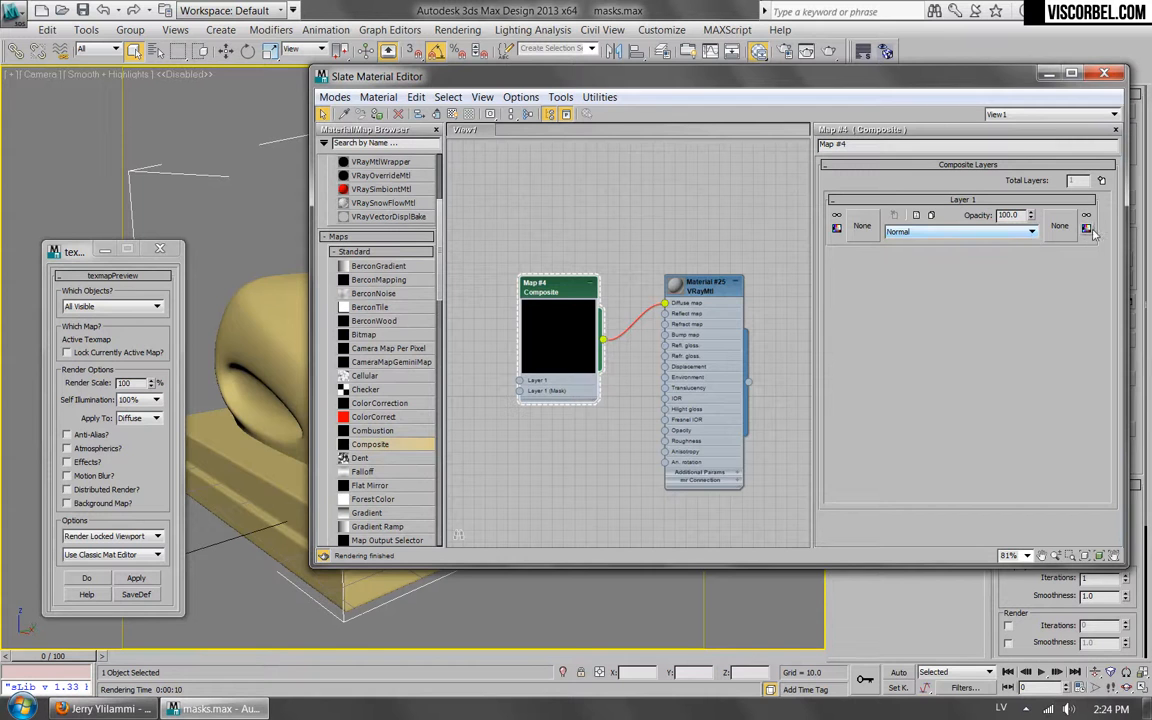
Assign a Noise map as the texture of the Composite's Layer 1 and set the noise size to 5.
{"action": "left_click", "coordinate": [863, 226]}
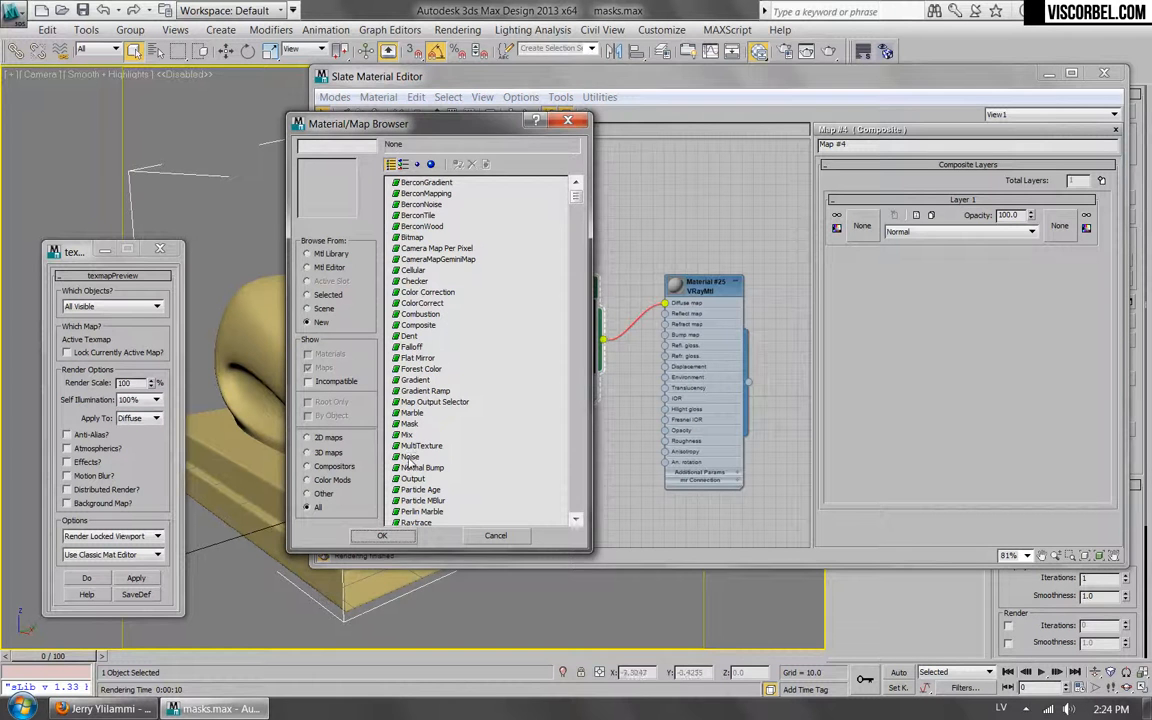
{"action": "double_click", "coordinate": [410, 424]}
{"action": "left_click", "coordinate": [875, 222]}
{"action": "left_click_drag", "start_coordinate": [842, 370], "coordinate": [835, 370]}
{"action": "type", "text": "5"}
{"action": "key", "text": "Return"}
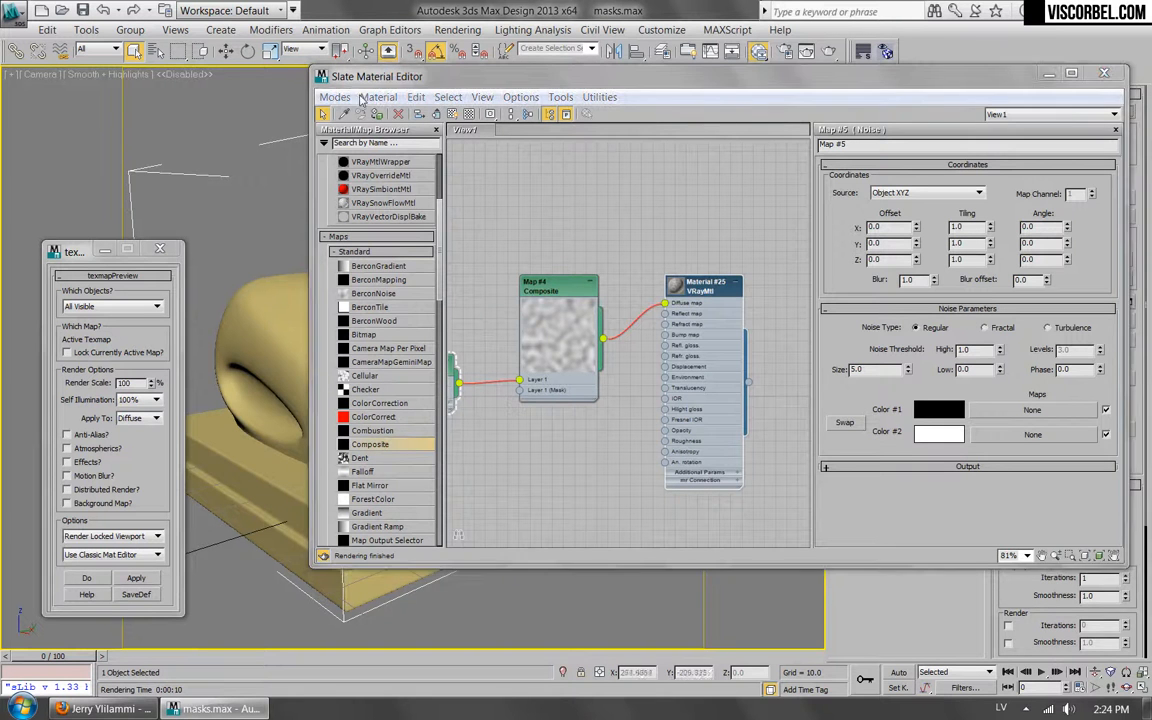
Space the Noise node away from the Composite node and insert a Mix map between them, feeding the noise into Color 1.
{"action": "middle_click_drag", "start_coordinate": [524, 199], "coordinate": [636, 212]}
{"action": "left_click", "coordinate": [668, 303]}
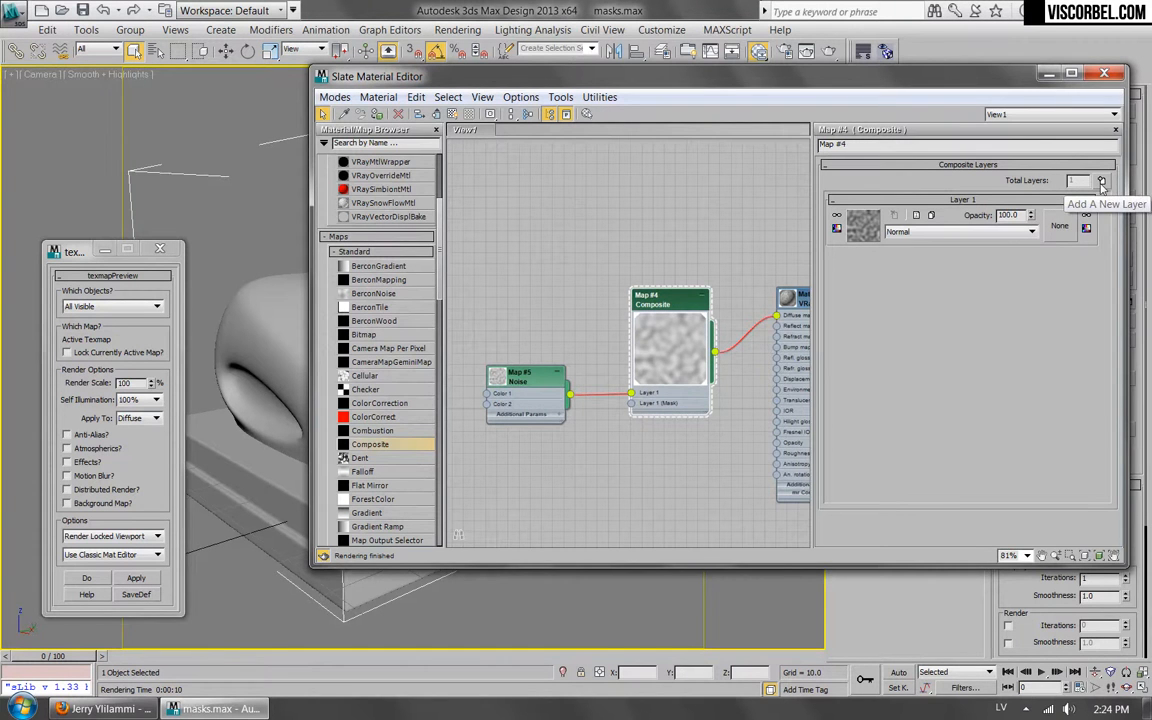
{"action": "middle_click_drag", "start_coordinate": [451, 306], "coordinate": [547, 274]}
{"action": "left_click_drag", "start_coordinate": [625, 350], "coordinate": [512, 364]}
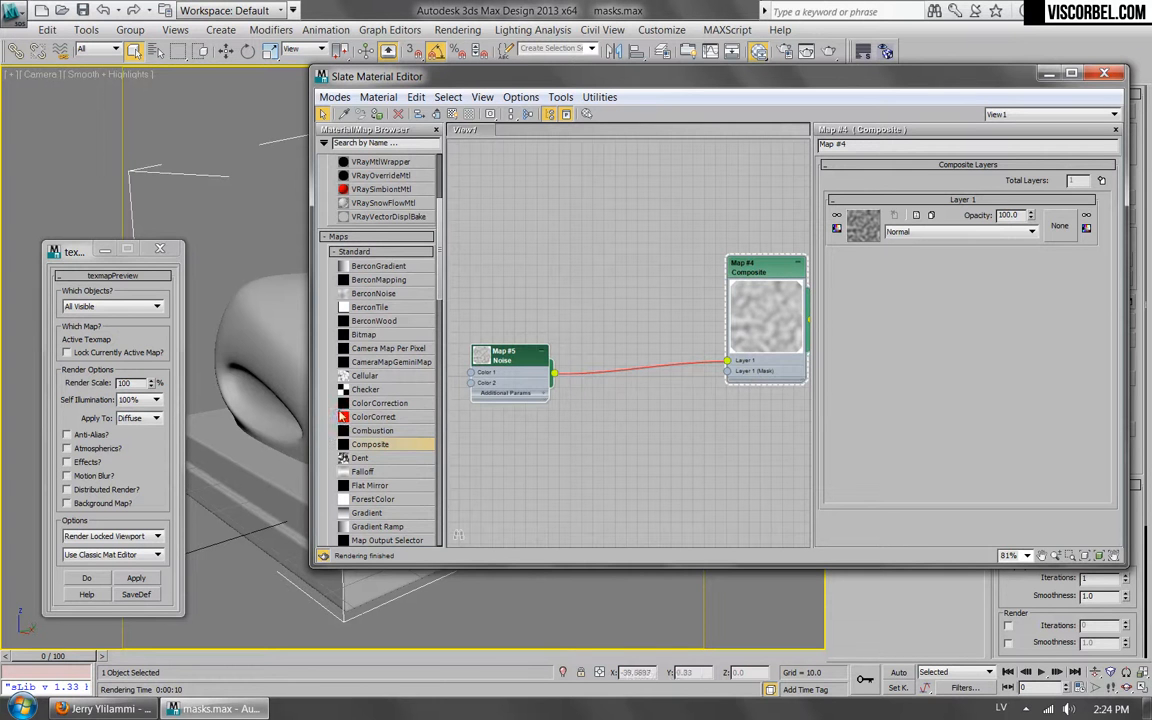
{"action": "scroll", "coordinate": [358, 386], "scroll_direction": "down", "scroll_amount": 3}
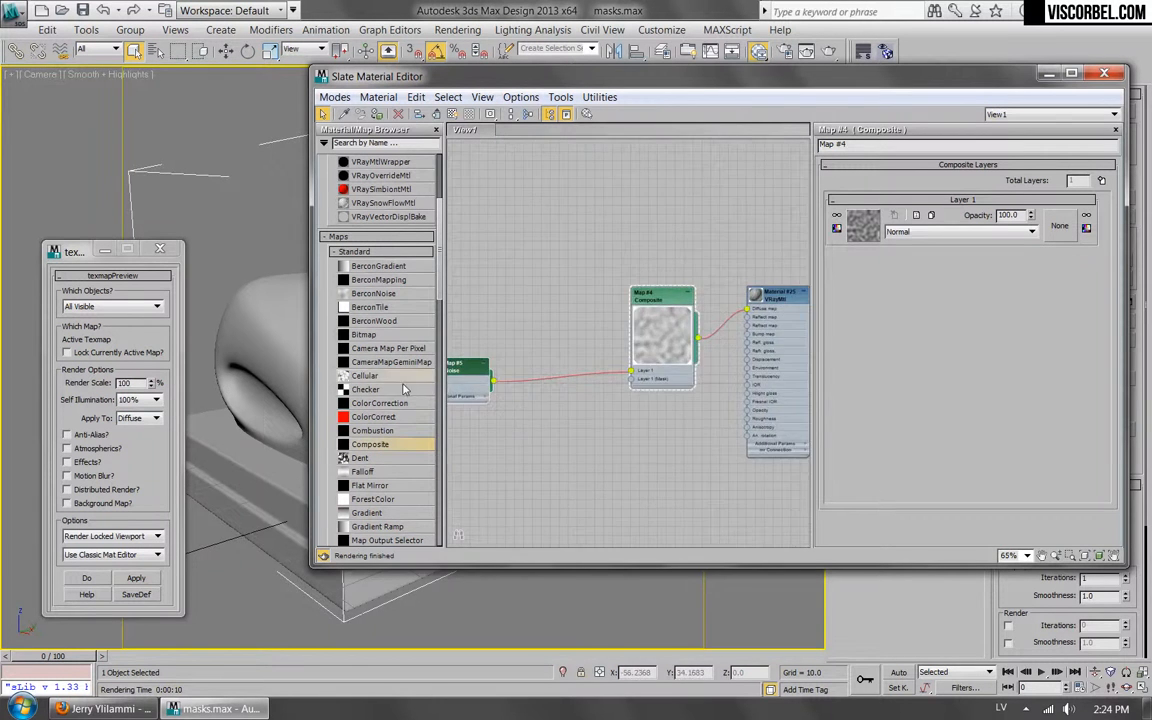
{"action": "scroll", "coordinate": [410, 377], "scroll_direction": "up", "scroll_amount": 4}
{"action": "left_click_drag", "start_coordinate": [438, 265], "coordinate": [438, 348]}
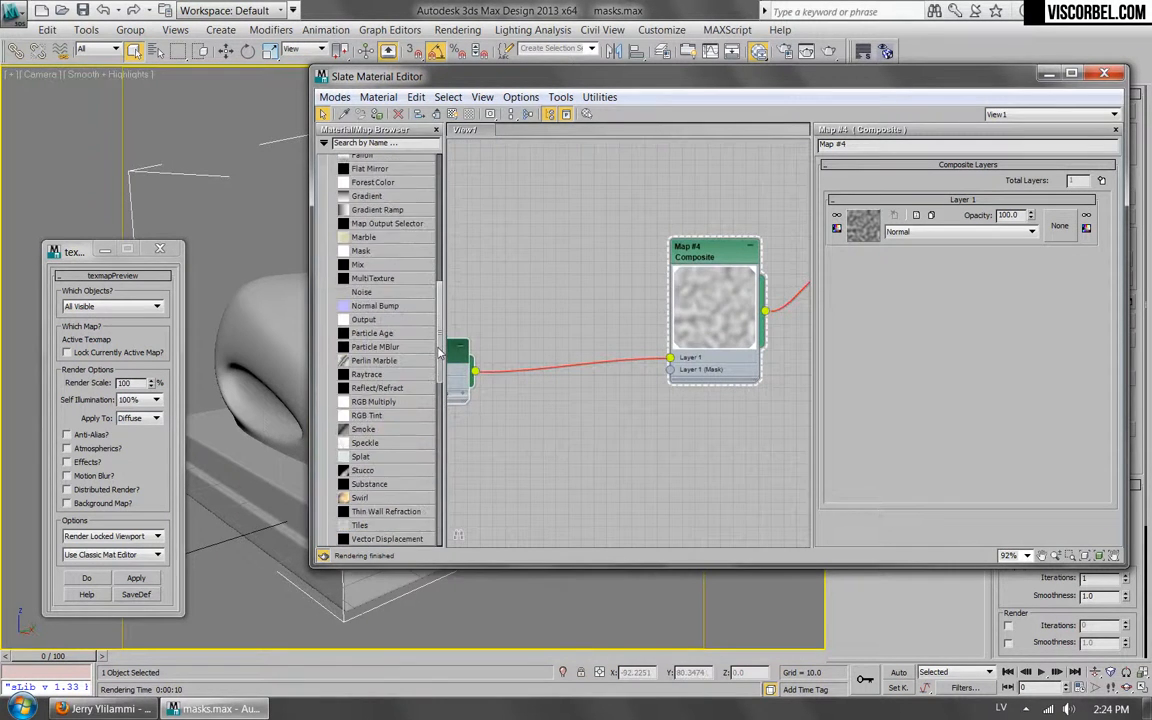
{"action": "left_click_drag", "start_coordinate": [356, 266], "coordinate": [557, 375]}
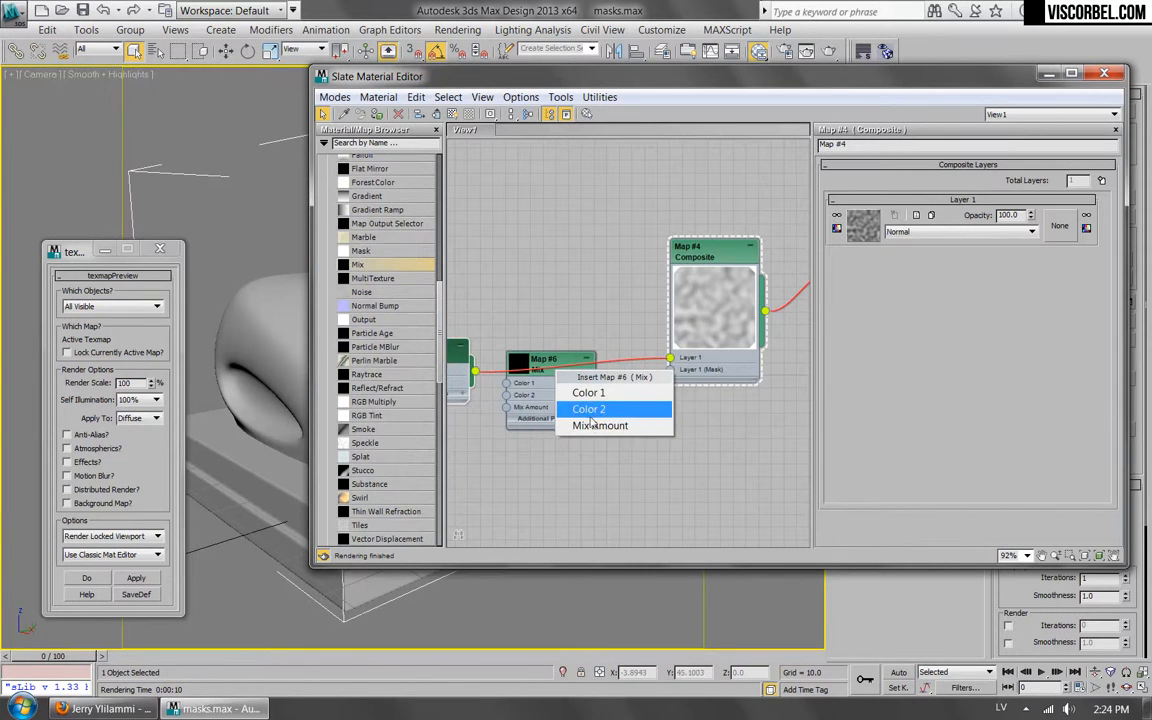
{"action": "left_click", "coordinate": [588, 397]}
Position the Mix node between the Noise and Composite nodes and set its Color #2 to black.
{"action": "middle_click_drag", "start_coordinate": [523, 282], "coordinate": [624, 285]}
{"action": "left_click_drag", "start_coordinate": [659, 363], "coordinate": [685, 355]}
{"action": "double_click", "coordinate": [684, 355]}
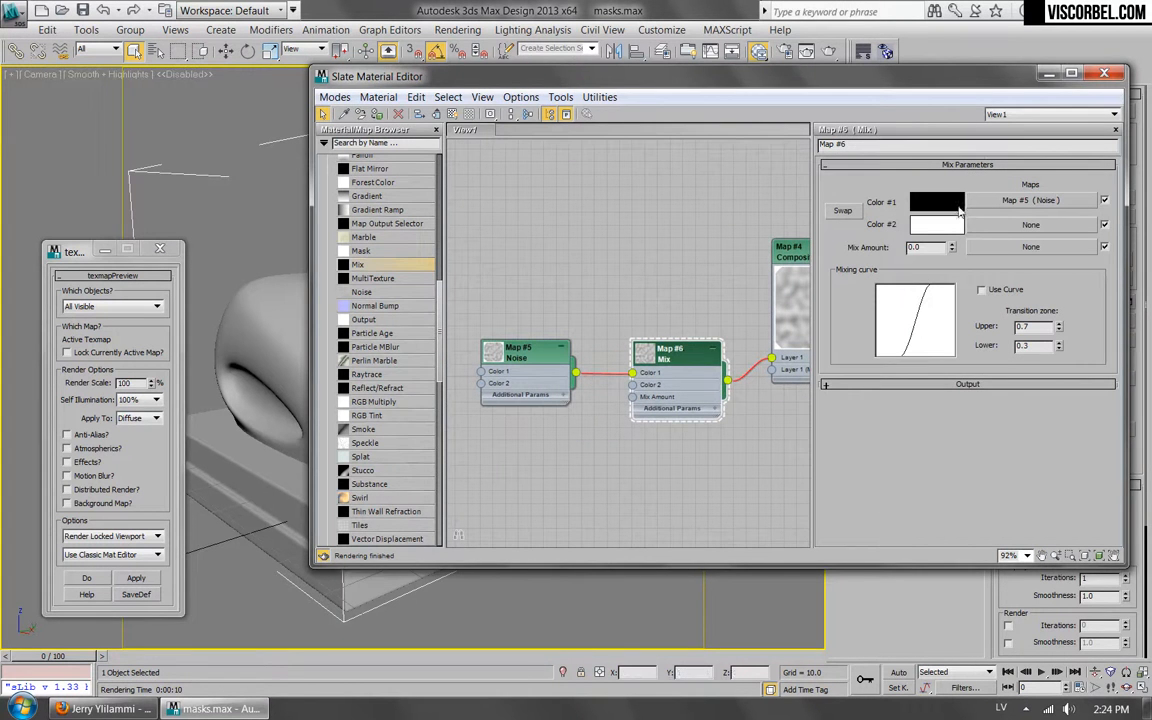
{"action": "left_click", "coordinate": [937, 223]}
{"action": "left_click_drag", "start_coordinate": [522, 177], "coordinate": [488, 180]}
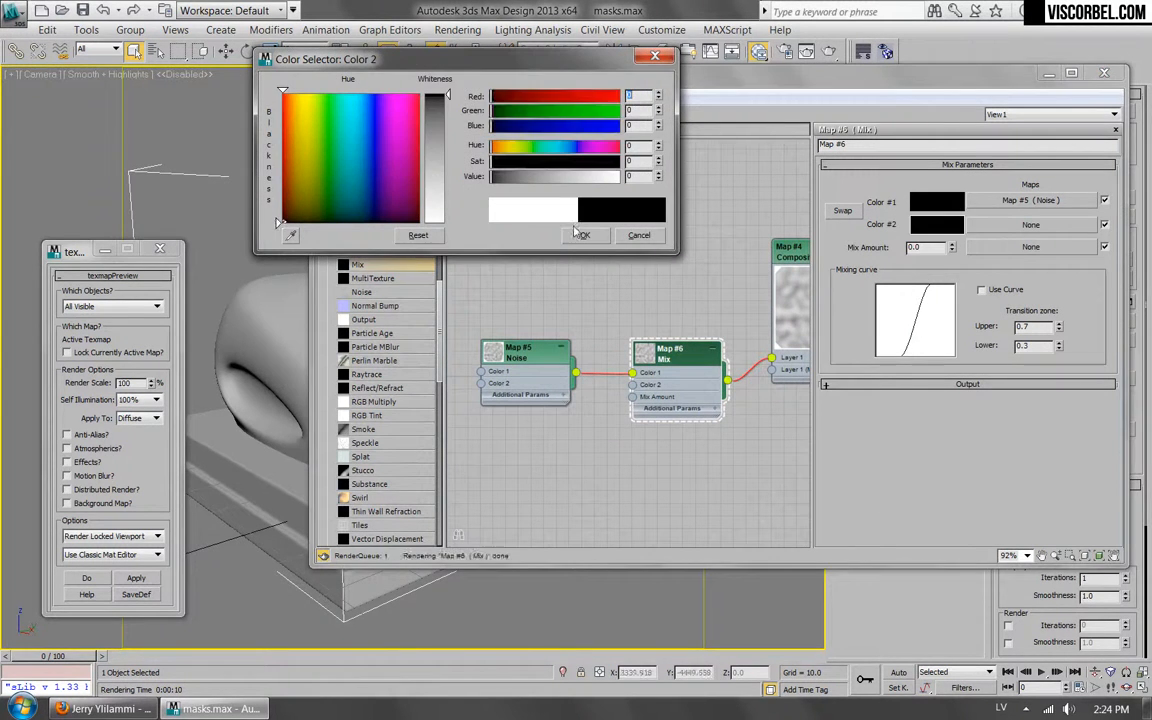
{"action": "left_click", "coordinate": [585, 236]}
{"action": "left_click", "coordinate": [1030, 224]}
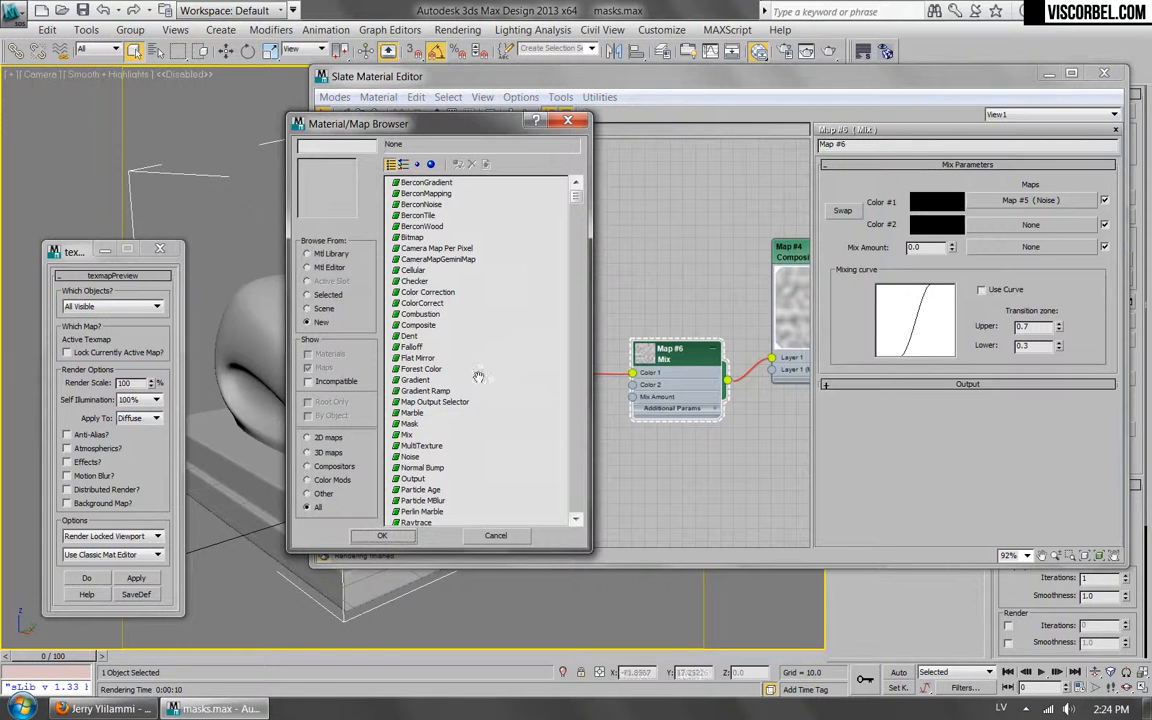
{"action": "double_click", "coordinate": [408, 434]}
{"action": "left_click_drag", "start_coordinate": [505, 388], "coordinate": [526, 449]}
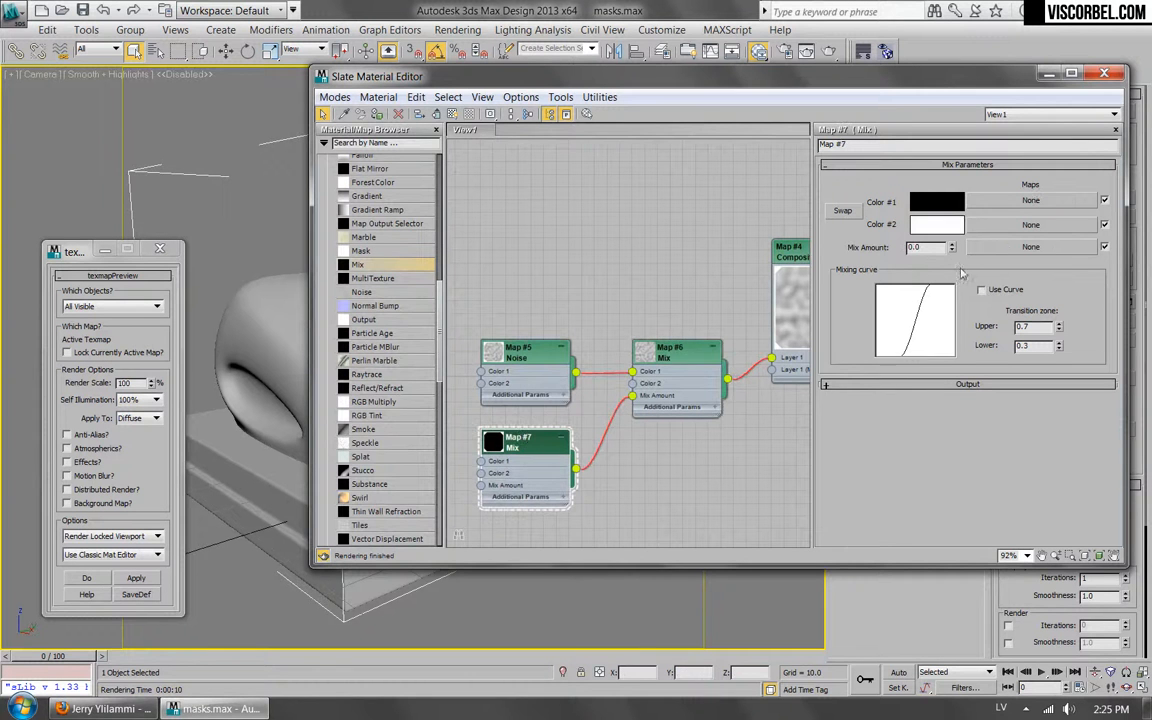
{"action": "right_click", "coordinate": [514, 426]}
{"action": "key", "text": "Escape"}
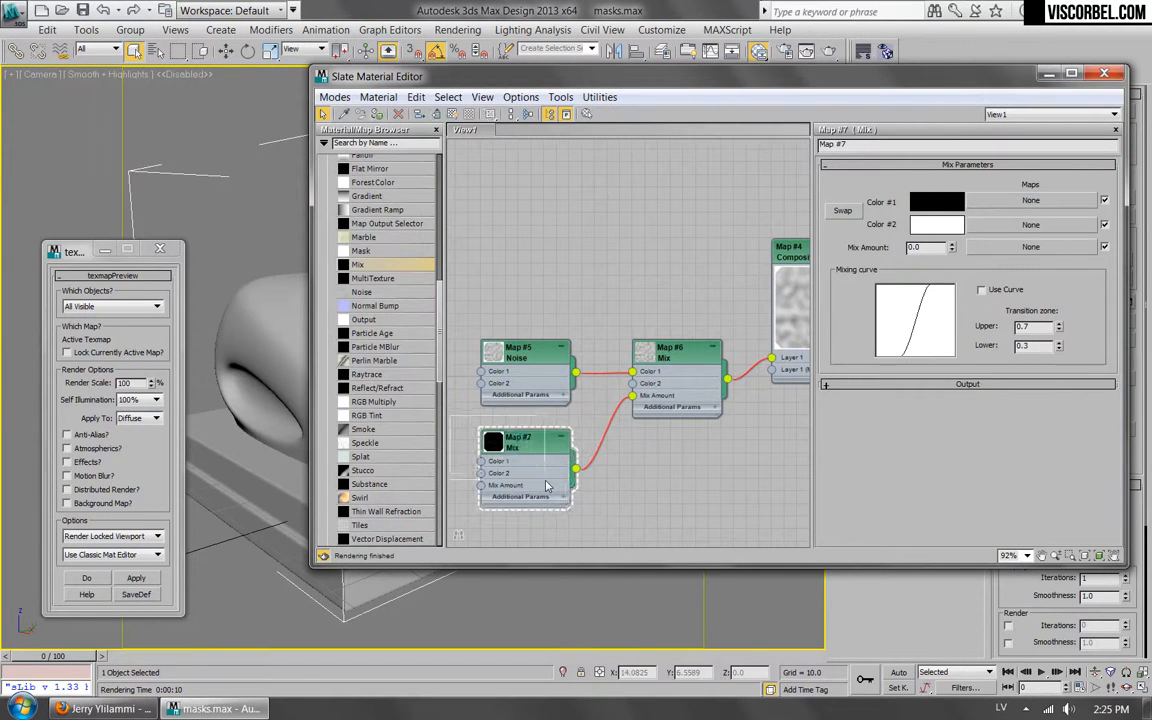
{"action": "key", "text": "Delete"}
Assign a new Noise map to the Mix map's Mix Amount slot and place its node below the first Noise node.
{"action": "double_click", "coordinate": [659, 359]}
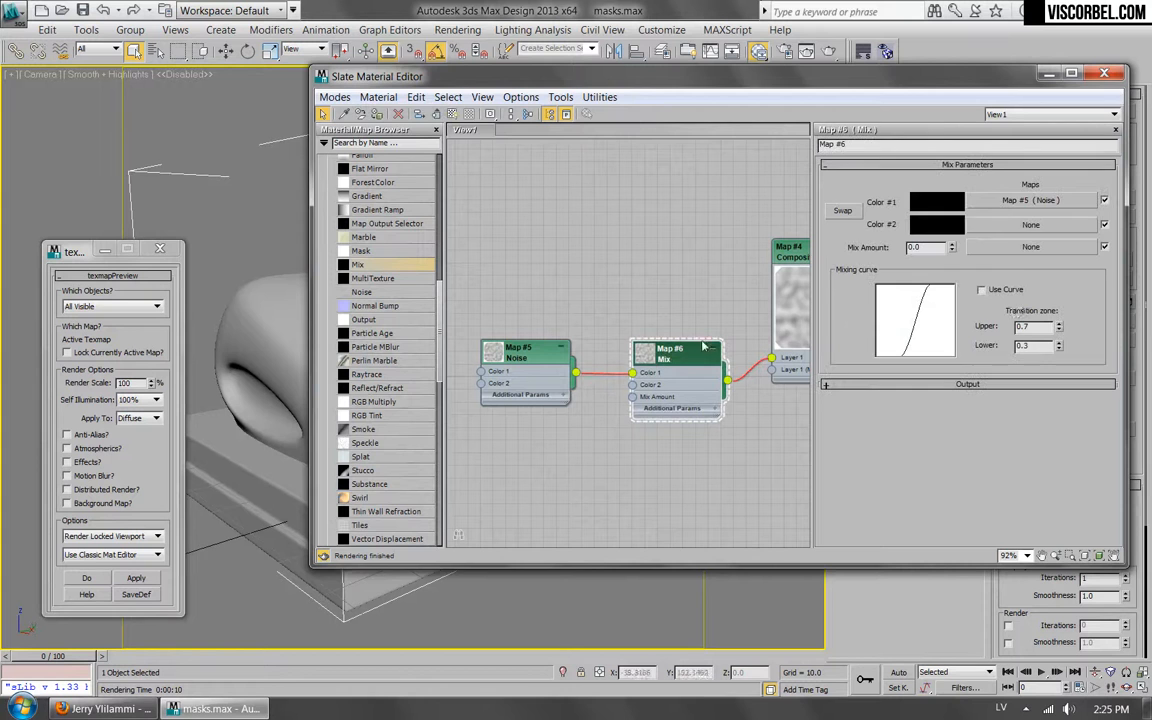
{"action": "left_click", "coordinate": [1026, 248]}
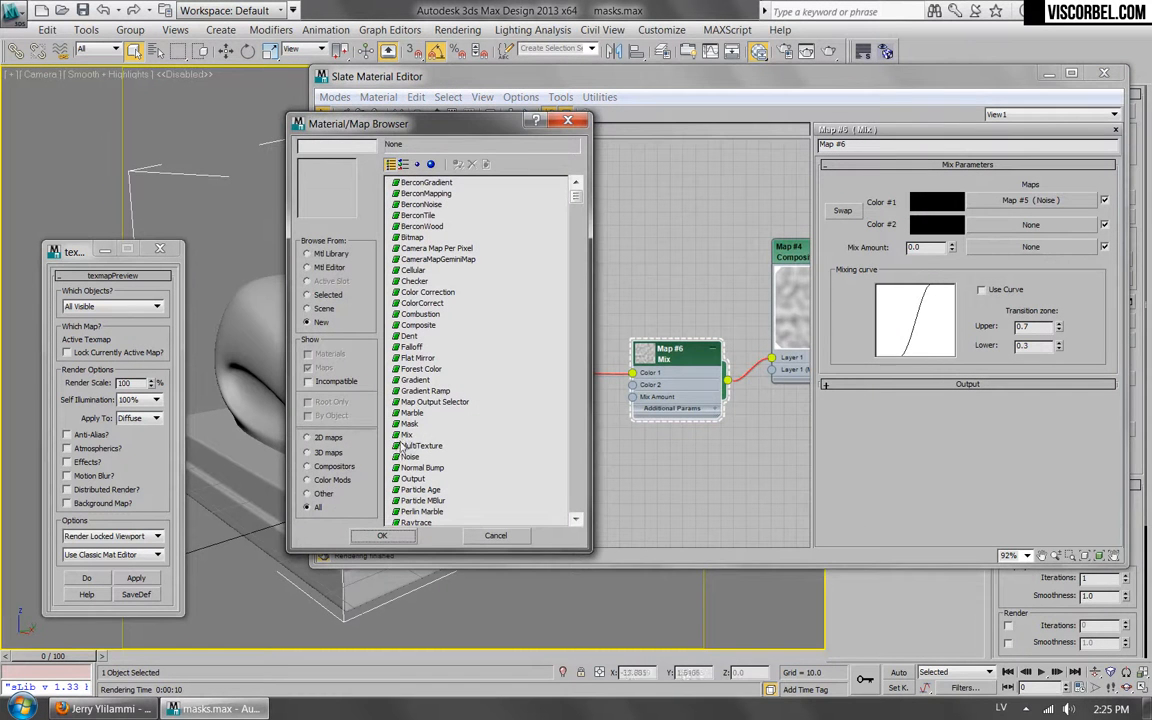
{"action": "double_click", "coordinate": [410, 456]}
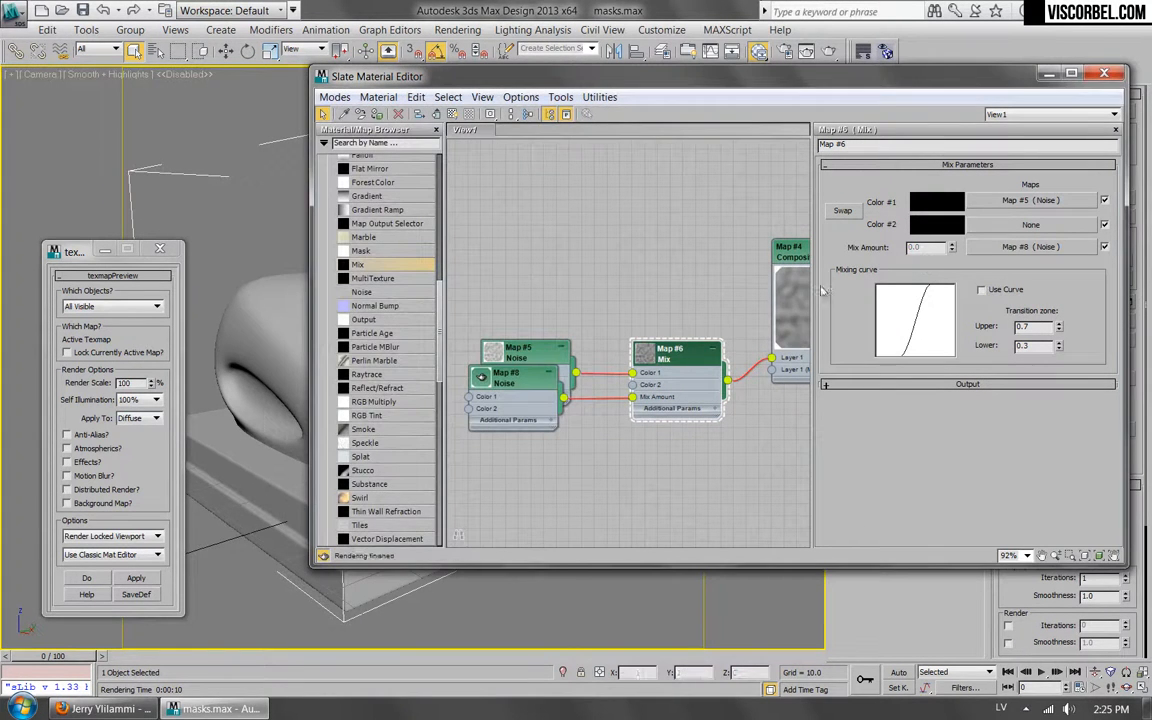
{"action": "left_click_drag", "start_coordinate": [520, 374], "coordinate": [520, 451]}
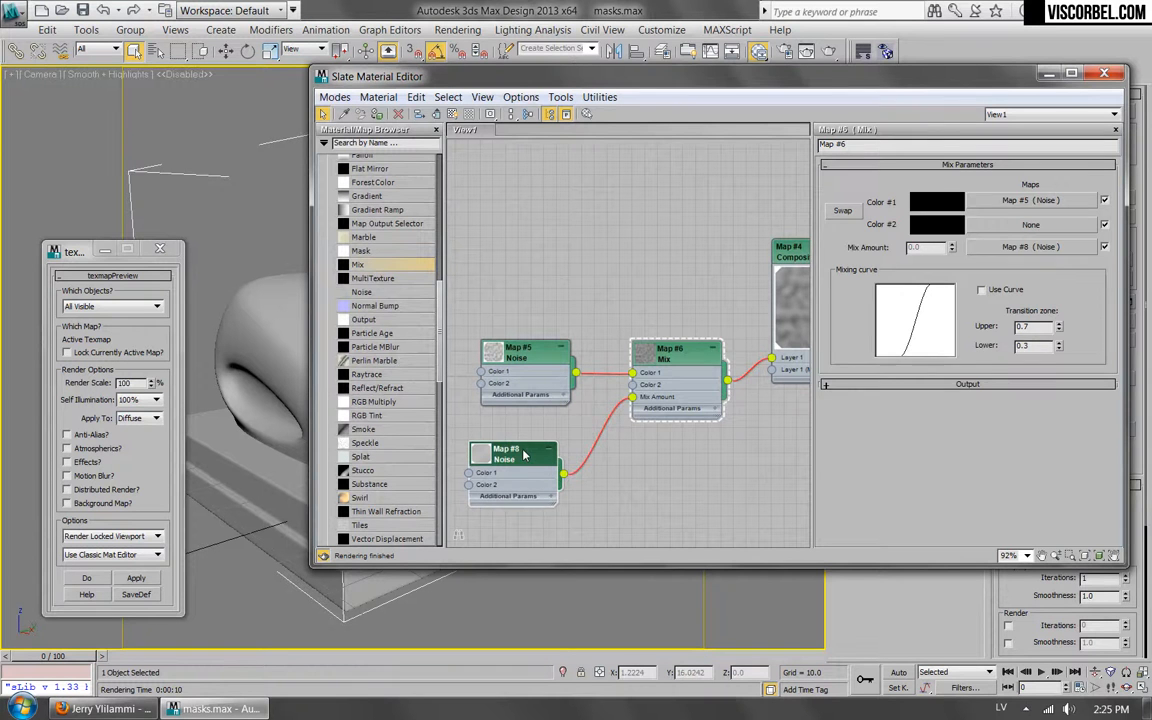
Set the Mix Amount noise's size to 2 and raise its low noise threshold.
{"action": "double_click", "coordinate": [515, 452]}
{"action": "double_click", "coordinate": [879, 370]}
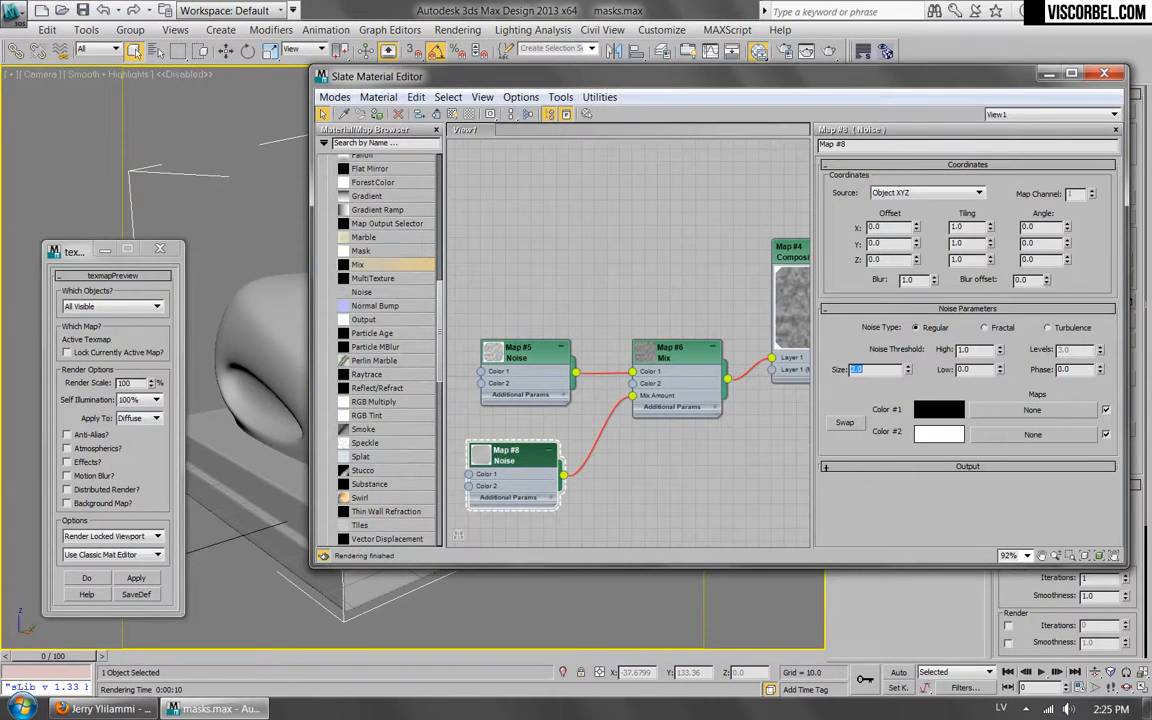
{"action": "middle_click_drag", "start_coordinate": [696, 267], "coordinate": [654, 262]}
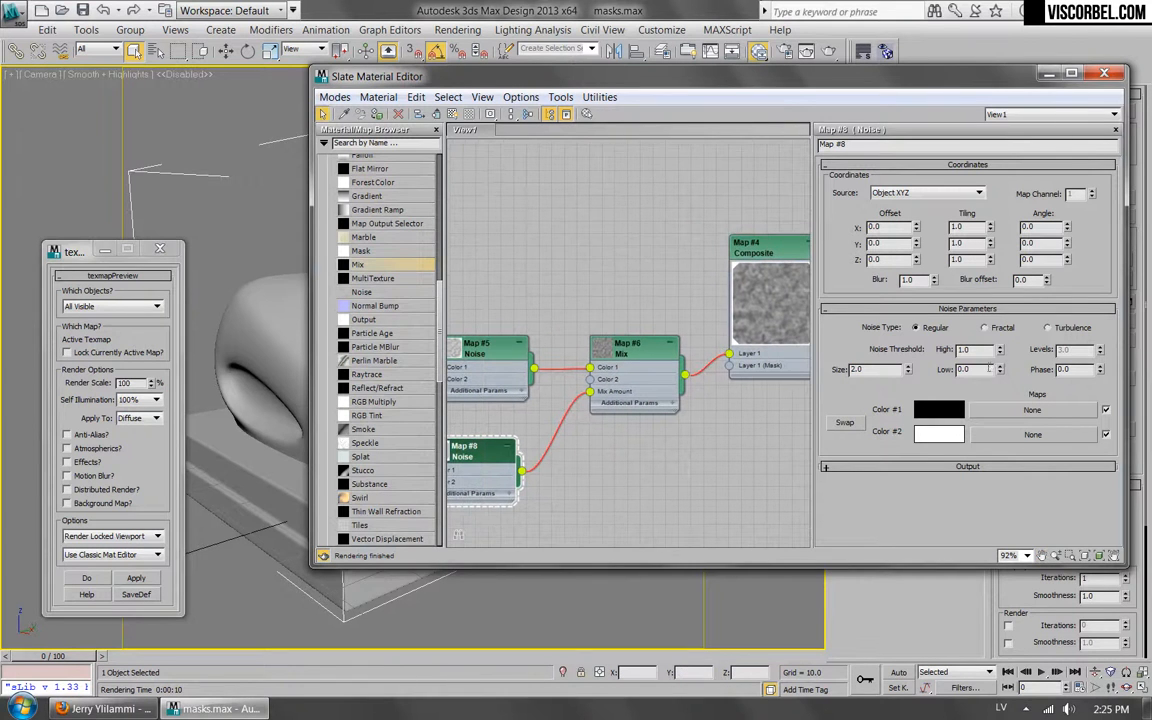
{"action": "left_click_drag", "start_coordinate": [1003, 369], "coordinate": [993, 312]}
Enlarge the Mix node's preview and examine the blended noise pattern in the Mix and Composite nodes.
{"action": "left_click", "coordinate": [760, 250]}
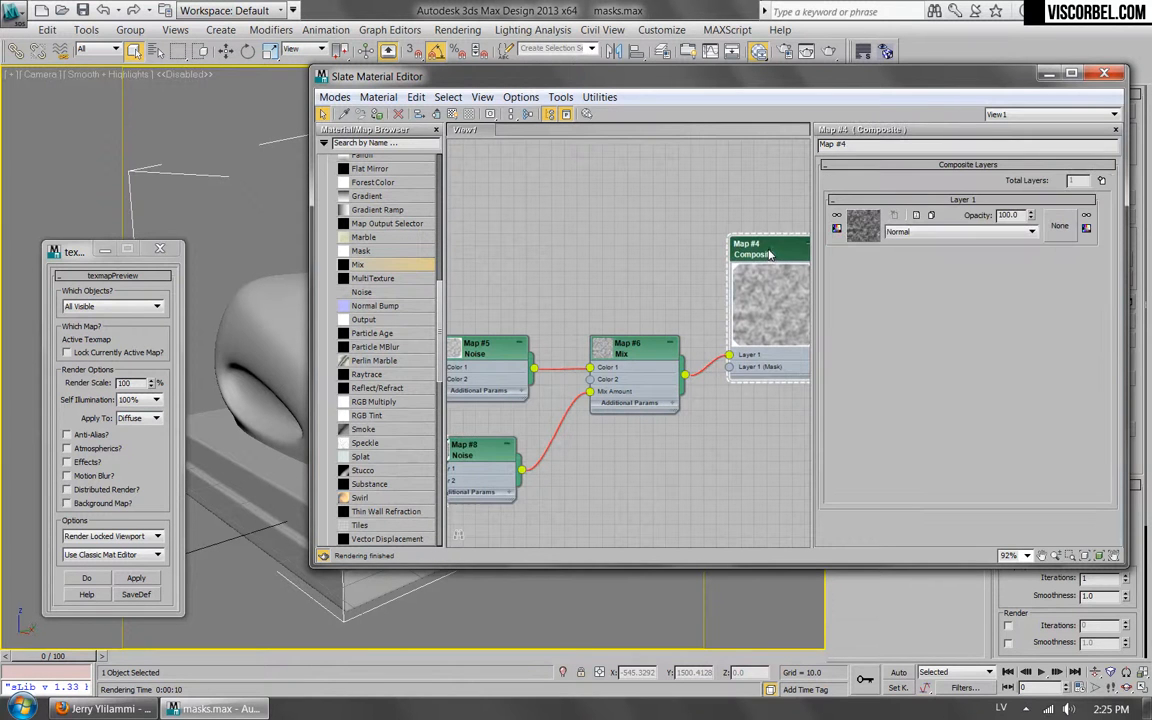
{"action": "double_click", "coordinate": [610, 358]}
{"action": "scroll", "coordinate": [638, 415], "scroll_direction": "up", "scroll_amount": 5}
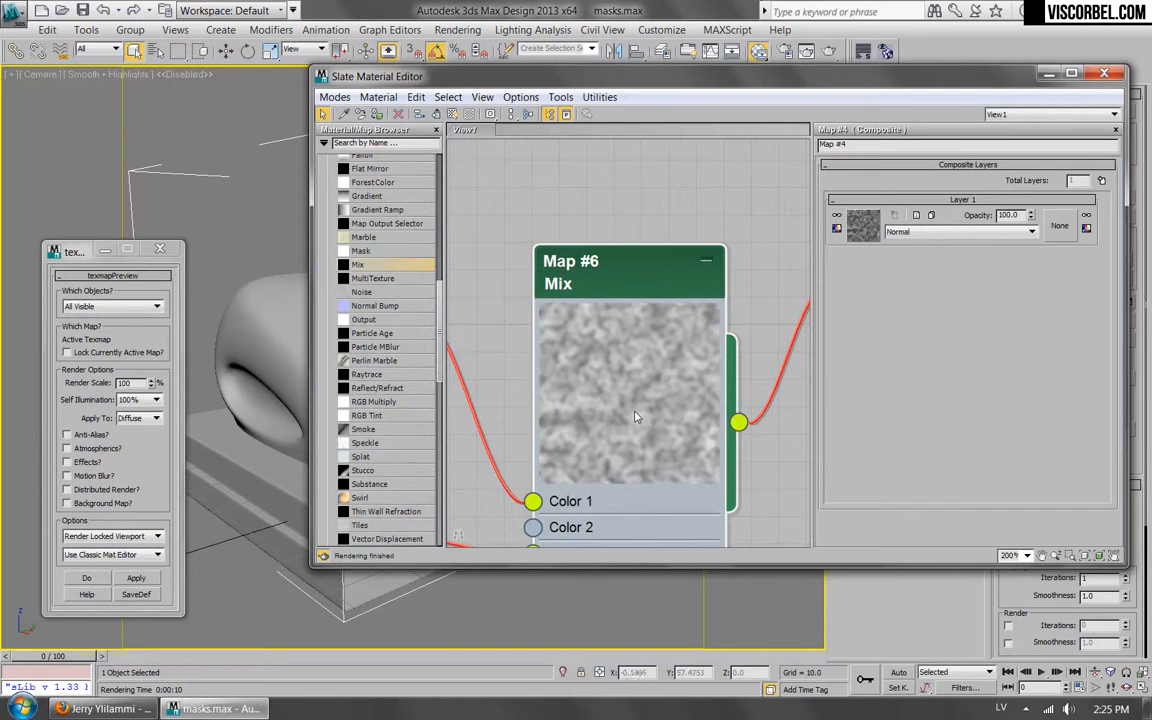
{"action": "scroll", "coordinate": [630, 415], "scroll_direction": "down", "scroll_amount": 5}
{"action": "scroll", "coordinate": [613, 434], "scroll_direction": "down", "scroll_amount": 3}
{"action": "scroll", "coordinate": [485, 353], "scroll_direction": "up", "scroll_amount": 3}
{"action": "middle_click_drag", "start_coordinate": [672, 327], "coordinate": [562, 350]}
{"action": "scroll", "coordinate": [576, 385], "scroll_direction": "up", "scroll_amount": 3}
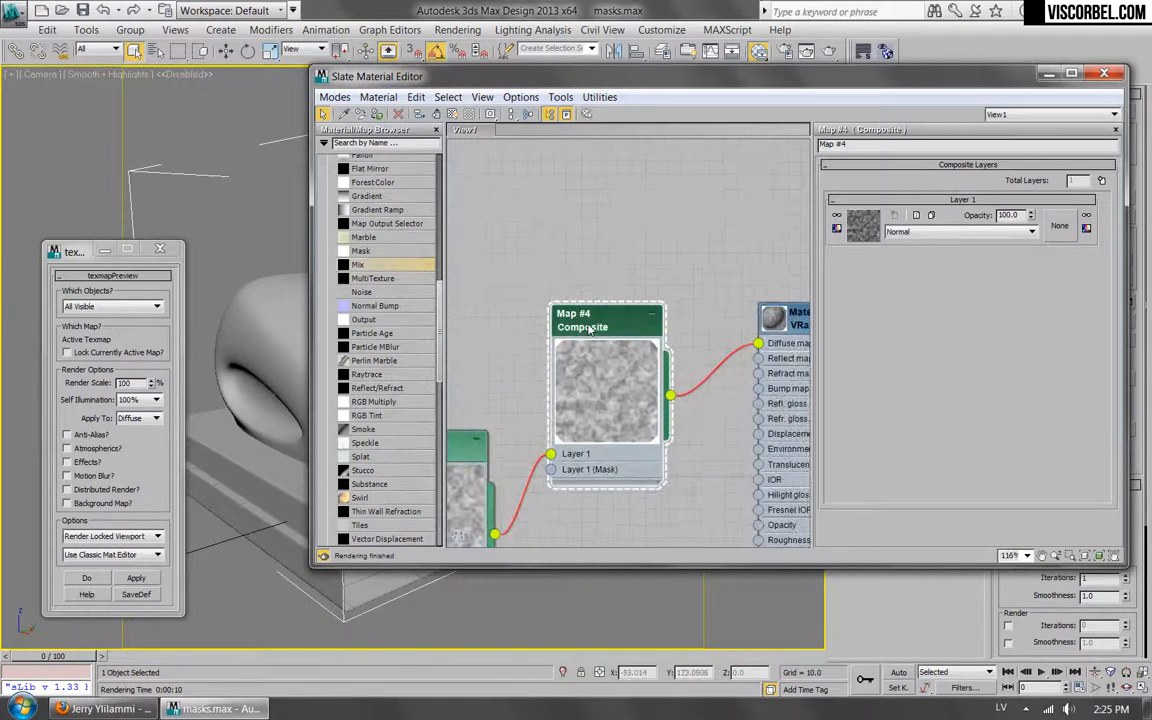
Add a second layer to the Composite map and assign a BerconNoise map as its texture.
{"action": "left_click", "coordinate": [1101, 181]}
{"action": "left_click", "coordinate": [862, 226]}
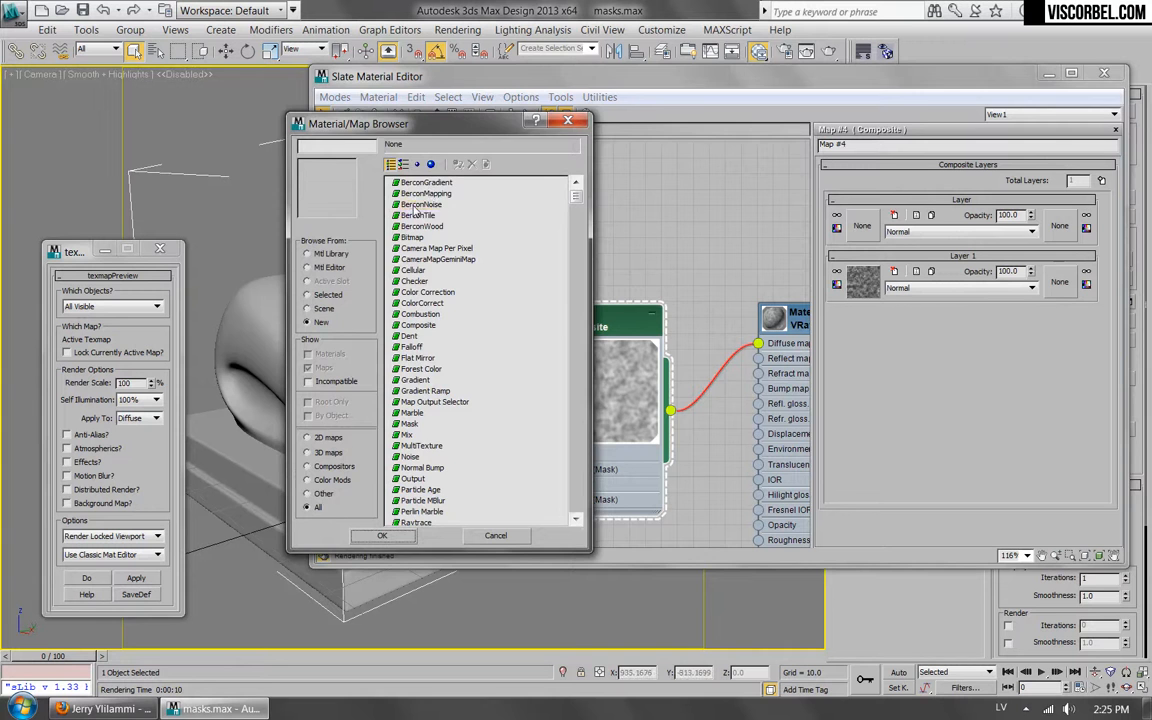
{"action": "double_click", "coordinate": [415, 205]}
{"action": "middle_click_drag", "start_coordinate": [464, 390], "coordinate": [578, 329]}
Set the BerconNoise map's size to 4 and its fractal type to Ridged Multi Fractal.
{"action": "double_click", "coordinate": [475, 300]}
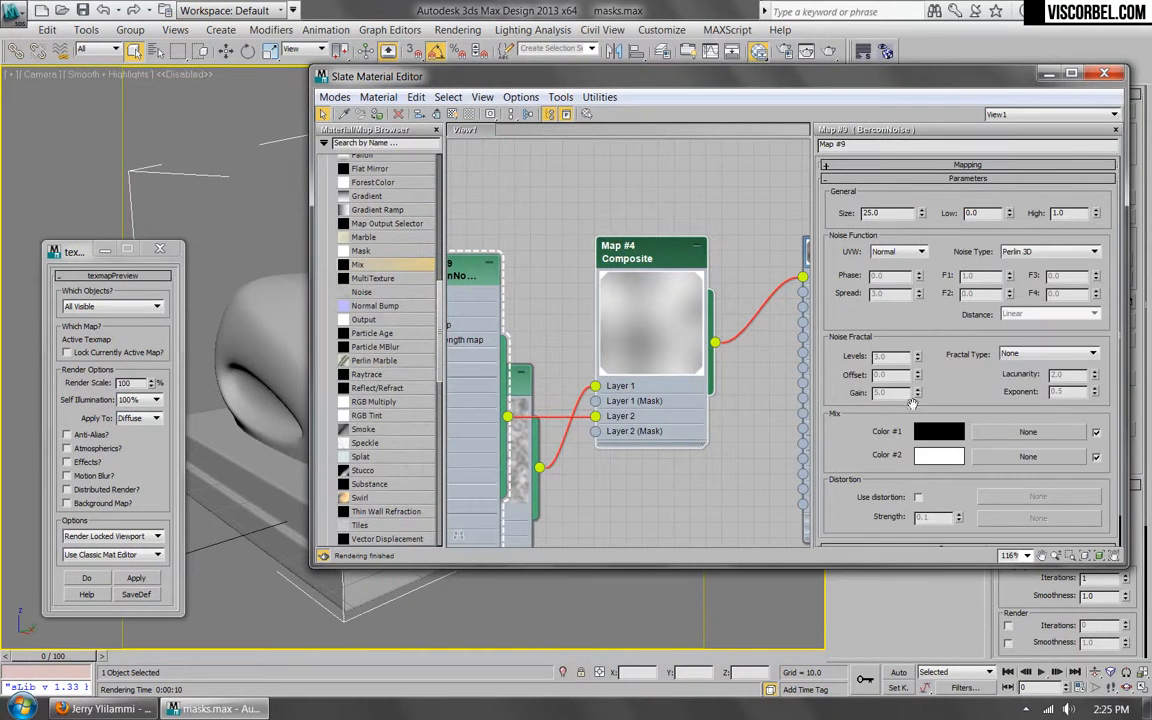
{"action": "double_click", "coordinate": [881, 214]}
{"action": "type", "text": "4"}
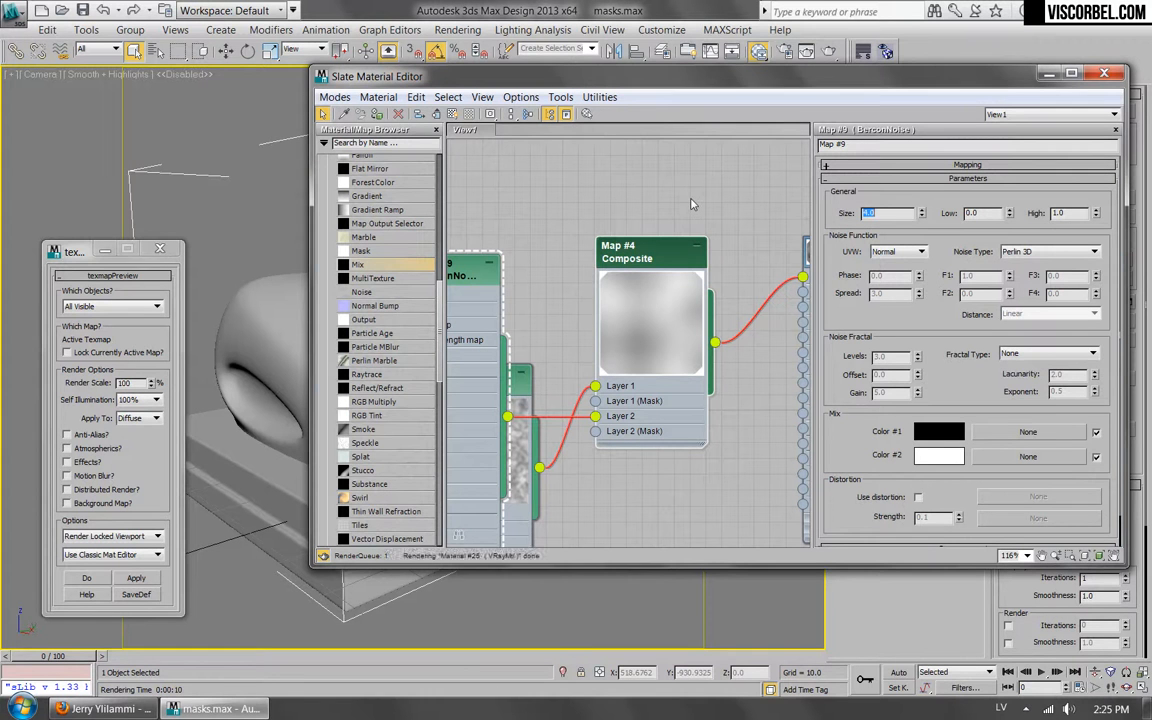
{"action": "key", "text": "Return"}
{"action": "left_click", "coordinate": [1070, 356]}
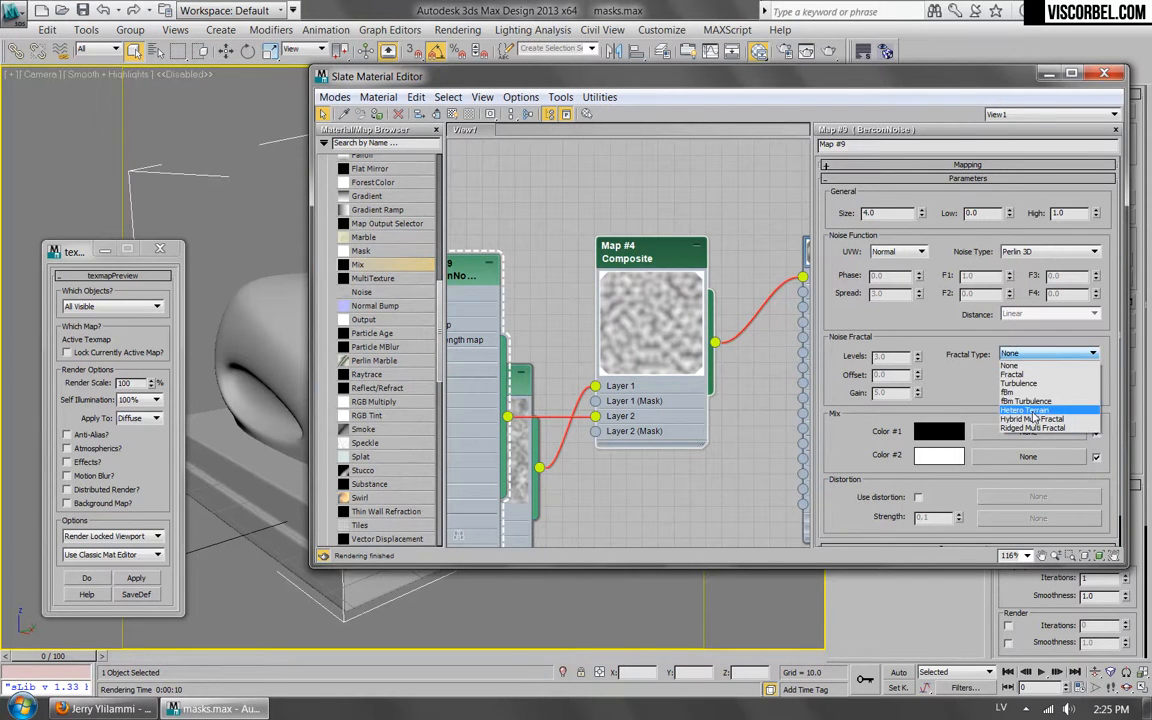
{"action": "left_click", "coordinate": [1032, 428]}
Enlarge the BerconNoise preview, then adjust its fractal lacunarity to 3.76 and its exponent to 0.1617.
{"action": "middle_click_drag", "start_coordinate": [473, 276], "coordinate": [628, 289]}
{"action": "left_click", "coordinate": [557, 282]}
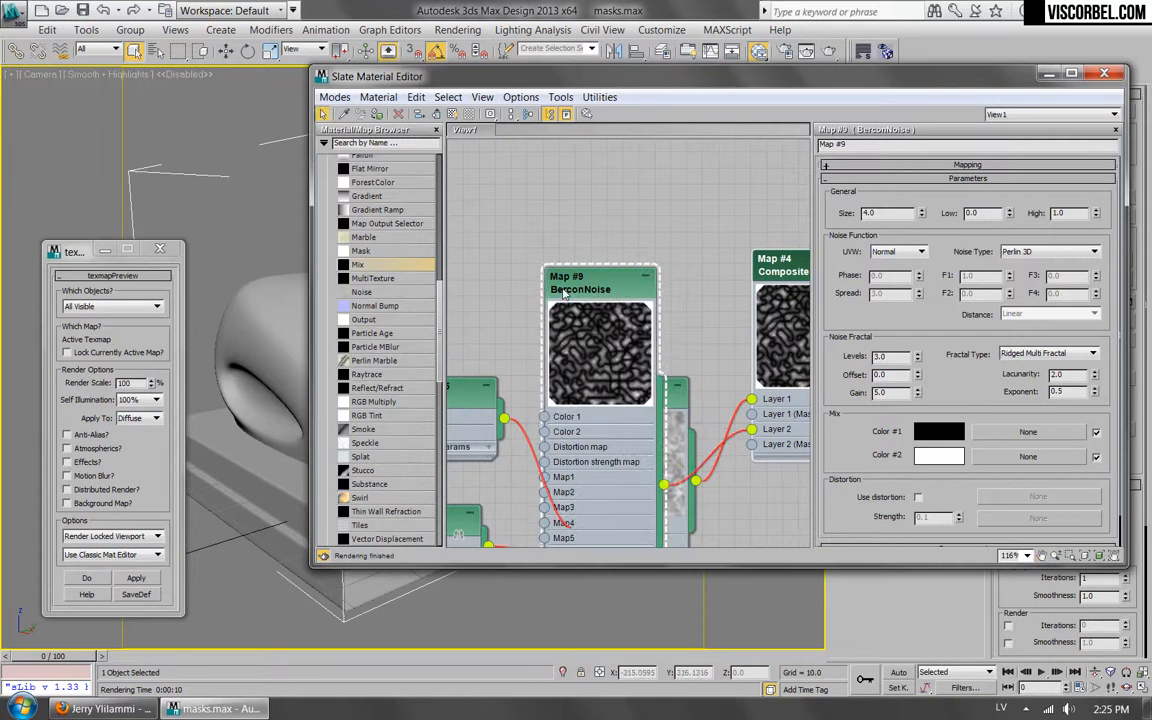
{"action": "scroll", "coordinate": [610, 380], "scroll_direction": "up", "scroll_amount": 2}
{"action": "left_click_drag", "start_coordinate": [1092, 376], "coordinate": [1093, 313]}
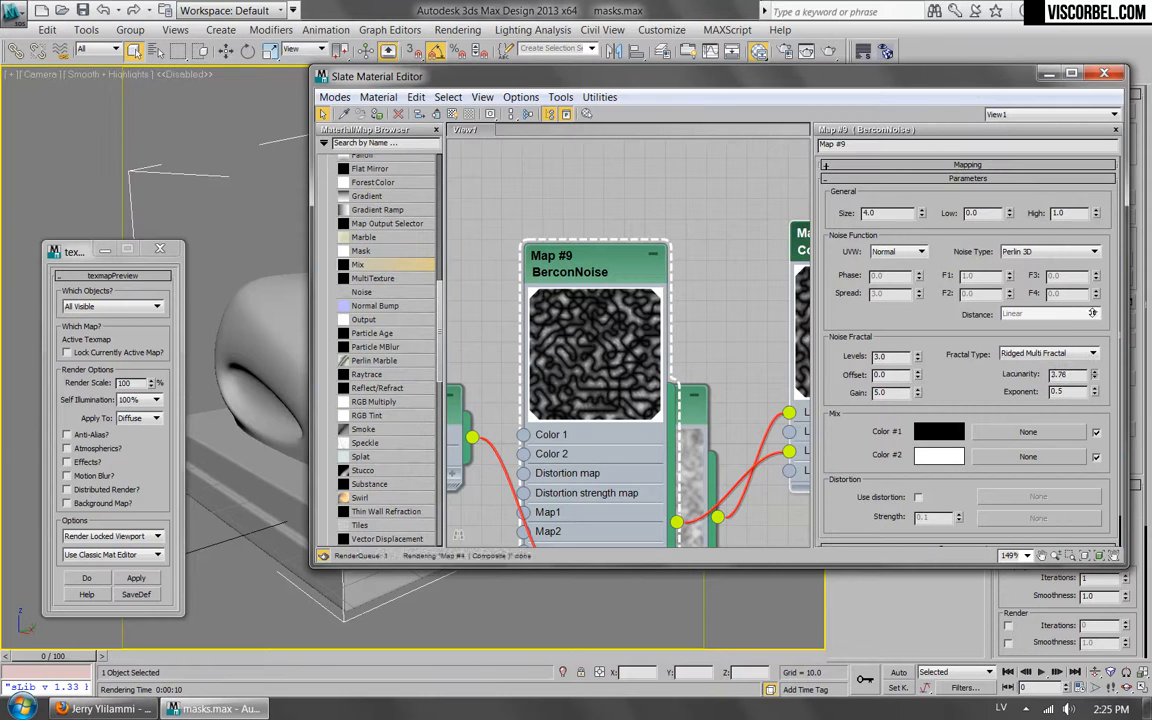
{"action": "left_click_drag", "start_coordinate": [1094, 393], "coordinate": [1109, 350]}
{"action": "left_click_drag", "start_coordinate": [1098, 393], "coordinate": [1093, 431]}
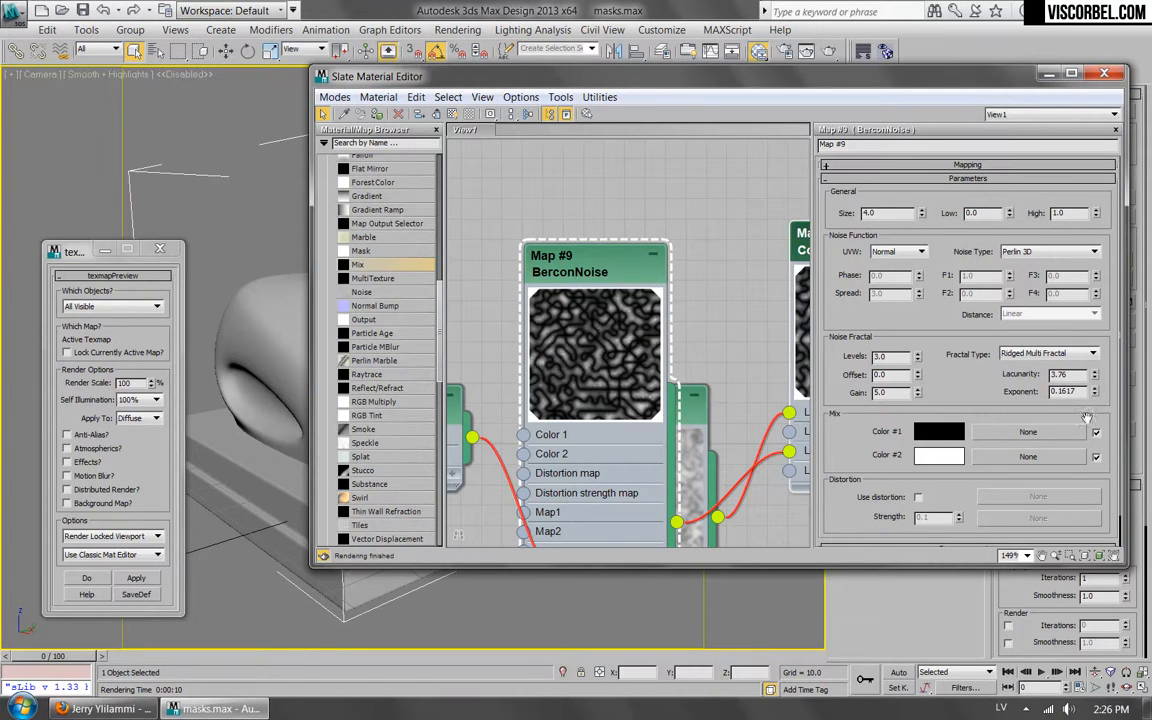
Change the BerconNoise map's noise type to Worley (Voronoi) and set its High value to 0.5.
{"action": "left_click", "coordinate": [1045, 254]}
{"action": "left_click", "coordinate": [935, 288]}
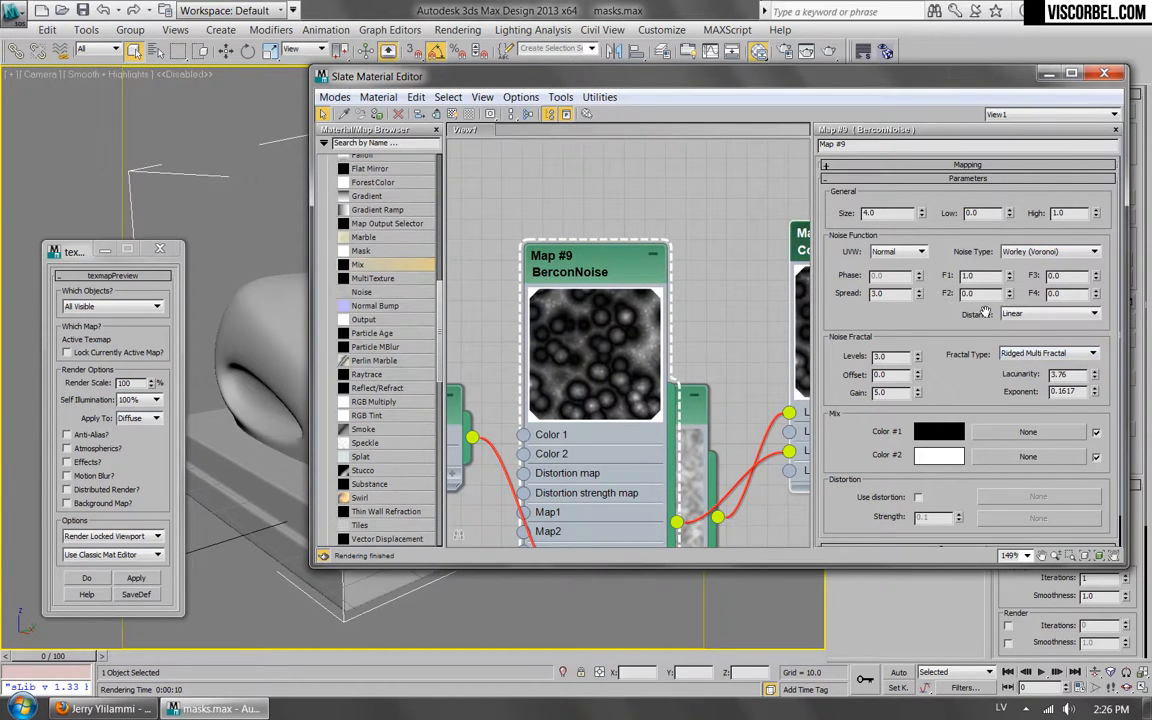
{"action": "scroll", "coordinate": [608, 356], "scroll_direction": "down", "scroll_amount": 5}
{"action": "scroll", "coordinate": [608, 356], "scroll_direction": "up", "scroll_amount": 3}
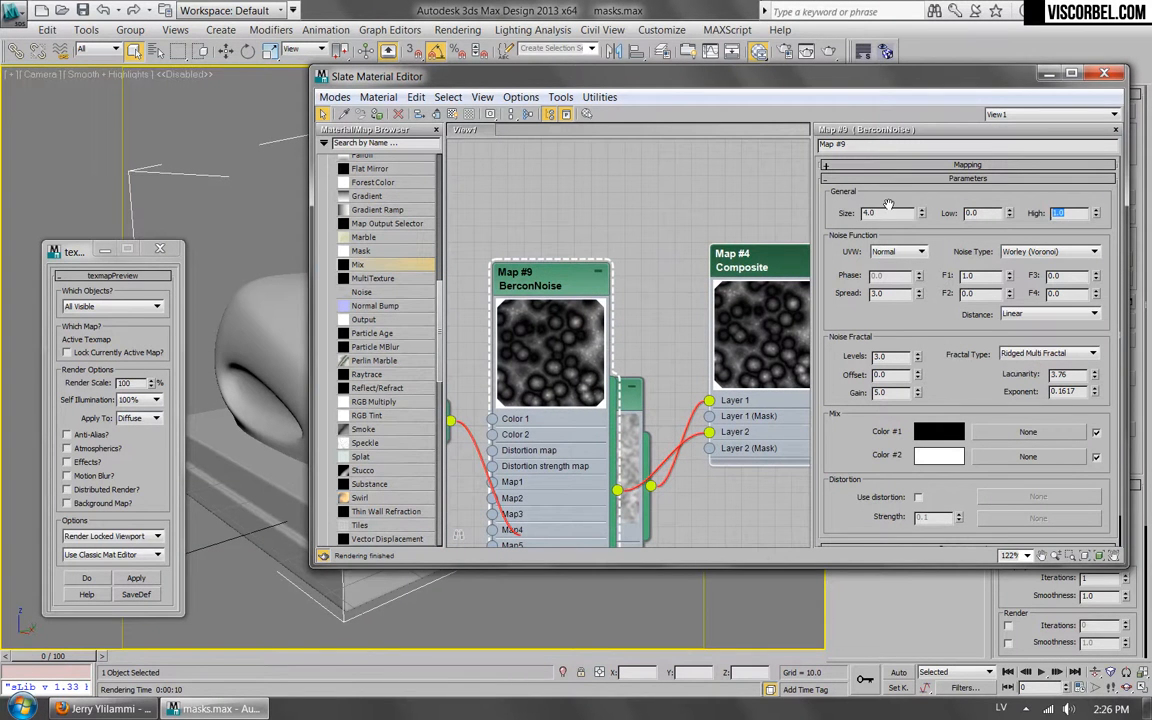
{"action": "type", "text": ".5"}
{"action": "key", "text": "Return"}
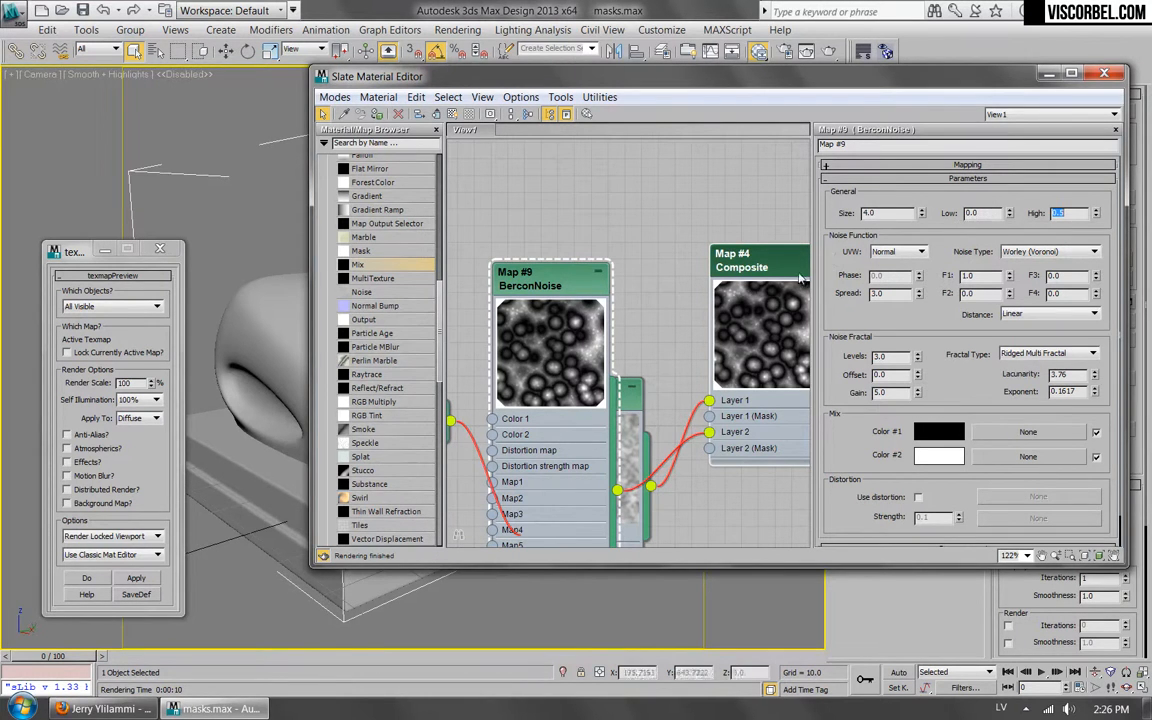
{"action": "middle_click_drag", "start_coordinate": [616, 232], "coordinate": [563, 247]}
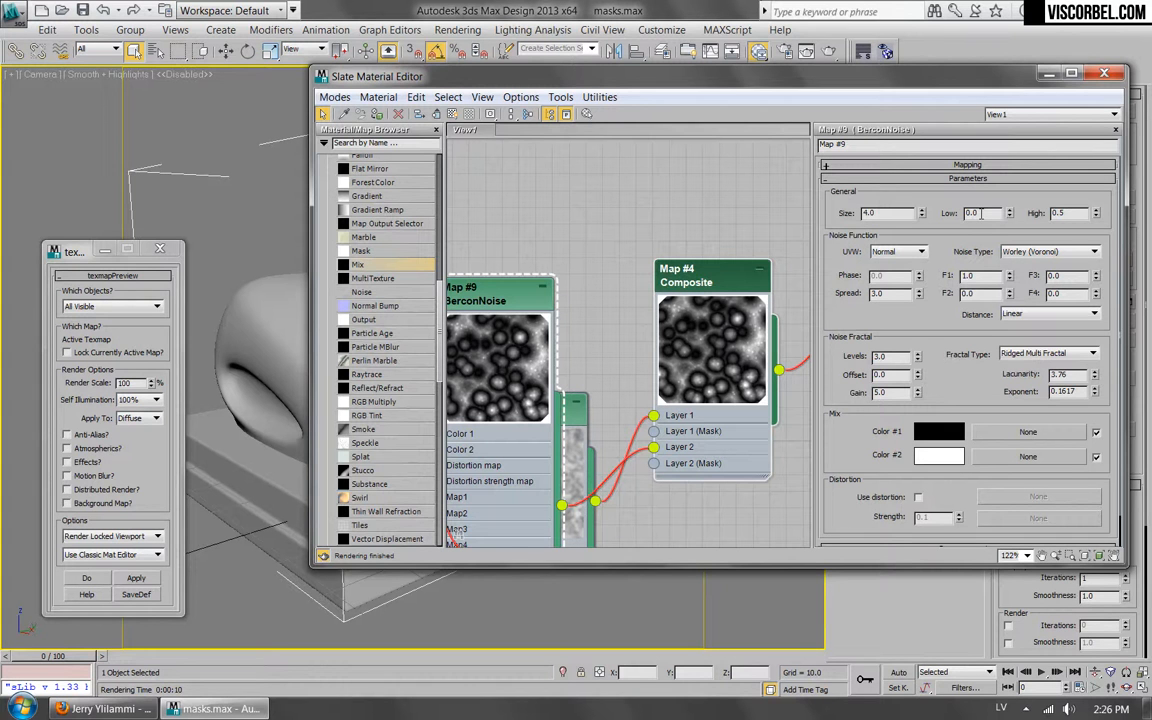
Move the BerconNoise node below the Mix map, compare blend modes on the Composite map's Layer 2 and settle on Difference.
{"action": "left_click_drag", "start_coordinate": [492, 296], "coordinate": [535, 520]}
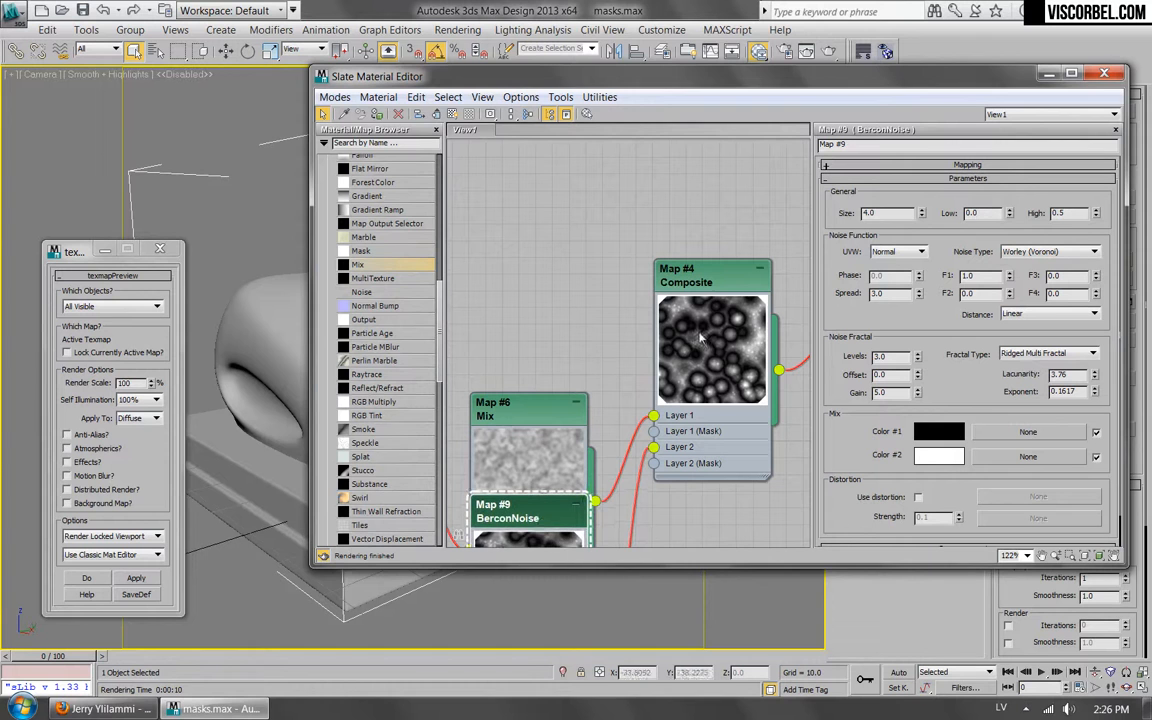
{"action": "double_click", "coordinate": [718, 284]}
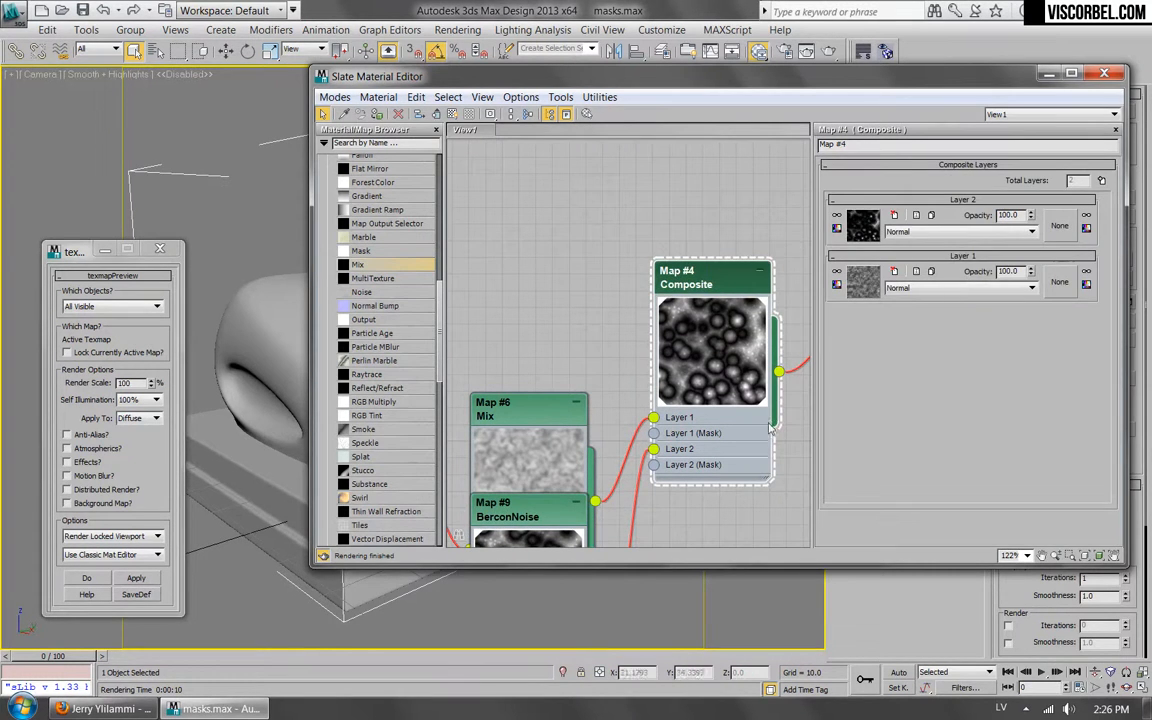
{"action": "left_click", "coordinate": [900, 232]}
{"action": "left_click", "coordinate": [900, 255]}
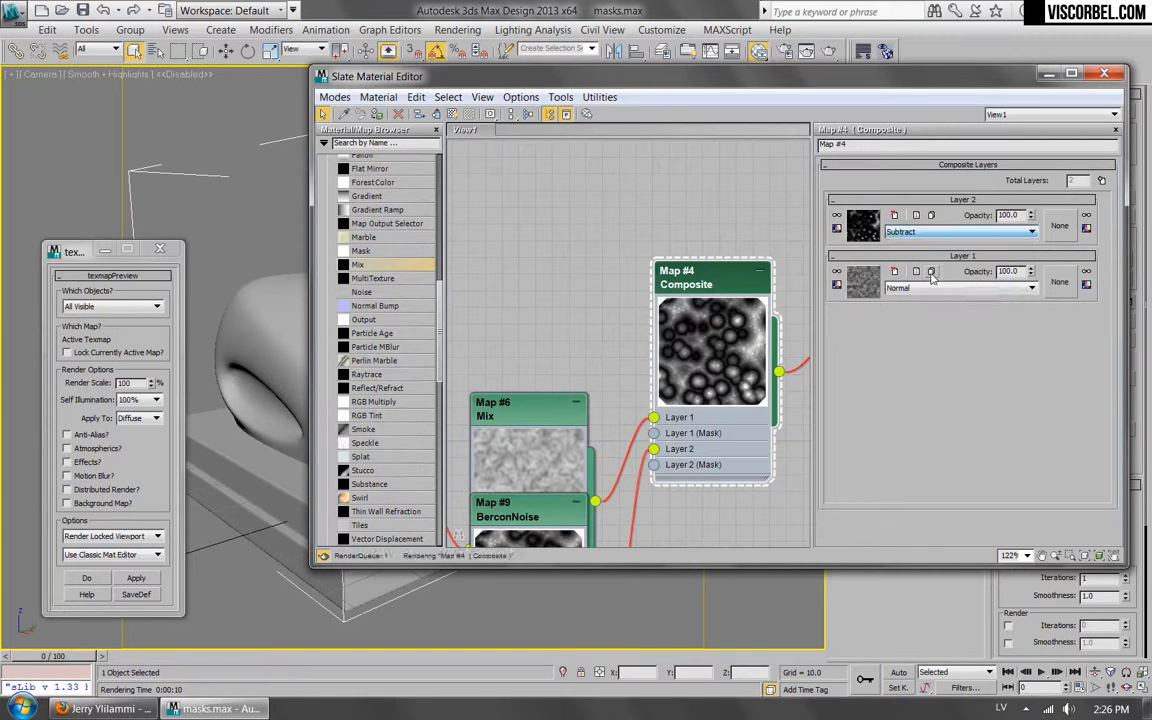
{"action": "key", "text": "Down"}
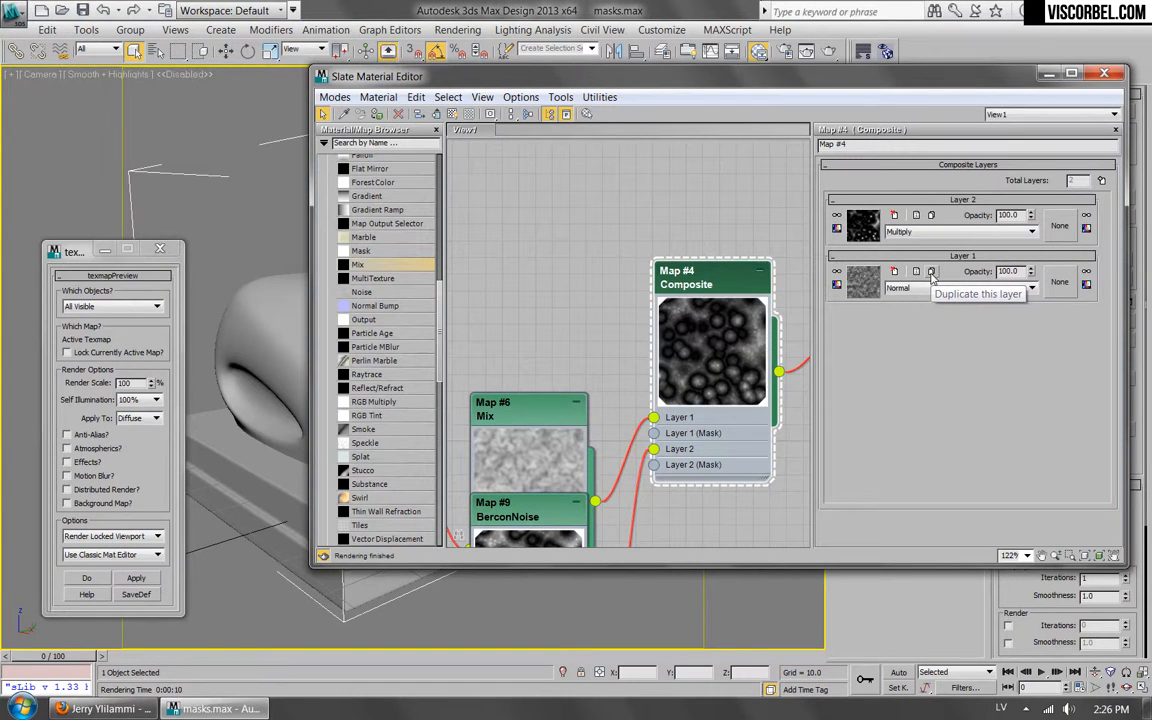
{"action": "key", "text": "Down"}
{"action": "key", "text": "Down"}
{"action": "key", "text": "Down"}
{"action": "key", "text": "Down"}
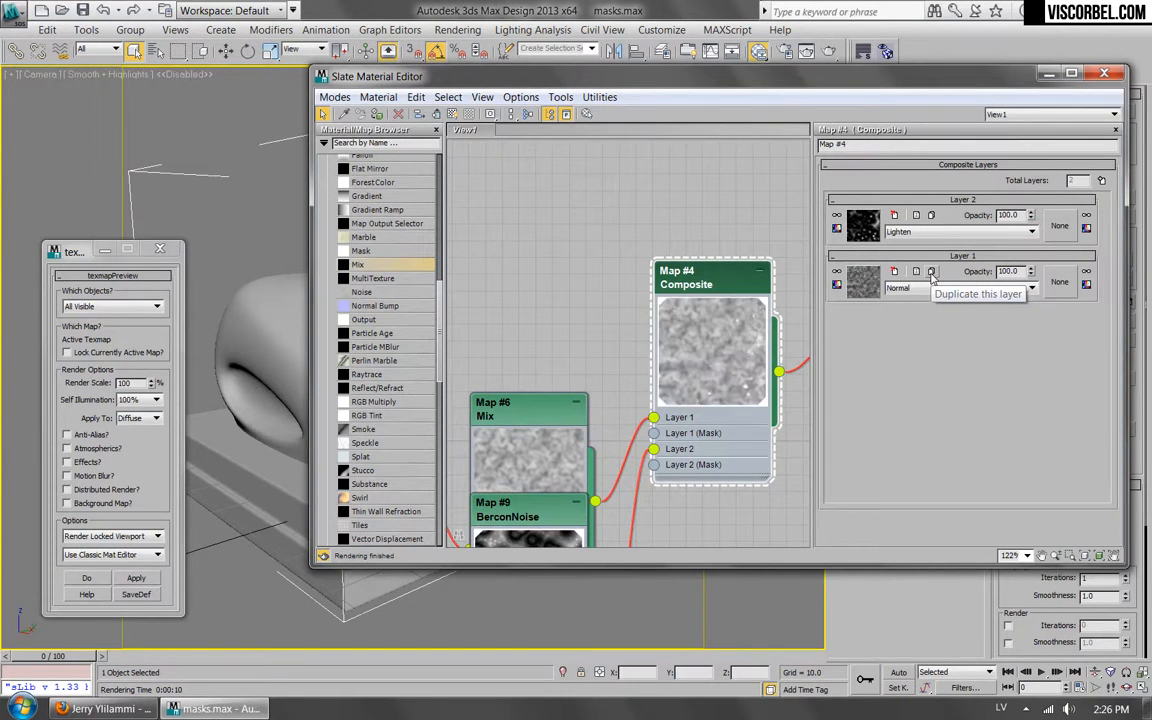
{"action": "key", "text": "Down"}
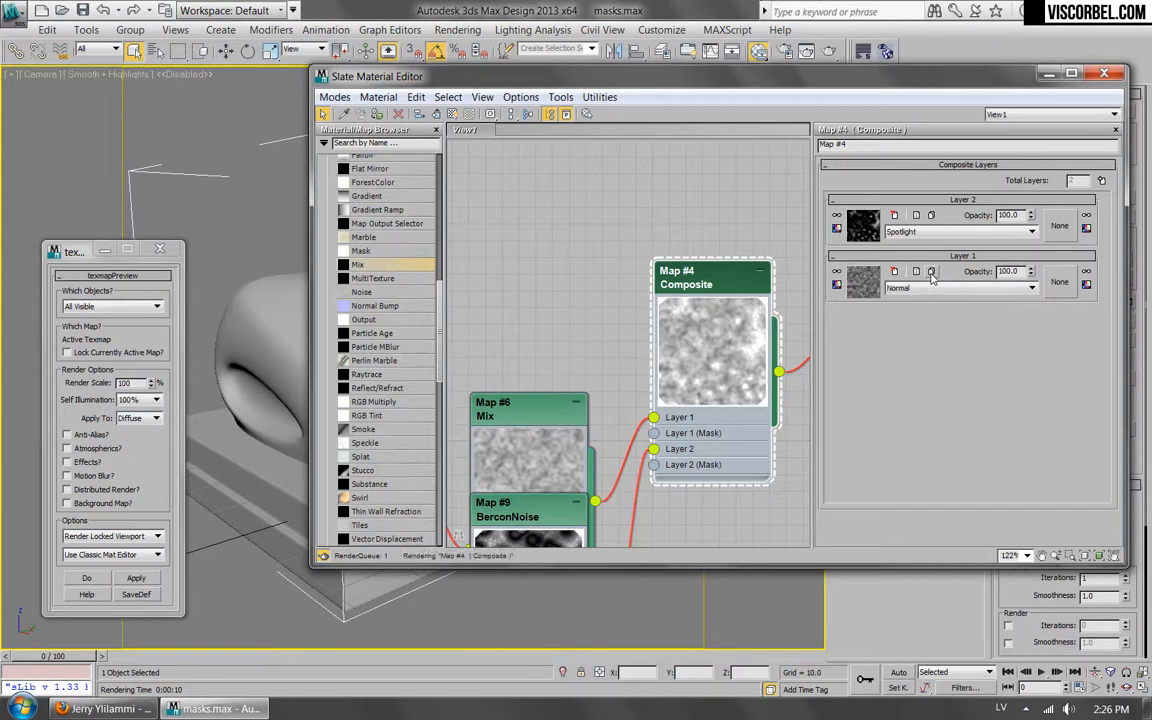
{"action": "key", "text": "Up"}
{"action": "key", "text": "Down"}
{"action": "key", "text": "Down"}
{"action": "key", "text": "Down"}
{"action": "key", "text": "Down"}
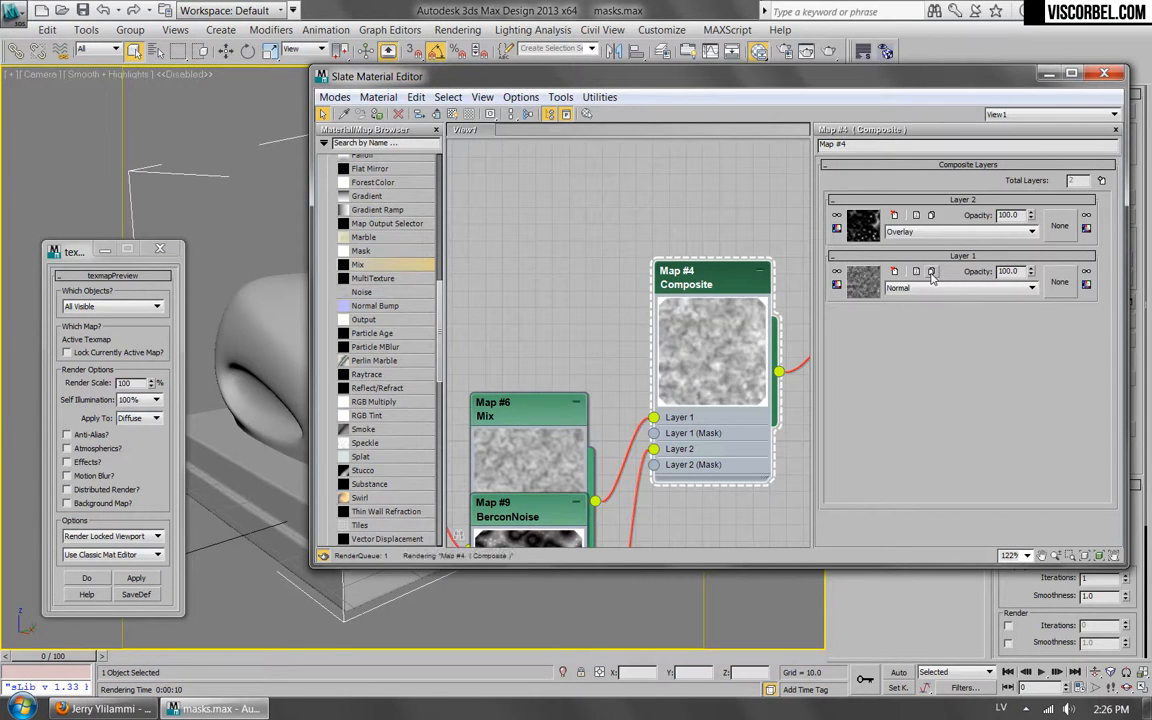
{"action": "key", "text": "Down"}
{"action": "key", "text": "Down"}
{"action": "key", "text": "Down"}
{"action": "key", "text": "Down"}
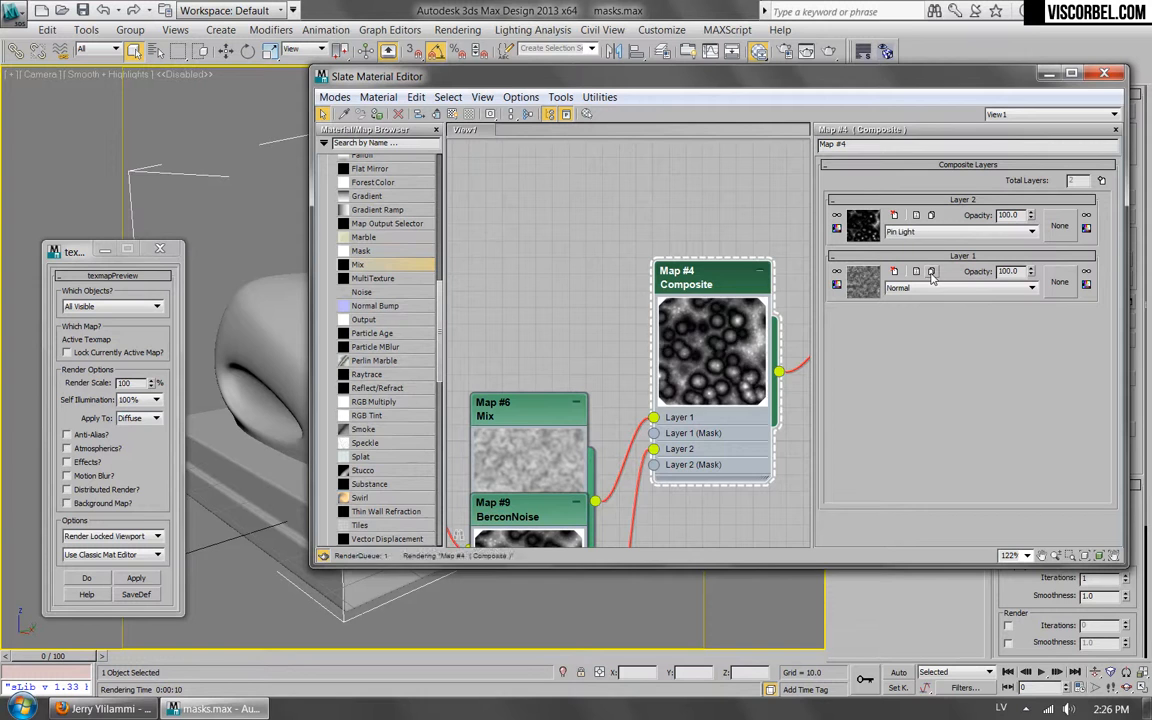
{"action": "key", "text": "Down"}
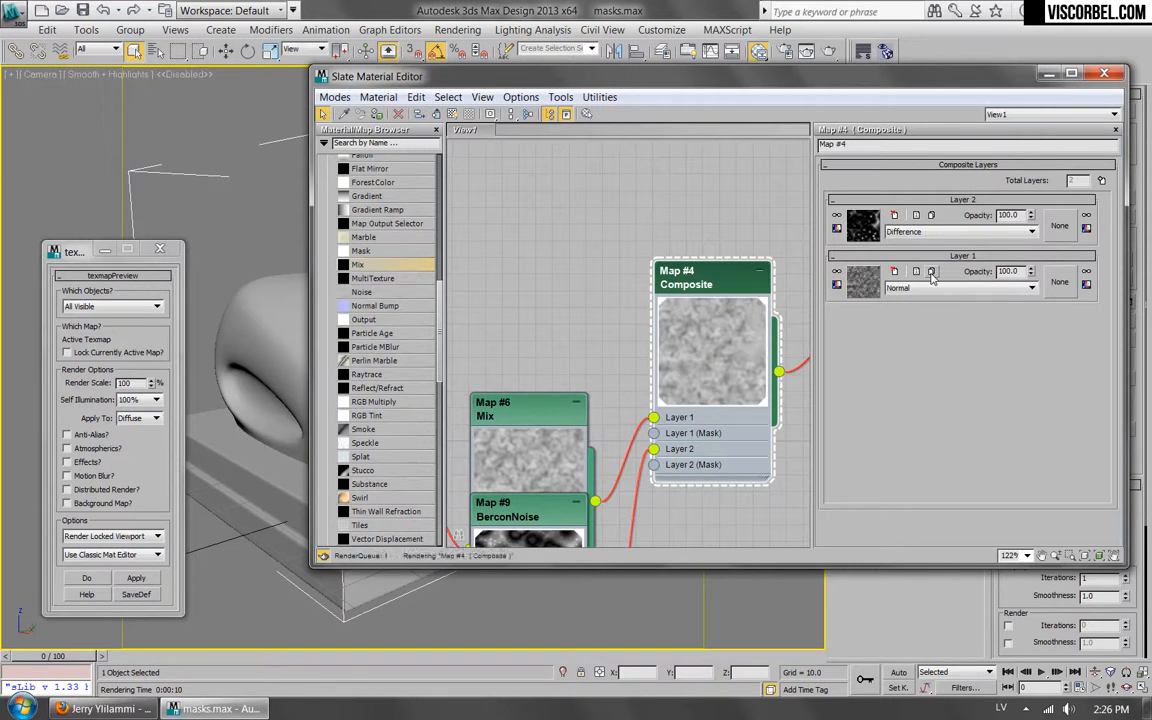
{"action": "key", "text": "Down"}
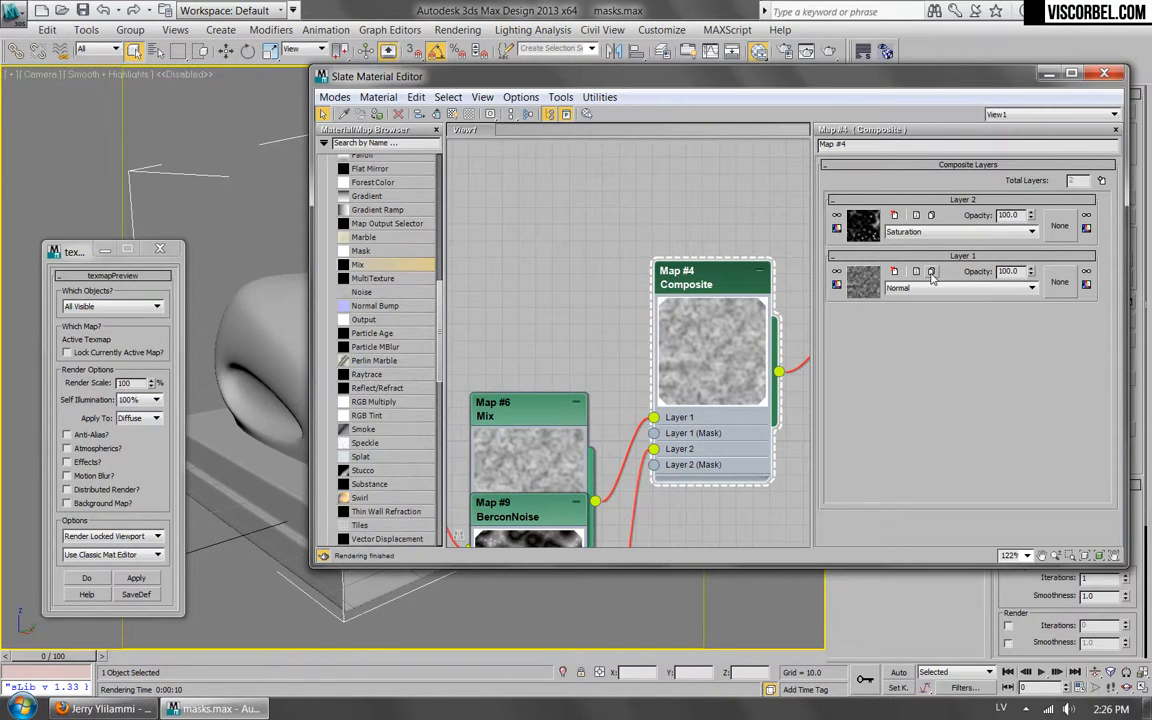
{"action": "key", "text": "Down"}
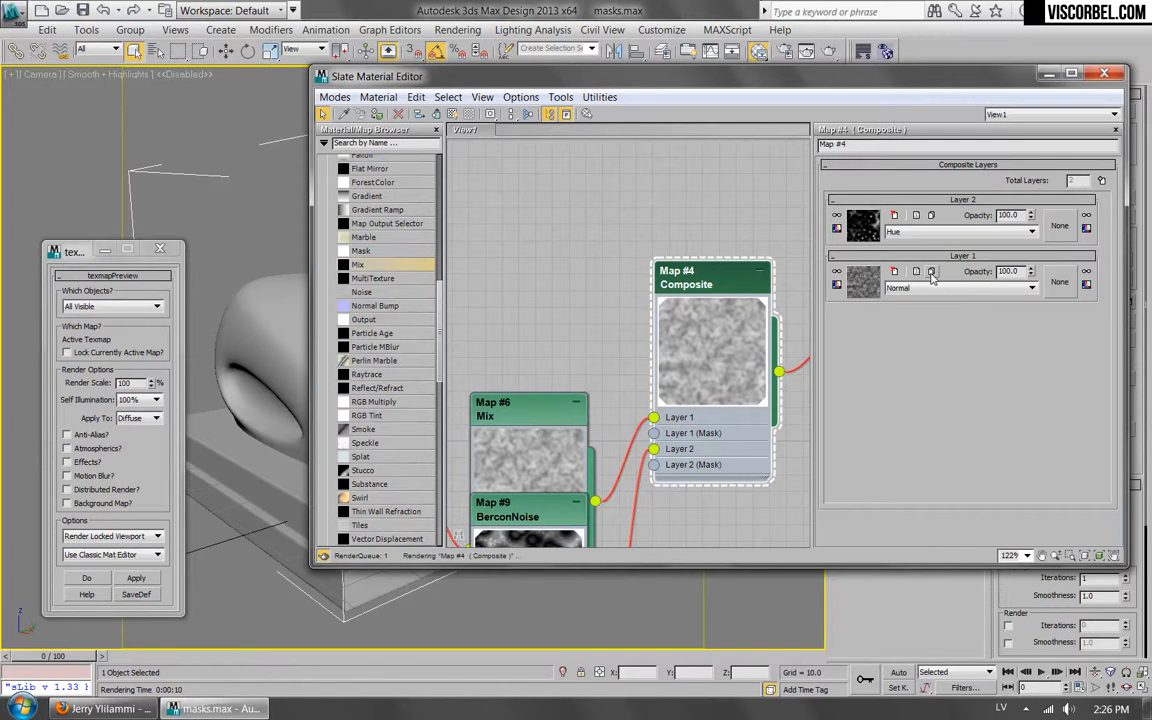
{"action": "key", "text": "Up"}
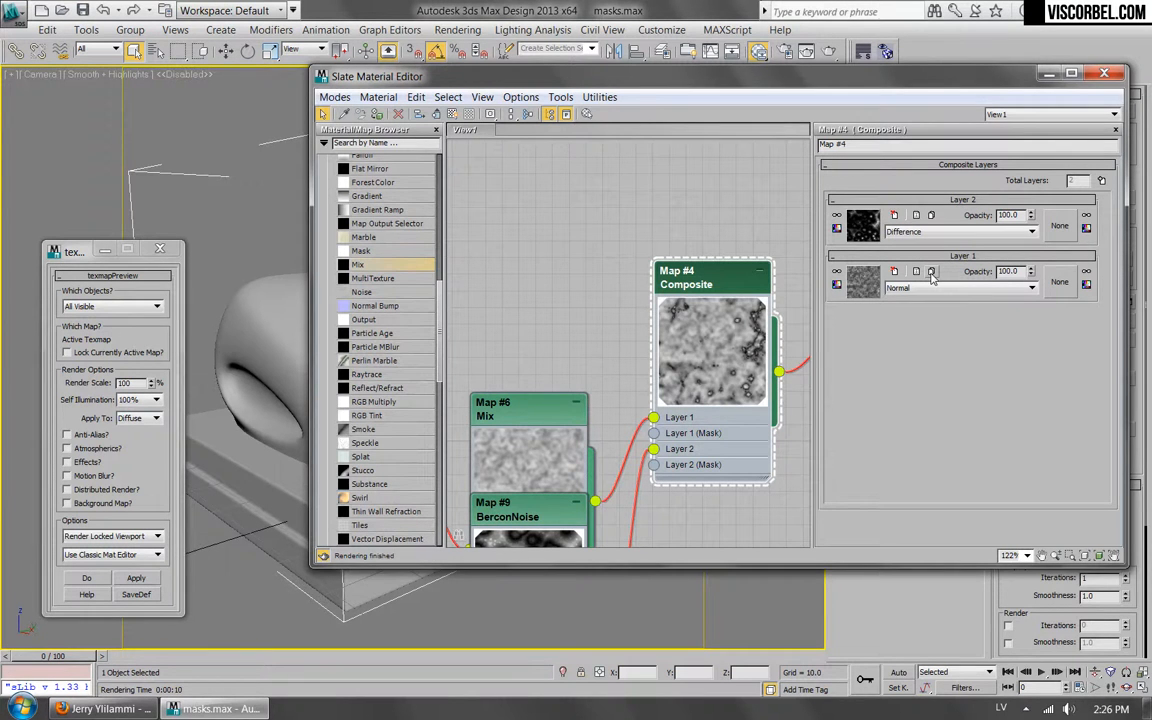
Switch texmapPreview to use the Slate Mat Editor, run a preview render of the map and close the render window.
{"action": "left_click", "coordinate": [140, 577]}
{"action": "key", "text": "Return"}
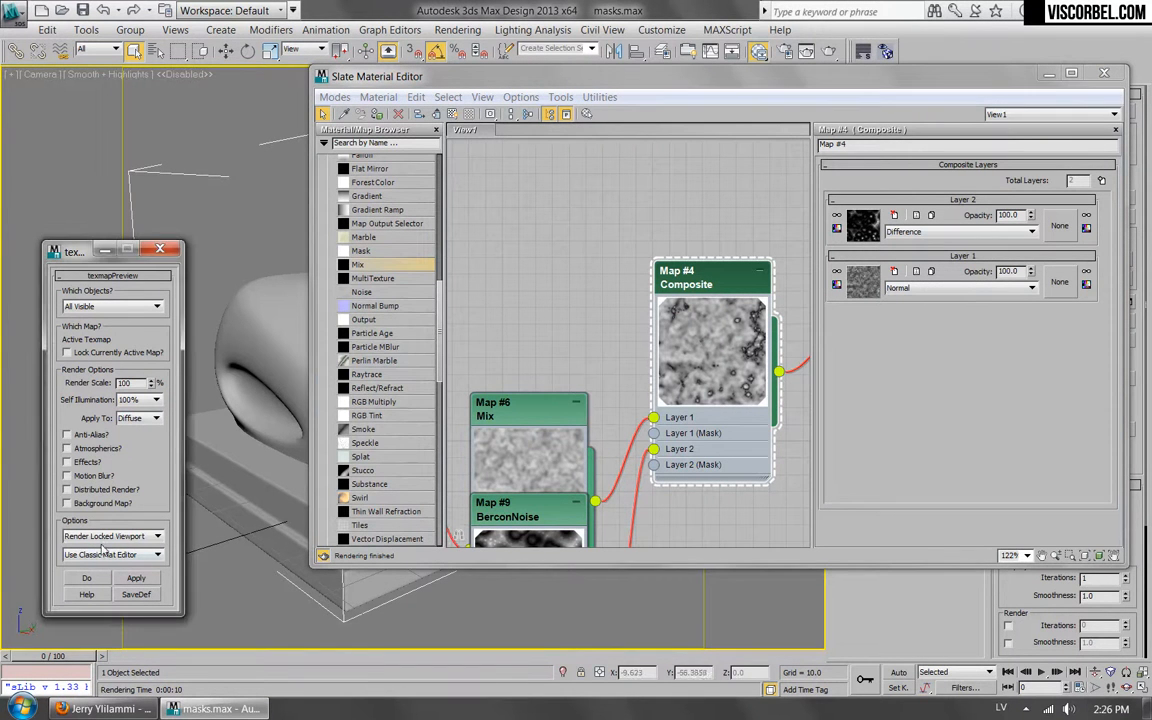
{"action": "left_click", "coordinate": [140, 556]}
{"action": "left_click", "coordinate": [100, 520]}
{"action": "left_click", "coordinate": [1008, 324]}
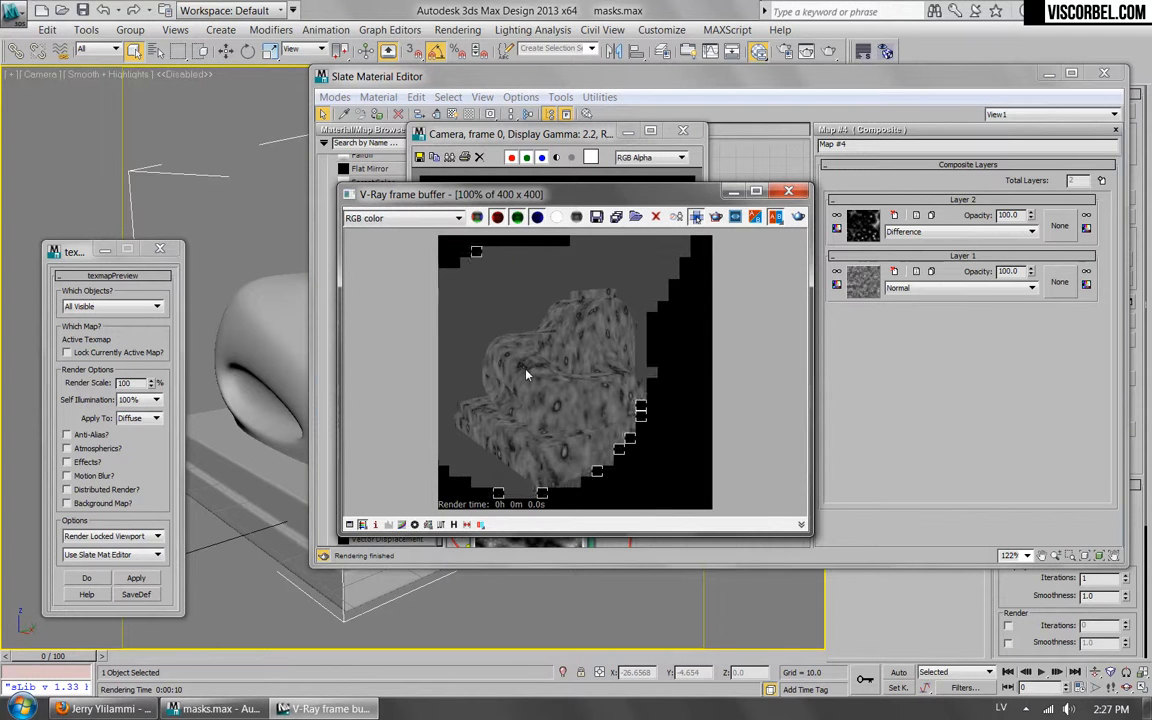
{"action": "left_click", "coordinate": [683, 133]}
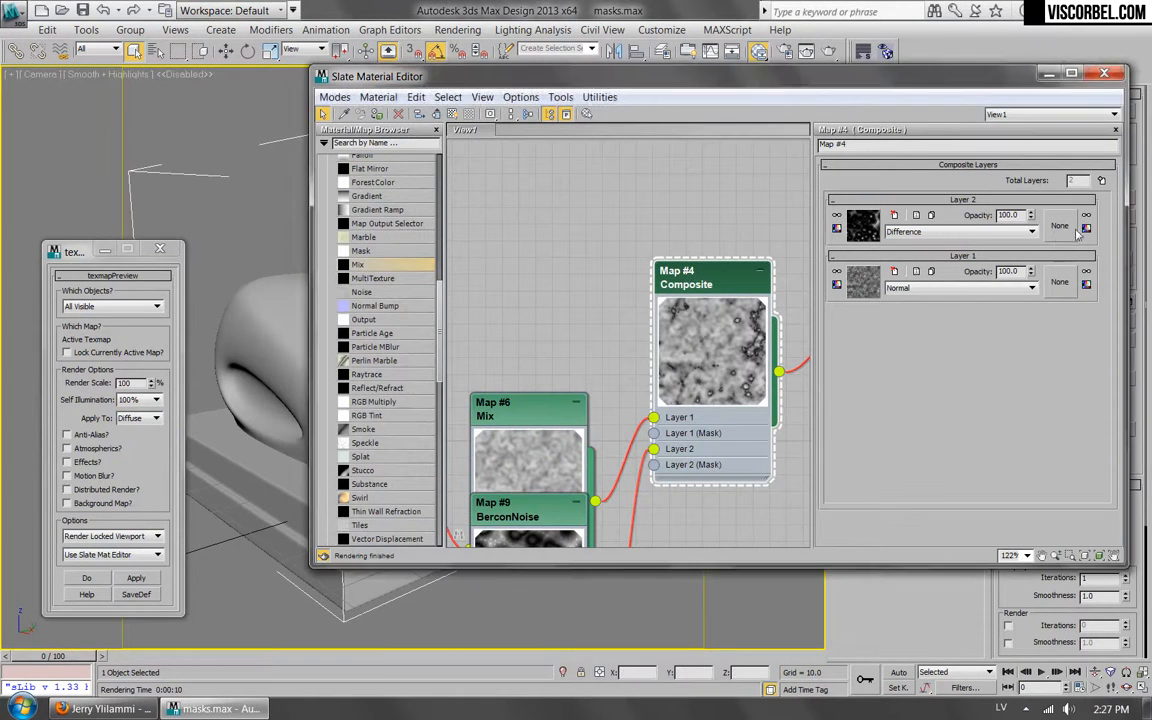
Add a third layer to the Composite map and assign a BerconNoise map as its texture.
{"action": "left_click", "coordinate": [1102, 180]}
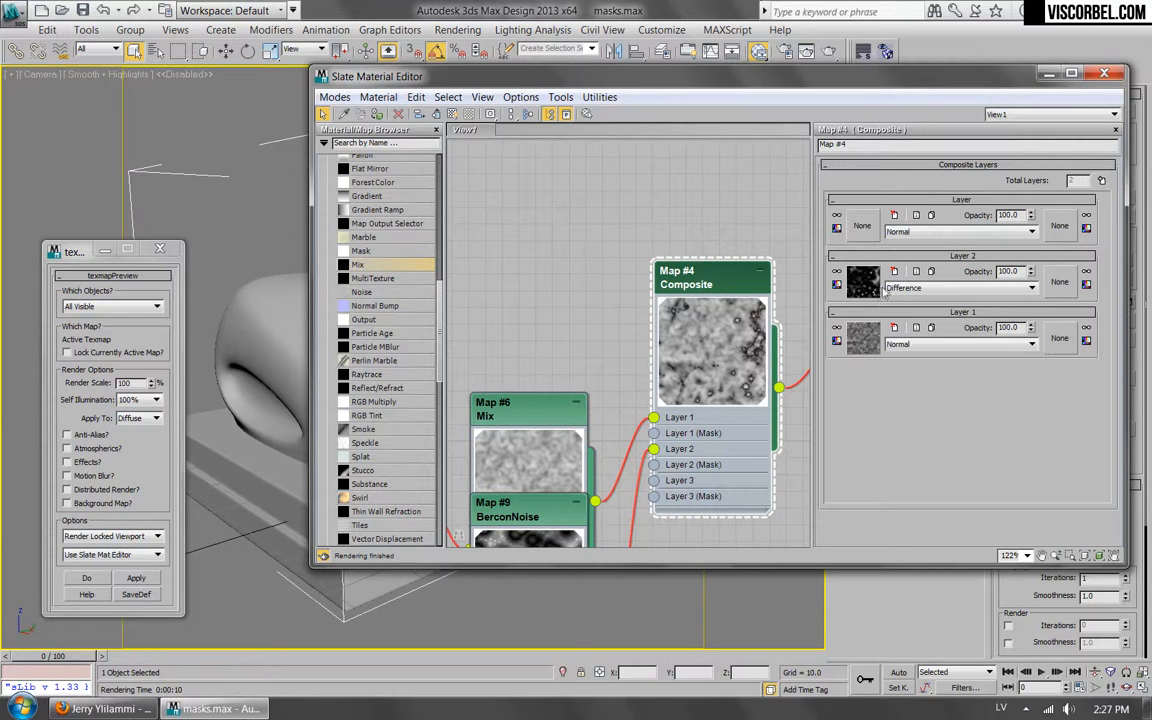
{"action": "middle_click_drag", "start_coordinate": [530, 361], "coordinate": [576, 301]}
{"action": "left_click", "coordinate": [864, 227]}
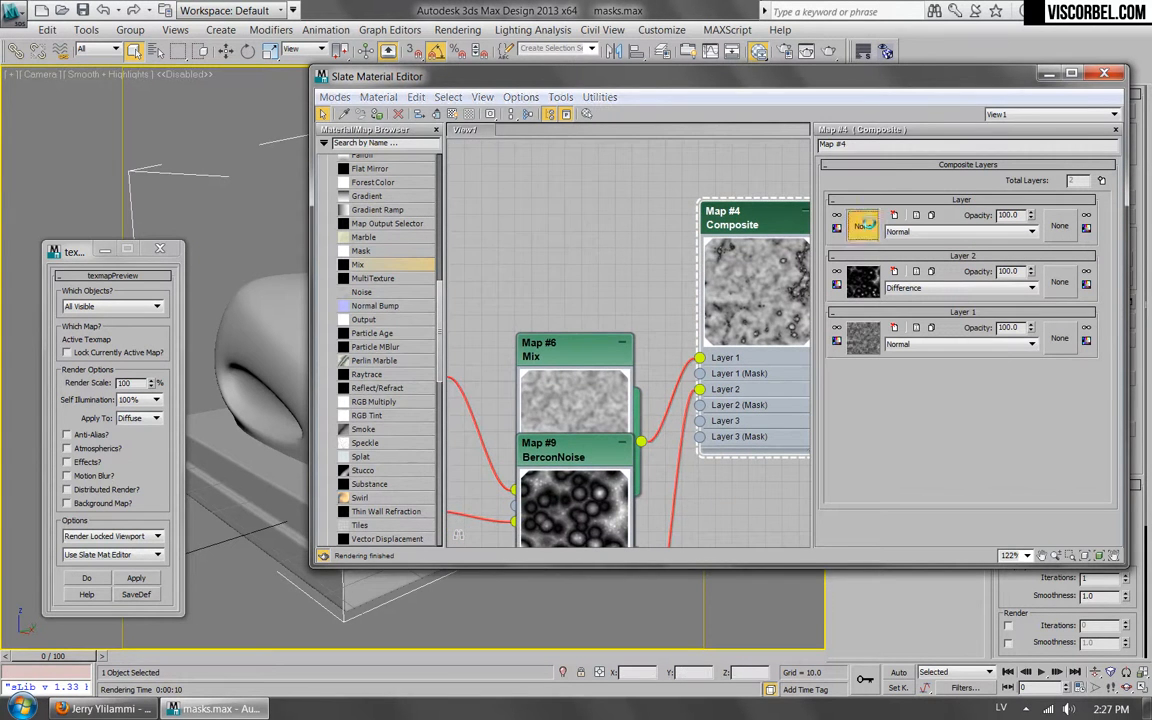
{"action": "double_click", "coordinate": [421, 204]}
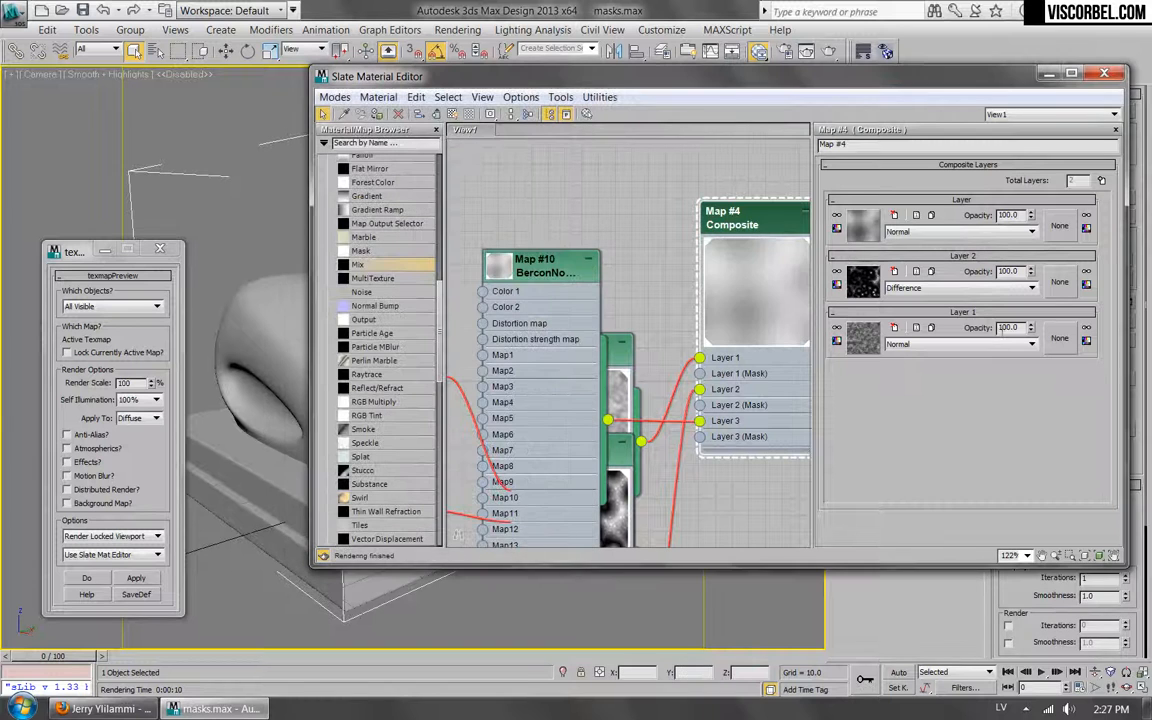
Move the new BerconNoise node higher, enlarge its preview and set its size to 10.
{"action": "left_click_drag", "start_coordinate": [534, 271], "coordinate": [534, 171]}
{"action": "double_click", "coordinate": [534, 171]}
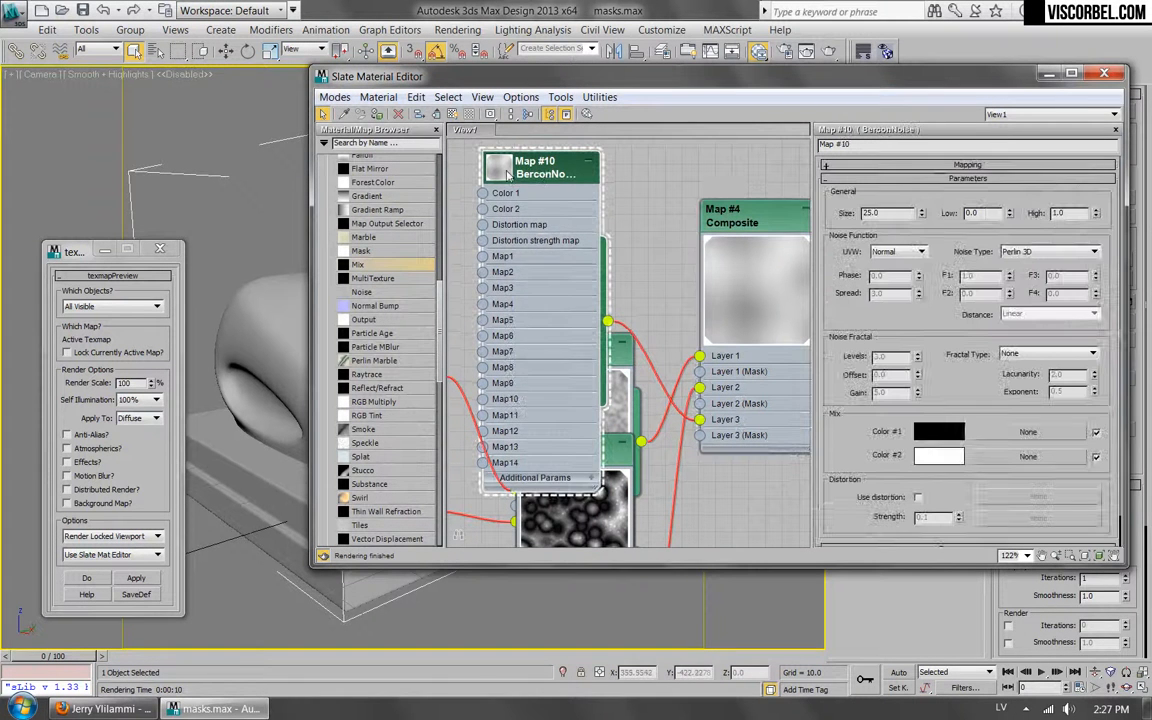
{"action": "double_click", "coordinate": [506, 170]}
{"action": "double_click", "coordinate": [890, 213]}
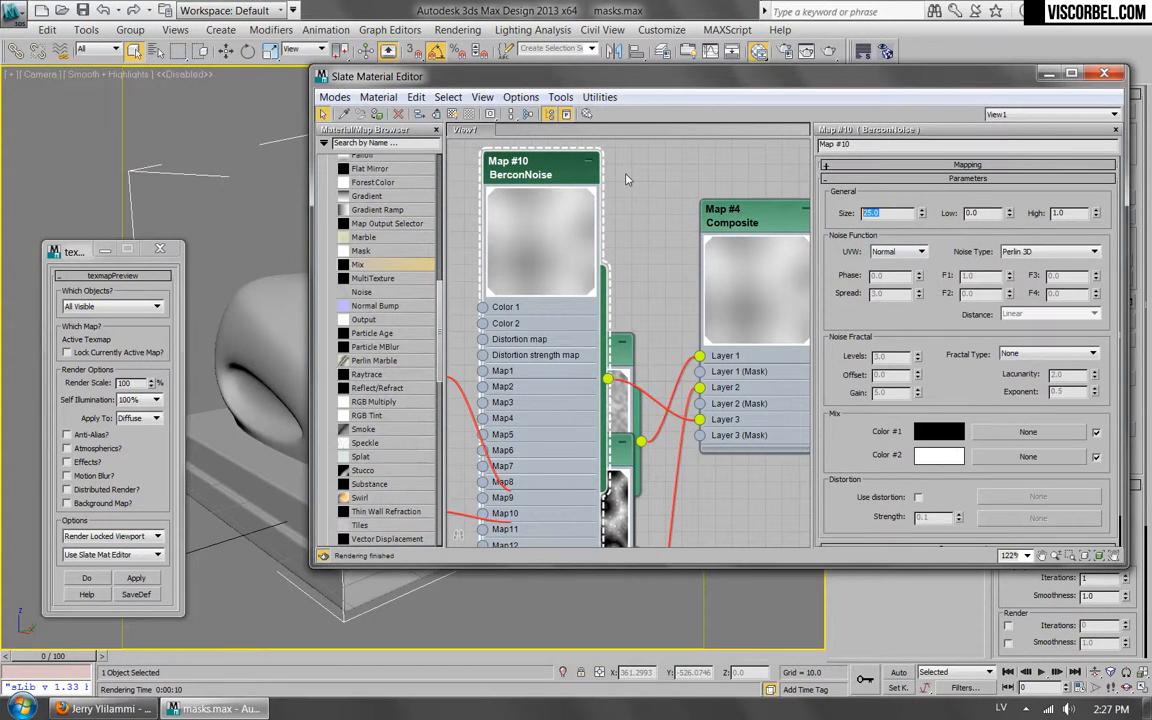
{"action": "type", "text": "10"}
{"action": "key", "text": "Return"}
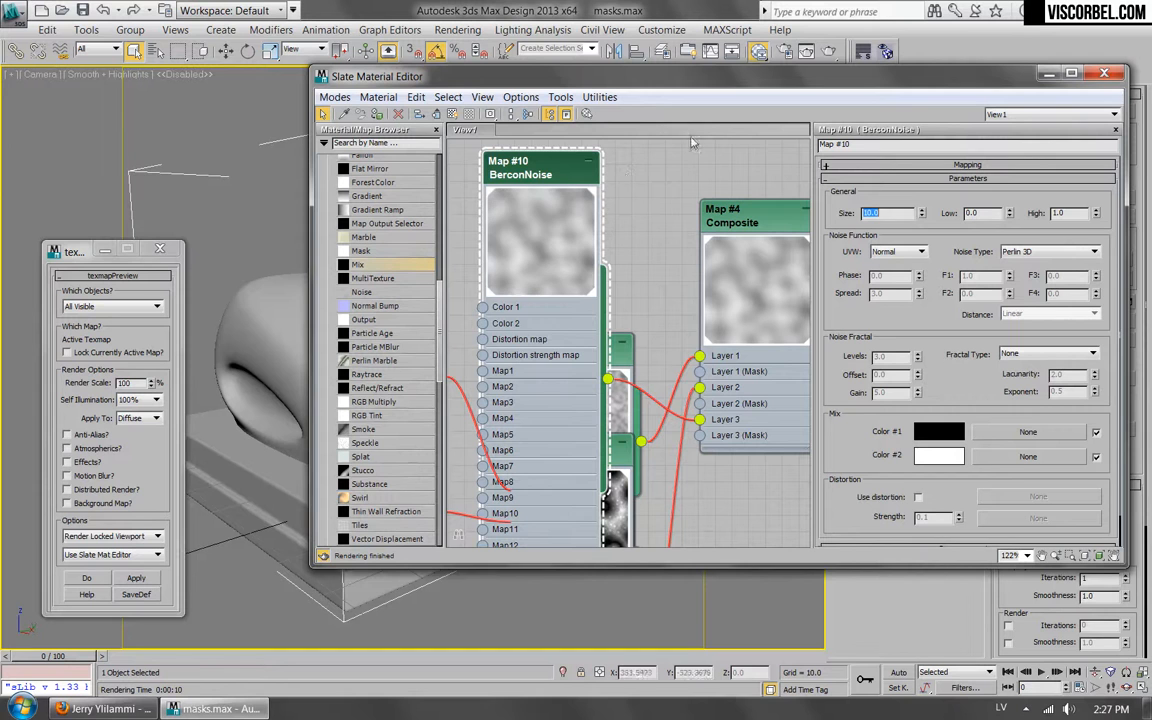
Keep Perlin 3D noise on the new BerconNoise map and set its fractal type to fBm, levels to 4.44 and lacunarity to 2.42.
{"action": "left_click", "coordinate": [1066, 254]}
{"action": "left_click", "coordinate": [1028, 273]}
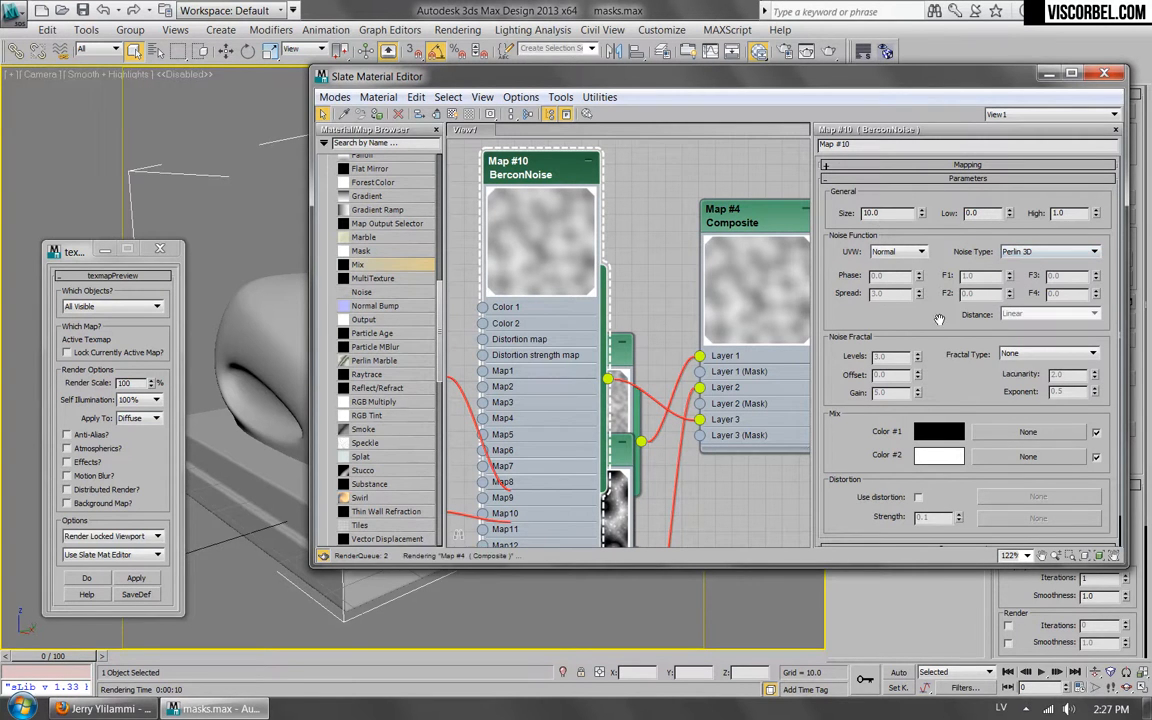
{"action": "left_click", "coordinate": [1048, 353]}
{"action": "left_click", "coordinate": [1020, 375]}
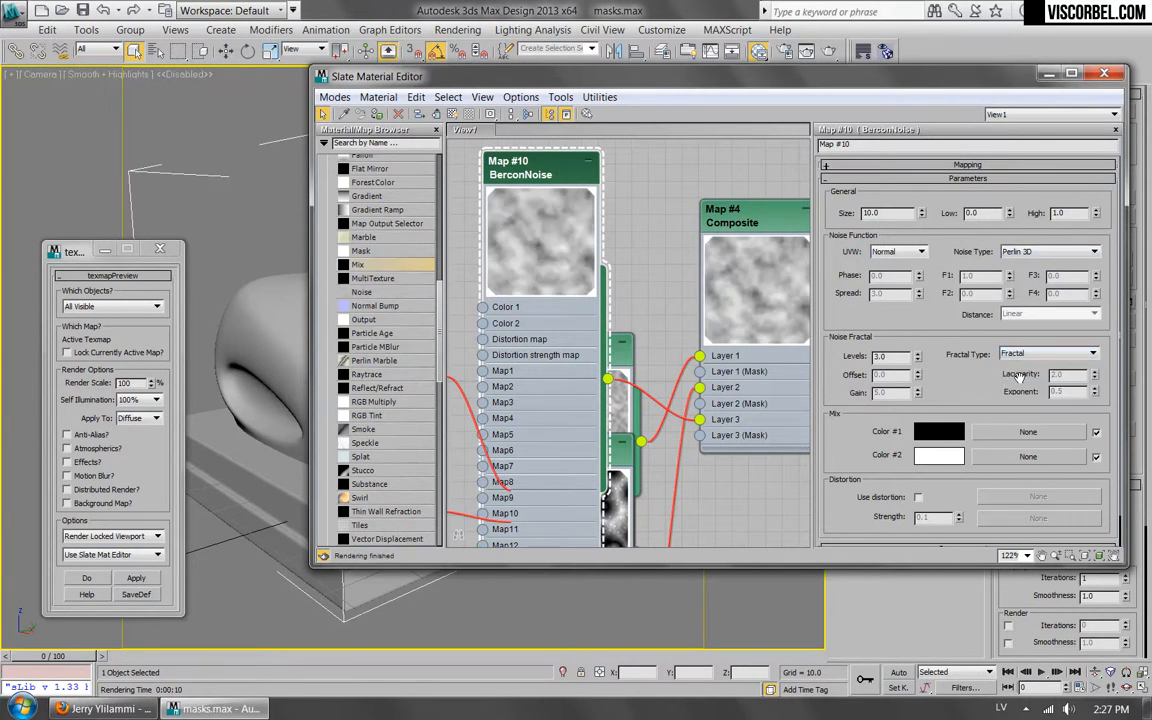
{"action": "key", "text": "Down"}
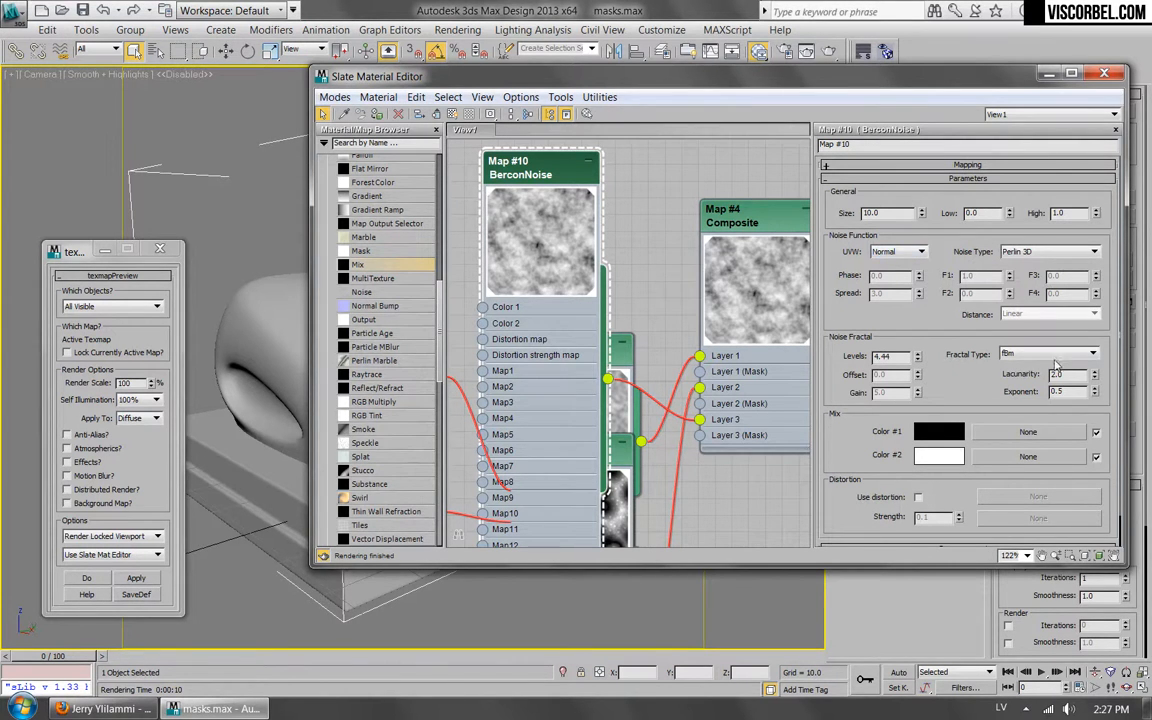
{"action": "left_click_drag", "start_coordinate": [1095, 376], "coordinate": [1087, 345]}
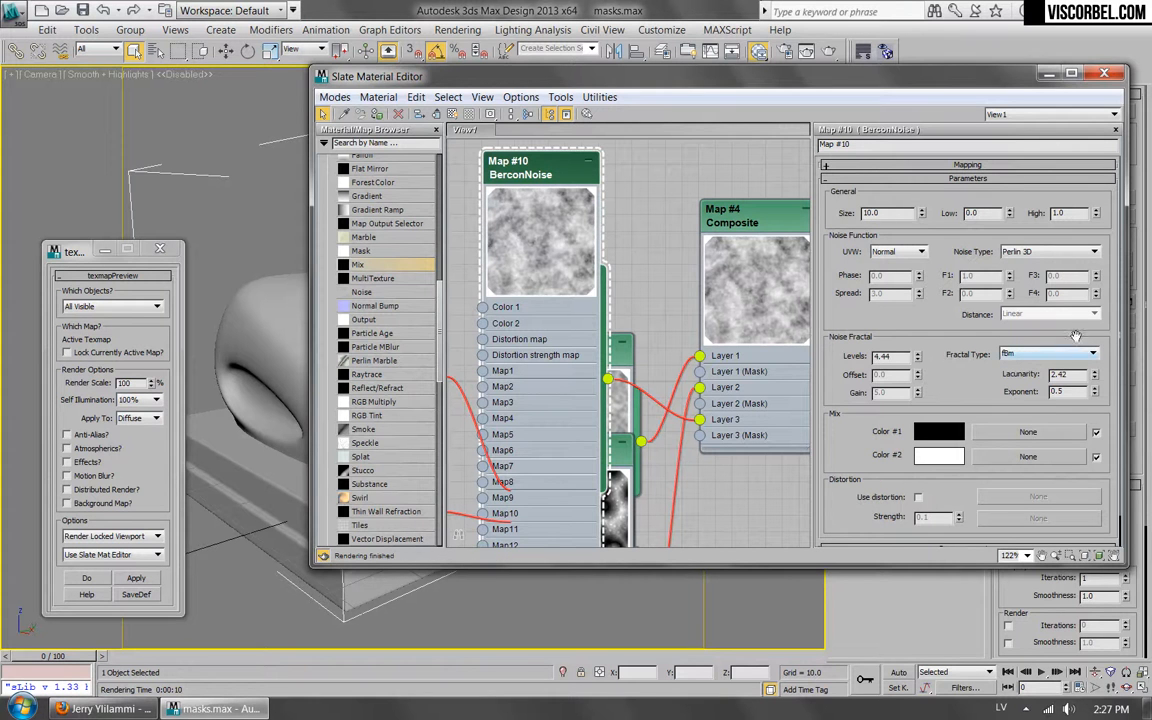
Set the new BerconNoise map's Low value to 0.4 and High value to 0.5.
{"action": "key", "text": "BackSpace"}
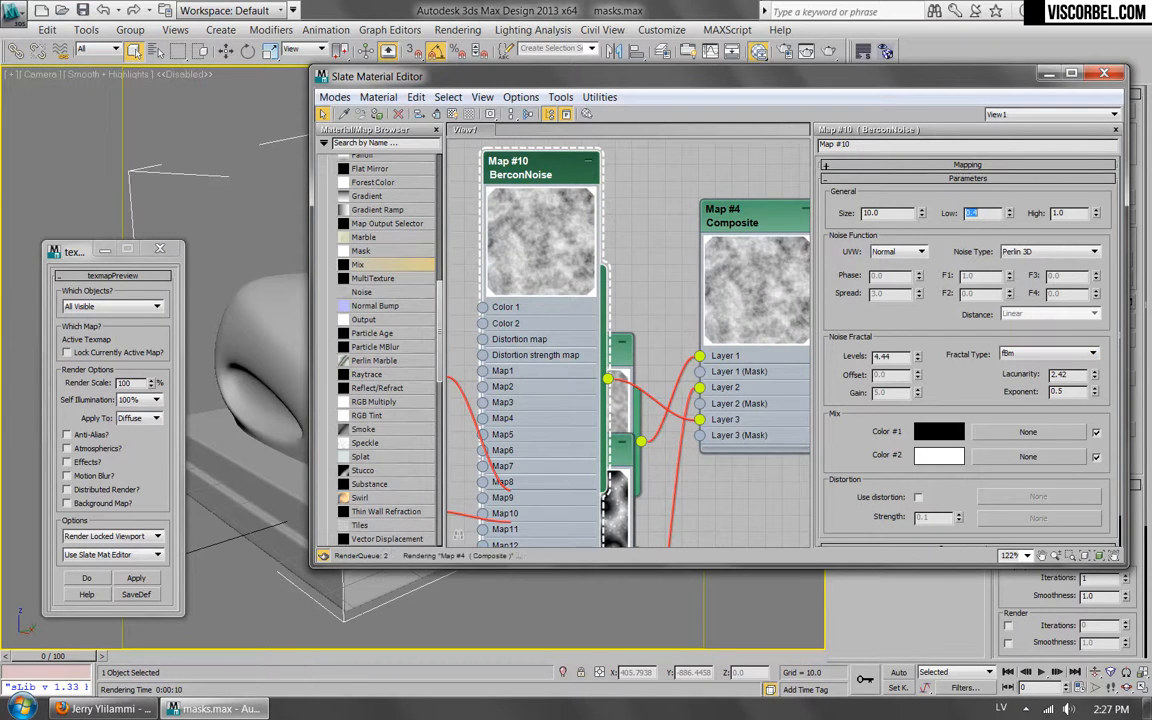
{"action": "left_click", "coordinate": [1077, 214]}
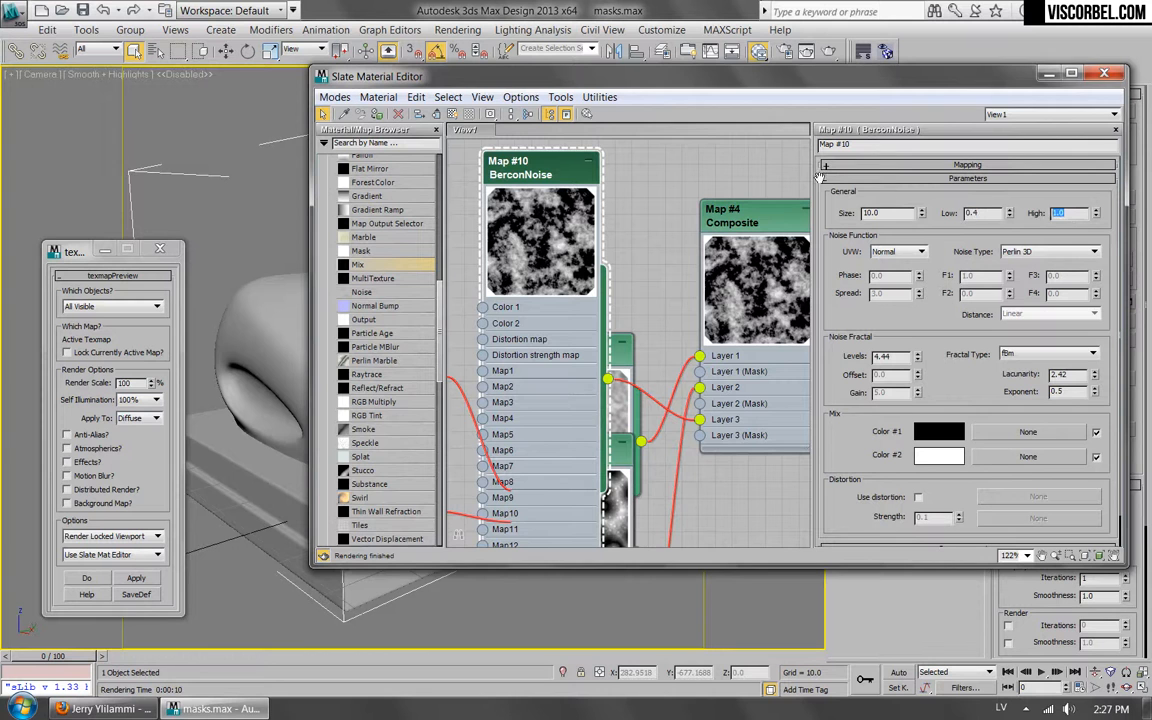
{"action": "key", "text": "Return"}
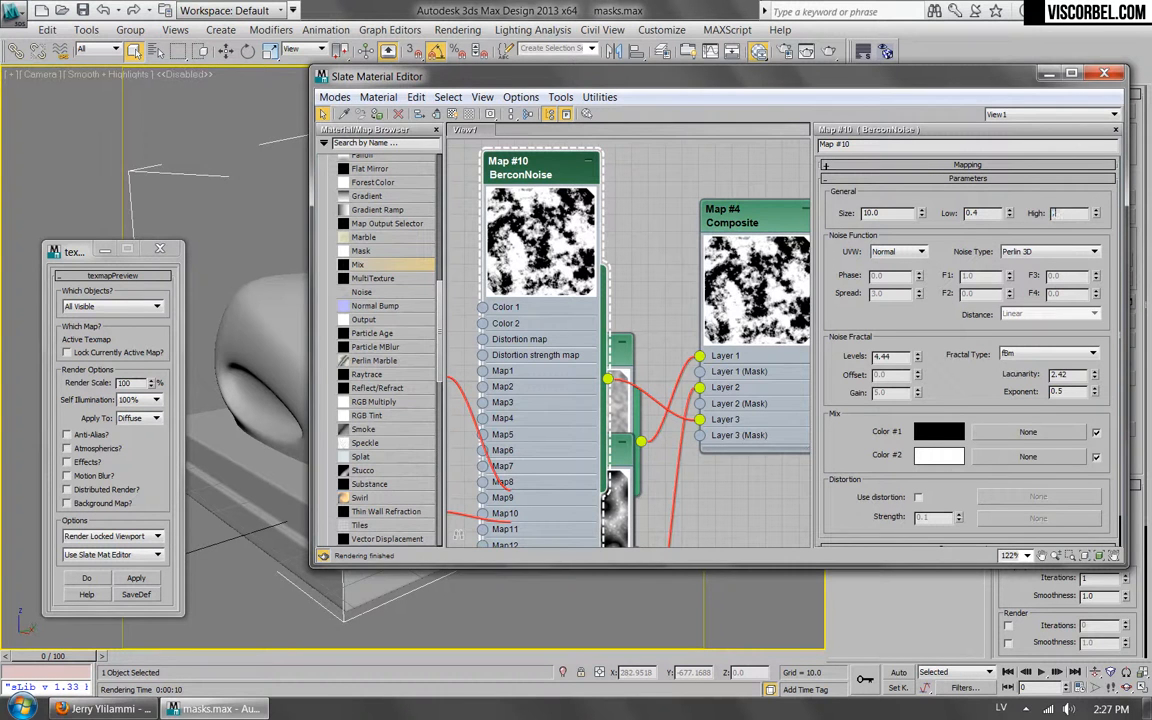
{"action": "mouse_move", "coordinate": [541, 165]}
{"action": "left_mouse_down"}
{"action": "mouse_move", "coordinate": [494, 188]}
{"action": "mouse_move", "coordinate": [488, 341]}
{"action": "mouse_move", "coordinate": [537, 173]}
{"action": "mouse_move", "coordinate": [541, 182]}
{"action": "left_mouse_up"}
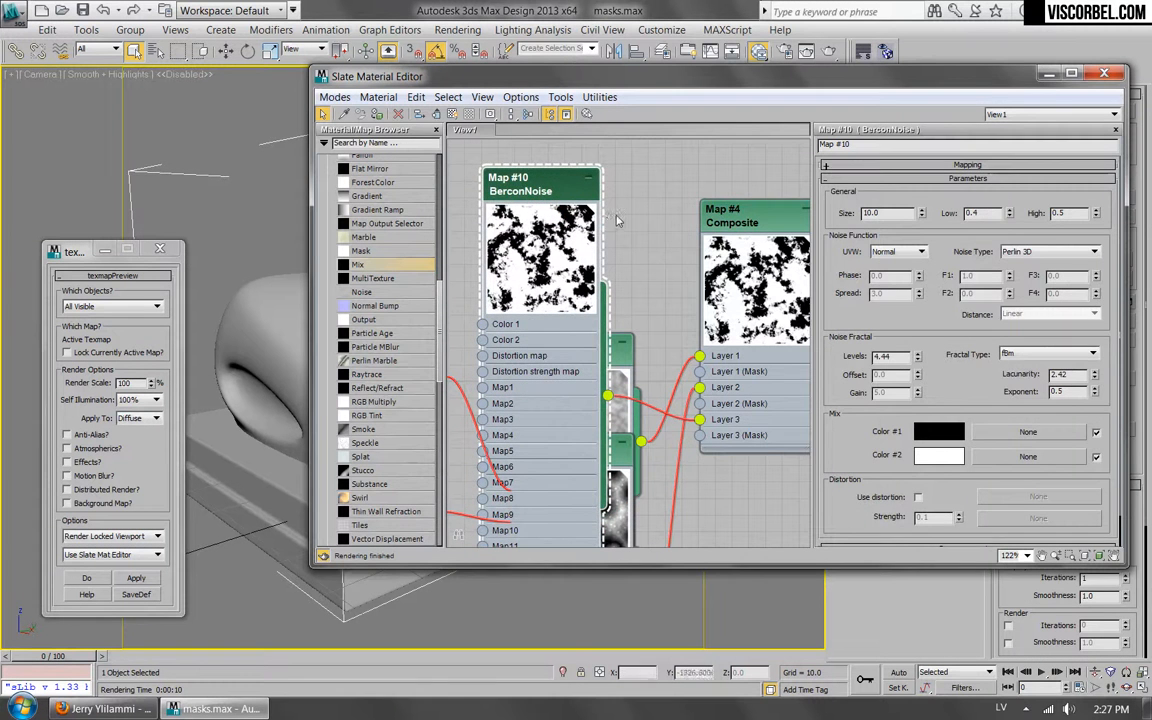
Reopen the Composite map's parameters, compare blend modes on Layer 3 and set it to Multiply.
{"action": "double_click", "coordinate": [757, 229]}
{"action": "middle_click_drag", "start_coordinate": [779, 224], "coordinate": [629, 243]}
{"action": "left_click", "coordinate": [960, 231]}
{"action": "left_click", "coordinate": [914, 272]}
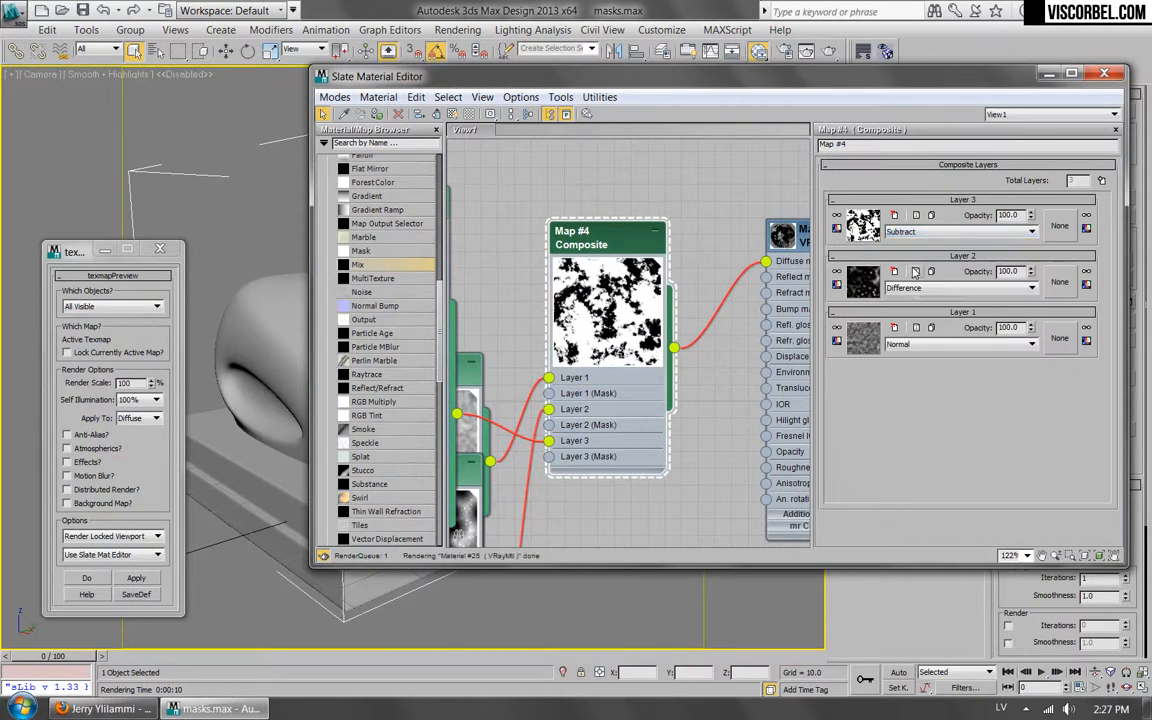
{"action": "key", "text": "Down"}
{"action": "key", "text": "Down"}
{"action": "key", "text": "Down"}
{"action": "key", "text": "Down"}
{"action": "key", "text": "Down"}
{"action": "key", "text": "Down"}
{"action": "key", "text": "Down"}
{"action": "key", "text": "Down"}
{"action": "key", "text": "Down"}
{"action": "key", "text": "Down"}
{"action": "key", "text": "Down"}
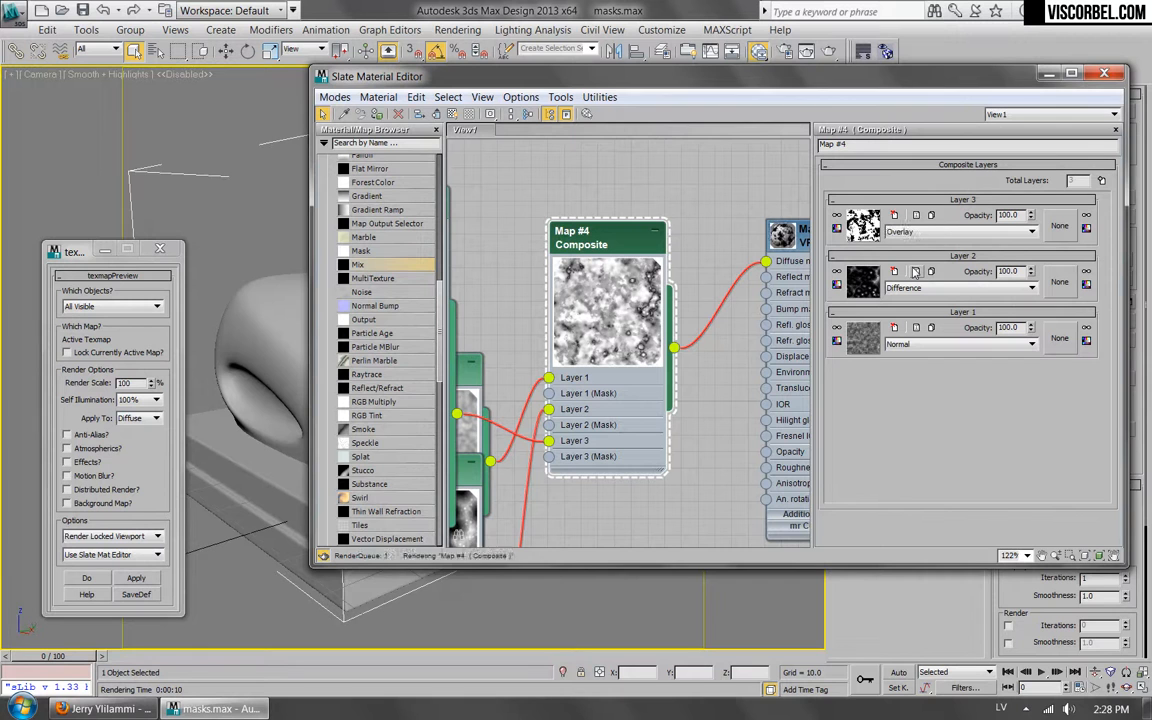
{"action": "key", "text": "Up"}
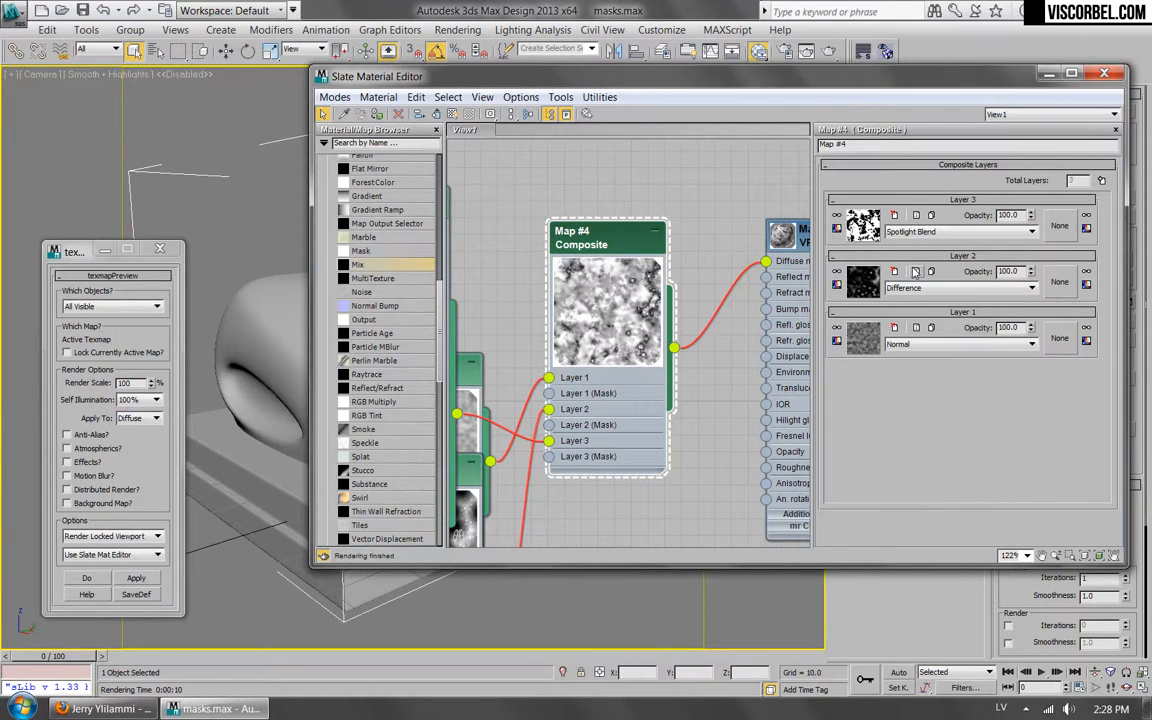
{"action": "key", "text": "Down"}
{"action": "key", "text": "Up"}
{"action": "left_click", "coordinate": [962, 231]}
{"action": "left_click", "coordinate": [946, 320]}
Try Layer 3's opacity at 50, set it to 70 and run a texture preview render.
{"action": "left_click_drag", "start_coordinate": [1020, 213], "coordinate": [791, 205]}
{"action": "type", "text": "50"}
{"action": "key", "text": "Return"}
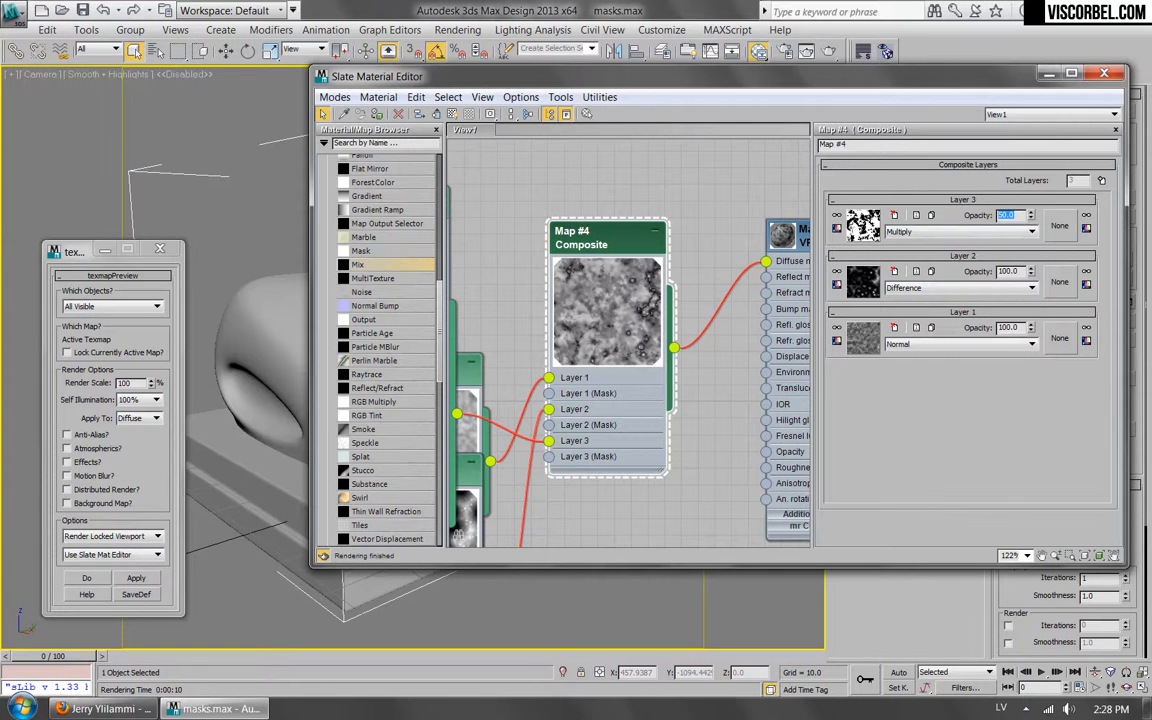
{"action": "key", "text": "Return"}
{"action": "type", "text": "70"}
{"action": "key", "text": "Return"}
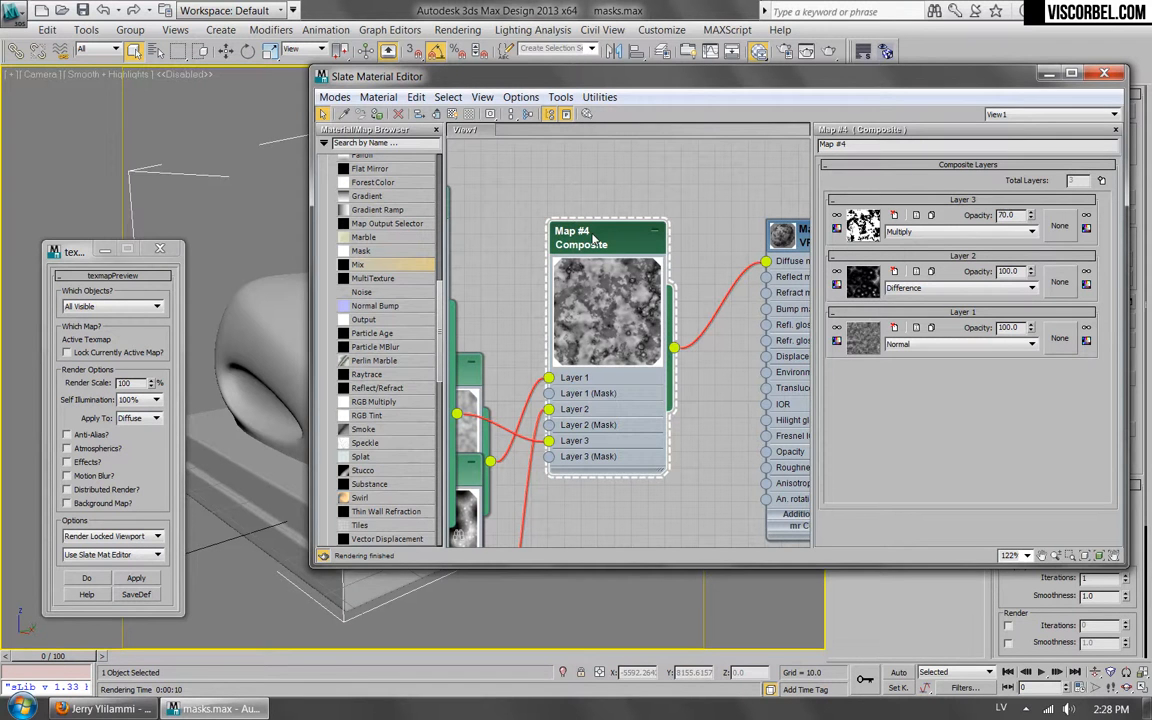
{"action": "left_click", "coordinate": [139, 579]}
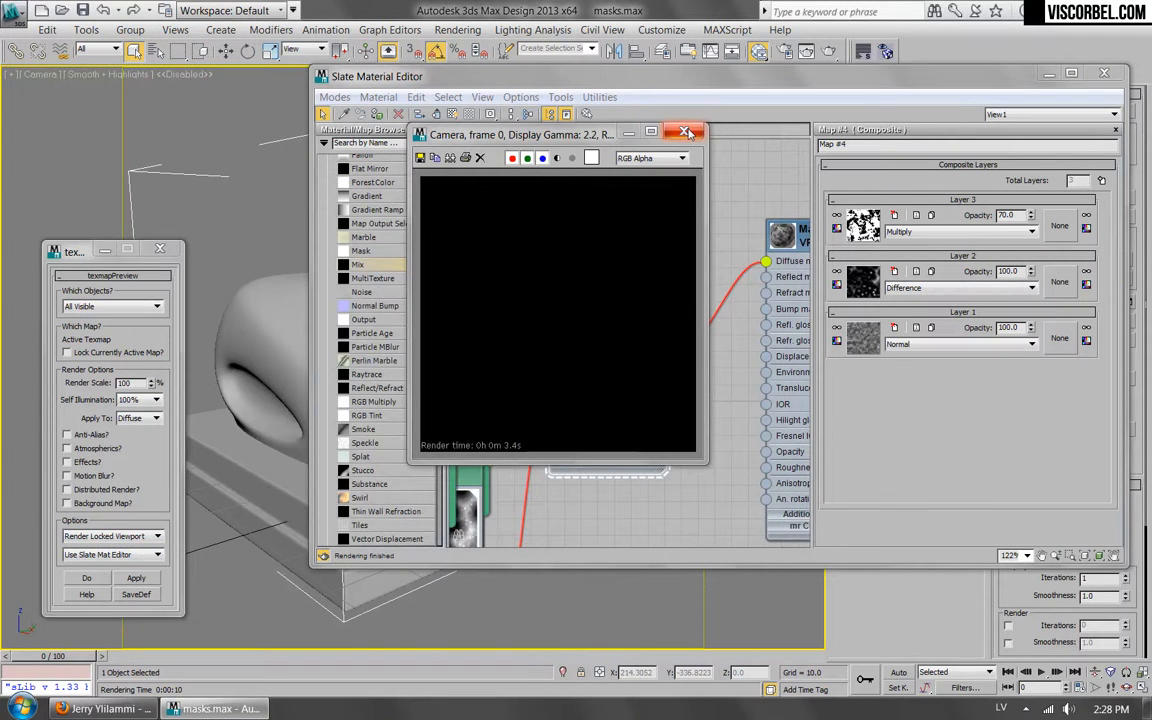
Close the finished texture preview render and move the newest BerconNoise node below the other map nodes.
{"action": "left_click", "coordinate": [684, 132]}
{"action": "middle_click_drag", "start_coordinate": [606, 196], "coordinate": [651, 252]}
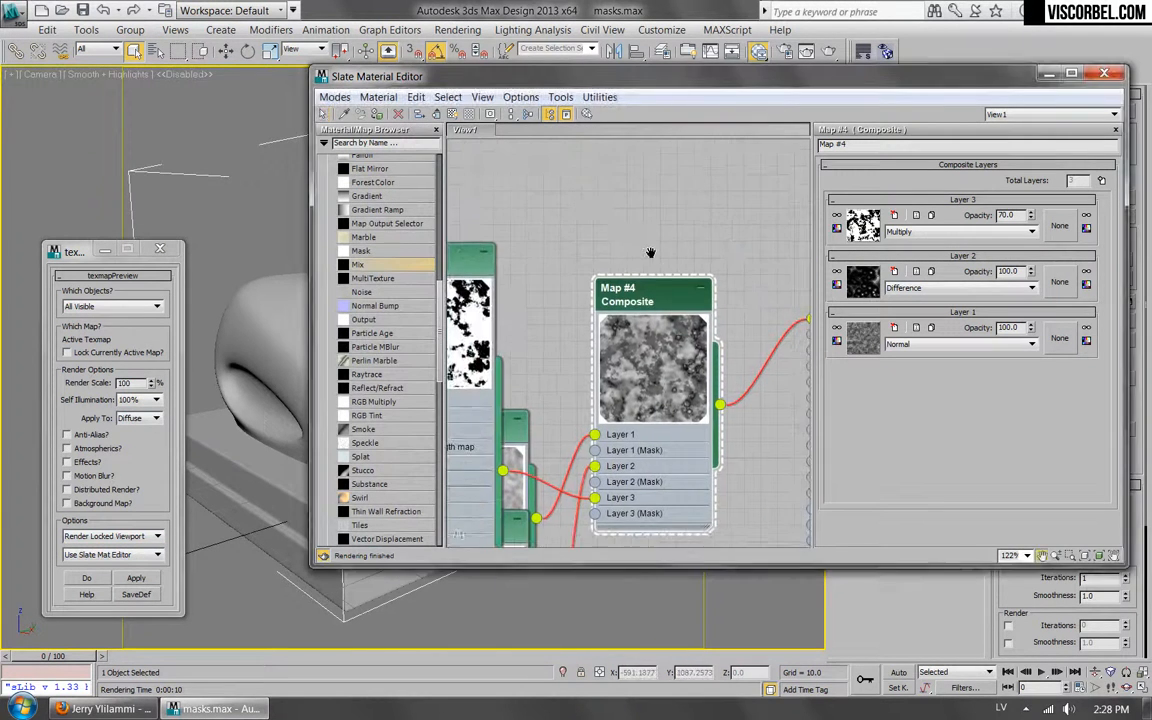
{"action": "scroll", "coordinate": [651, 252], "scroll_direction": "down", "scroll_amount": 2}
{"action": "scroll", "coordinate": [716, 302], "scroll_direction": "down", "scroll_amount": 1}
{"action": "left_click_drag", "start_coordinate": [500, 262], "coordinate": [534, 503]}
{"action": "left_click", "coordinate": [668, 288]}
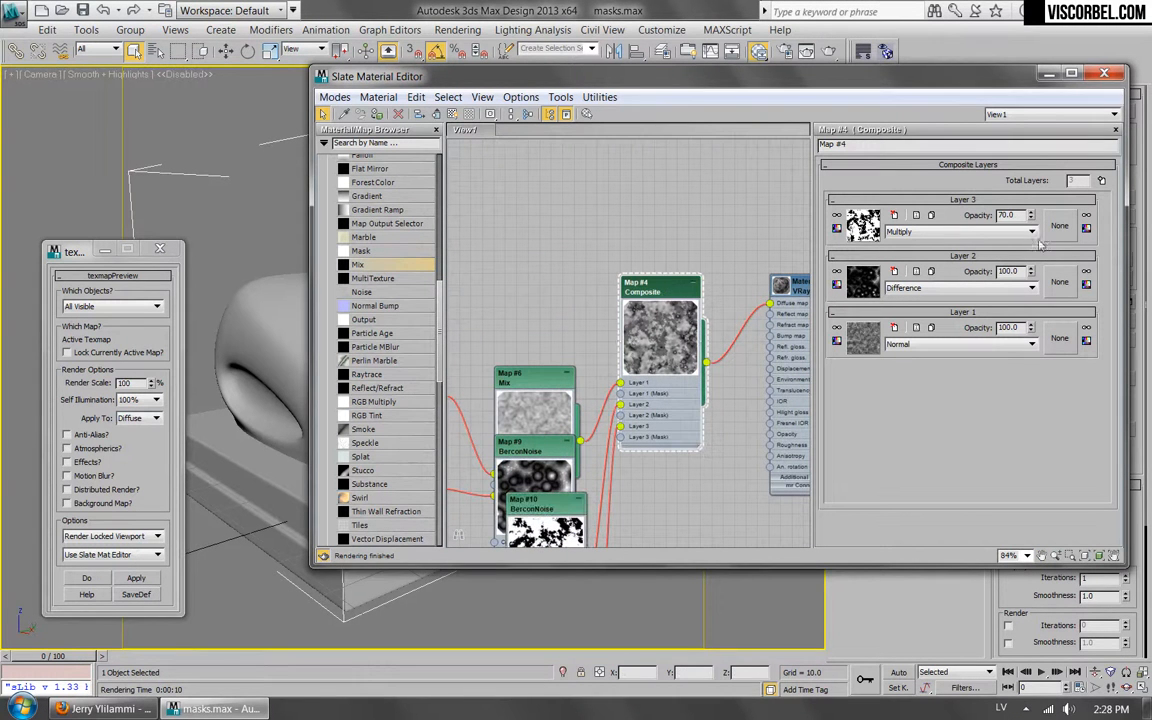
Add a fourth layer to the Composite map and assign a Cellular map to it.
{"action": "left_click", "coordinate": [1101, 181]}
{"action": "mouse_move", "coordinate": [665, 294]}
{"action": "left_mouse_down"}
{"action": "mouse_move", "coordinate": [681, 284]}
{"action": "mouse_move", "coordinate": [665, 282]}
{"action": "left_mouse_up"}
{"action": "left_click", "coordinate": [862, 226]}
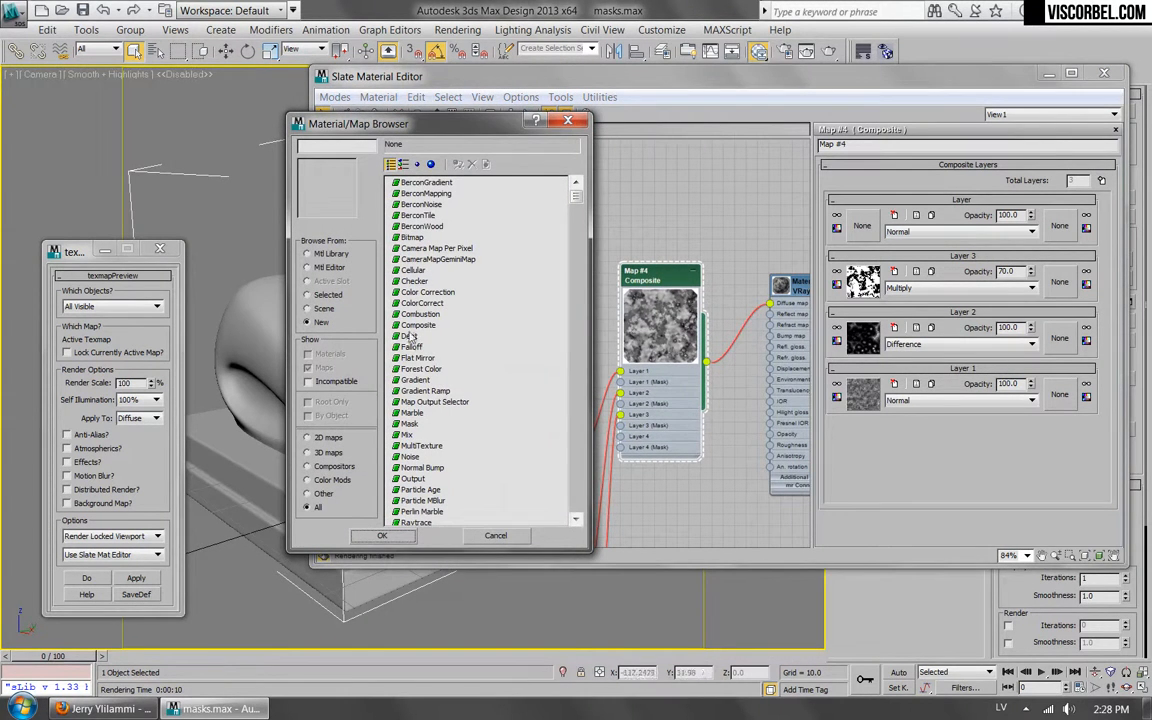
{"action": "double_click", "coordinate": [412, 272]}
{"action": "middle_click_drag", "start_coordinate": [532, 347], "coordinate": [645, 284]}
{"action": "scroll", "coordinate": [613, 364], "scroll_direction": "up", "scroll_amount": 1}
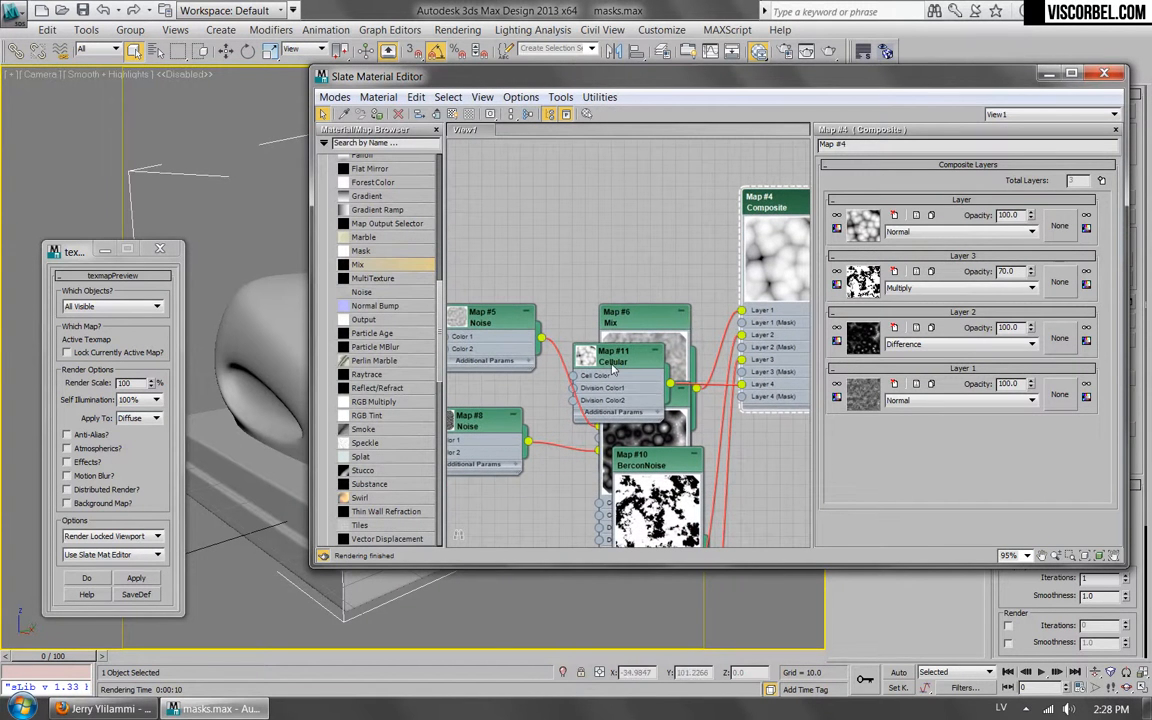
Open the Cellular map's parameters, enlarge its node preview and set the cell color to black.
{"action": "left_click", "coordinate": [861, 221]}
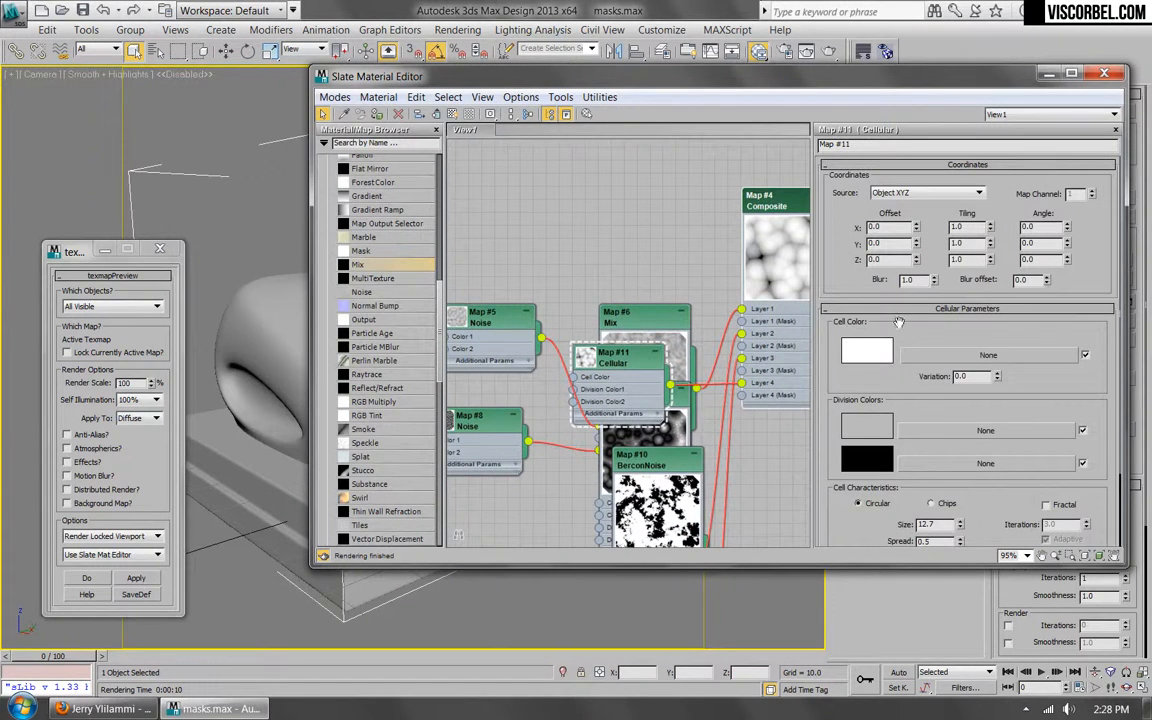
{"action": "scroll", "coordinate": [600, 368], "scroll_direction": "up", "scroll_amount": 1}
{"action": "middle_click_drag", "start_coordinate": [600, 368], "coordinate": [478, 278]}
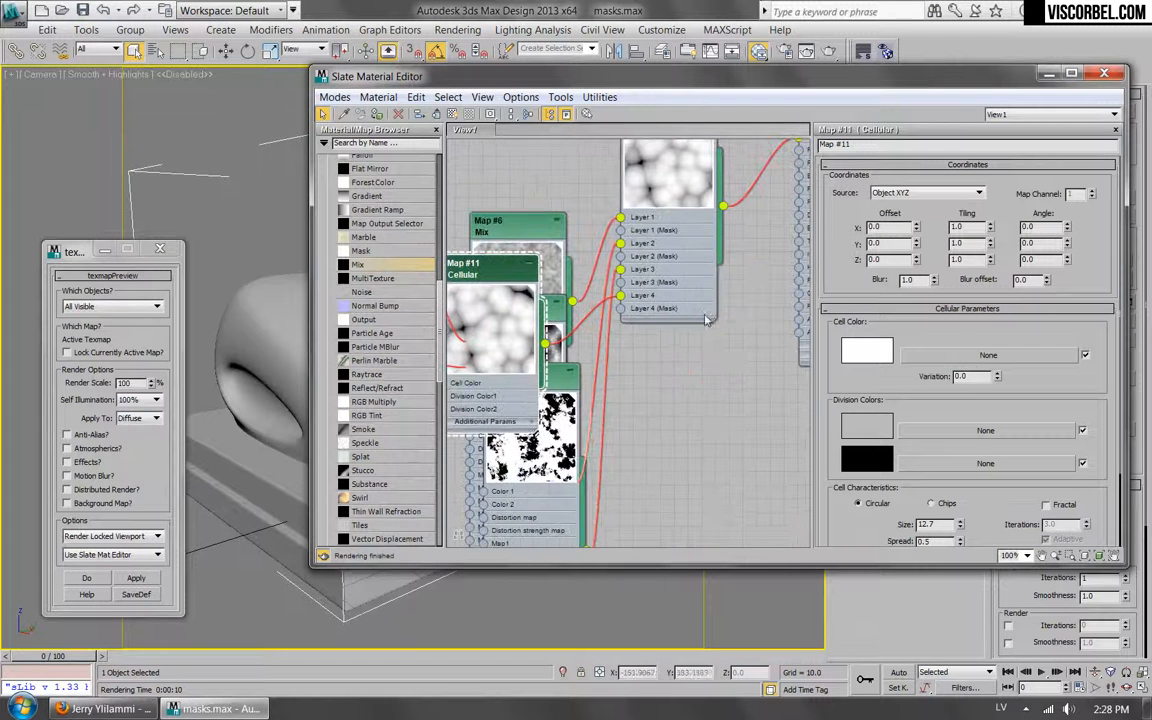
{"action": "scroll", "coordinate": [879, 398], "scroll_direction": "down", "scroll_amount": 2}
{"action": "left_click", "coordinate": [866, 288]}
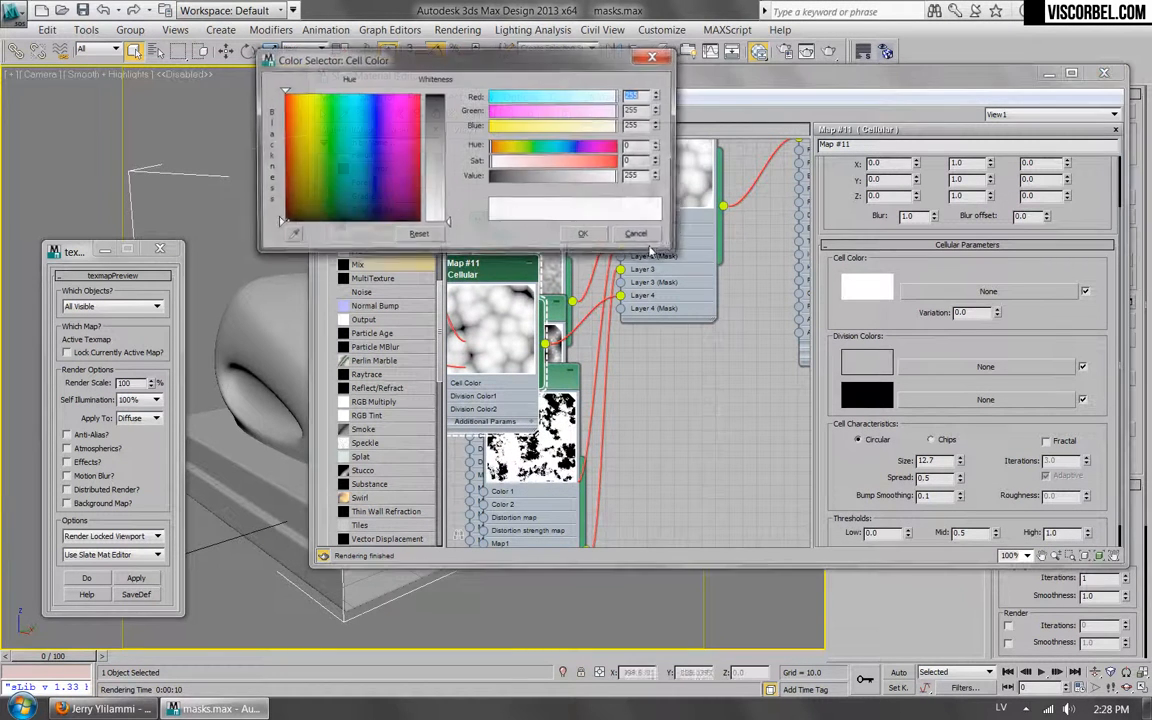
{"action": "left_click_drag", "start_coordinate": [527, 184], "coordinate": [490, 178]}
{"action": "left_click", "coordinate": [585, 235]}
Set the Cellular map to Chips with Fractal on, spread 0.54, bump smoothing 0.02 and roughness 0.3.
{"action": "left_click", "coordinate": [932, 440]}
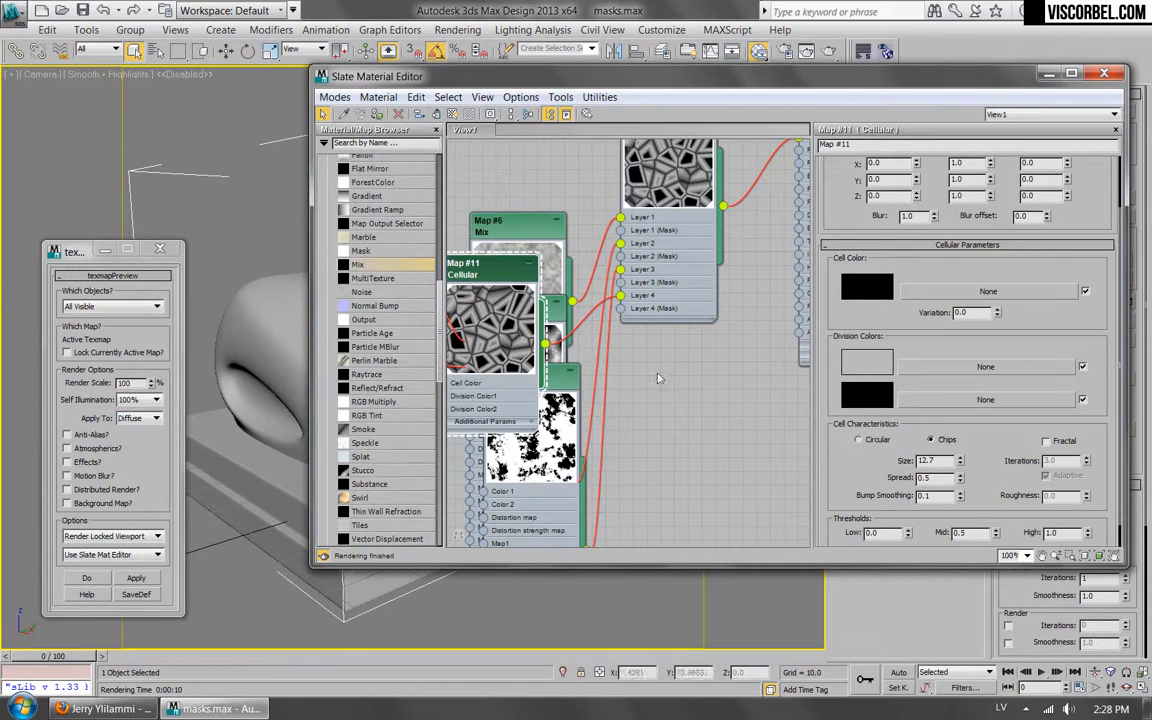
{"action": "left_click", "coordinate": [1045, 442]}
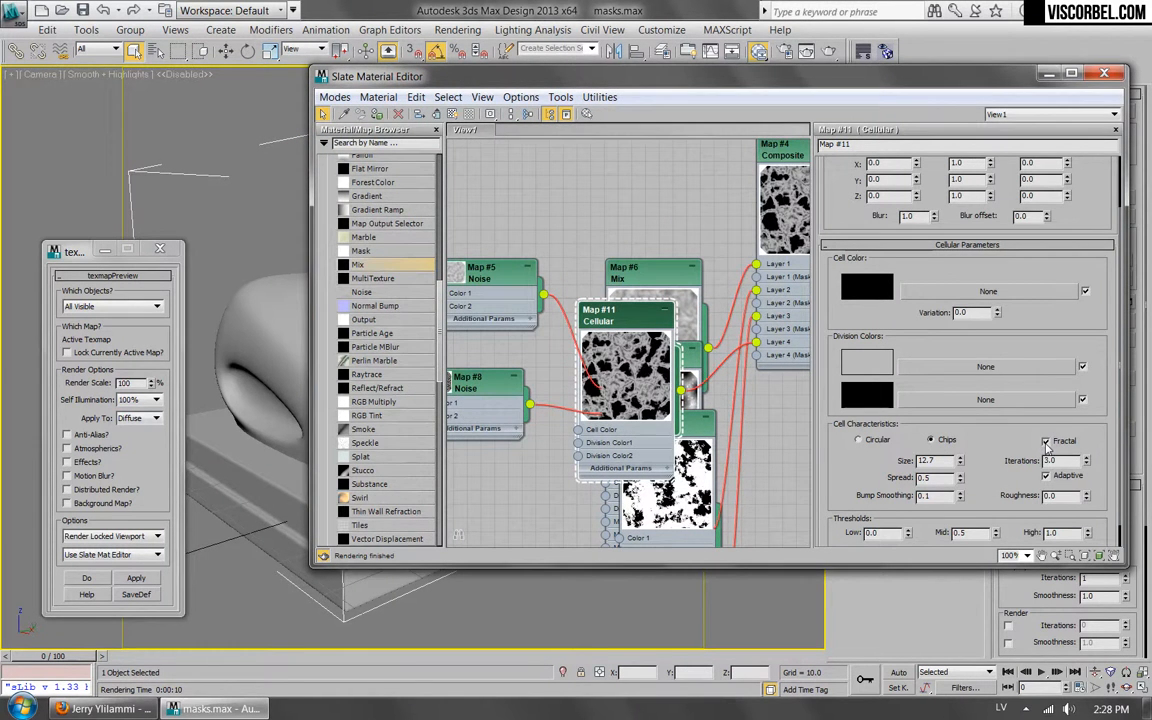
{"action": "mouse_move", "coordinate": [960, 479]}
{"action": "left_mouse_down"}
{"action": "mouse_move", "coordinate": [965, 489]}
{"action": "mouse_move", "coordinate": [963, 478]}
{"action": "left_mouse_up"}
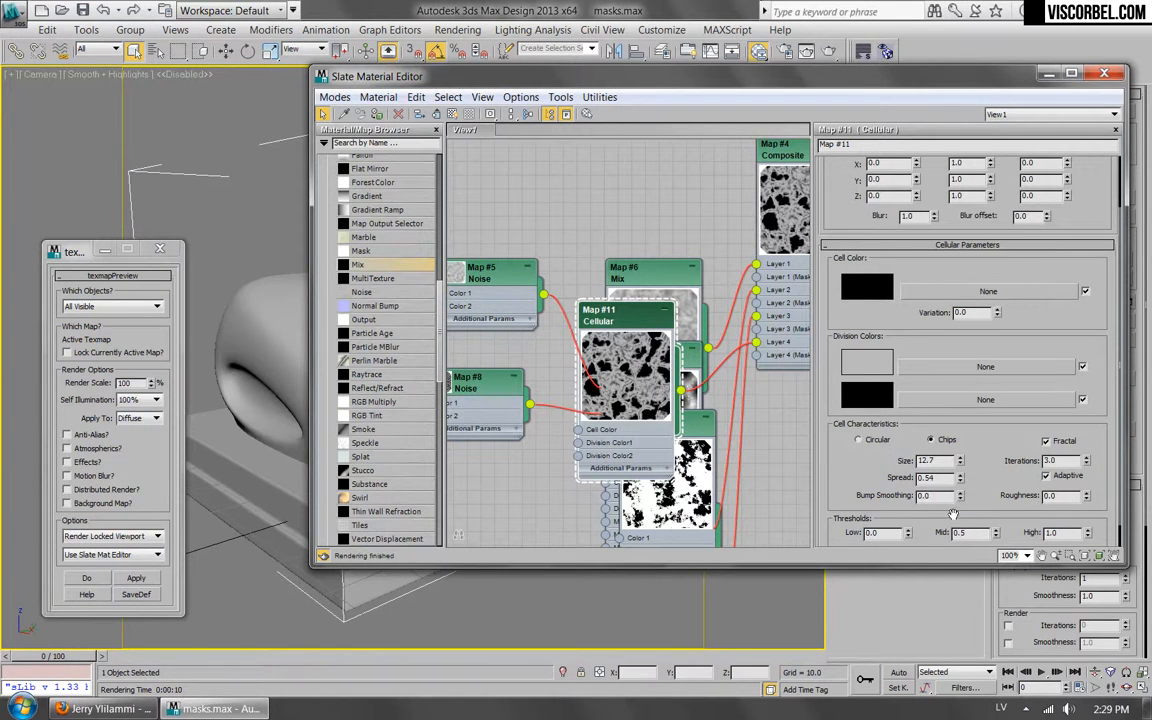
{"action": "left_click", "coordinate": [958, 492]}
{"action": "mouse_move", "coordinate": [1083, 494]}
{"action": "left_mouse_down"}
{"action": "mouse_move", "coordinate": [1083, 452]}
{"action": "mouse_move", "coordinate": [1081, 476]}
{"action": "left_mouse_up"}
{"action": "middle_click_drag", "start_coordinate": [650, 255], "coordinate": [545, 292]}
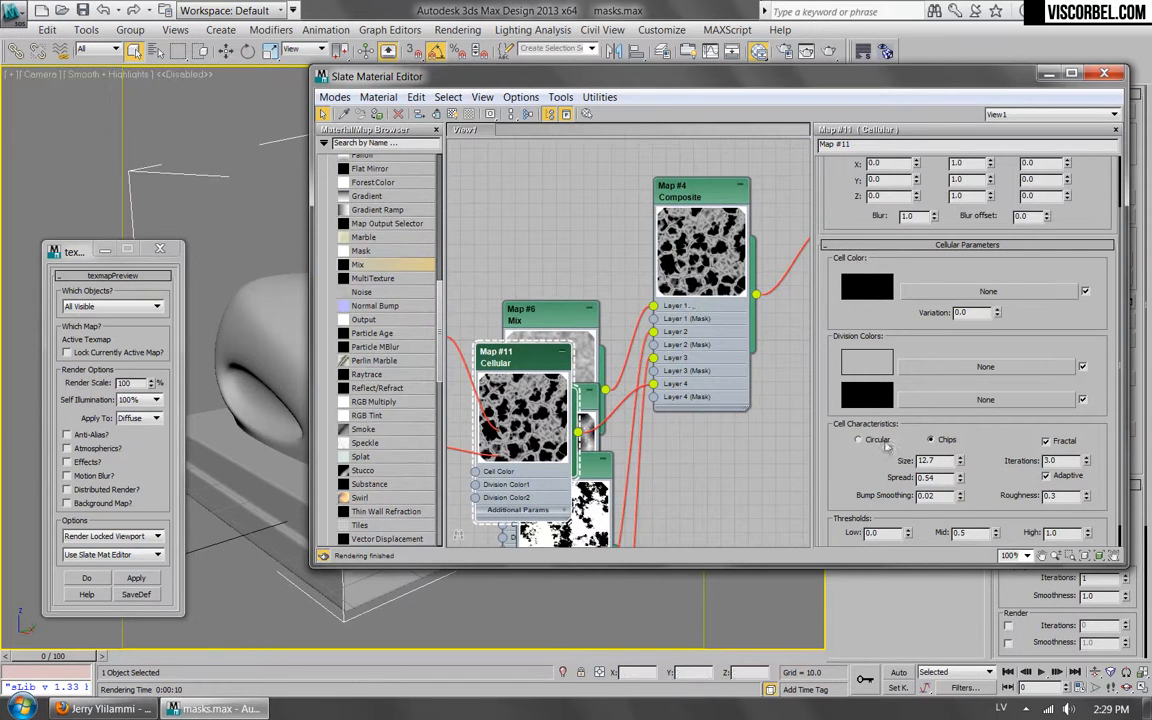
Try a size of 2 on the Cellular map and set it to 3.
{"action": "double_click", "coordinate": [944, 462]}
{"action": "key", "text": "Return"}
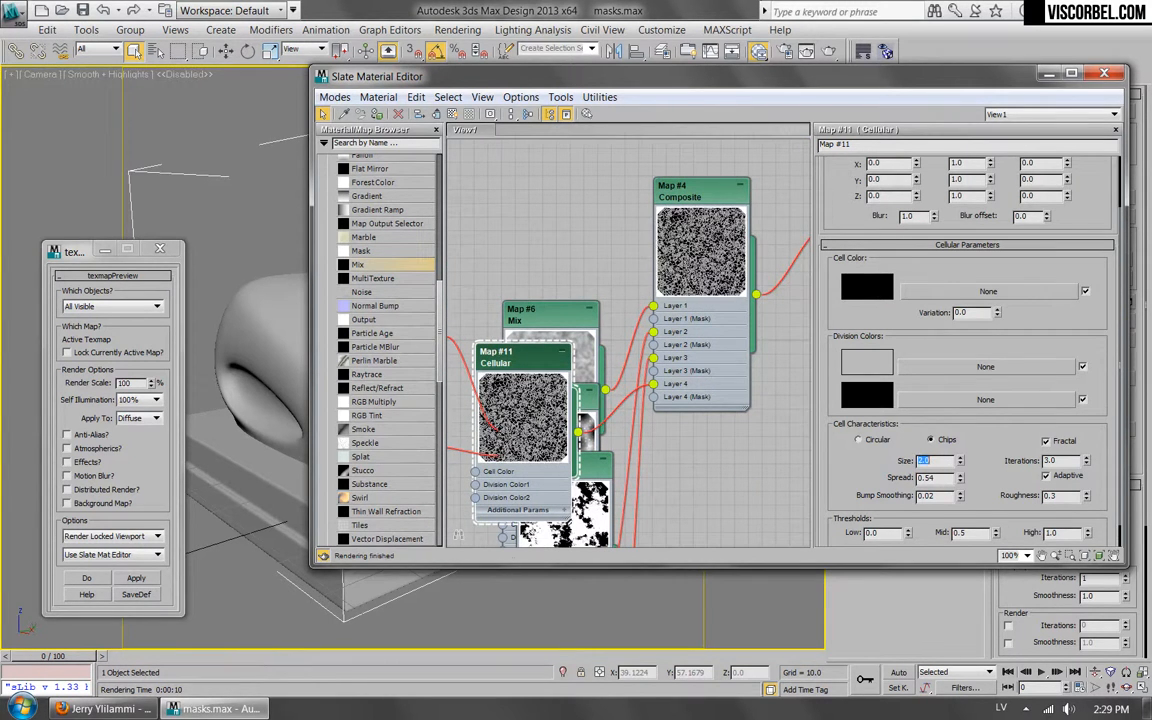
{"action": "key", "text": "Return"}
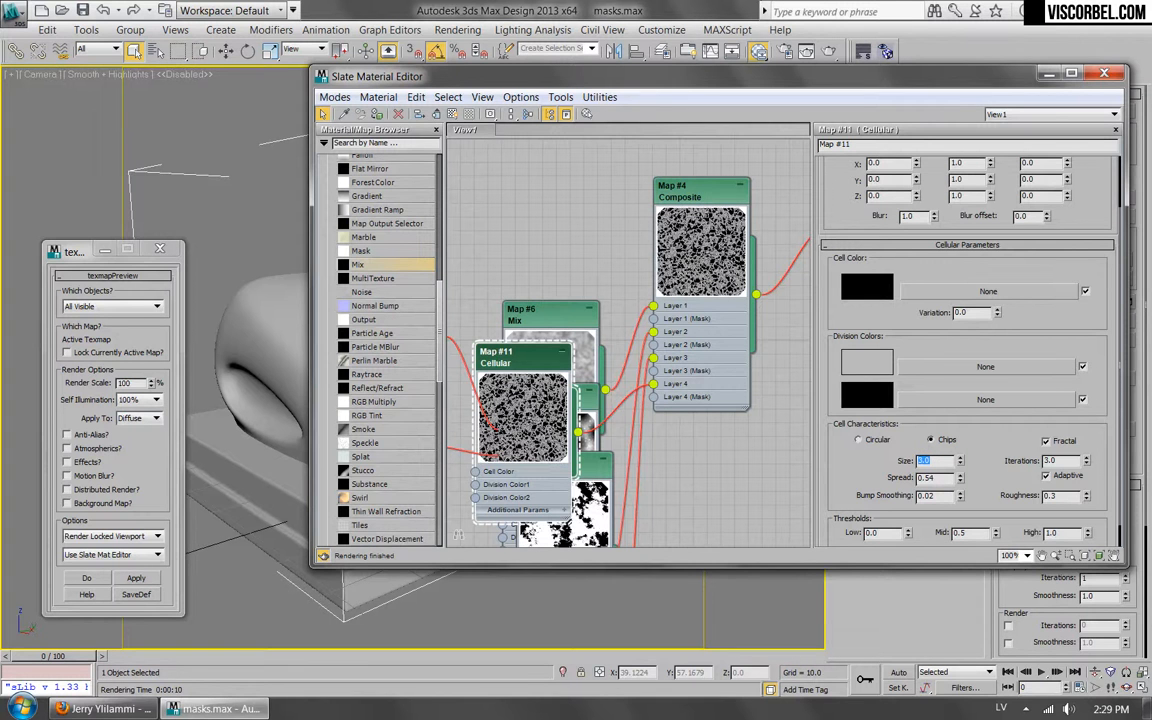
Reopen the Composite map's parameters, compare blend modes such as Addition, Darken and Color Burn on Layer 4, and set it to Screen.
{"action": "double_click", "coordinate": [700, 192]}
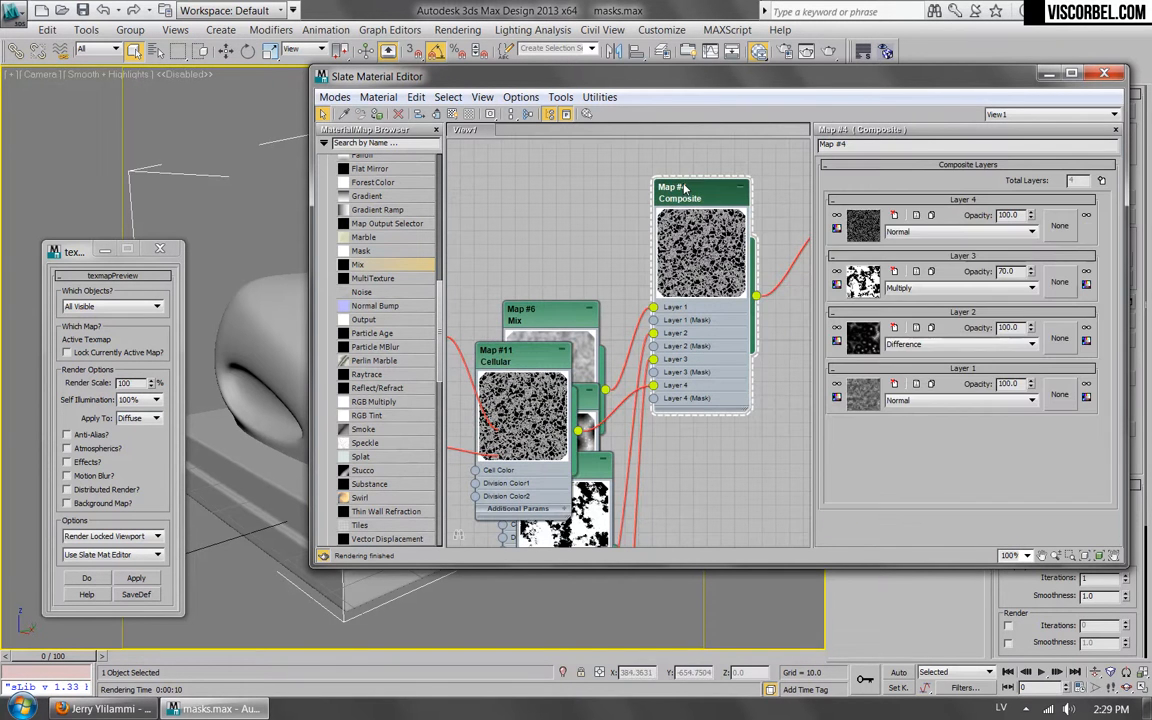
{"action": "left_click", "coordinate": [940, 231]}
{"action": "left_click", "coordinate": [928, 270]}
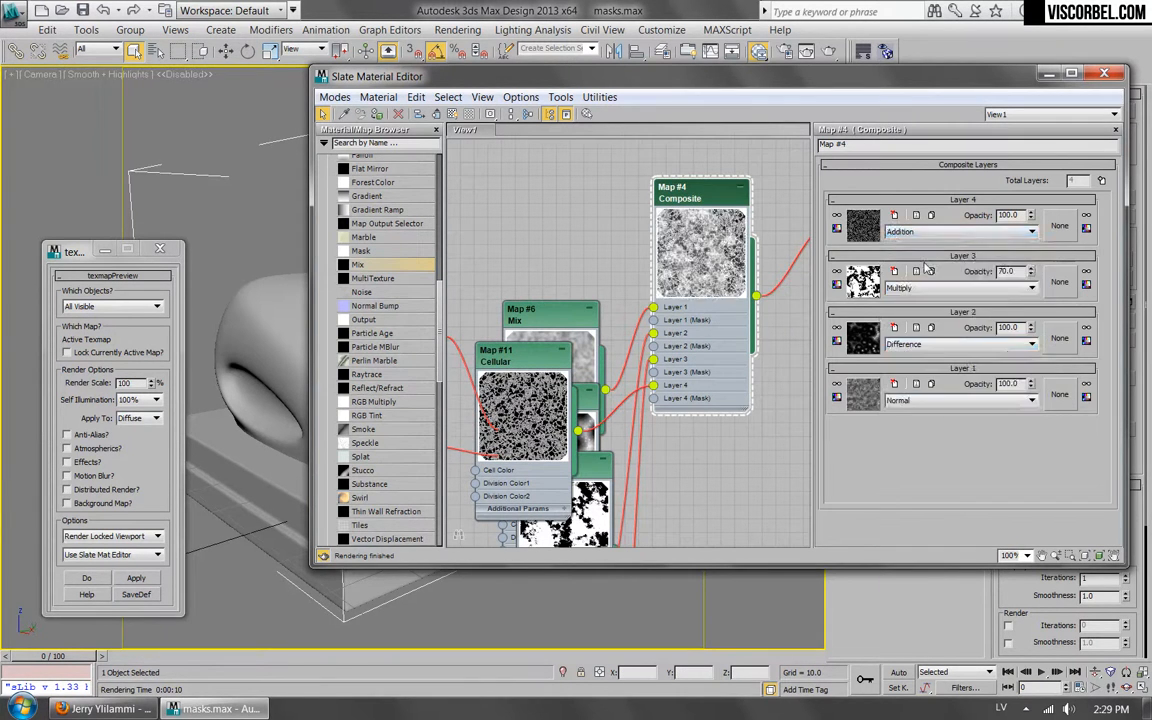
{"action": "key", "text": "Down"}
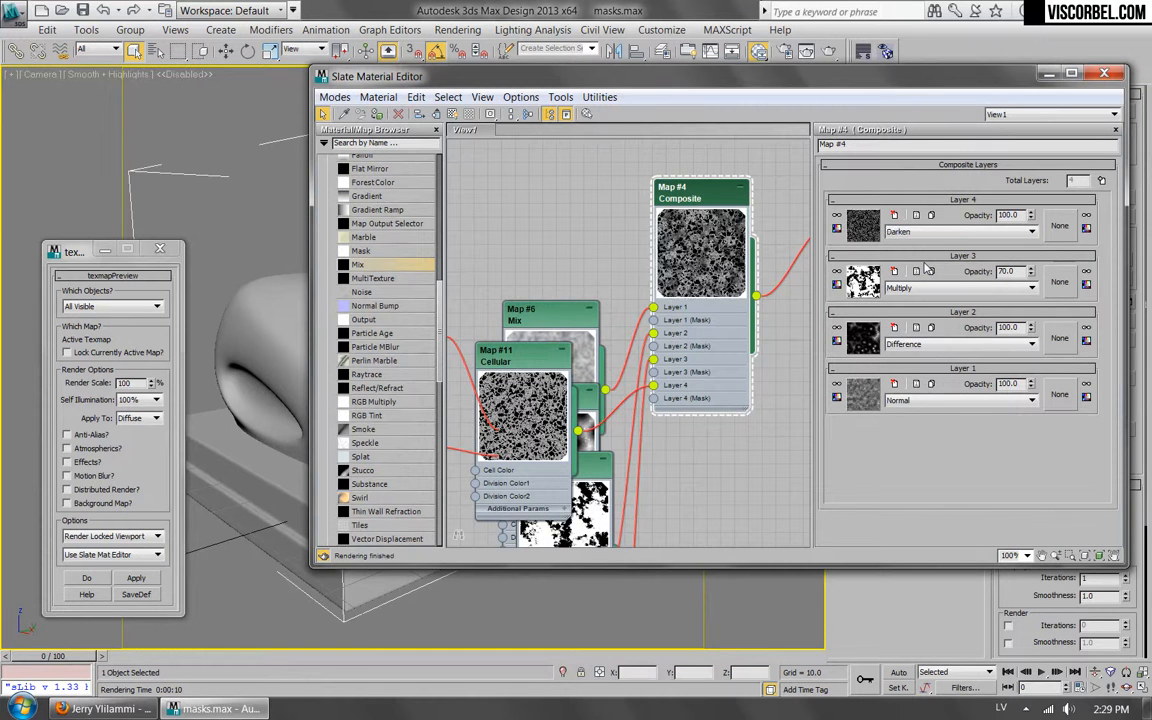
{"action": "middle_click_drag", "start_coordinate": [658, 230], "coordinate": [494, 364]}
{"action": "scroll", "coordinate": [494, 364], "scroll_direction": "up", "scroll_amount": 1}
{"action": "scroll", "coordinate": [493, 364], "scroll_direction": "up", "scroll_amount": 3}
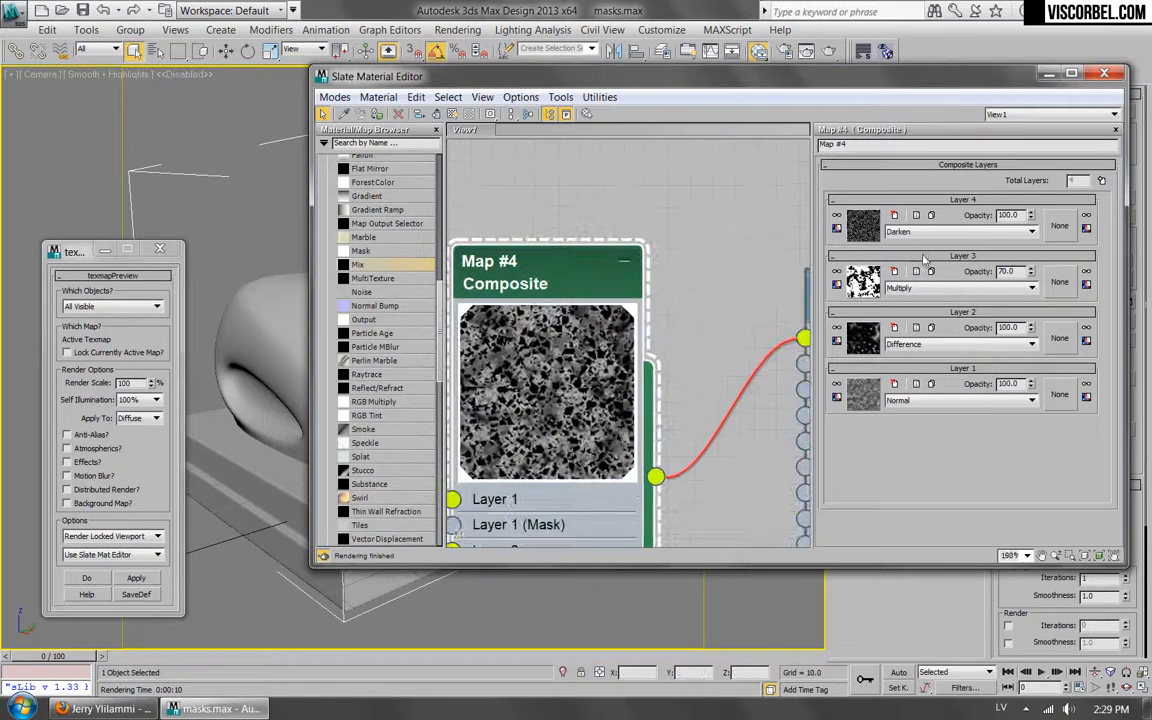
{"action": "left_click", "coordinate": [905, 231]}
{"action": "left_click", "coordinate": [897, 298]}
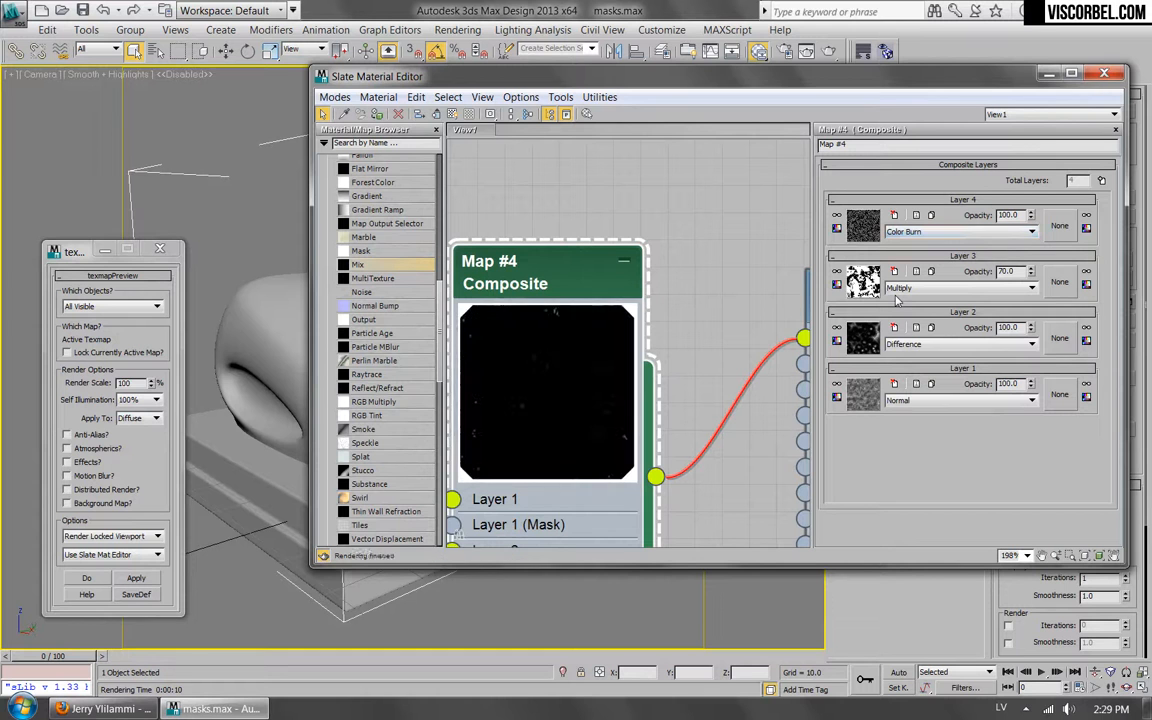
{"action": "key", "text": "Down"}
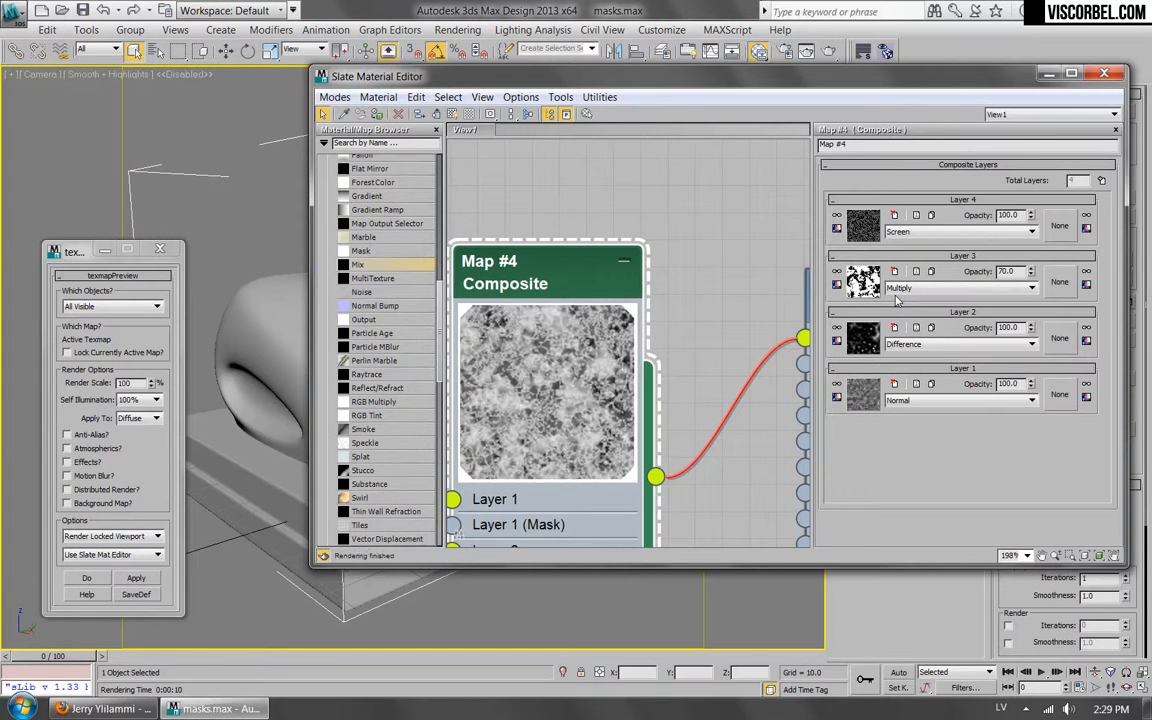
{"action": "key", "text": "Up"}
{"action": "key", "text": "Down"}
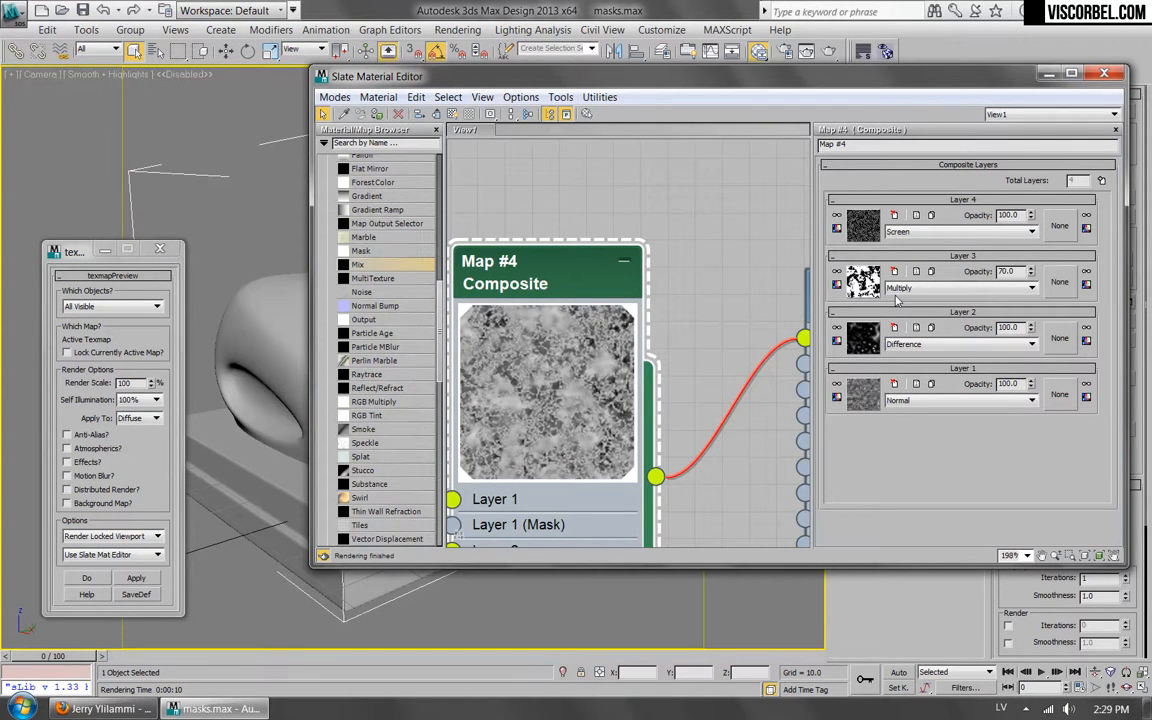
{"action": "double_click", "coordinate": [1010, 215]}
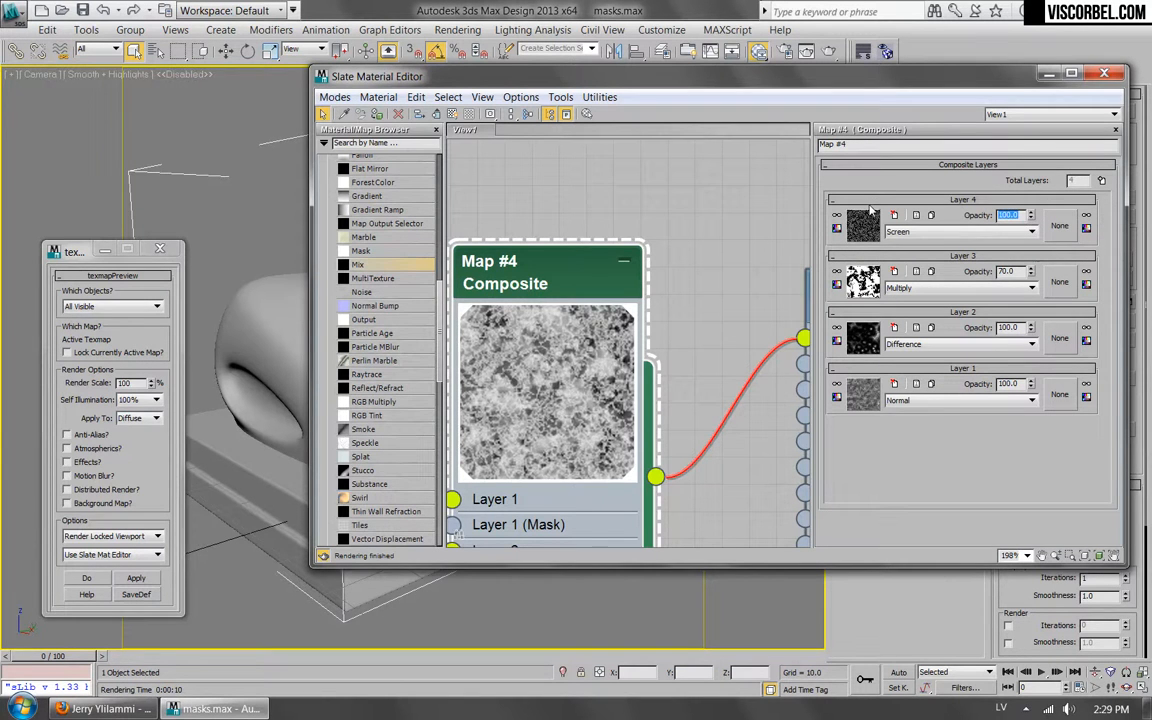
Reopen the Cellular map's parameters and set its first division color to white.
{"action": "middle_click_drag", "start_coordinate": [578, 258], "coordinate": [764, 165]}
{"action": "scroll", "coordinate": [591, 315], "scroll_direction": "down", "scroll_amount": 2}
{"action": "middle_click_drag", "start_coordinate": [563, 330], "coordinate": [730, 154]}
{"action": "left_click_drag", "start_coordinate": [585, 279], "coordinate": [651, 212]}
{"action": "double_click", "coordinate": [652, 226]}
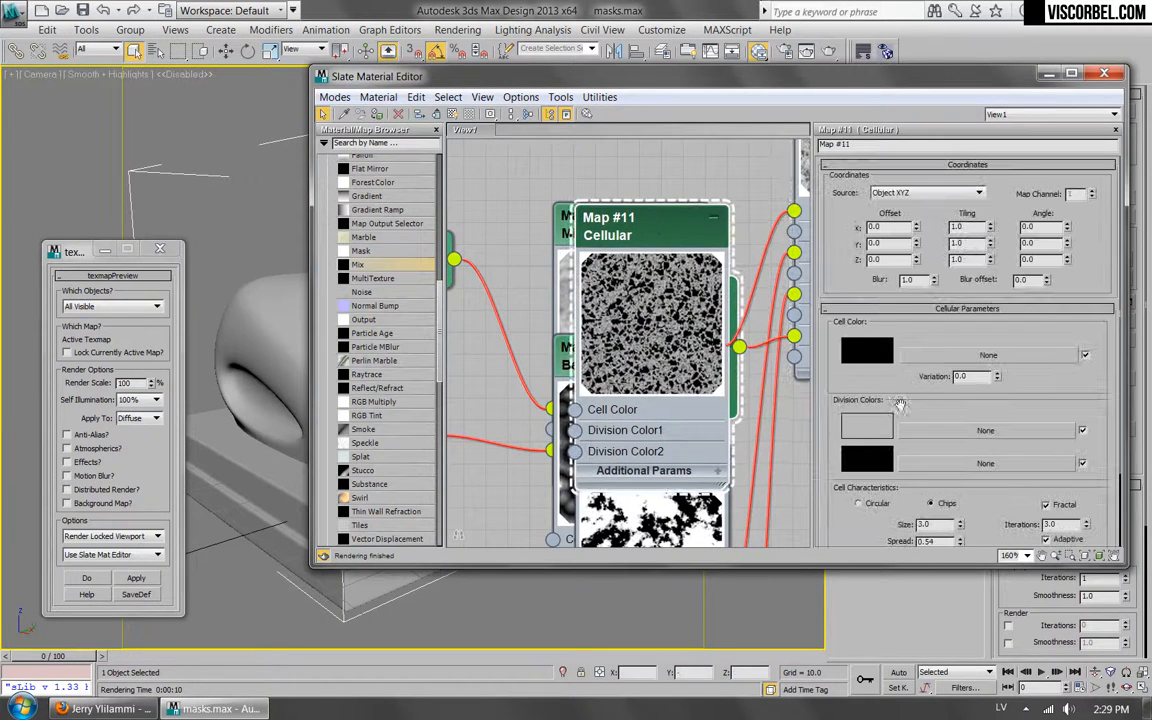
{"action": "left_click", "coordinate": [866, 428]}
{"action": "left_click_drag", "start_coordinate": [575, 178], "coordinate": [686, 178]}
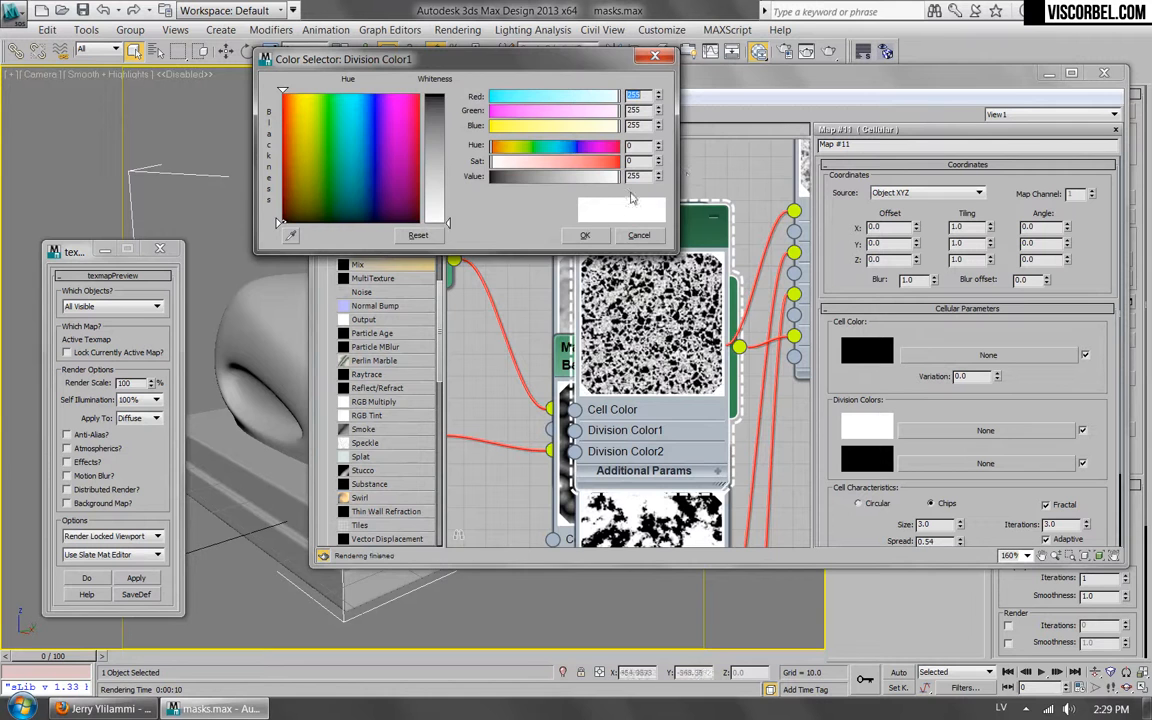
{"action": "left_click", "coordinate": [592, 237]}
Return to the Composite map's parameters and set Layer 4's opacity to 70.
{"action": "middle_click_drag", "start_coordinate": [604, 273], "coordinate": [570, 292]}
{"action": "middle_click_drag", "start_coordinate": [707, 370], "coordinate": [458, 535]}
{"action": "double_click", "coordinate": [584, 217]}
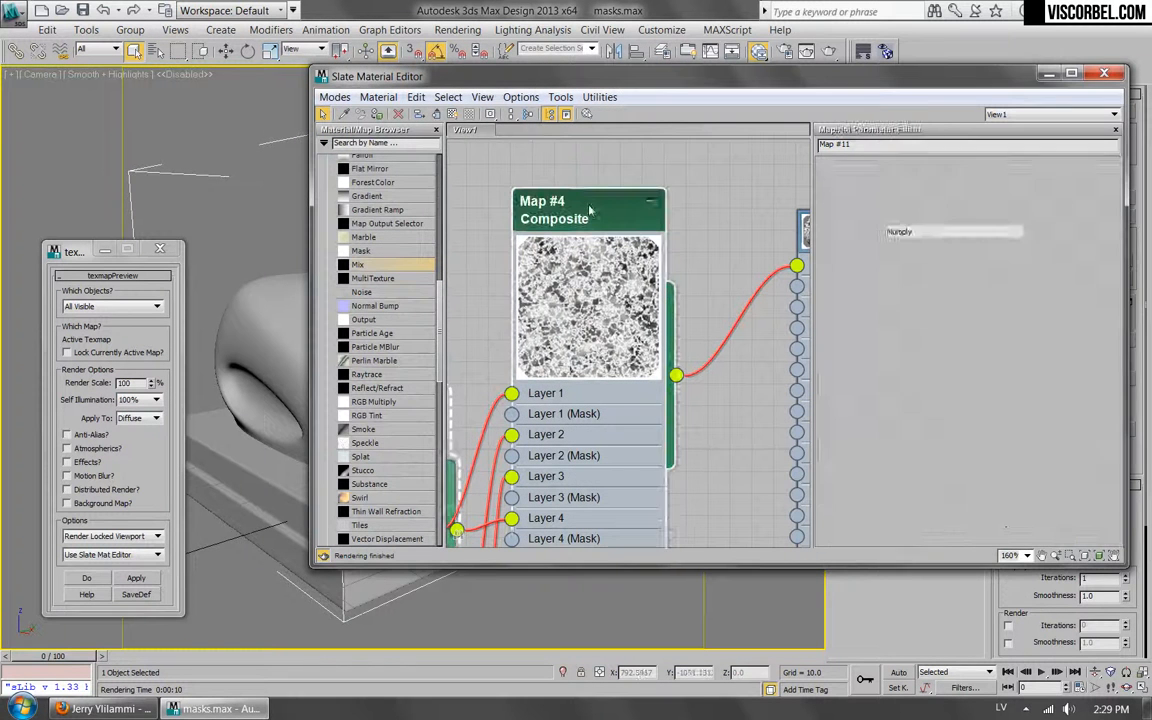
{"action": "double_click", "coordinate": [1008, 215]}
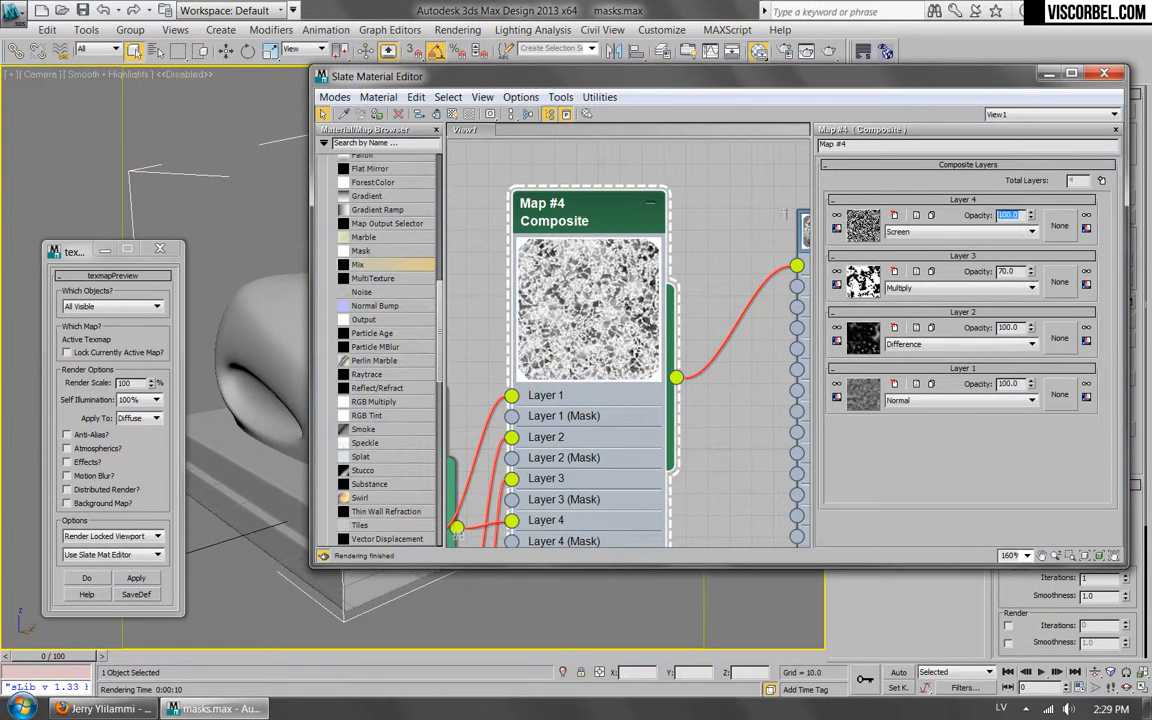
{"action": "key", "text": "Return"}
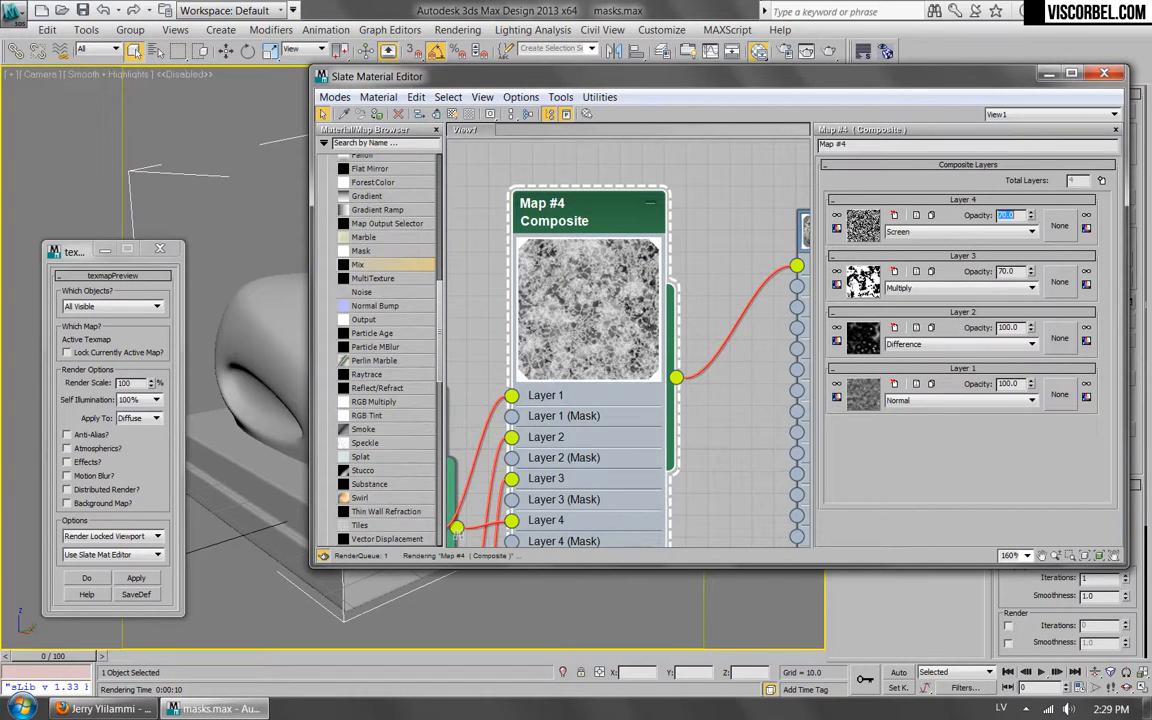
Assign a Noise map as Layer 4's mask and set its size to 12.
{"action": "left_click", "coordinate": [1062, 225]}
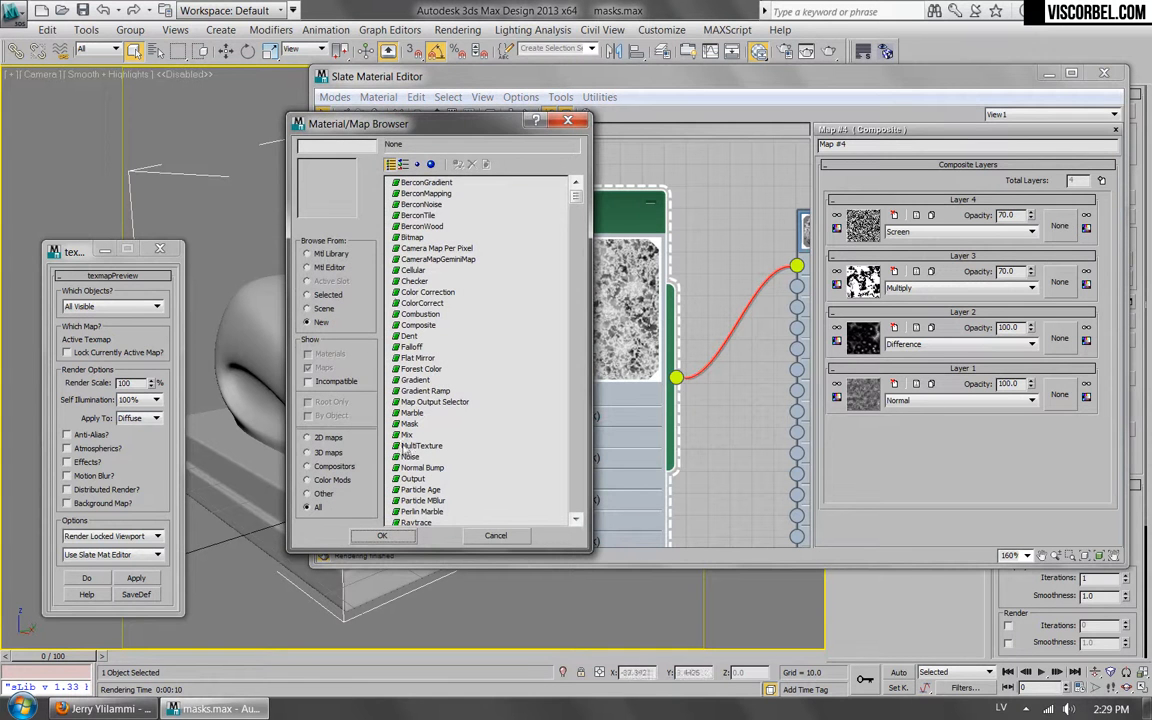
{"action": "double_click", "coordinate": [405, 434]}
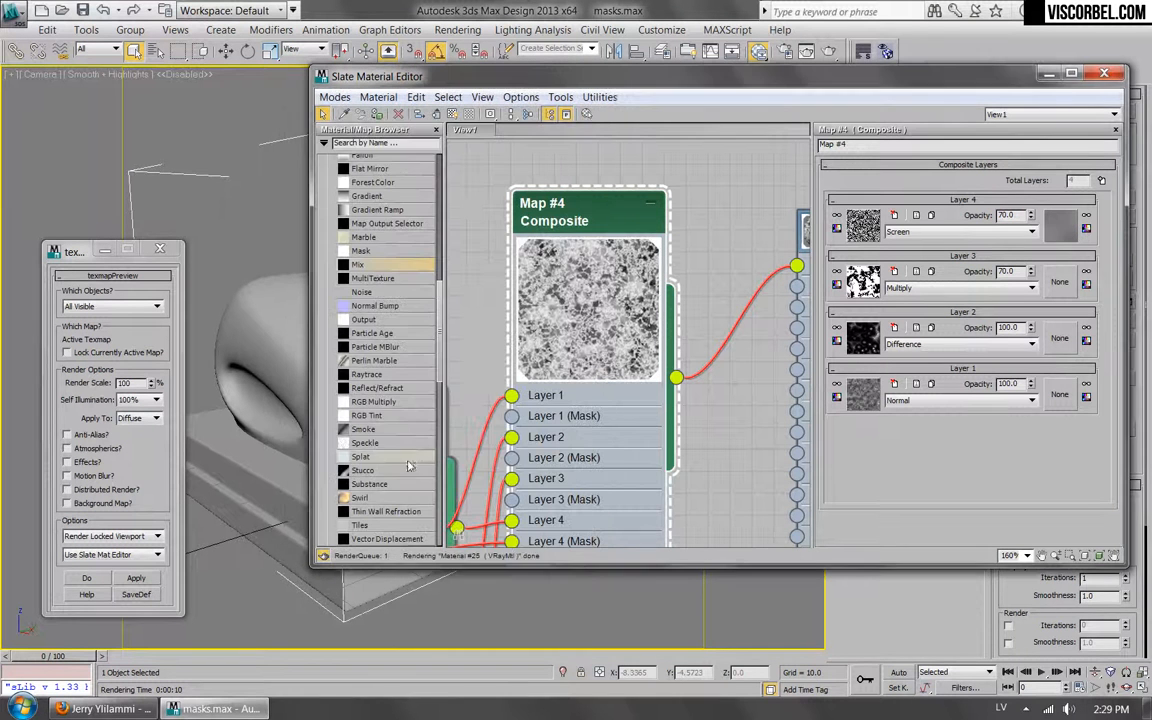
{"action": "left_click", "coordinate": [1064, 228]}
{"action": "double_click", "coordinate": [880, 369]}
{"action": "type", "text": "12"}
{"action": "key", "text": "Return"}
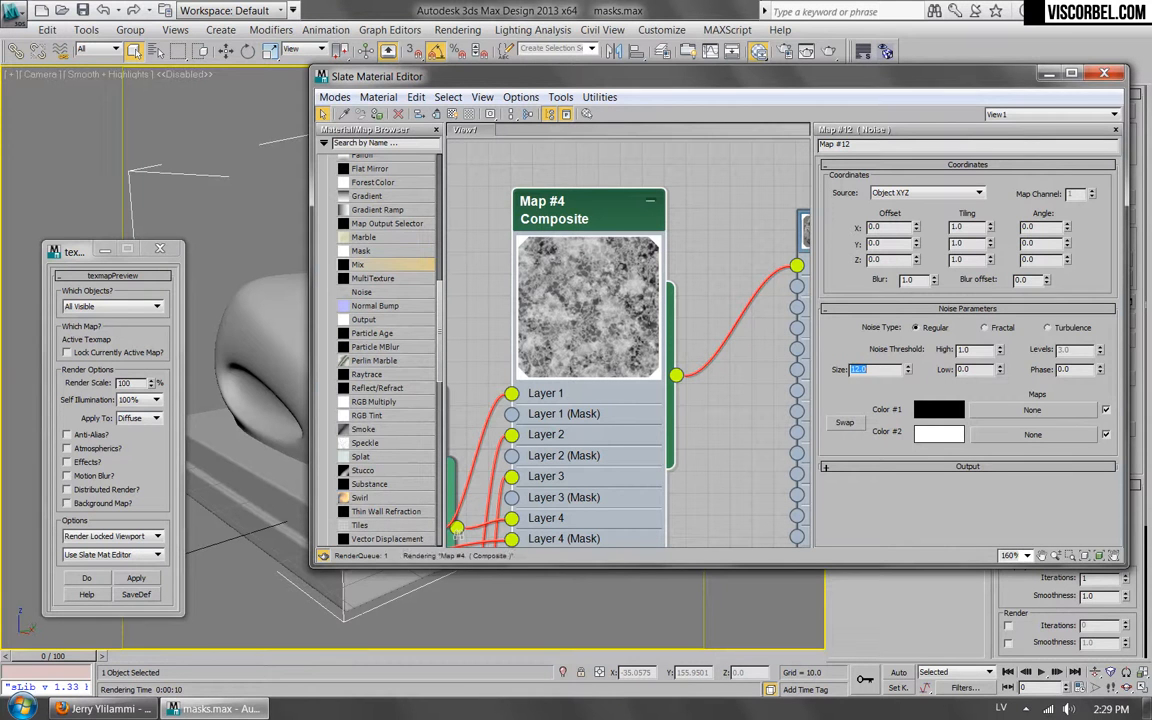
Set the mask Noise's high threshold to 0.6, try low thresholds of 0.5 and 0.3, and settle on 0.4.
{"action": "double_click", "coordinate": [970, 369]}
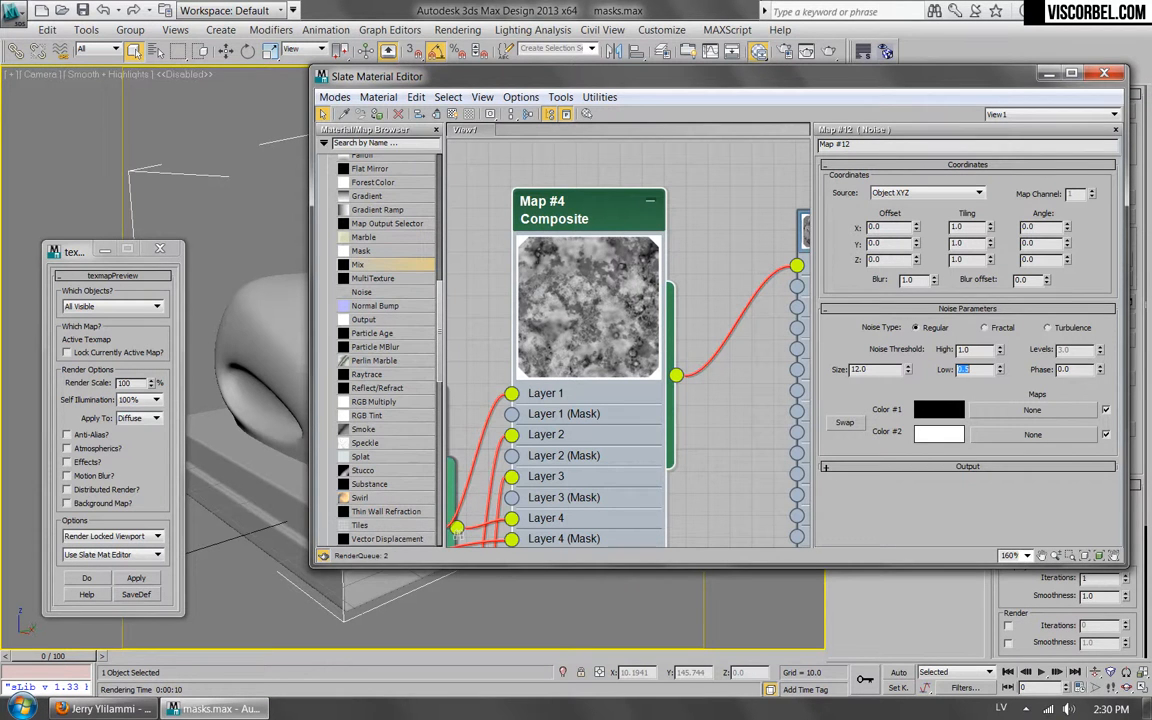
{"action": "type", "text": ".5"}
{"action": "key", "text": "Return"}
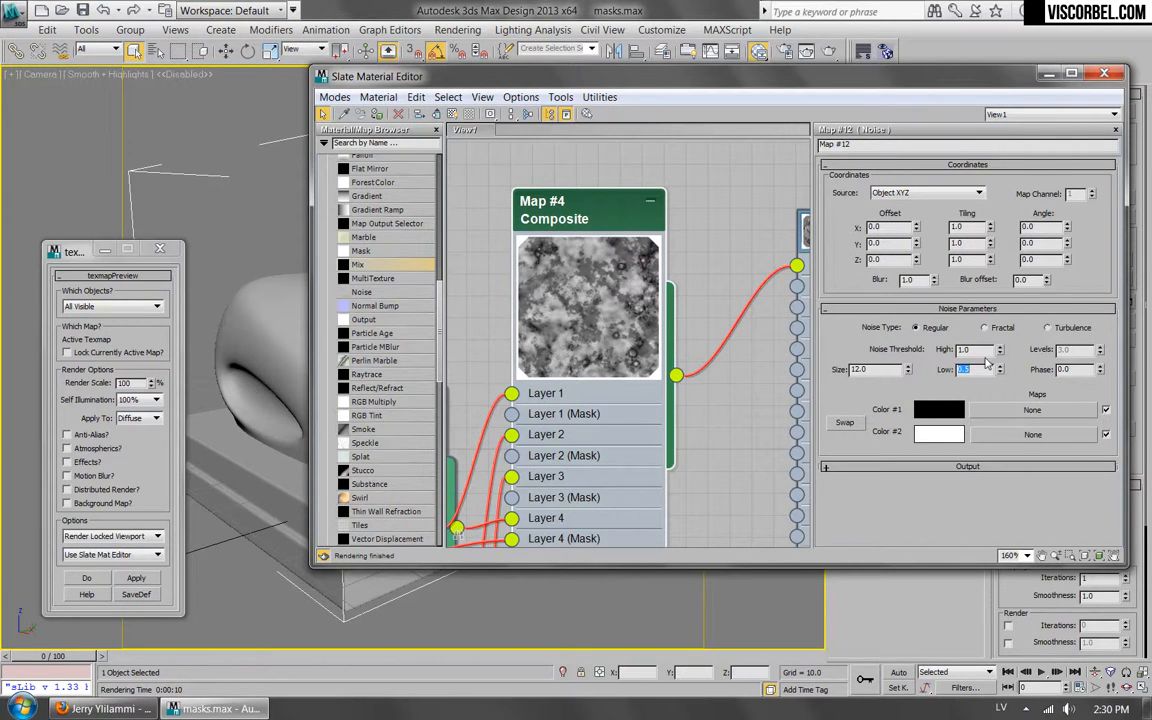
{"action": "type", "text": ".6"}
{"action": "key", "text": "Return"}
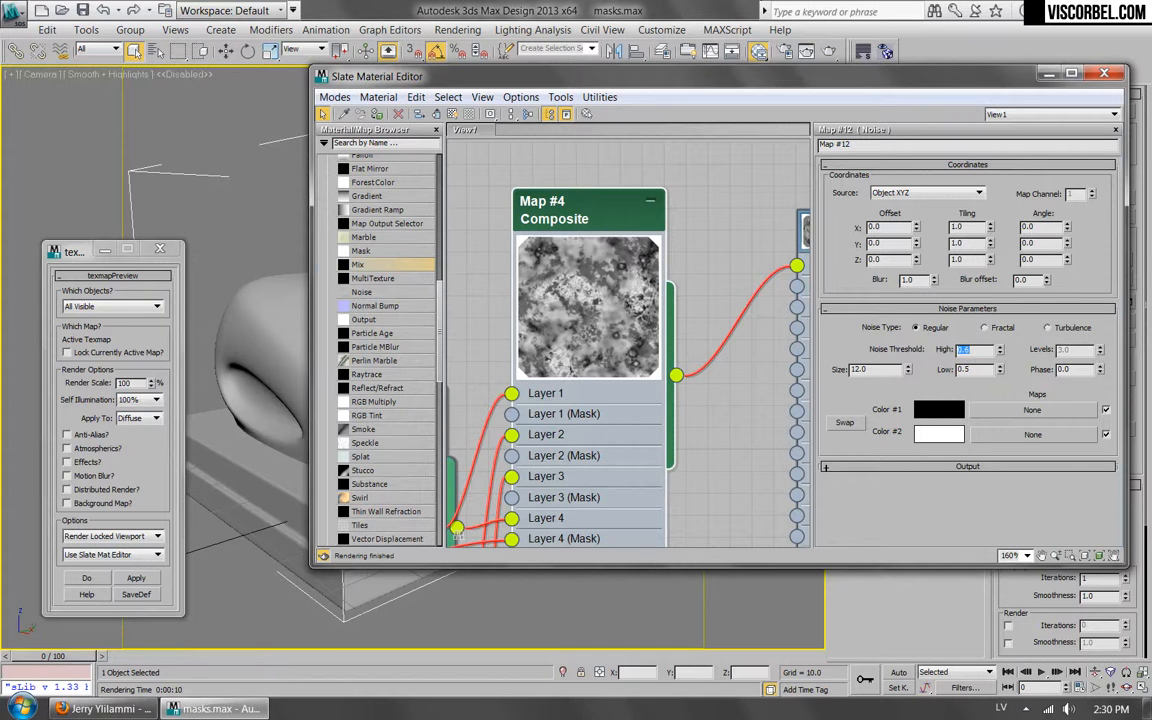
{"action": "double_click", "coordinate": [985, 370]}
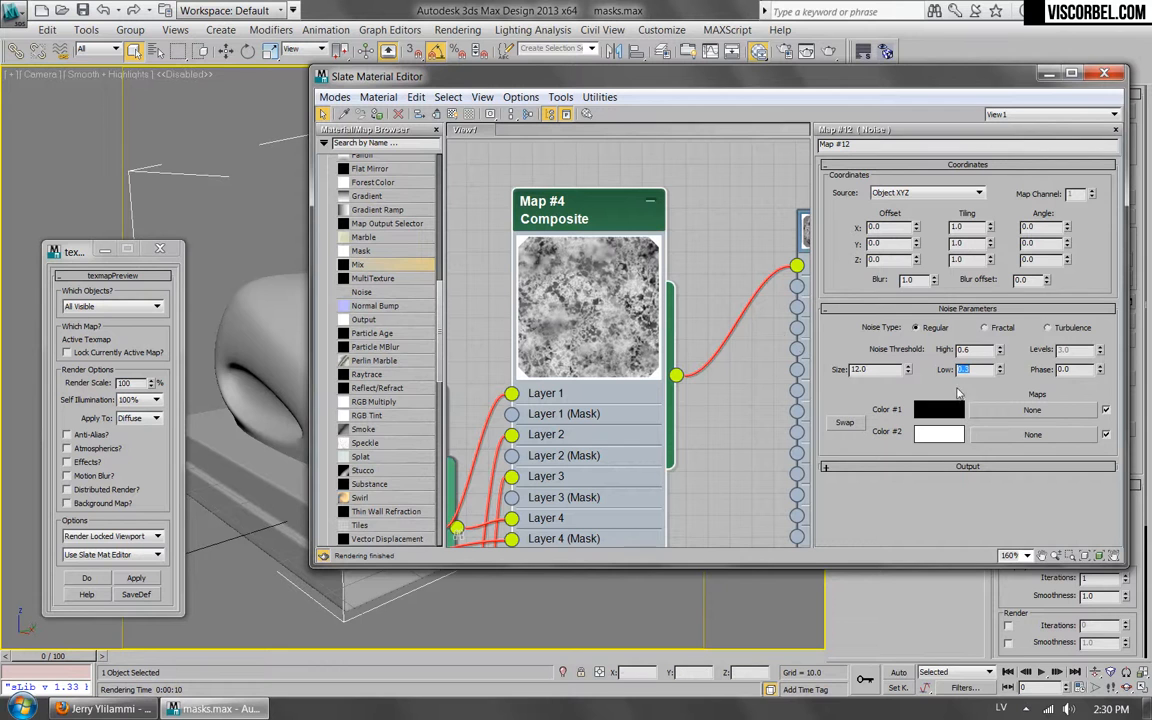
{"action": "key", "text": "Return"}
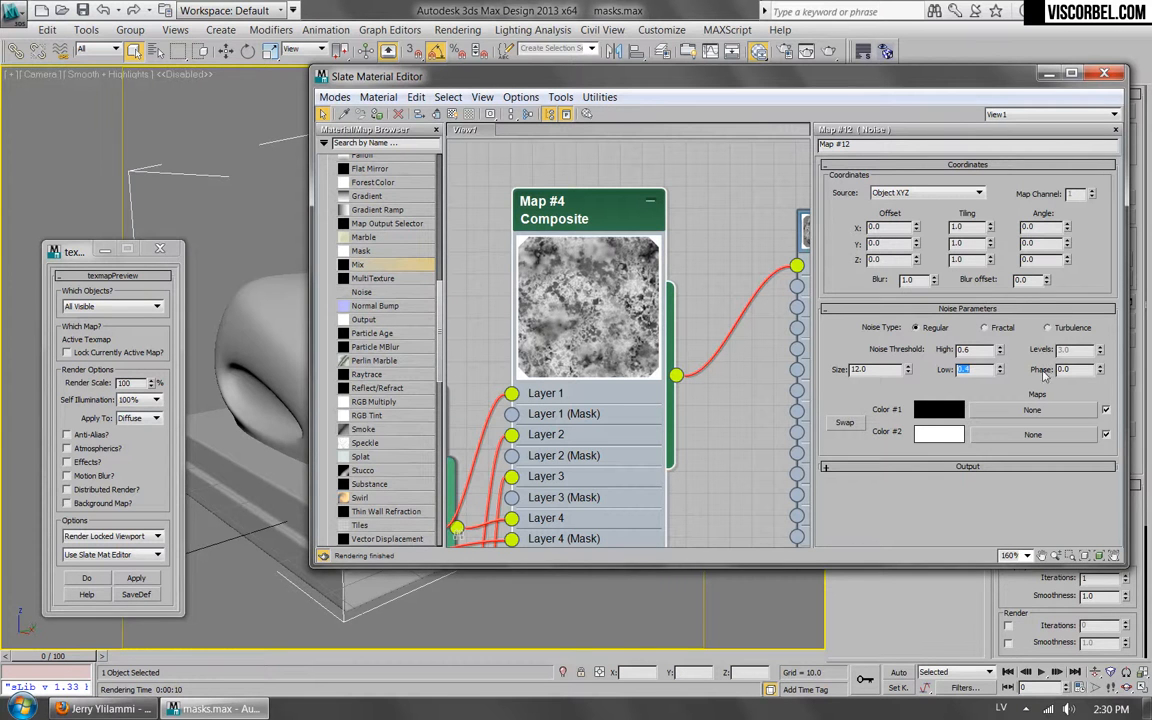
Switch the mask Noise to Fractal with 5 levels and reopen the Composite map's parameters.
{"action": "left_click", "coordinate": [985, 327]}
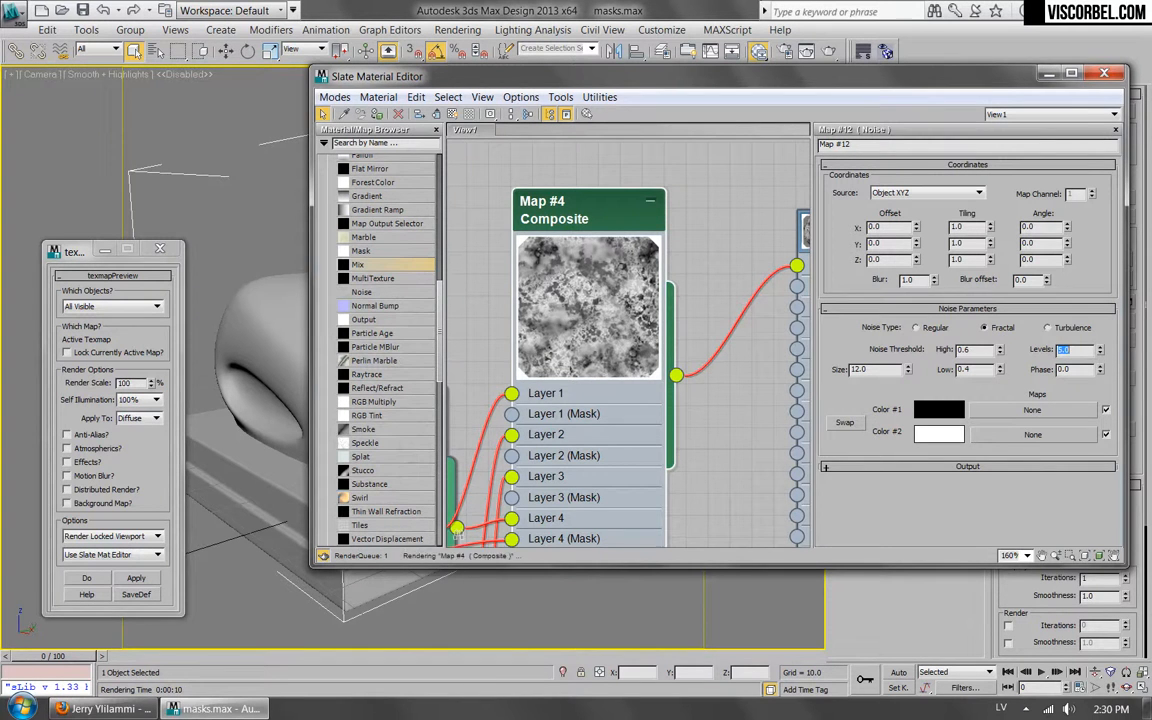
{"action": "middle_click_drag", "start_coordinate": [643, 246], "coordinate": [612, 292]}
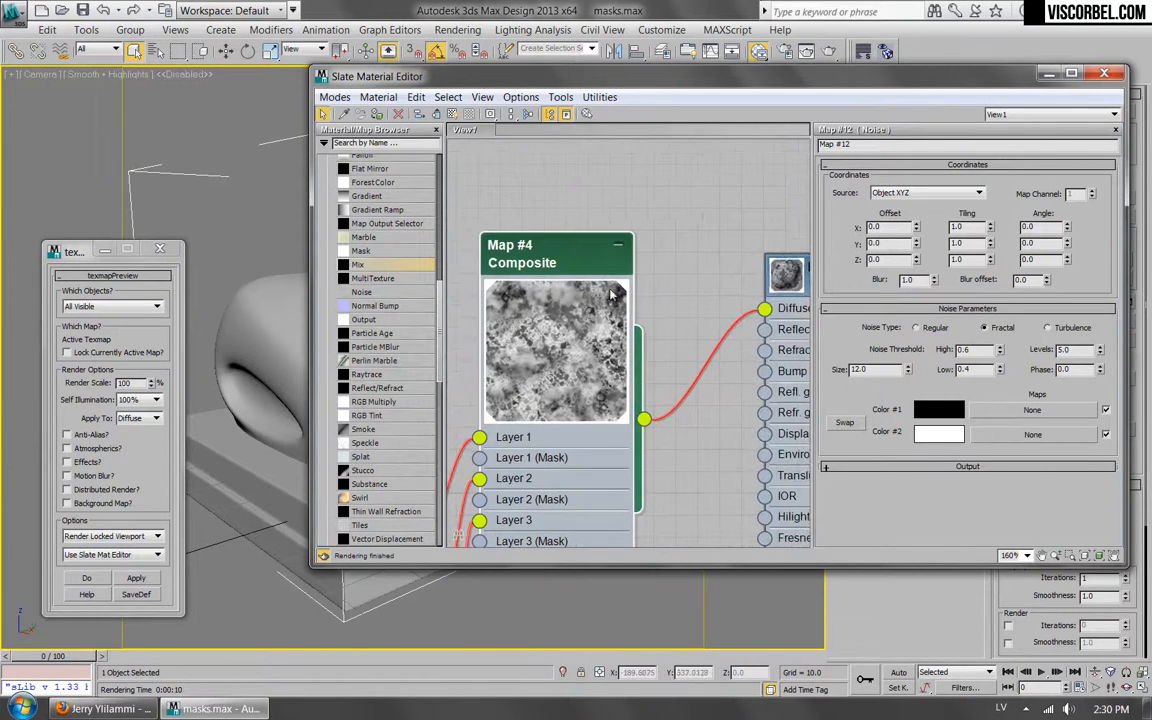
{"action": "double_click", "coordinate": [558, 263]}
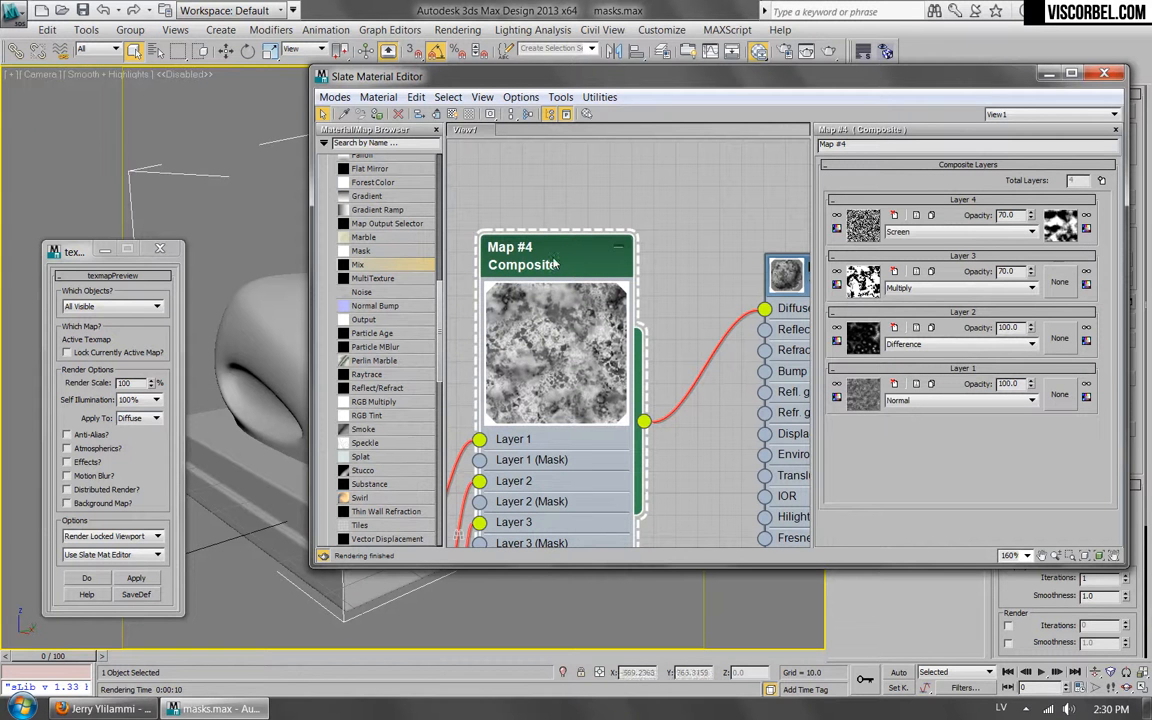
Render the camera view to check the Composite map as the material's diffuse, and dismiss the frame buffer.
{"action": "scroll", "coordinate": [555, 263], "scroll_direction": "down", "scroll_amount": 5}
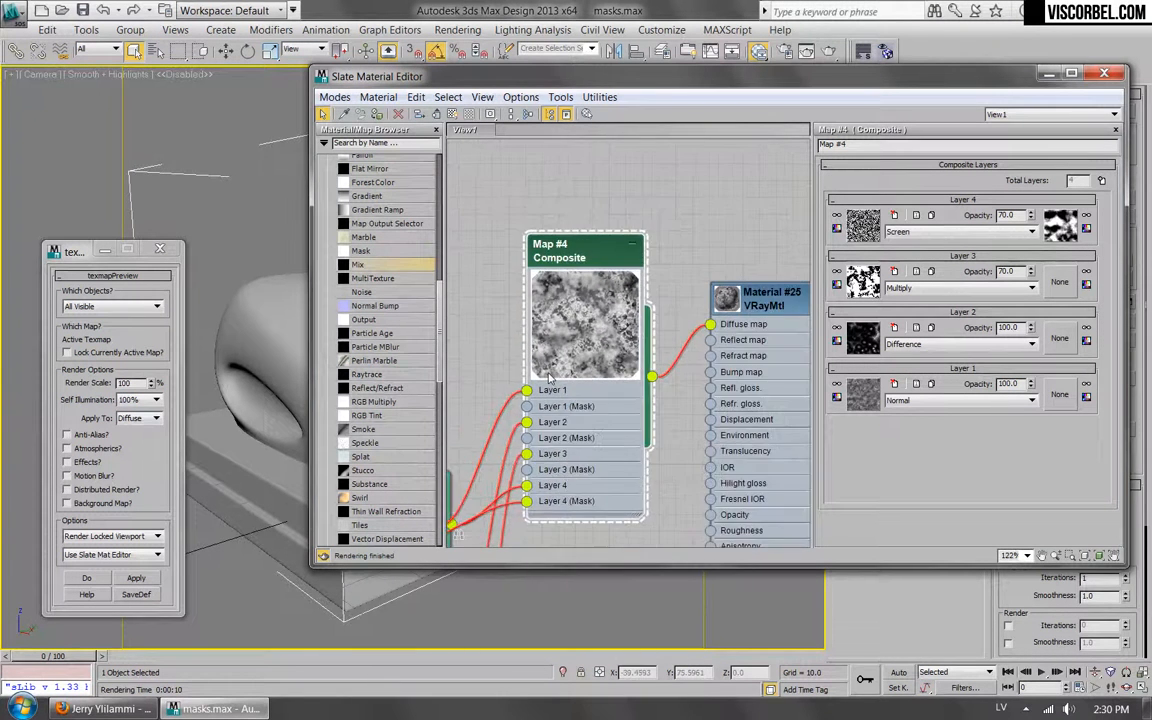
{"action": "scroll", "coordinate": [543, 374], "scroll_direction": "up", "scroll_amount": 3}
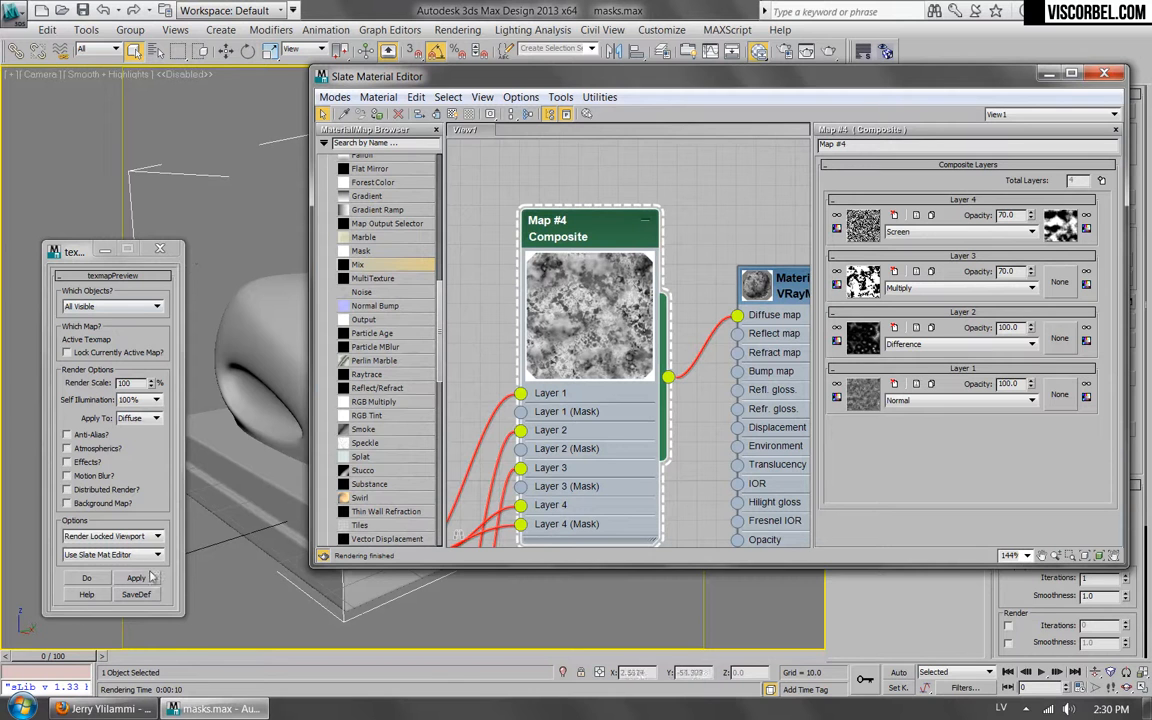
{"action": "left_click", "coordinate": [831, 51]}
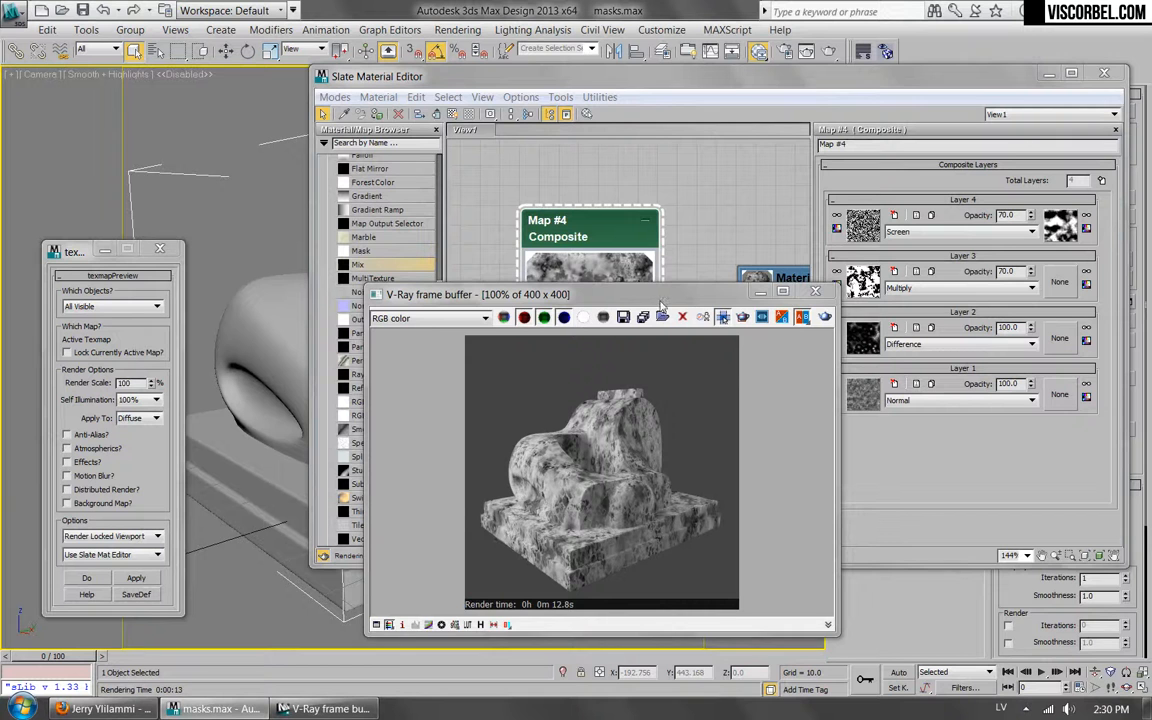
{"action": "left_click_drag", "start_coordinate": [668, 301], "coordinate": [459, 305]}
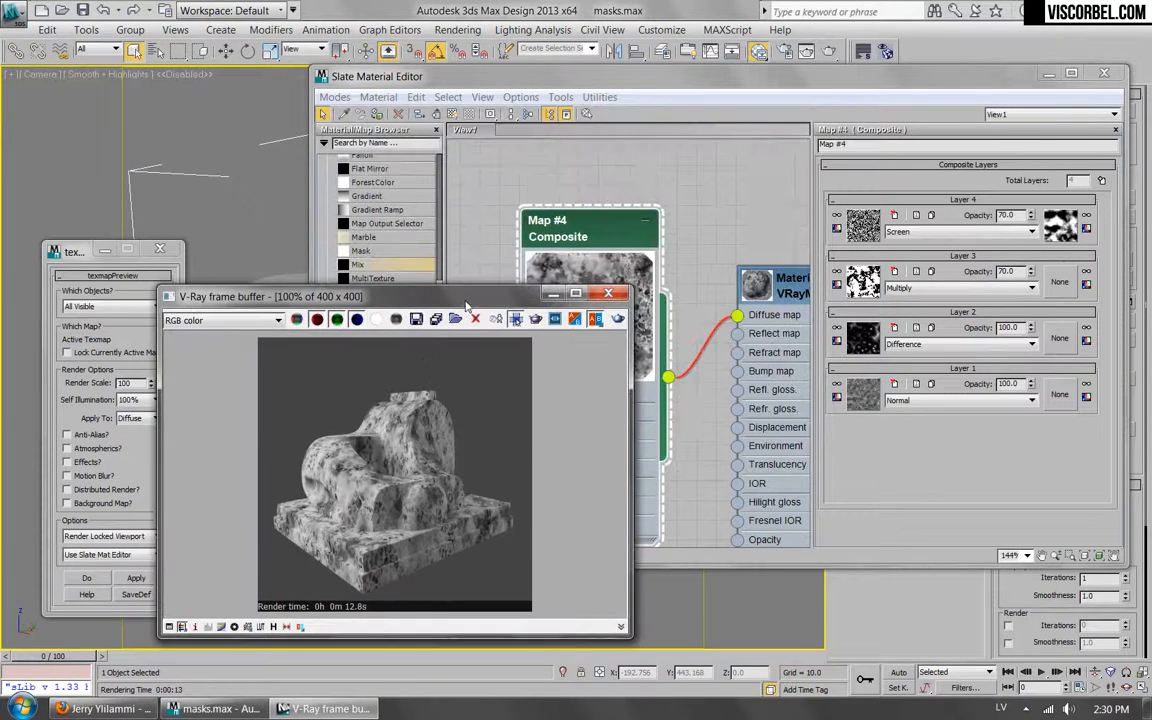
{"action": "left_click", "coordinate": [609, 294]}
Reconnect the Composite map from the VRayMtl's diffuse to its reflect slot and lower the reflection glossiness to 0.58.
{"action": "middle_click_drag", "start_coordinate": [728, 262], "coordinate": [588, 155]}
{"action": "mouse_move", "coordinate": [591, 195]}
{"action": "left_mouse_down"}
{"action": "mouse_move", "coordinate": [593, 261]}
{"action": "mouse_move", "coordinate": [593, 210]}
{"action": "left_mouse_up"}
{"action": "double_click", "coordinate": [671, 172]}
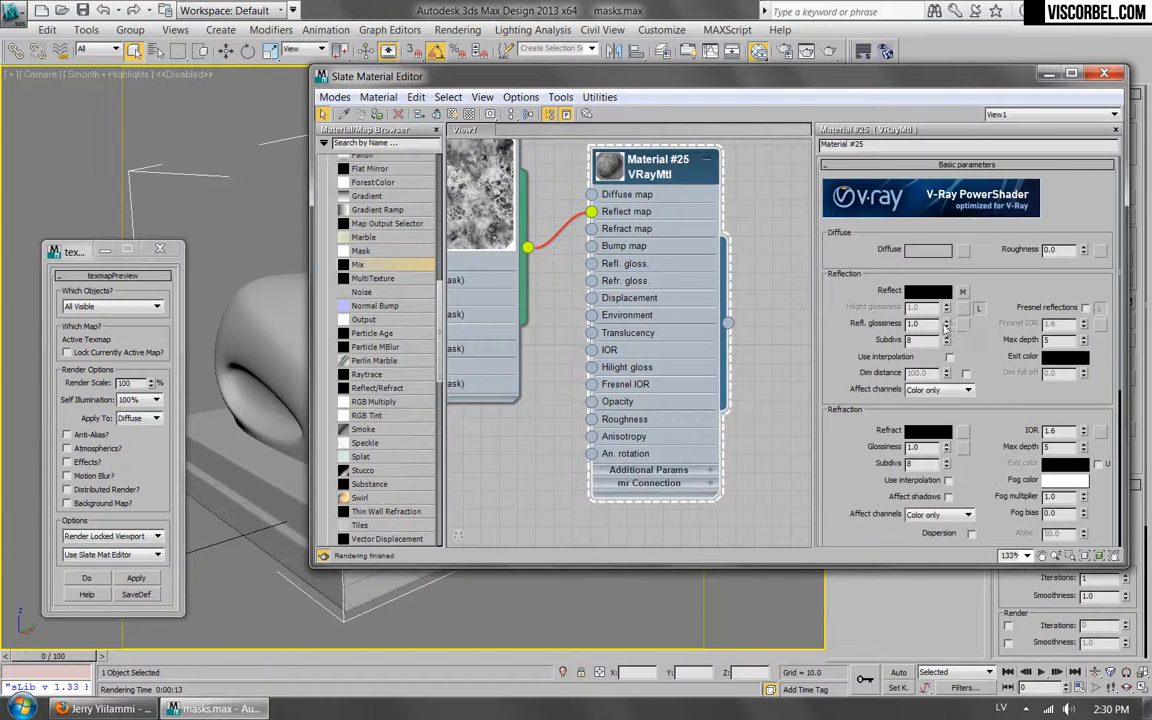
{"action": "left_click_drag", "start_coordinate": [948, 341], "coordinate": [952, 354]}
Render the scene, inspect the masked reflections on the object up close, and dismiss the frame buffer.
{"action": "left_click", "coordinate": [745, 50]}
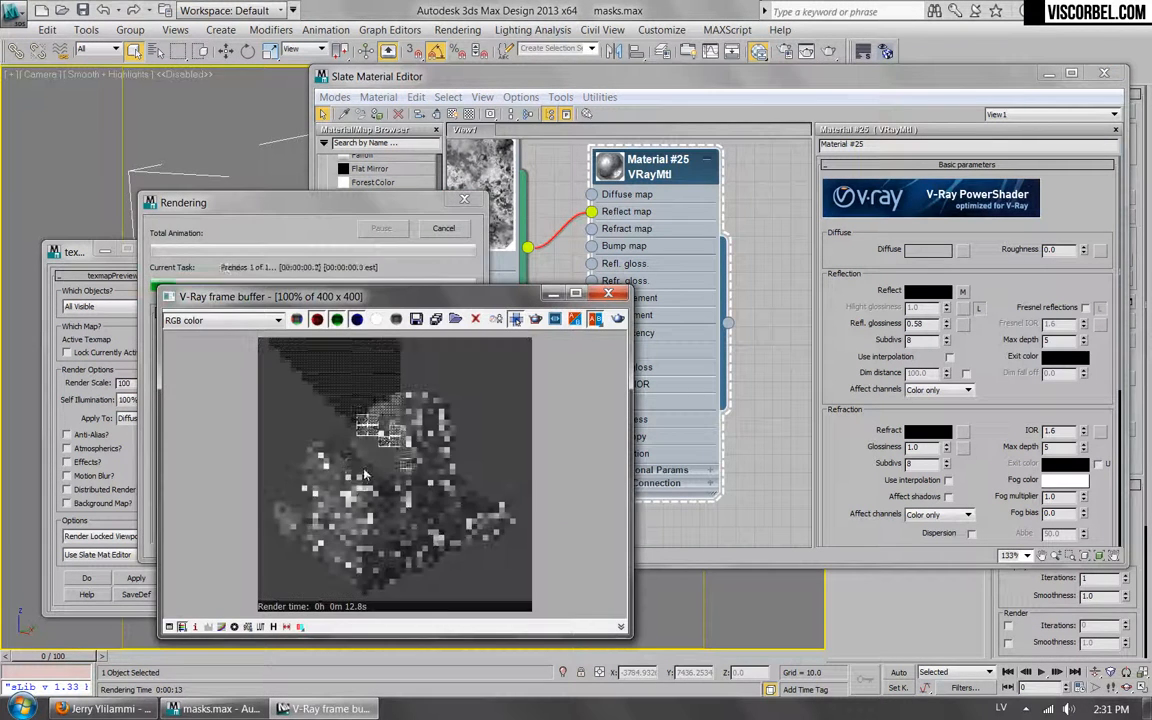
{"action": "scroll", "coordinate": [330, 470], "scroll_direction": "up", "scroll_amount": 1}
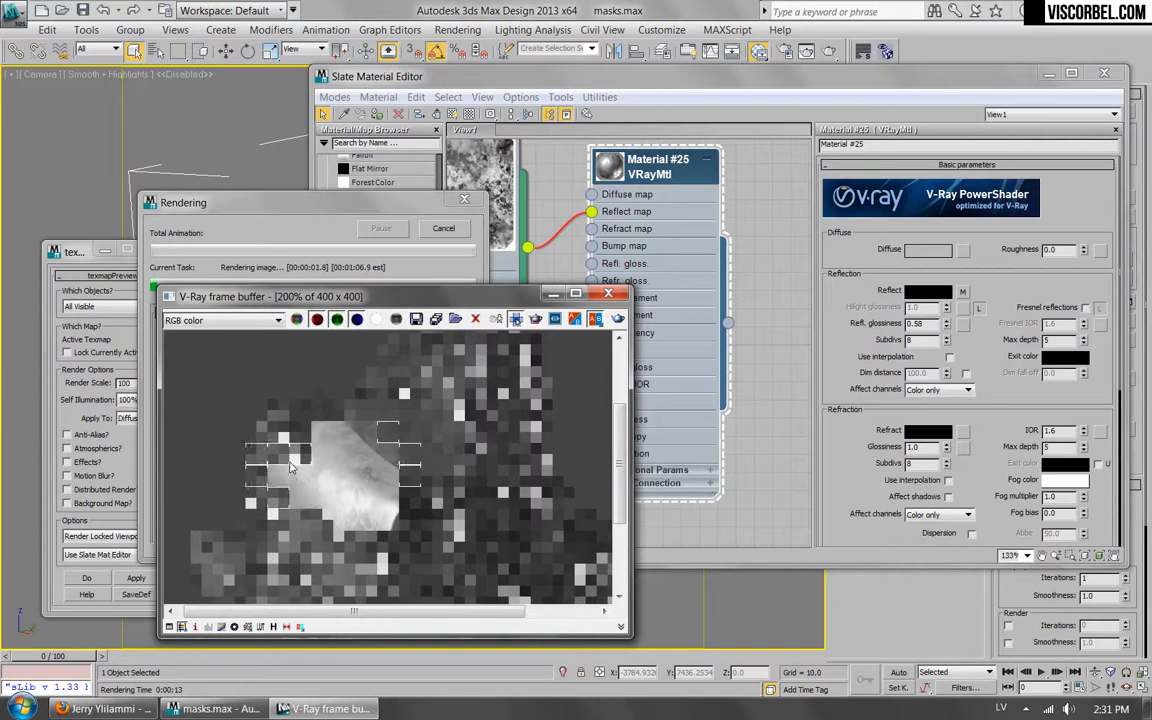
{"action": "scroll", "coordinate": [290, 478], "scroll_direction": "down", "scroll_amount": 1}
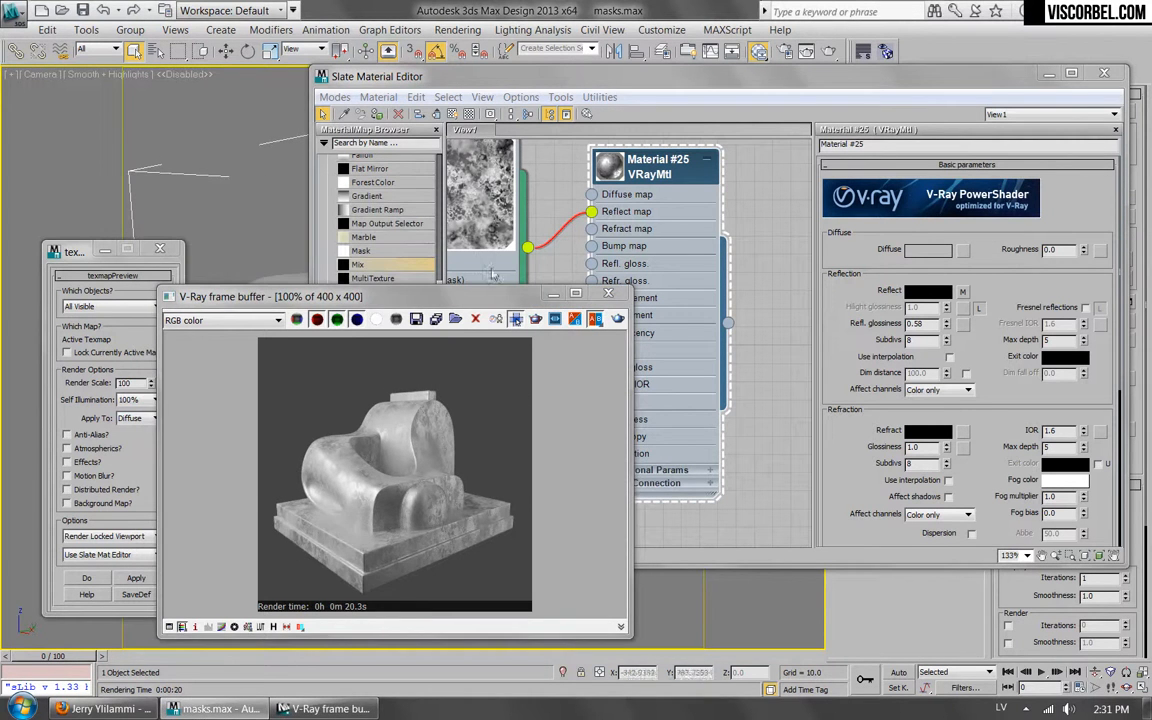
{"action": "left_click_drag", "start_coordinate": [430, 296], "coordinate": [549, 275]}
{"action": "left_click", "coordinate": [673, 271]}
Lay out the child nodes of the Composite map in the material graph.
{"action": "scroll", "coordinate": [500, 365], "scroll_direction": "down", "scroll_amount": 5}
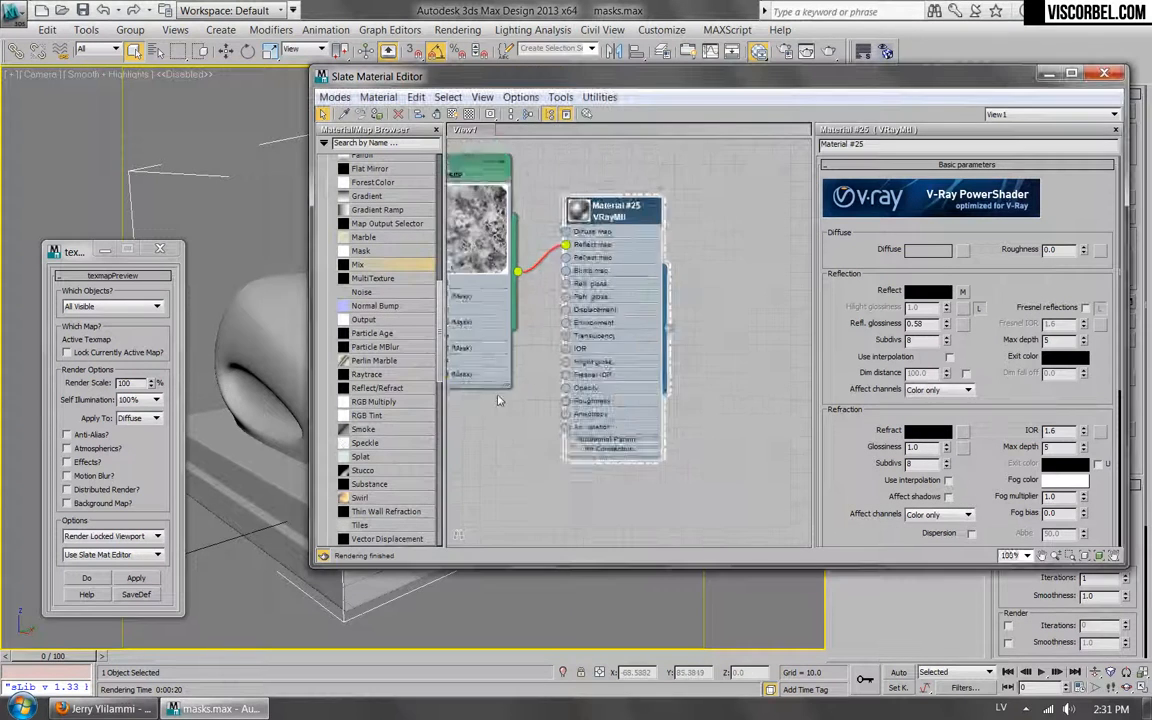
{"action": "middle_click_drag", "start_coordinate": [531, 407], "coordinate": [525, 464]}
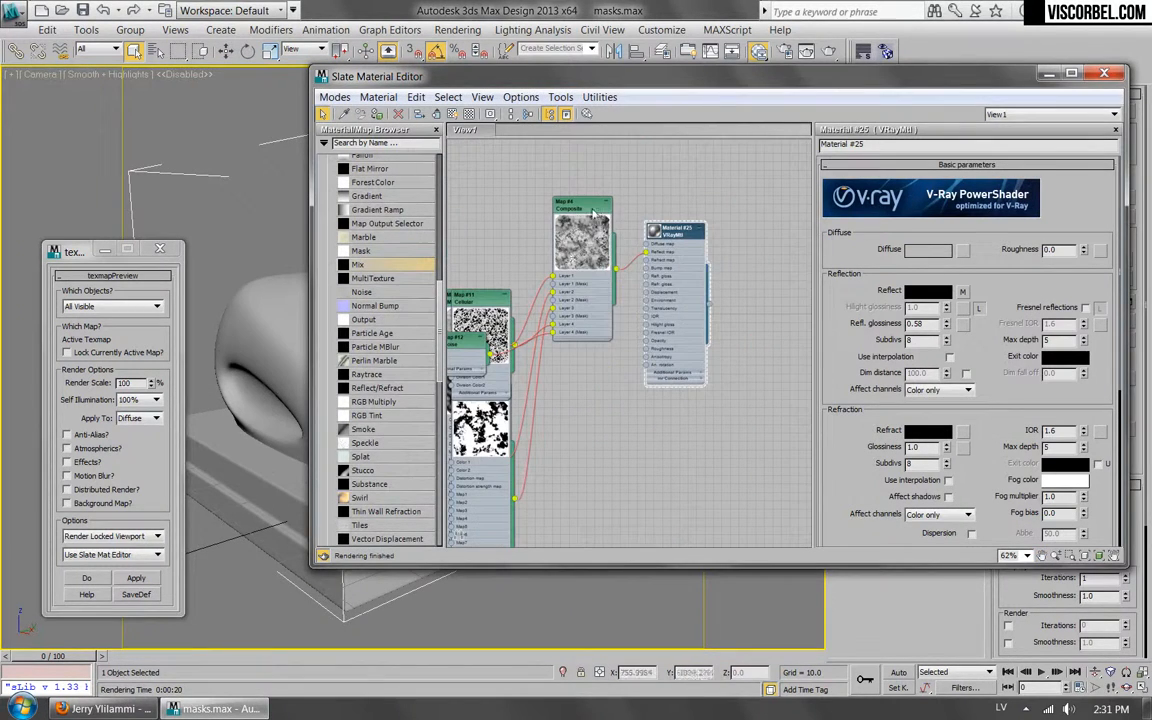
{"action": "right_click", "coordinate": [580, 204]}
{"action": "right_click", "coordinate": [573, 213]}
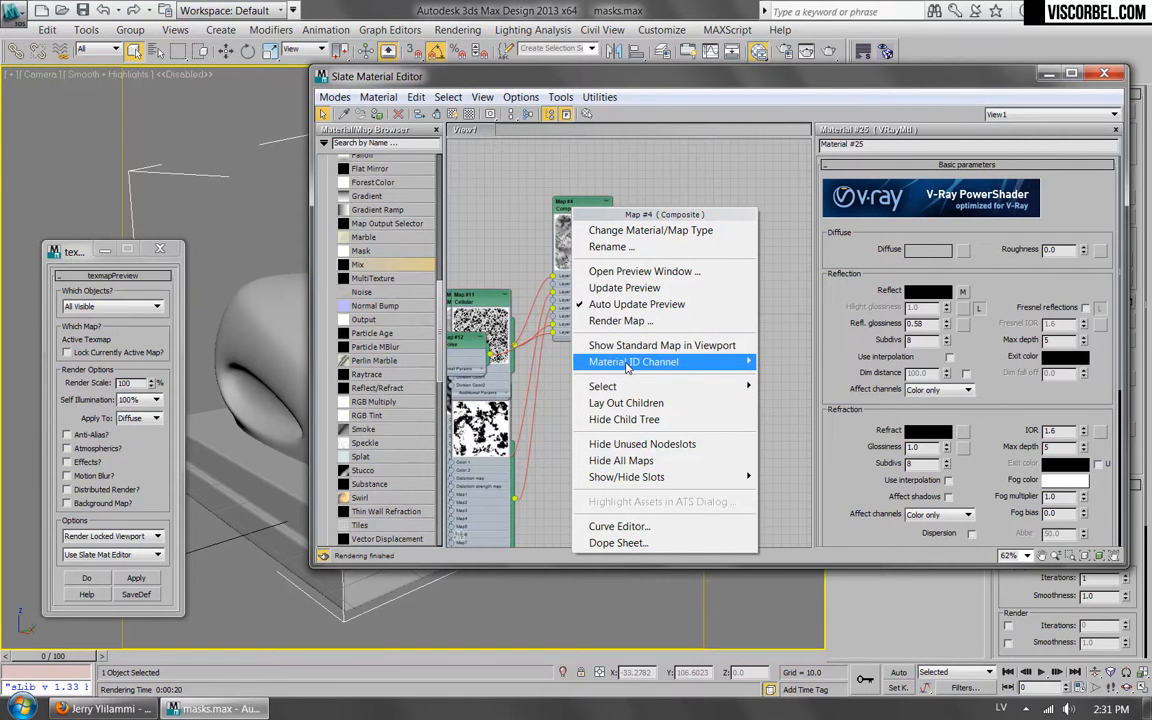
{"action": "mouse_move", "coordinate": [627, 369]}
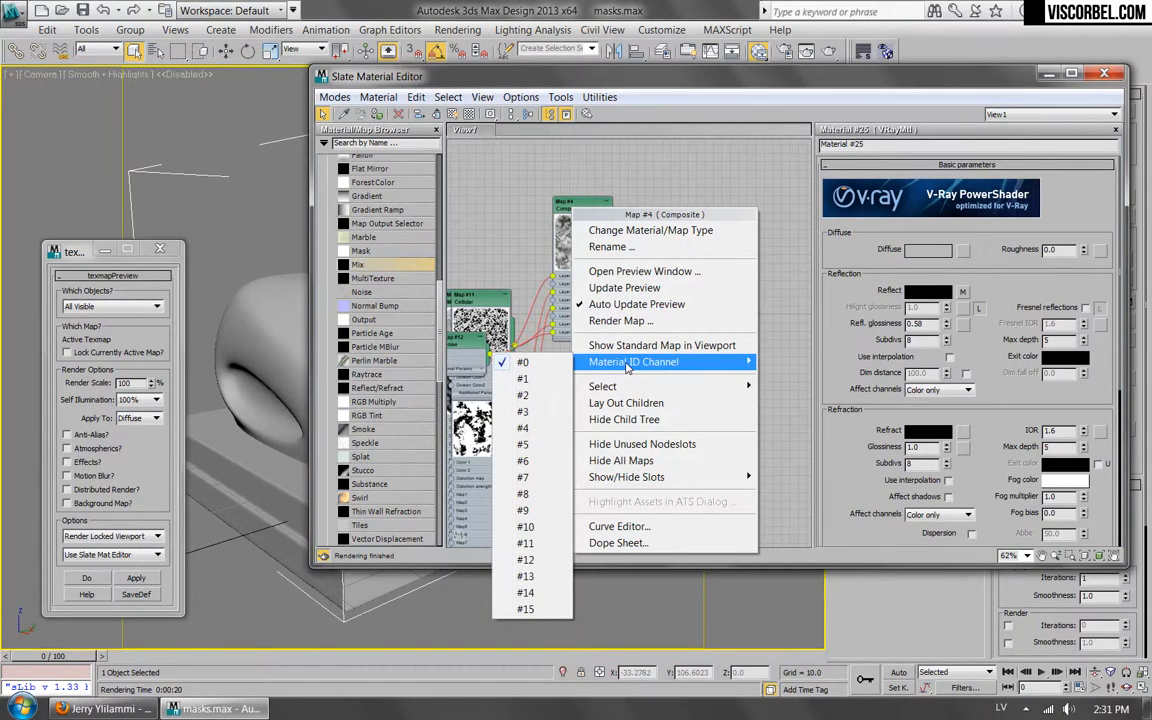
{"action": "left_click", "coordinate": [624, 403]}
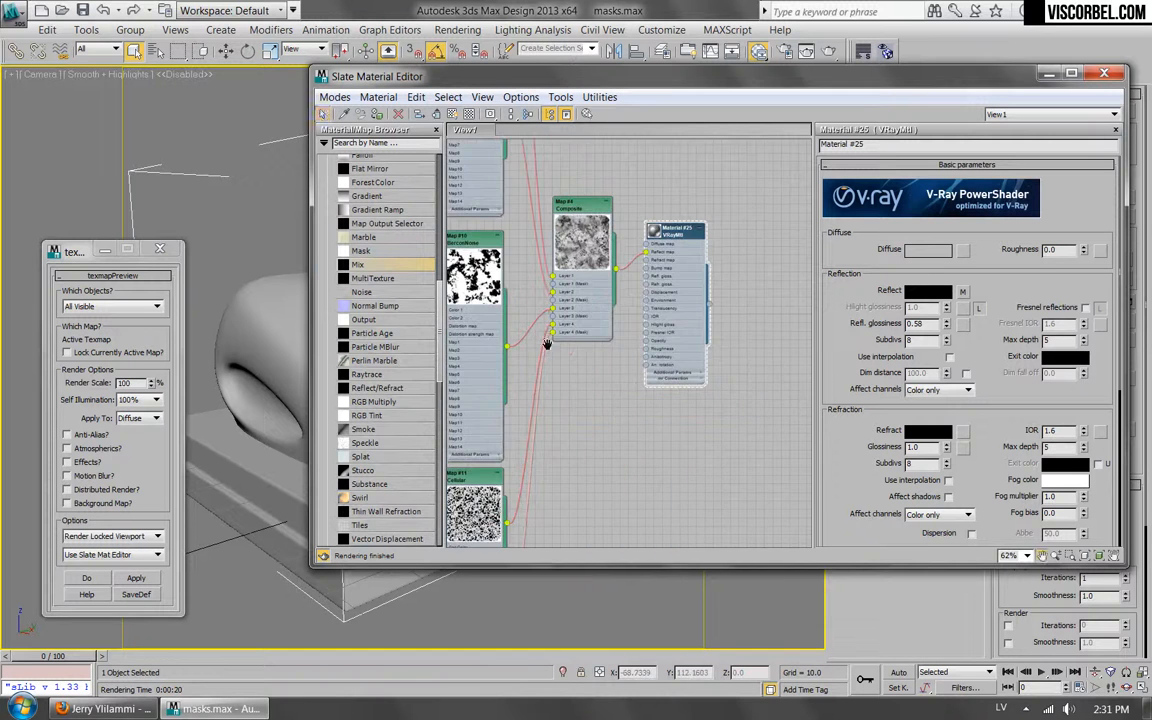
Examine the rearranged node tree feeding the Composite map, from its source maps through to the VRayMtl.
{"action": "scroll", "coordinate": [675, 357], "scroll_direction": "down", "scroll_amount": 5}
{"action": "scroll", "coordinate": [675, 357], "scroll_direction": "up", "scroll_amount": 3}
{"action": "scroll", "coordinate": [675, 357], "scroll_direction": "up", "scroll_amount": 4}
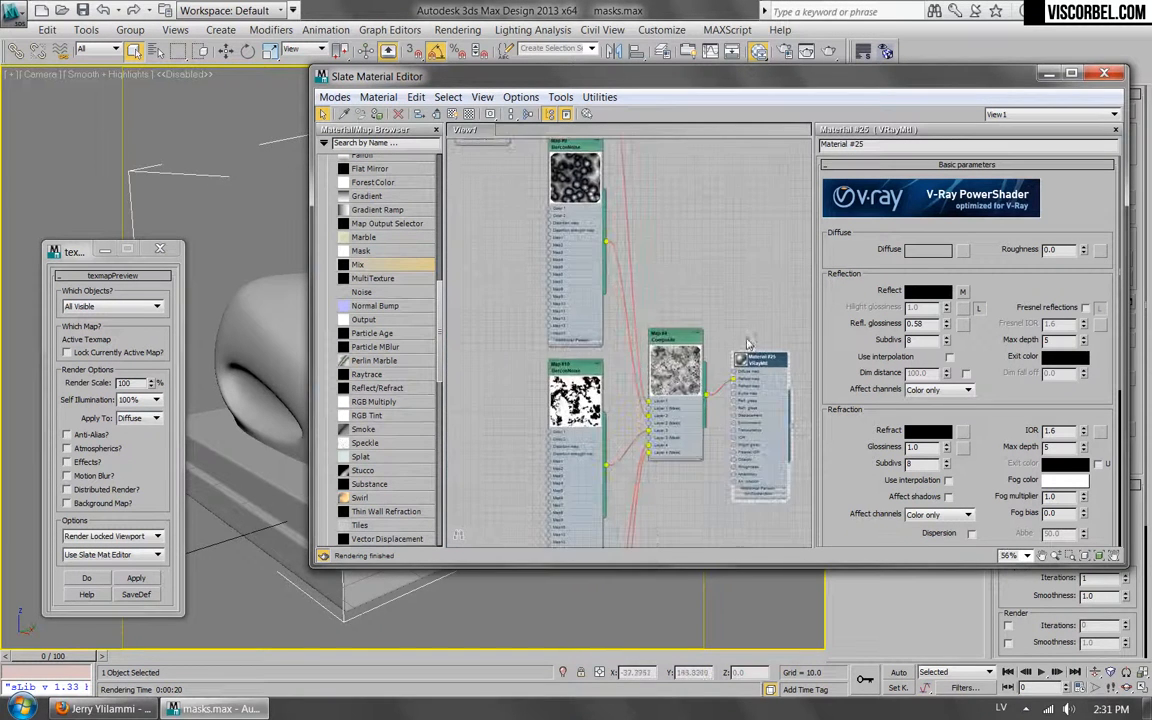
{"action": "mouse_move", "coordinate": [654, 388]}
{"action": "left_mouse_down"}
{"action": "mouse_move", "coordinate": [681, 360]}
{"action": "mouse_move", "coordinate": [640, 425]}
{"action": "mouse_move", "coordinate": [659, 373]}
{"action": "left_mouse_up"}
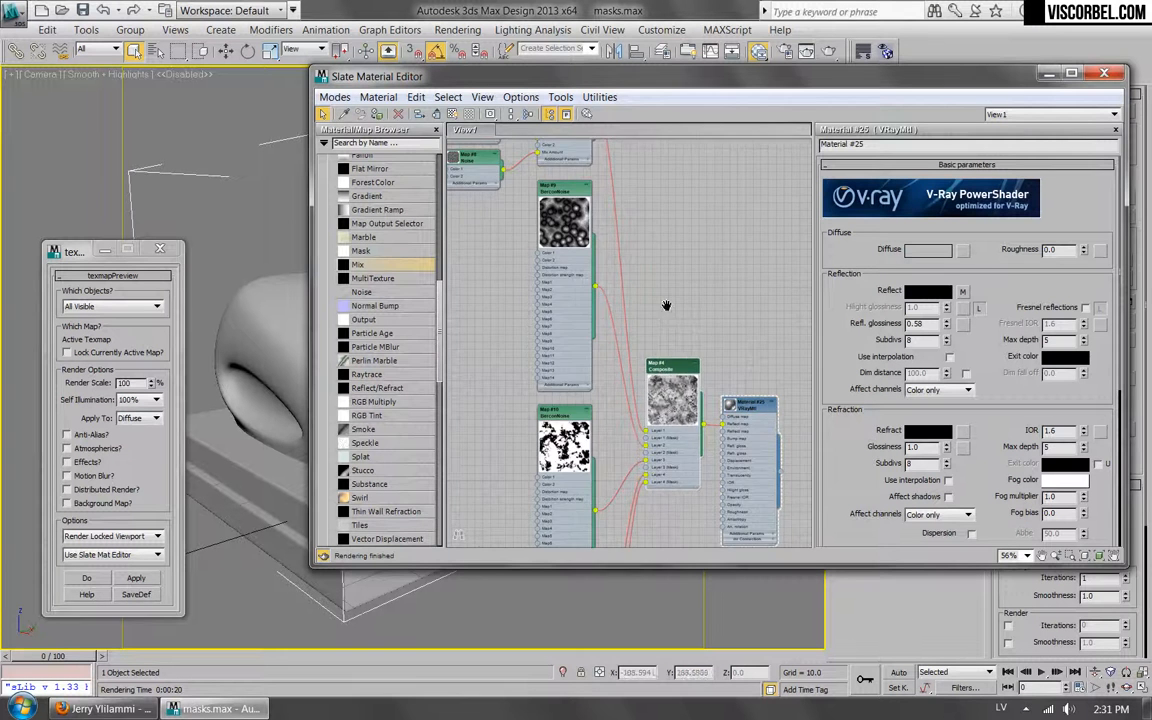
{"action": "scroll", "coordinate": [671, 318], "scroll_direction": "down", "scroll_amount": 10}
{"action": "middle_click_drag", "start_coordinate": [735, 350], "coordinate": [667, 298]}
{"action": "scroll", "coordinate": [540, 275], "scroll_direction": "up", "scroll_amount": 6}
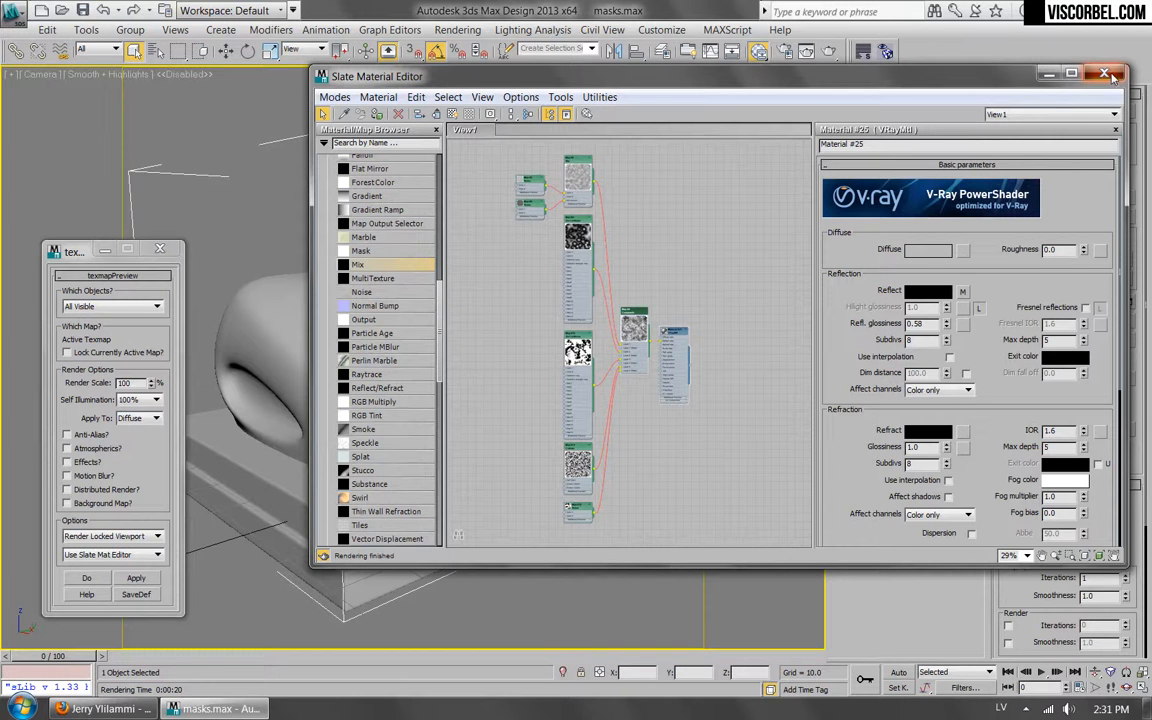
Add a new VRayMtl material in the empty area below the existing node tree.
{"action": "middle_click_drag", "start_coordinate": [640, 464], "coordinate": [636, 340]}
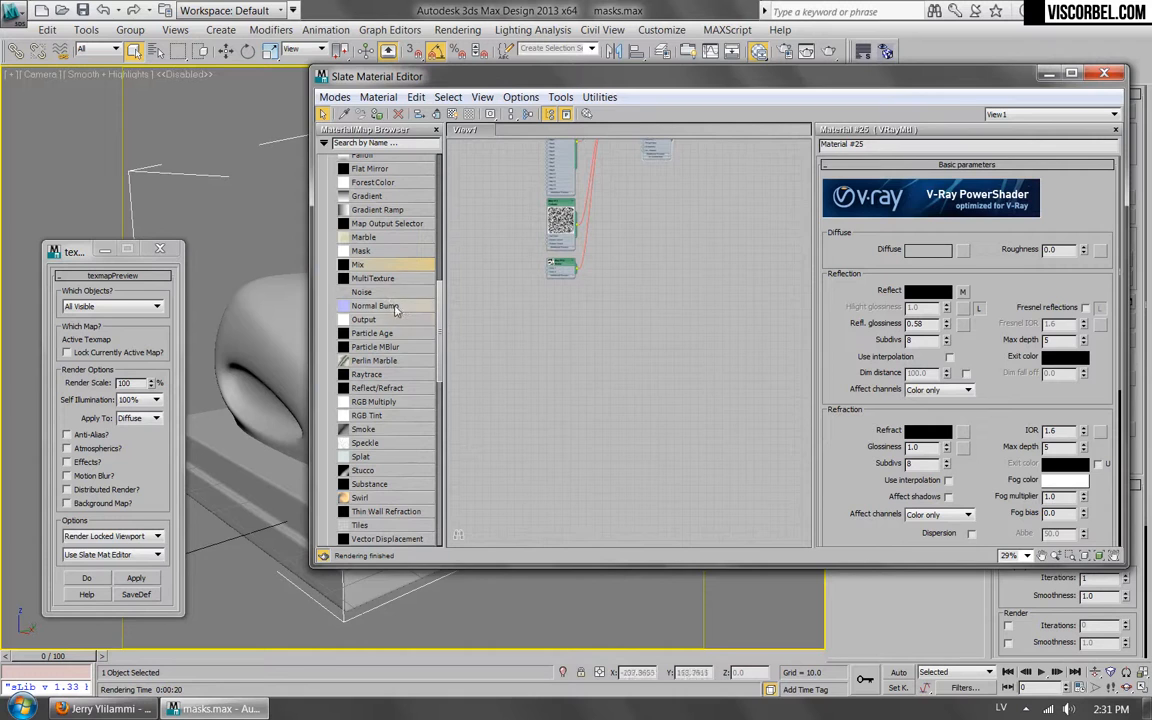
{"action": "left_click_drag", "start_coordinate": [630, 76], "coordinate": [650, 110]}
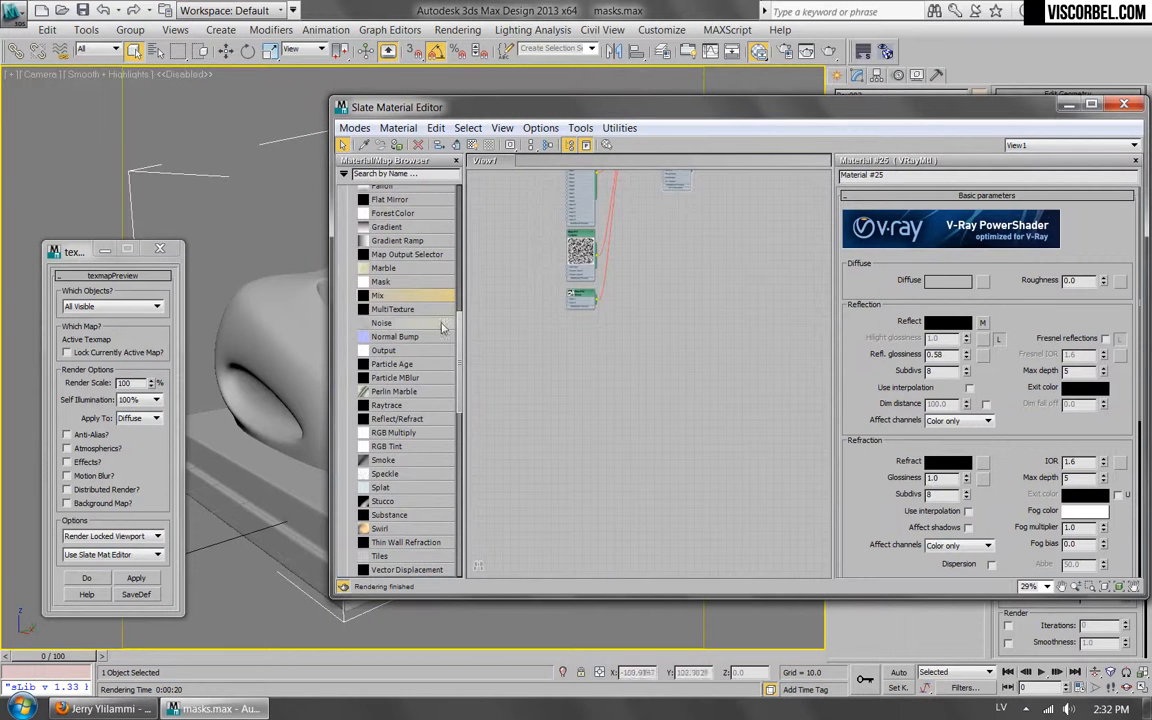
{"action": "left_click_drag", "start_coordinate": [458, 342], "coordinate": [463, 472]}
{"action": "scroll", "coordinate": [378, 290], "scroll_direction": "up", "scroll_amount": 15}
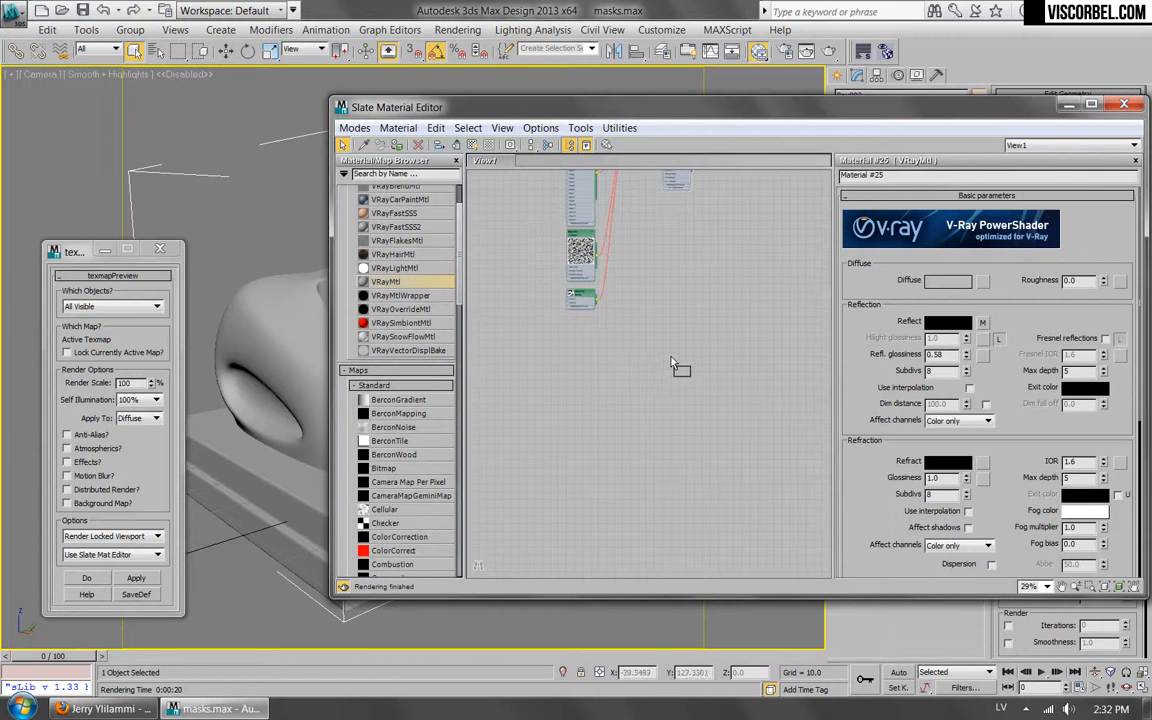
{"action": "left_click_drag", "start_coordinate": [671, 362], "coordinate": [658, 355]}
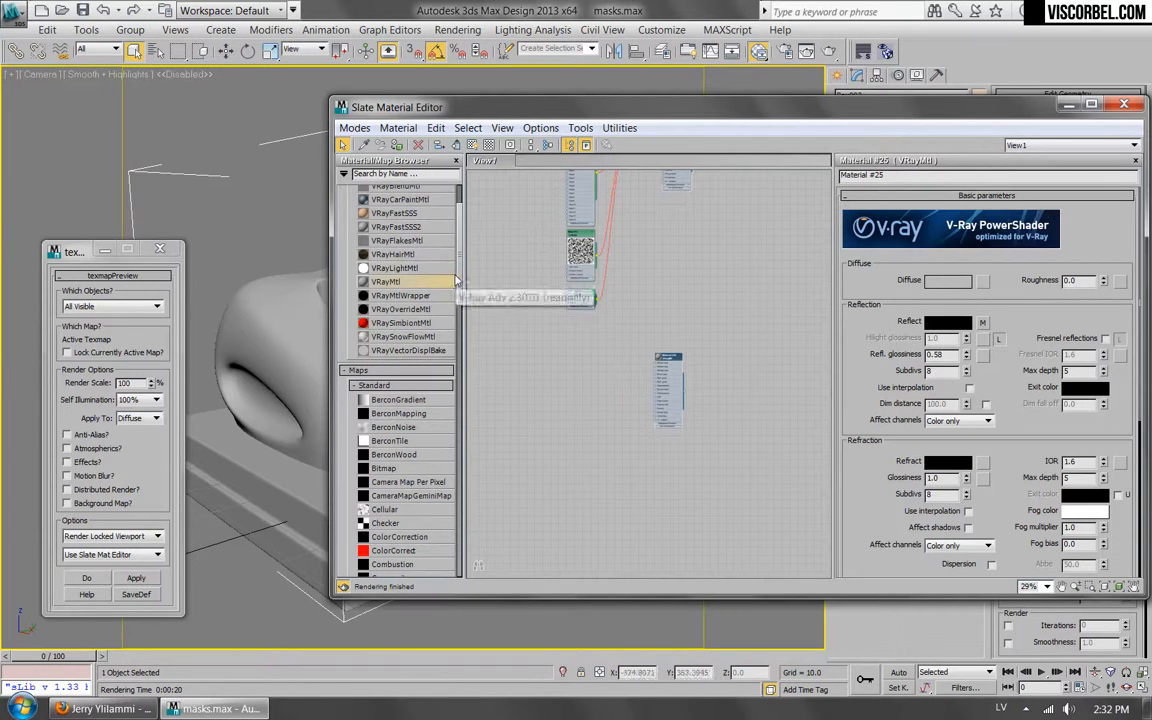
Add a VRayDirt map and connect it to the new VRayMtl's diffuse slot.
{"action": "left_click_drag", "start_coordinate": [459, 246], "coordinate": [448, 445]}
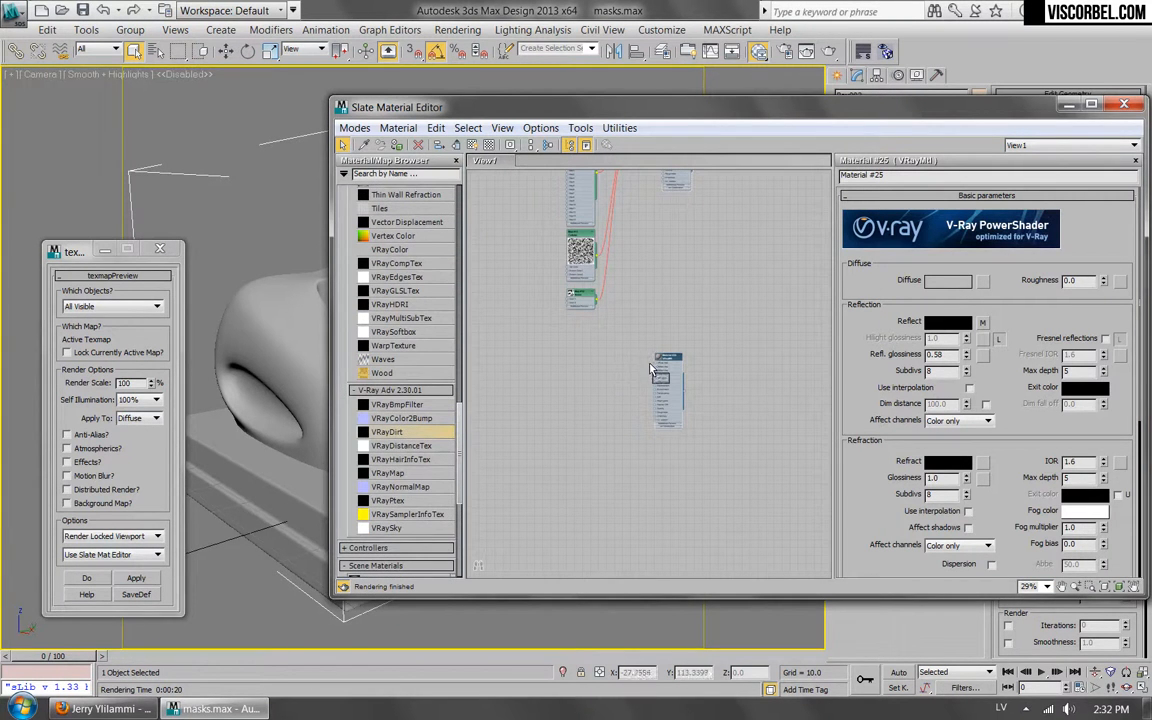
{"action": "left_click_drag", "start_coordinate": [654, 362], "coordinate": [703, 343]}
{"action": "scroll", "coordinate": [642, 358], "scroll_direction": "up", "scroll_amount": 5}
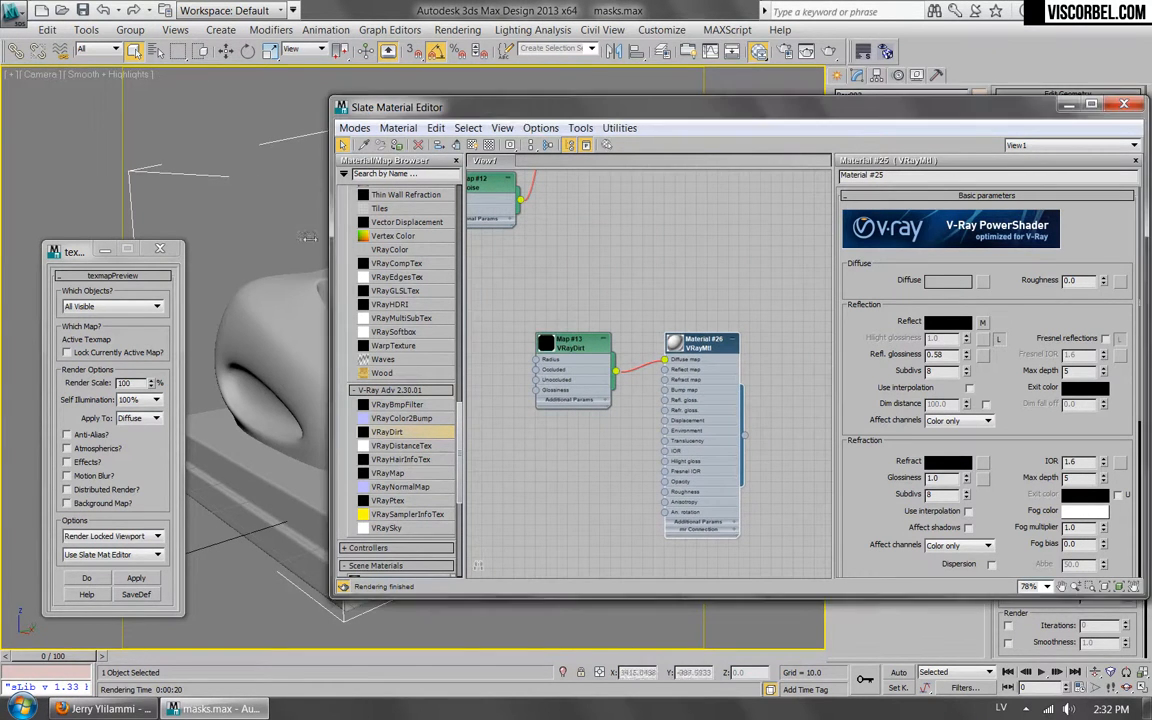
Open the VRayDirt map's parameters from the new material, render a texmapPreview of it, and dismiss the render windows.
{"action": "left_click", "coordinate": [148, 578]}
{"action": "left_click", "coordinate": [663, 414]}
{"action": "double_click", "coordinate": [701, 342]}
{"action": "left_click", "coordinate": [985, 283]}
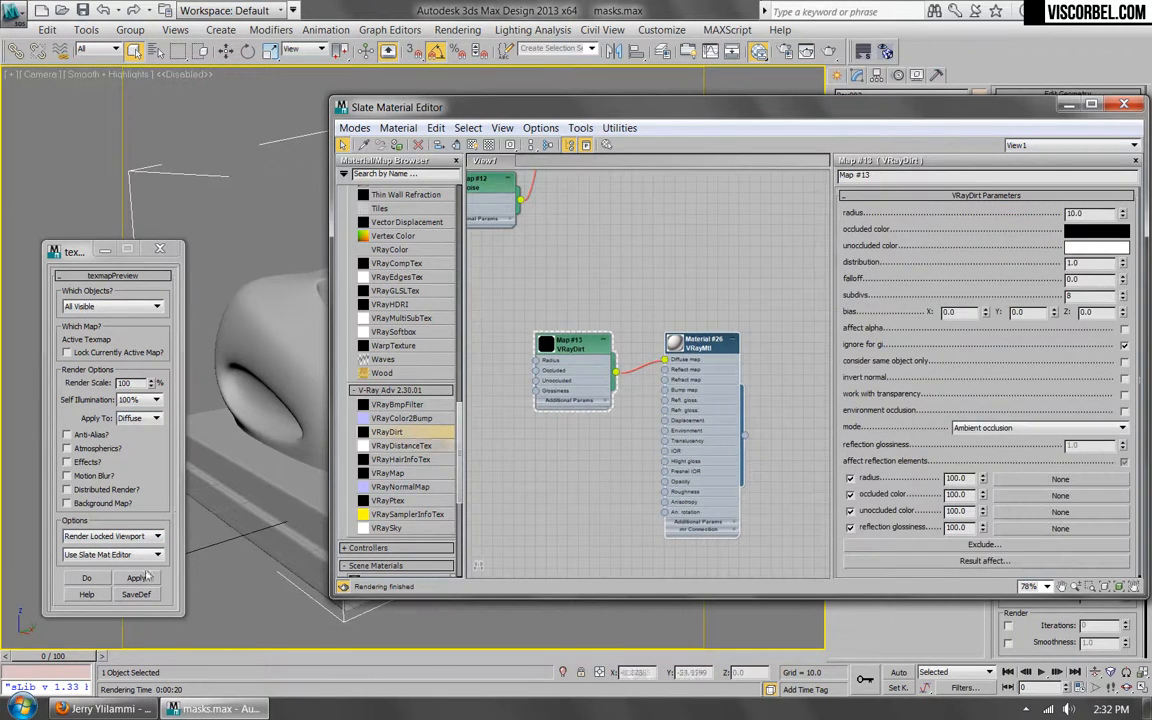
{"action": "left_click", "coordinate": [154, 578]}
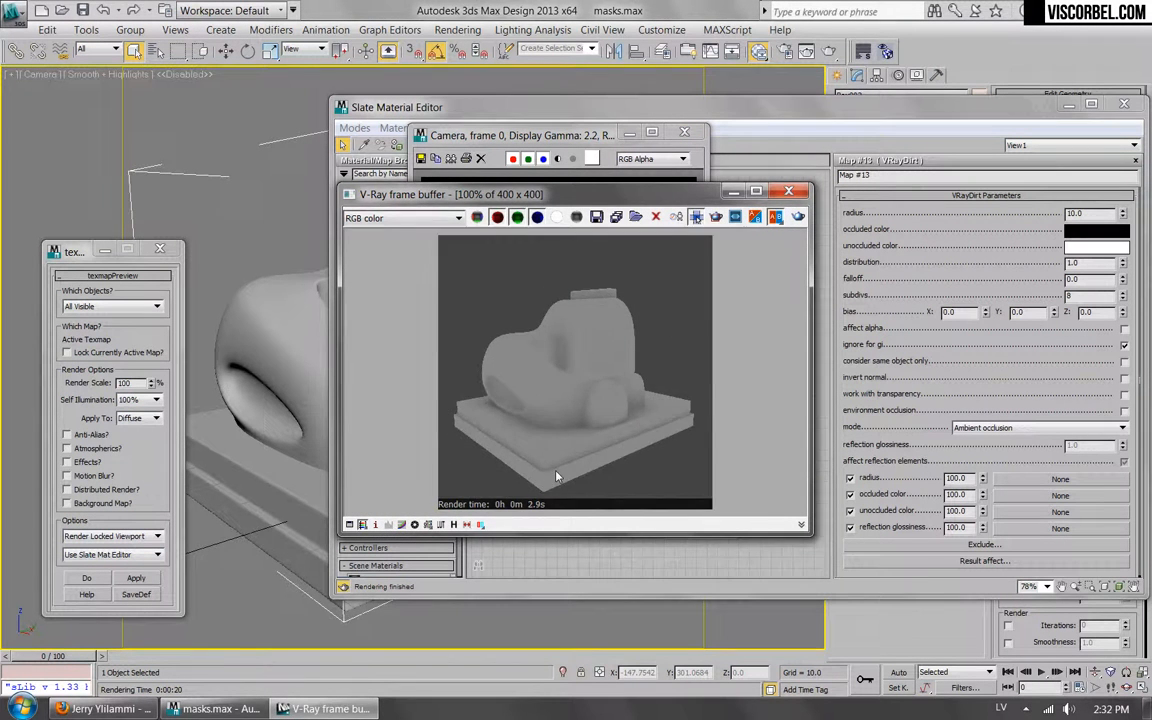
{"action": "left_click", "coordinate": [789, 190]}
{"action": "left_click", "coordinate": [684, 131]}
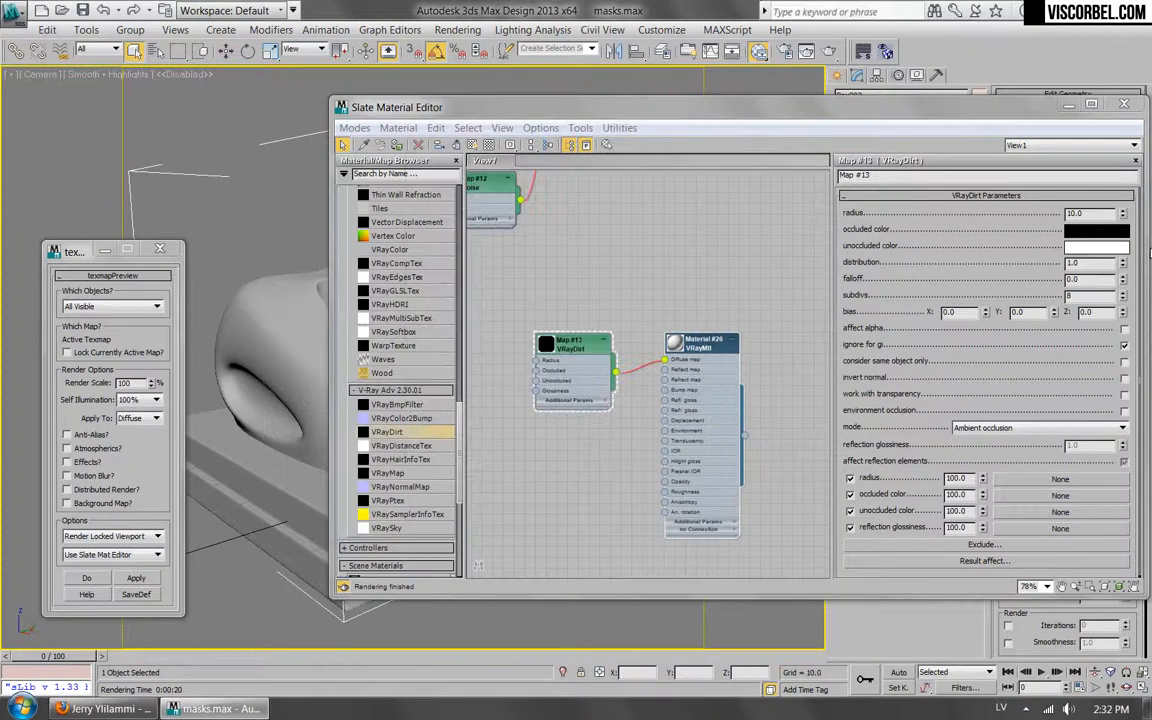
Swap the VRayDirt map's occluded and unoccluded colors, making occluded white, and preview the result on the object.
{"action": "left_click_drag", "start_coordinate": [563, 357], "coordinate": [585, 308]}
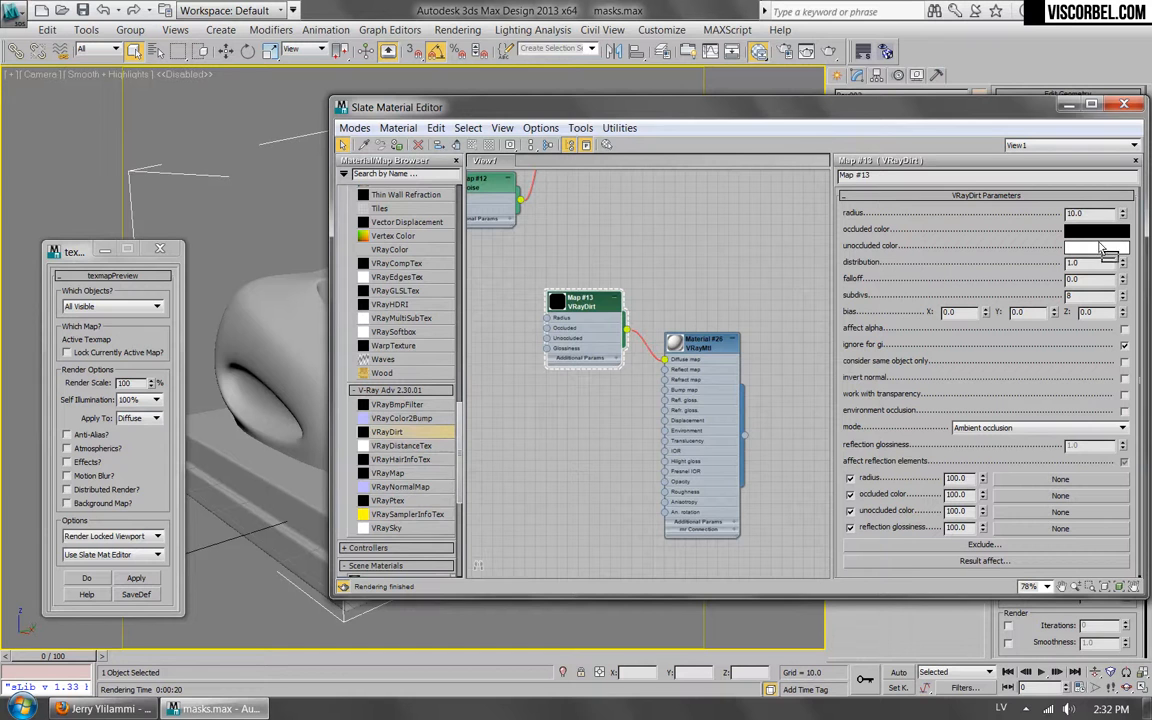
{"action": "left_click_drag", "start_coordinate": [1097, 250], "coordinate": [1097, 230]}
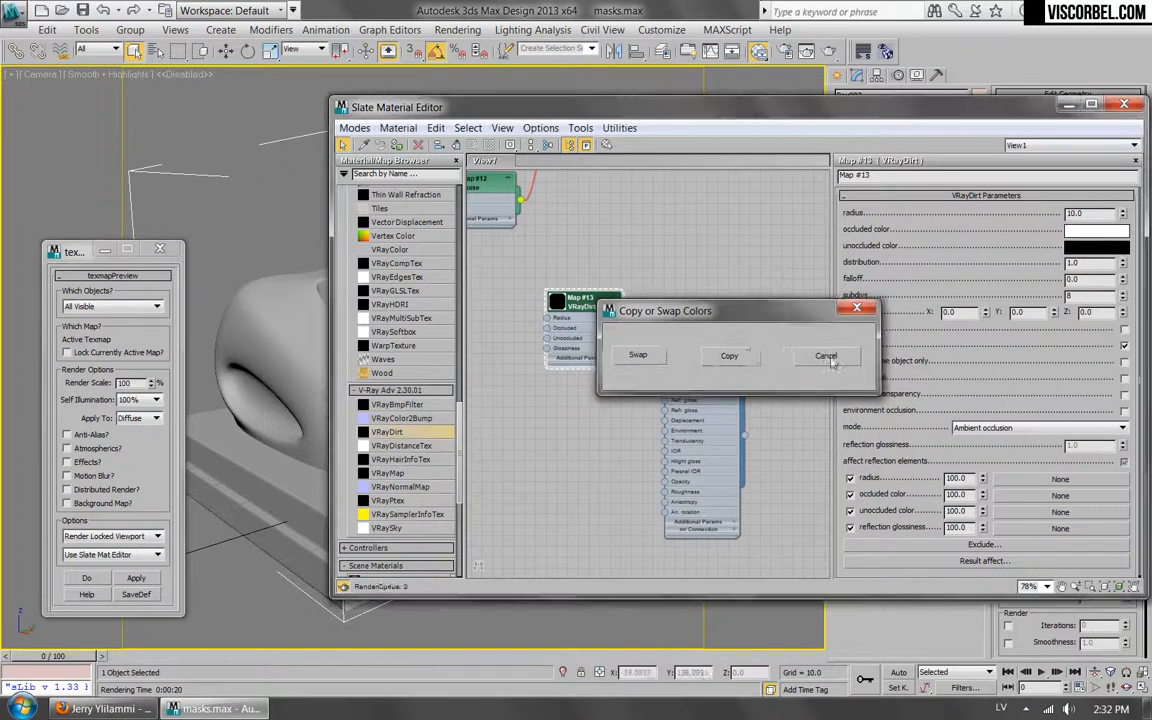
{"action": "left_click", "coordinate": [632, 357]}
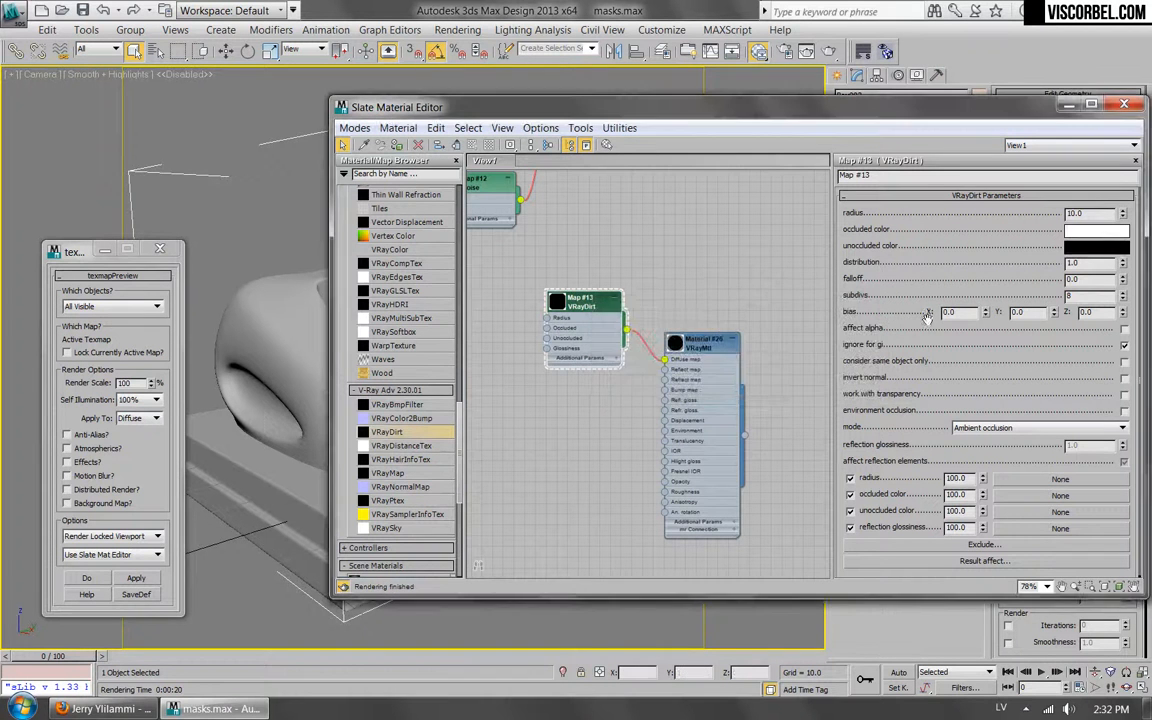
{"action": "left_click", "coordinate": [135, 578]}
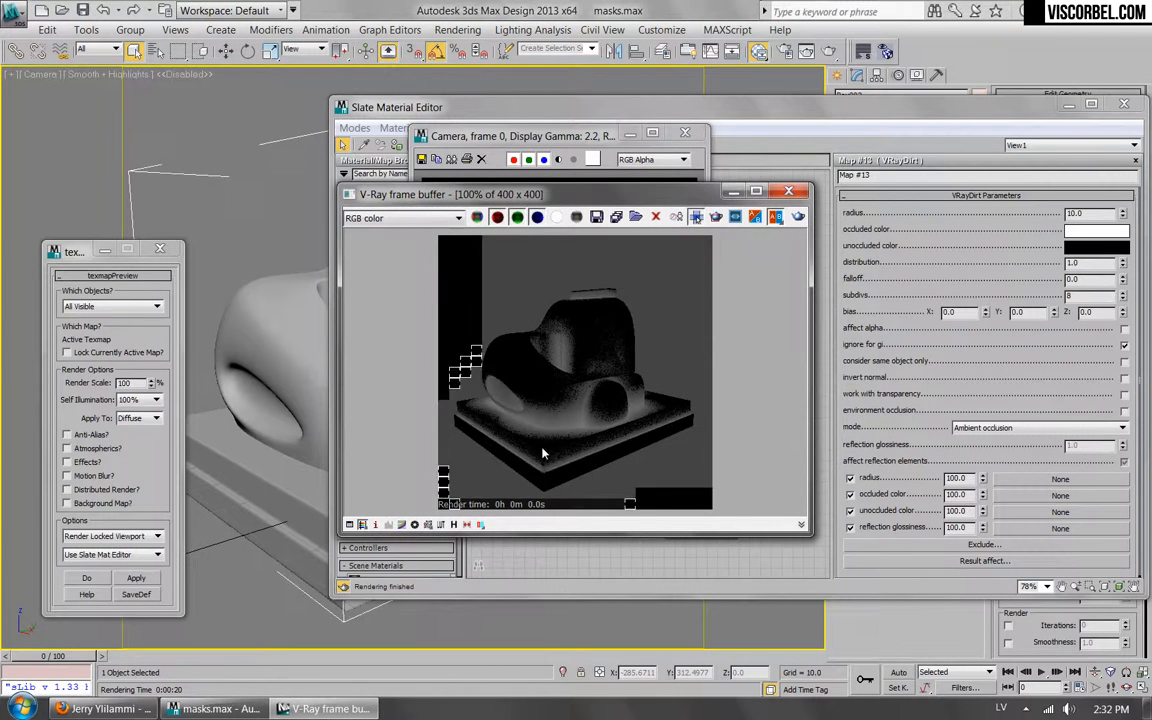
{"action": "left_click", "coordinate": [789, 191]}
{"action": "left_click", "coordinate": [686, 135]}
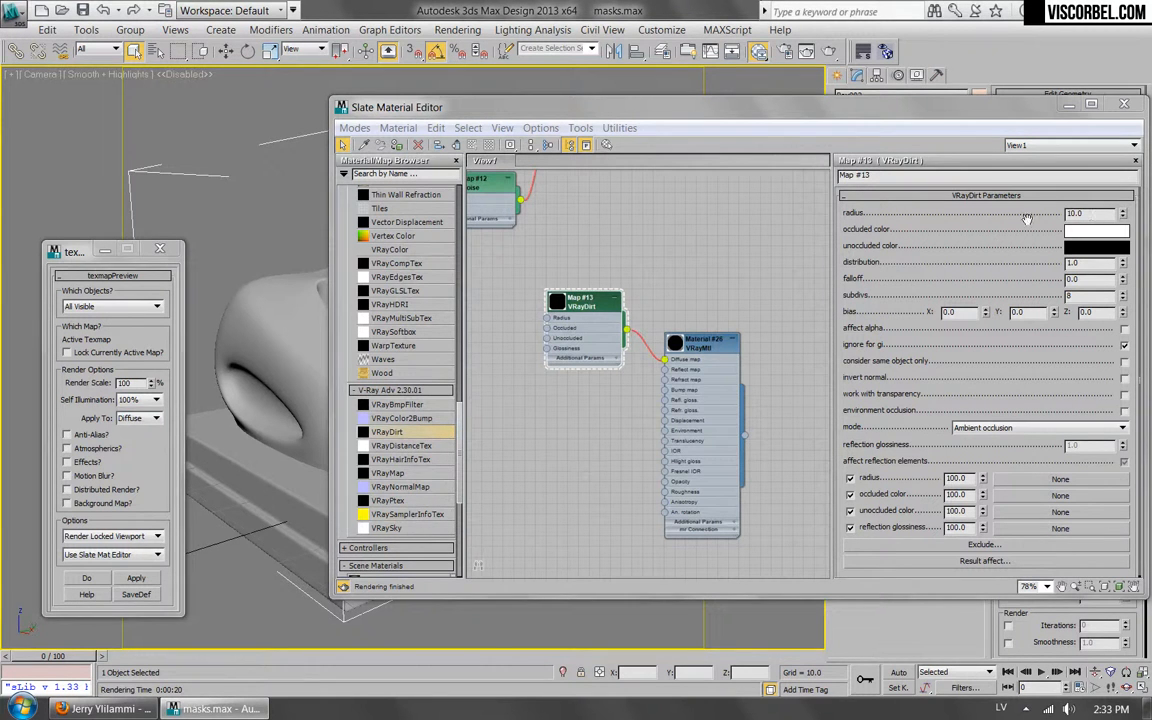
Enable invert normal on the VRayDirt map and set its falloff to 2.0, previewing the edge mask on the object.
{"action": "left_click", "coordinate": [1124, 378]}
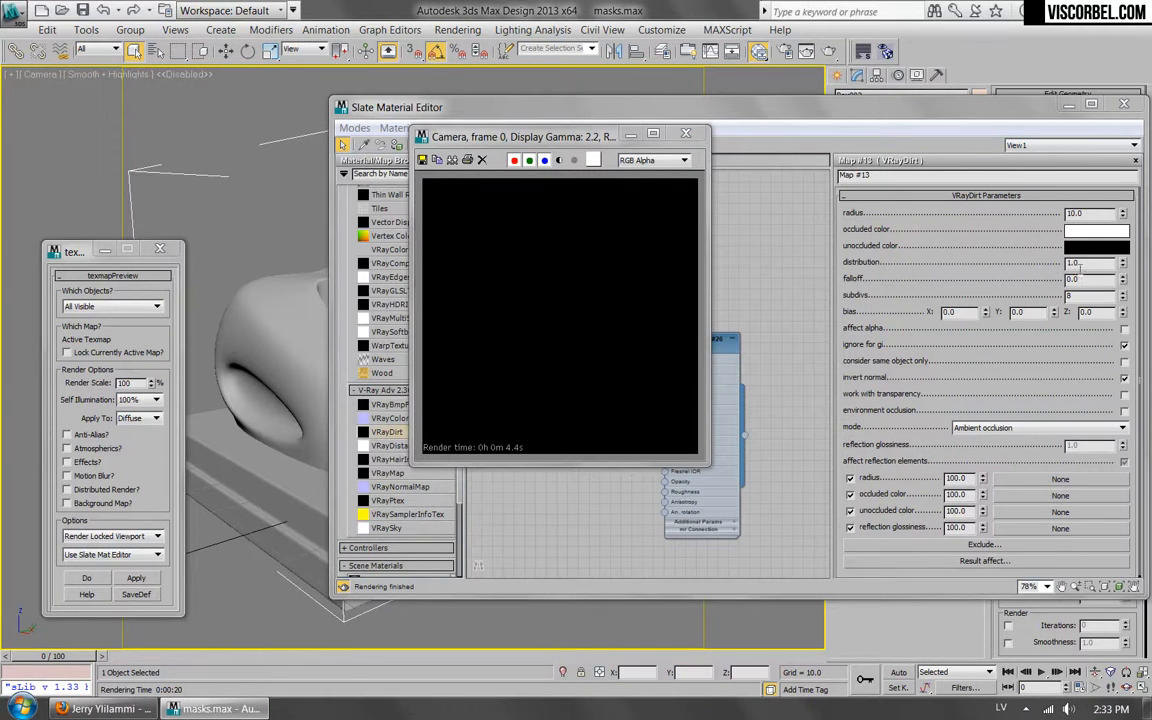
{"action": "left_click", "coordinate": [817, 142]}
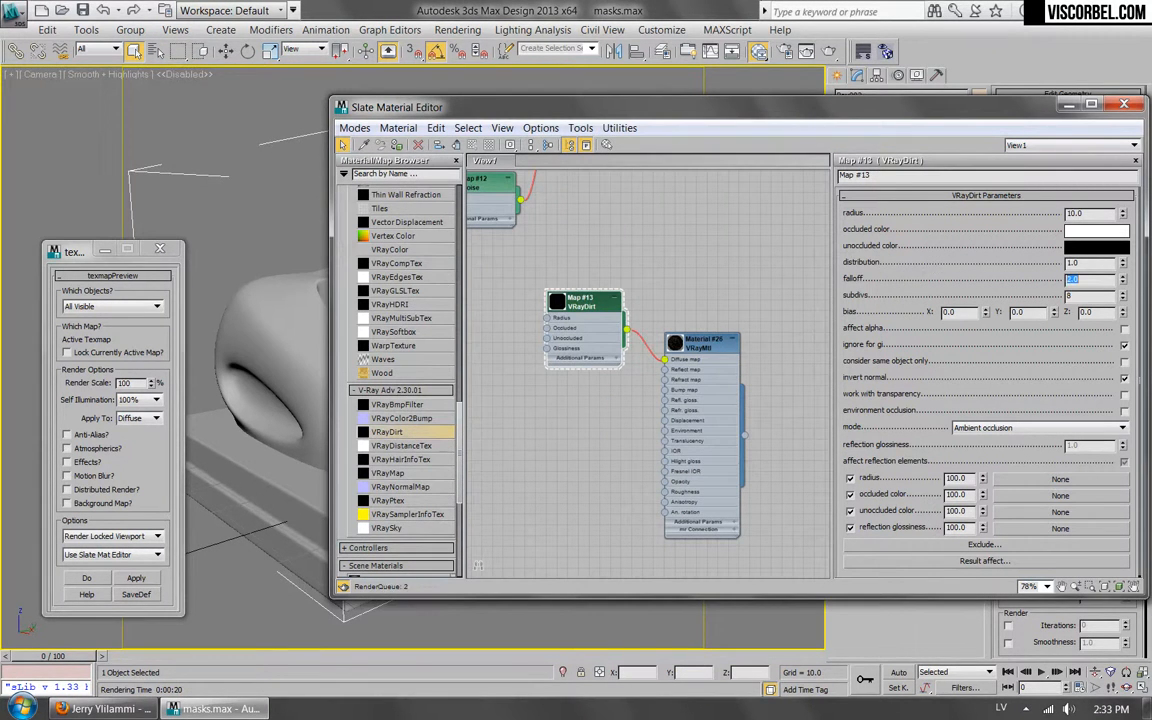
{"action": "key", "text": "Return"}
{"action": "left_click", "coordinate": [118, 578]}
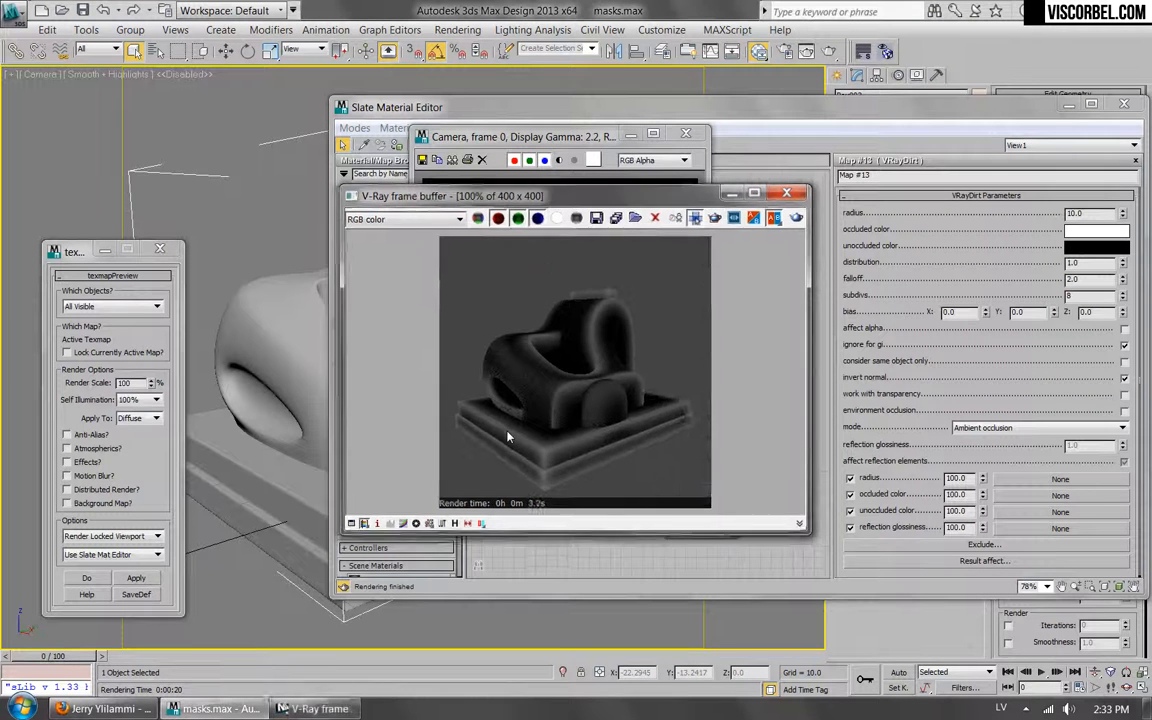
{"action": "left_click", "coordinate": [686, 134]}
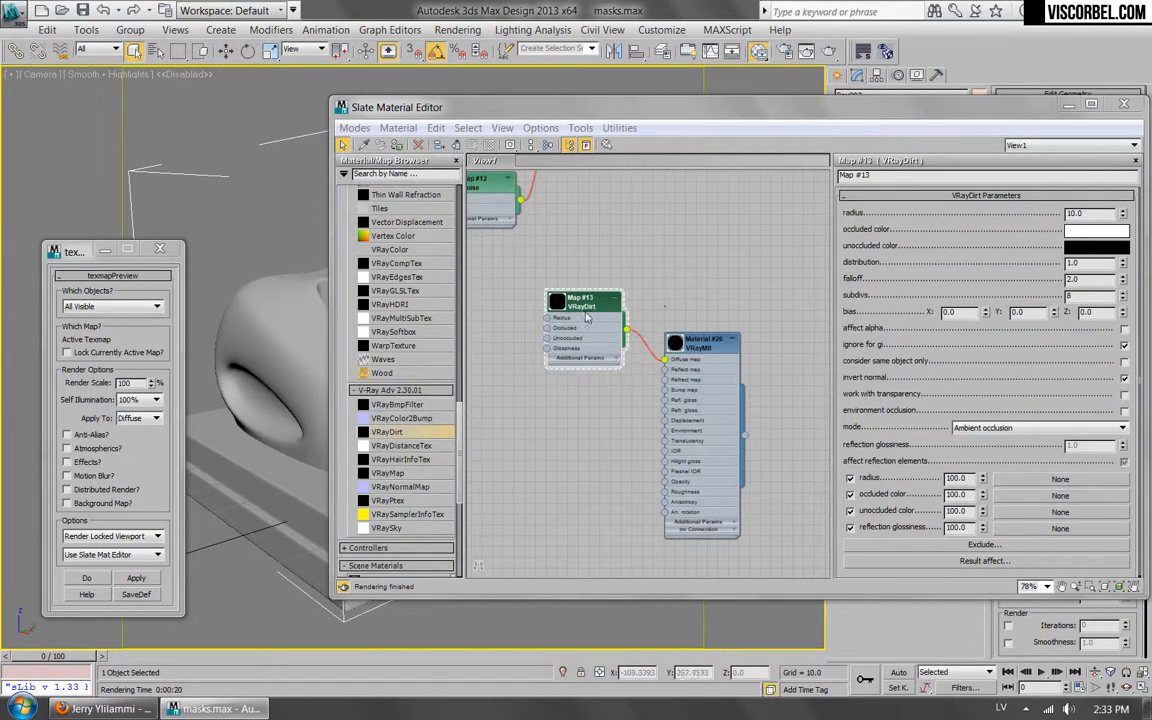
{"action": "left_click_drag", "start_coordinate": [582, 307], "coordinate": [535, 336]}
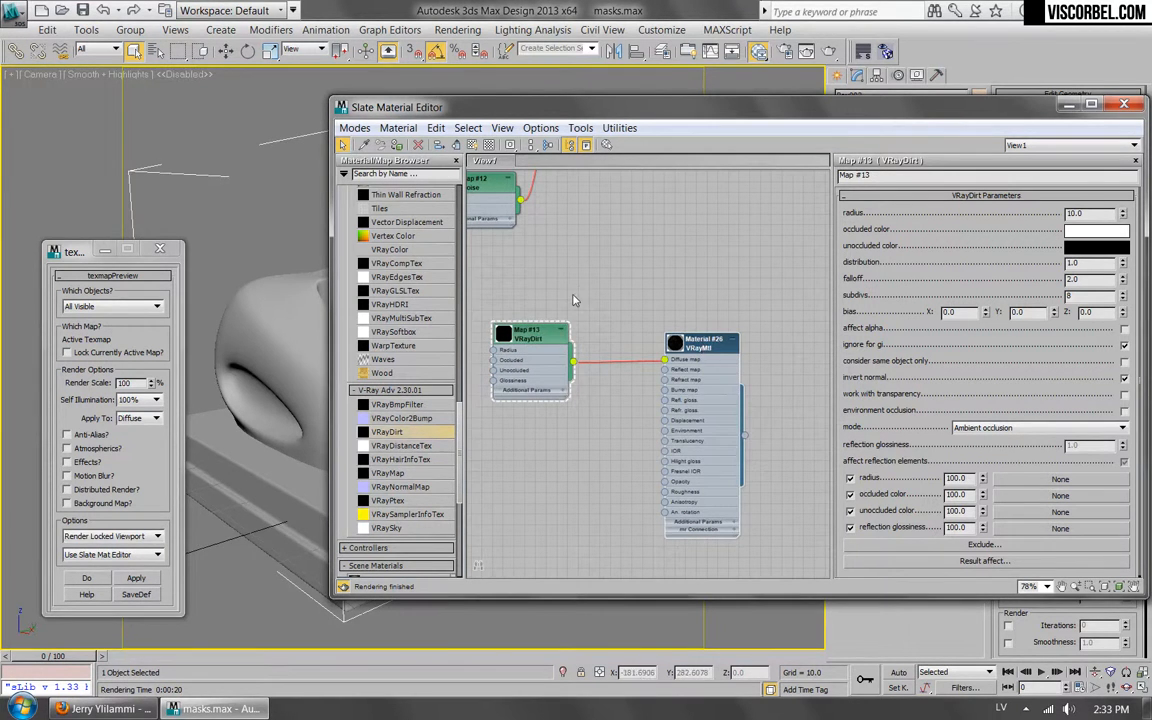
Try copying the VRayDirt map from the material's diffuse into the unoccluded color slot to nest VRayDirt maps, and preview the result.
{"action": "scroll", "coordinate": [529, 310], "scroll_direction": "up", "scroll_amount": 6}
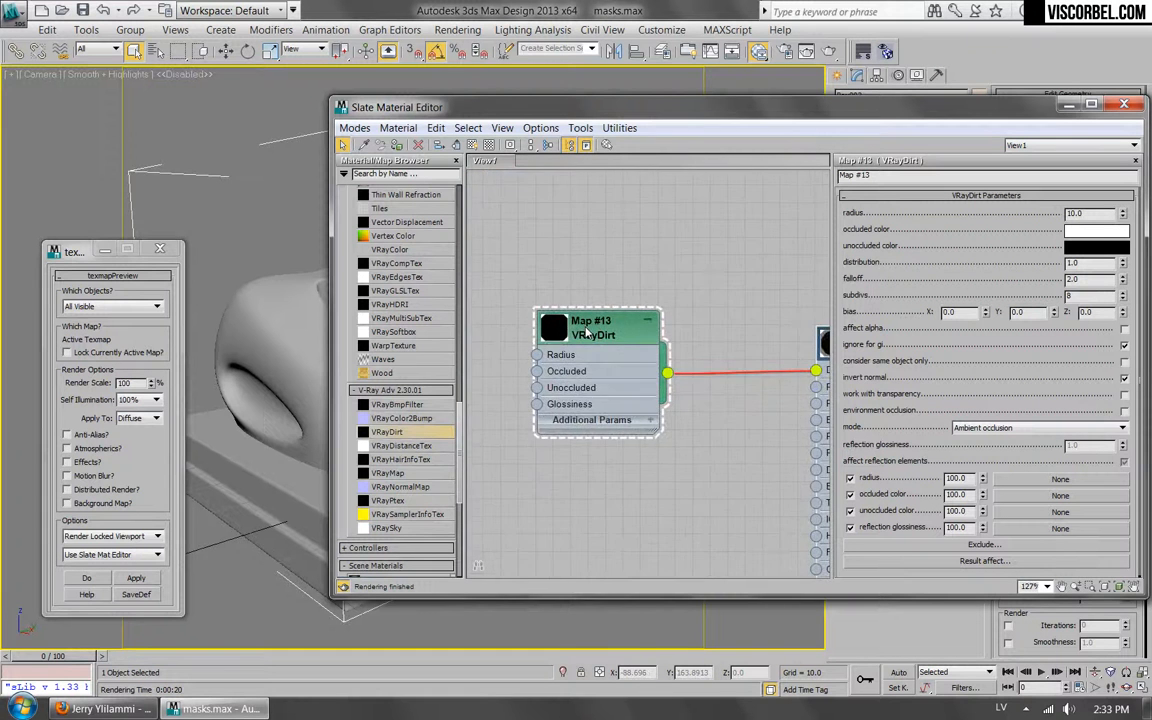
{"action": "scroll", "coordinate": [588, 333], "scroll_direction": "down", "scroll_amount": 4}
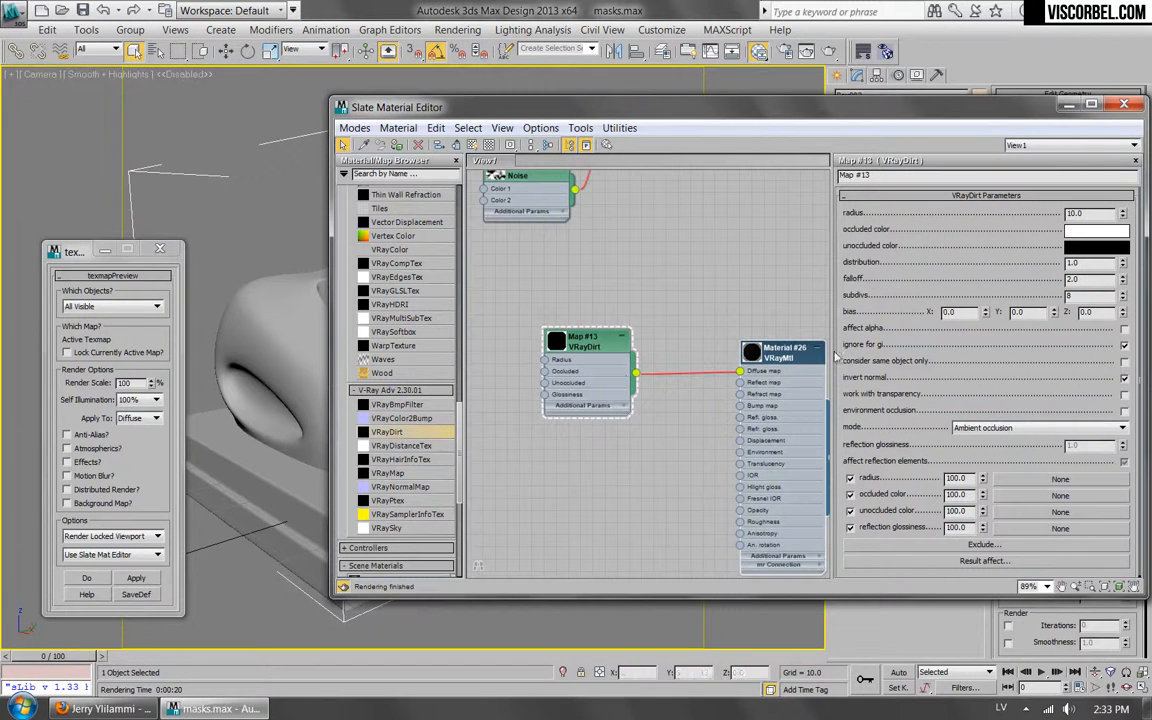
{"action": "double_click", "coordinate": [772, 355]}
{"action": "right_click", "coordinate": [981, 285]}
{"action": "left_click", "coordinate": [1000, 312]}
{"action": "left_click", "coordinate": [982, 282]}
{"action": "right_click", "coordinate": [1040, 518]}
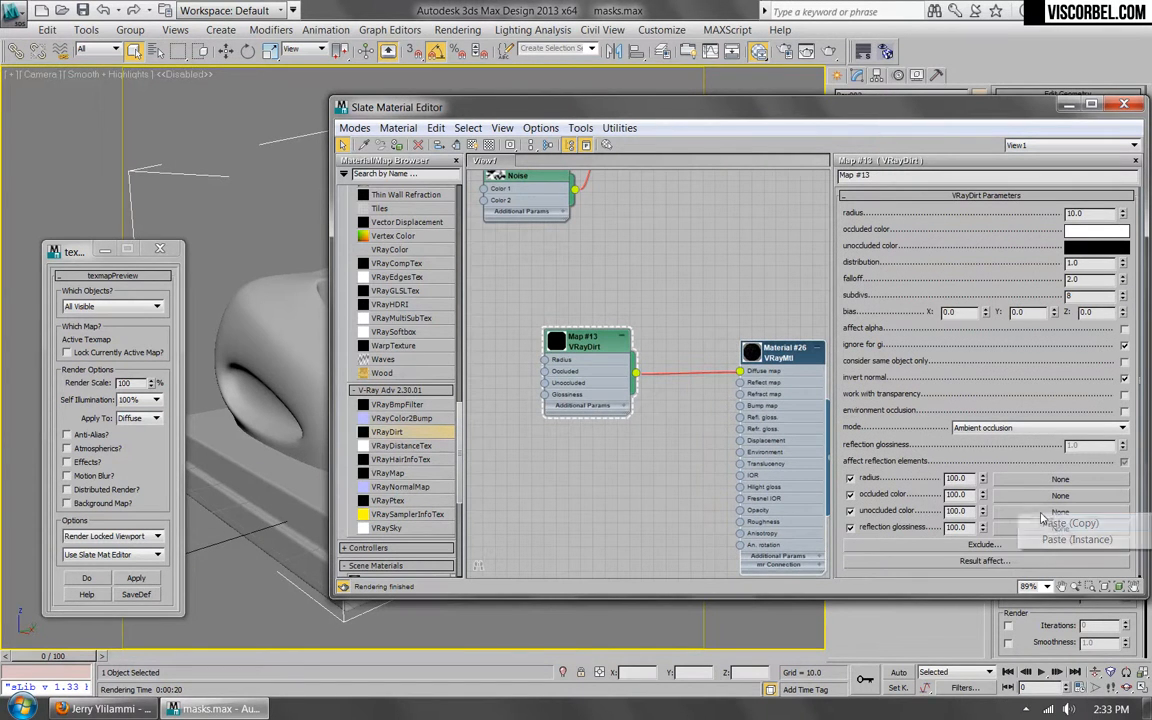
{"action": "left_click", "coordinate": [925, 522]}
{"action": "right_click", "coordinate": [1040, 518]}
{"action": "left_click", "coordinate": [1062, 528]}
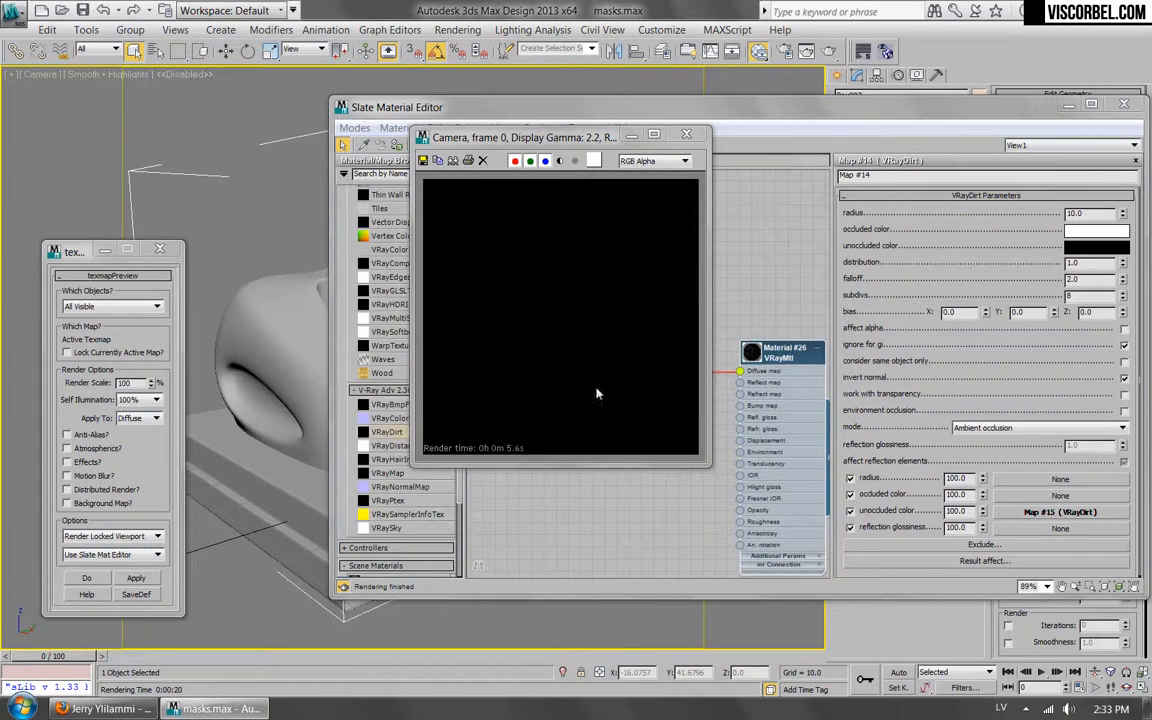
{"action": "left_click", "coordinate": [686, 134]}
Delete the nested VRayDirt copies, leaving the original map connected to the VRayMtl's diffuse.
{"action": "scroll", "coordinate": [592, 345], "scroll_direction": "down", "scroll_amount": 6}
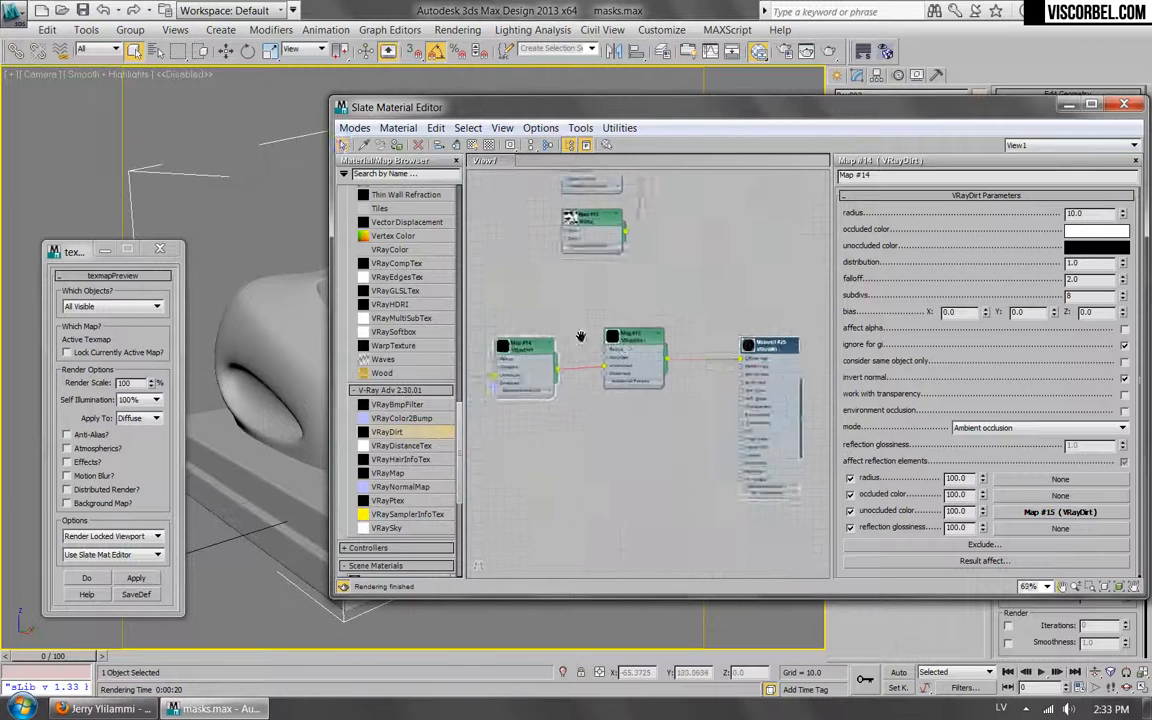
{"action": "middle_click_drag", "start_coordinate": [575, 338], "coordinate": [715, 328]}
{"action": "left_click_drag", "start_coordinate": [727, 316], "coordinate": [380, 465]}
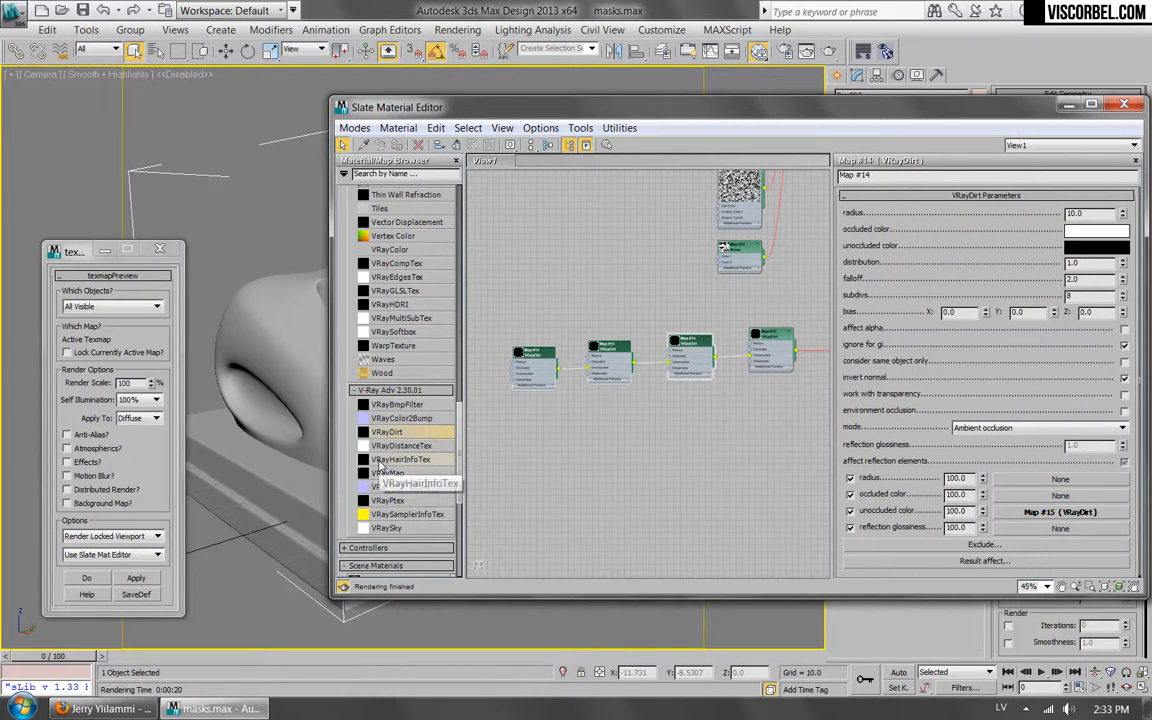
{"action": "key", "text": "Delete"}
{"action": "middle_click_drag", "start_coordinate": [718, 330], "coordinate": [535, 324]}
Add an Output map and wire it between the VRayDirt map and the VRayMtl's diffuse slot.
{"action": "scroll", "coordinate": [602, 324], "scroll_direction": "up", "scroll_amount": 5}
{"action": "scroll", "coordinate": [680, 374], "scroll_direction": "up", "scroll_amount": 2}
{"action": "left_click_drag", "start_coordinate": [460, 424], "coordinate": [471, 326]}
{"action": "left_click_drag", "start_coordinate": [379, 380], "coordinate": [660, 356]}
{"action": "left_click_drag", "start_coordinate": [557, 333], "coordinate": [484, 345]}
{"action": "left_click_drag", "start_coordinate": [744, 340], "coordinate": [779, 366]}
{"action": "left_click_drag", "start_coordinate": [650, 360], "coordinate": [625, 349]}
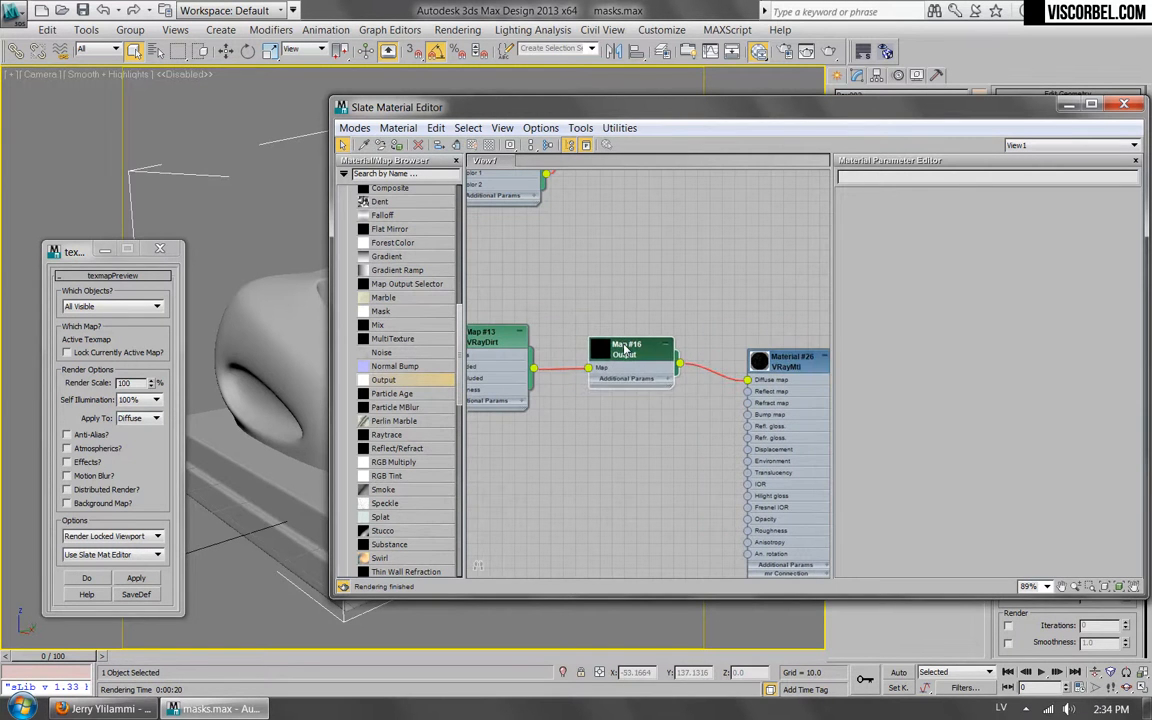
Enable the Output map's color map, shape its curve with points at about 0.378, 0.007 and 0.539, 0.998, and render the mask.
{"action": "double_click", "coordinate": [625, 349]}
{"action": "left_click", "coordinate": [943, 270]}
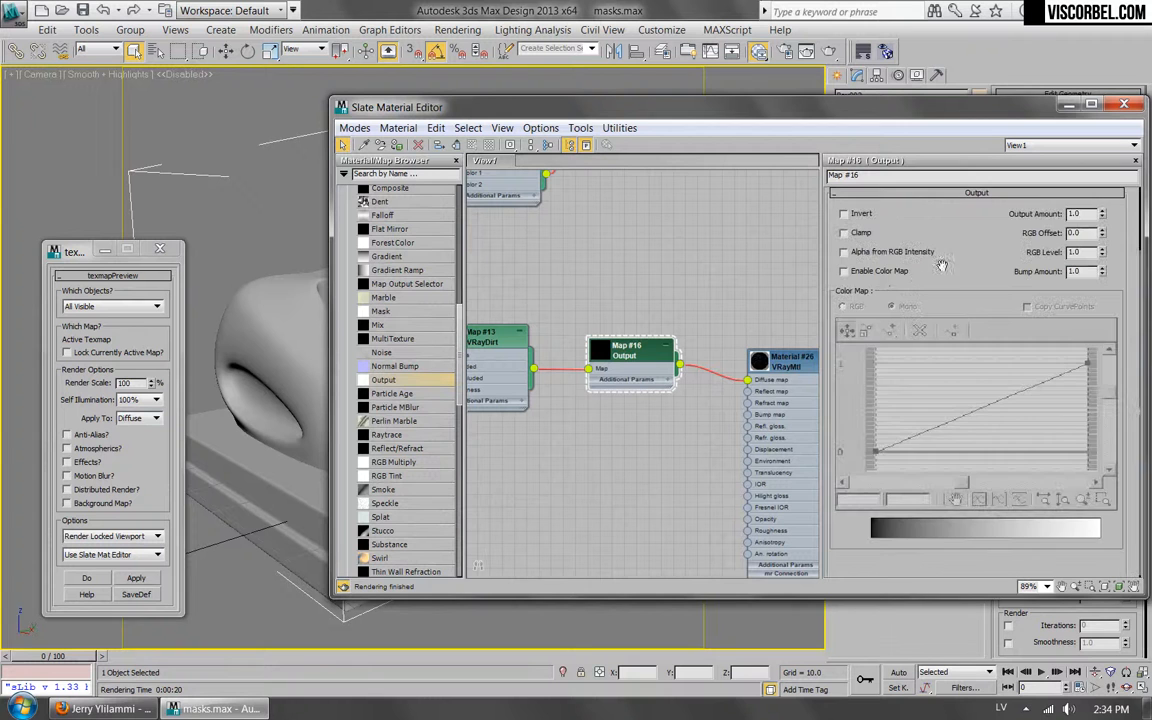
{"action": "left_click", "coordinate": [880, 273]}
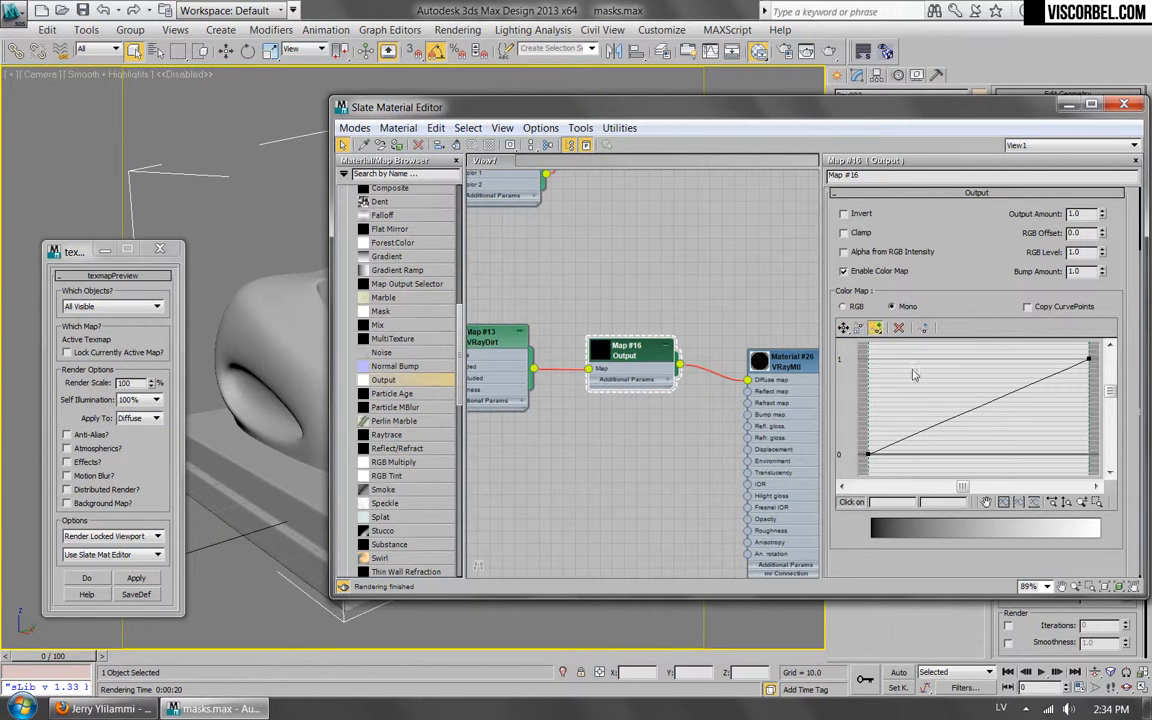
{"action": "left_click", "coordinate": [962, 416]}
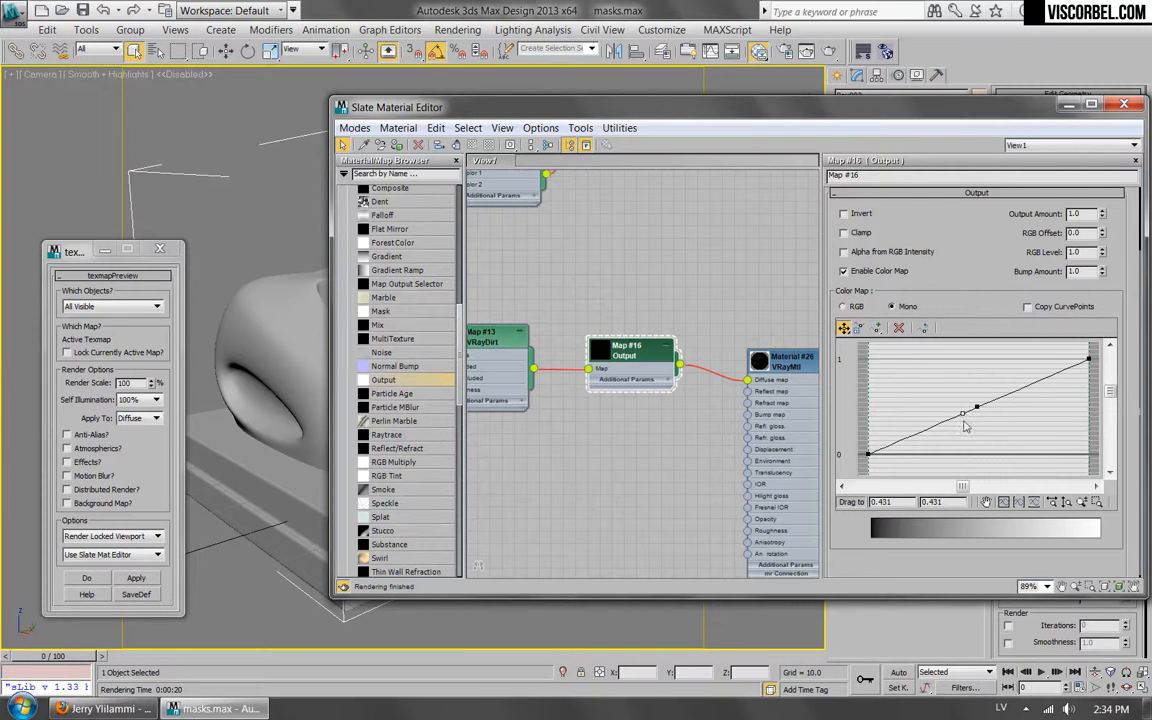
{"action": "left_click_drag", "start_coordinate": [962, 413], "coordinate": [953, 457]}
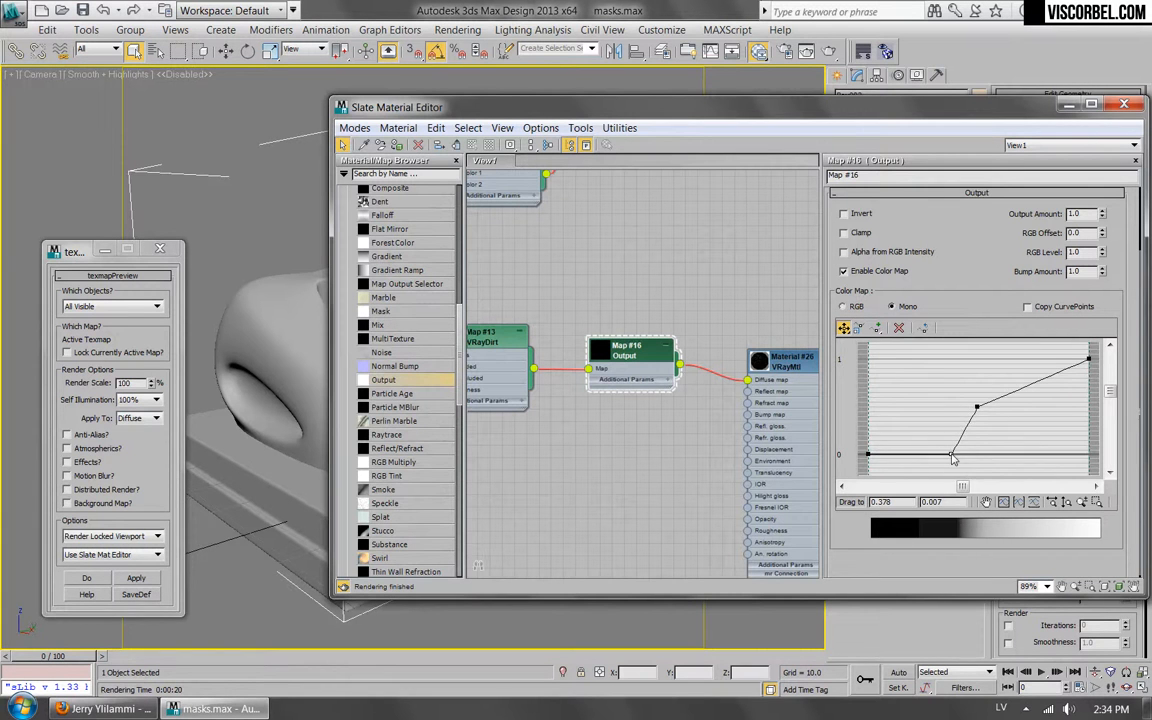
{"action": "left_click_drag", "start_coordinate": [976, 407], "coordinate": [986, 363]}
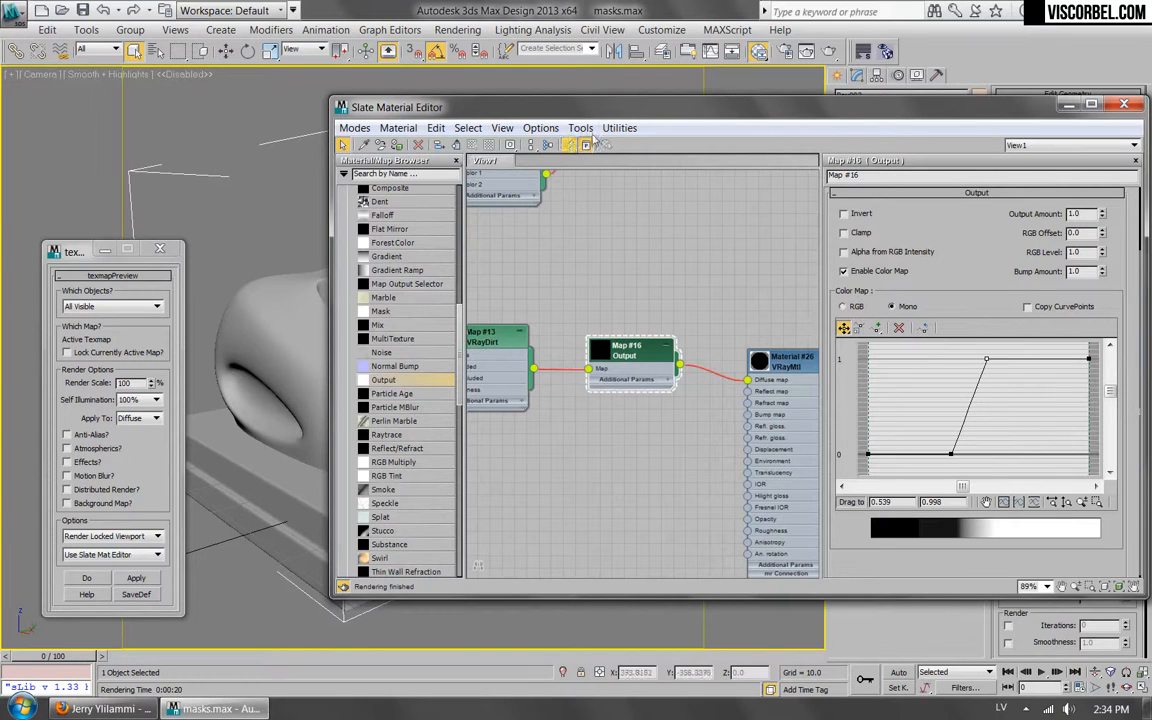
{"action": "mouse_move", "coordinate": [638, 112]}
{"action": "left_mouse_down"}
{"action": "mouse_move", "coordinate": [563, 558]}
{"action": "mouse_move", "coordinate": [655, 112]}
{"action": "left_mouse_up"}
{"action": "left_click", "coordinate": [829, 51]}
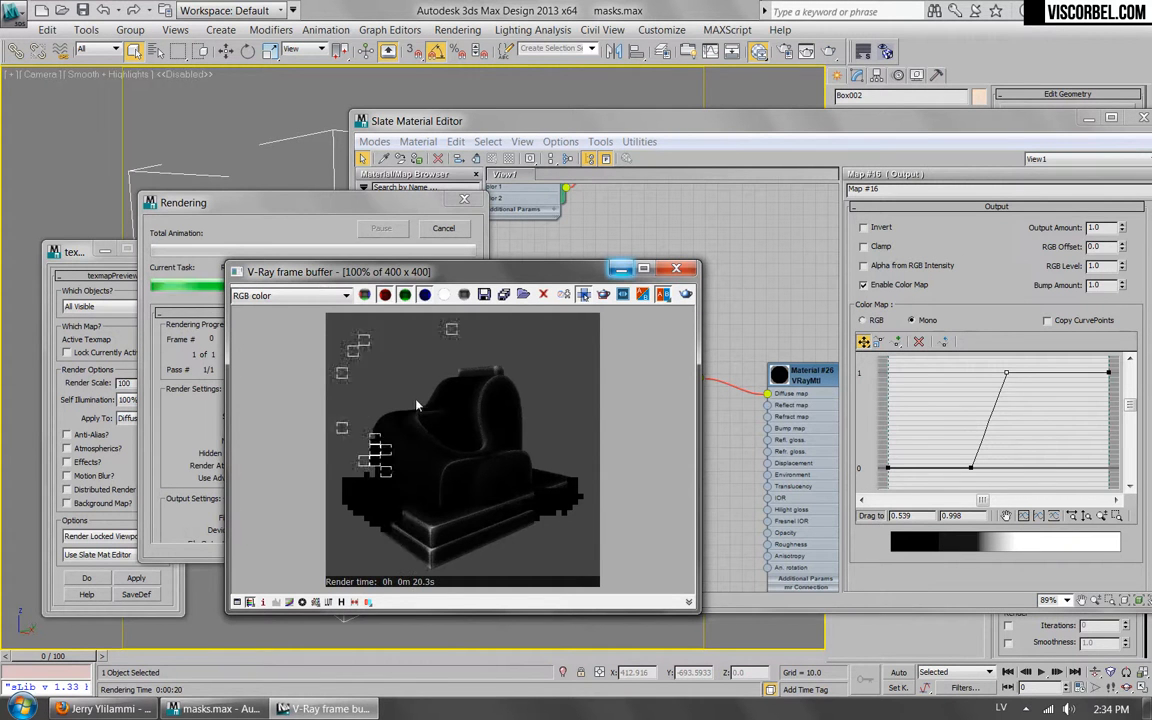
Move the Output map's two middle curve points to about 0.223, 0 and 0.307, 0.991, and render the mask again.
{"action": "left_click_drag", "start_coordinate": [1008, 373], "coordinate": [971, 373]}
{"action": "left_click_drag", "start_coordinate": [969, 468], "coordinate": [936, 467]}
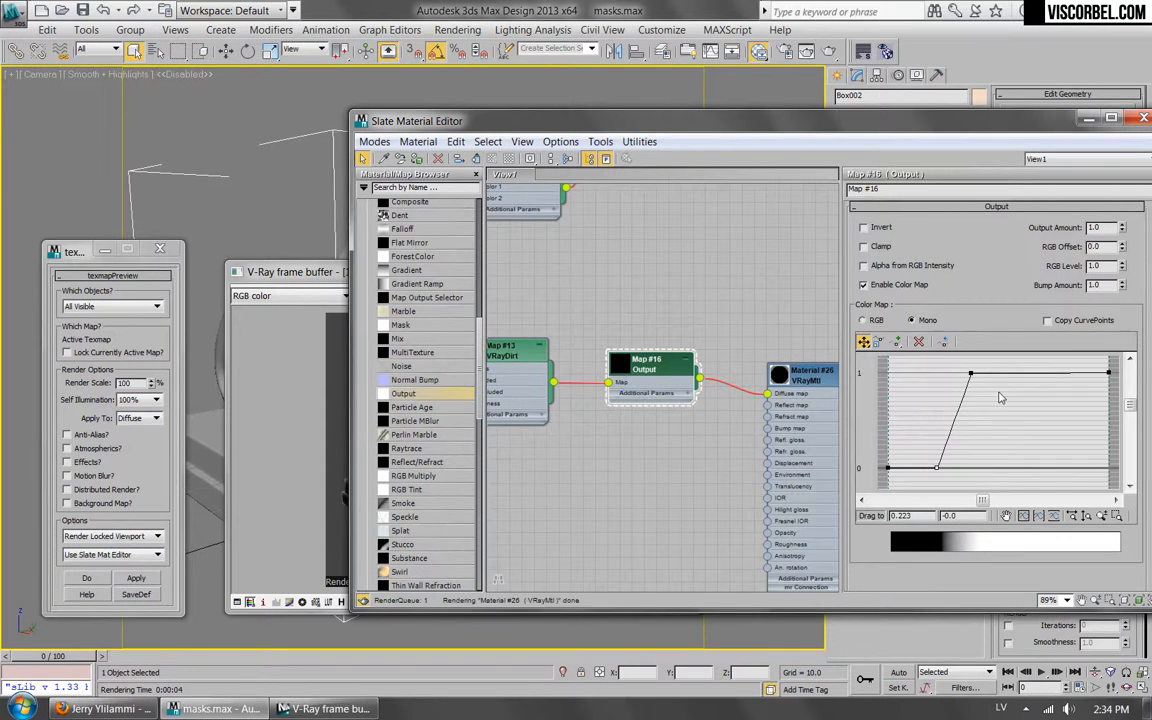
{"action": "left_click_drag", "start_coordinate": [970, 373], "coordinate": [955, 373]}
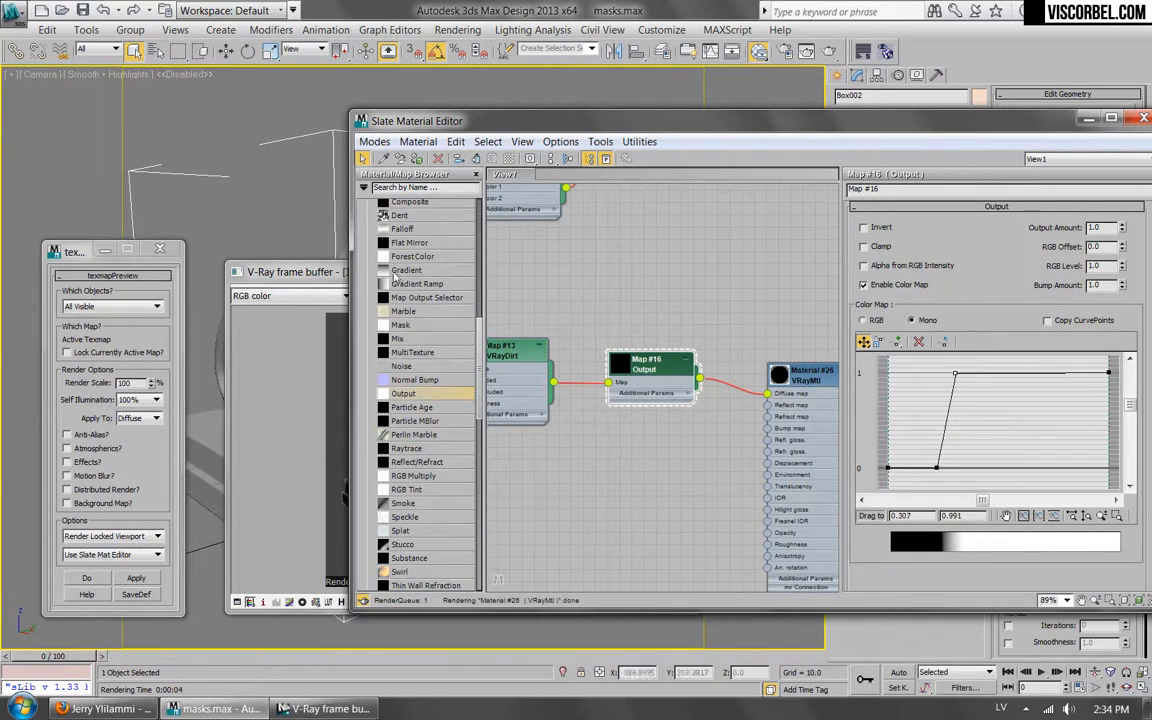
{"action": "left_click", "coordinate": [312, 346]}
{"action": "left_click", "coordinate": [686, 296]}
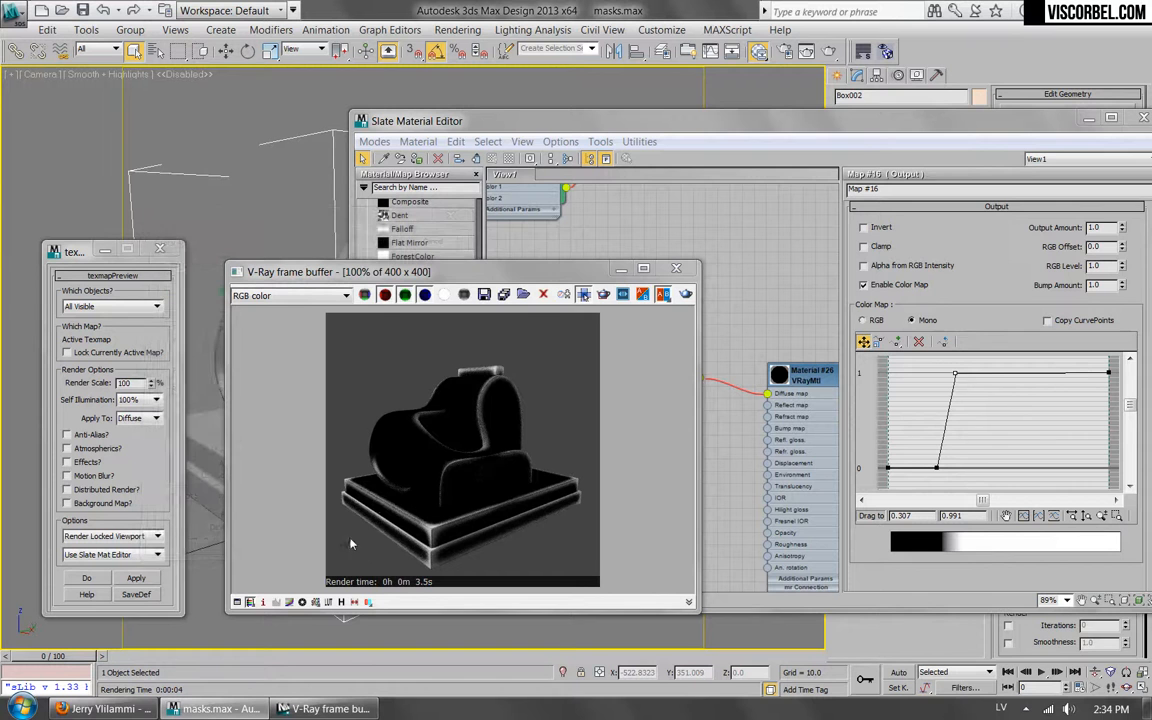
Set the VRayDirt map's subdivs to 32 and re-render the edge mask.
{"action": "left_click_drag", "start_coordinate": [998, 246], "coordinate": [980, 551]}
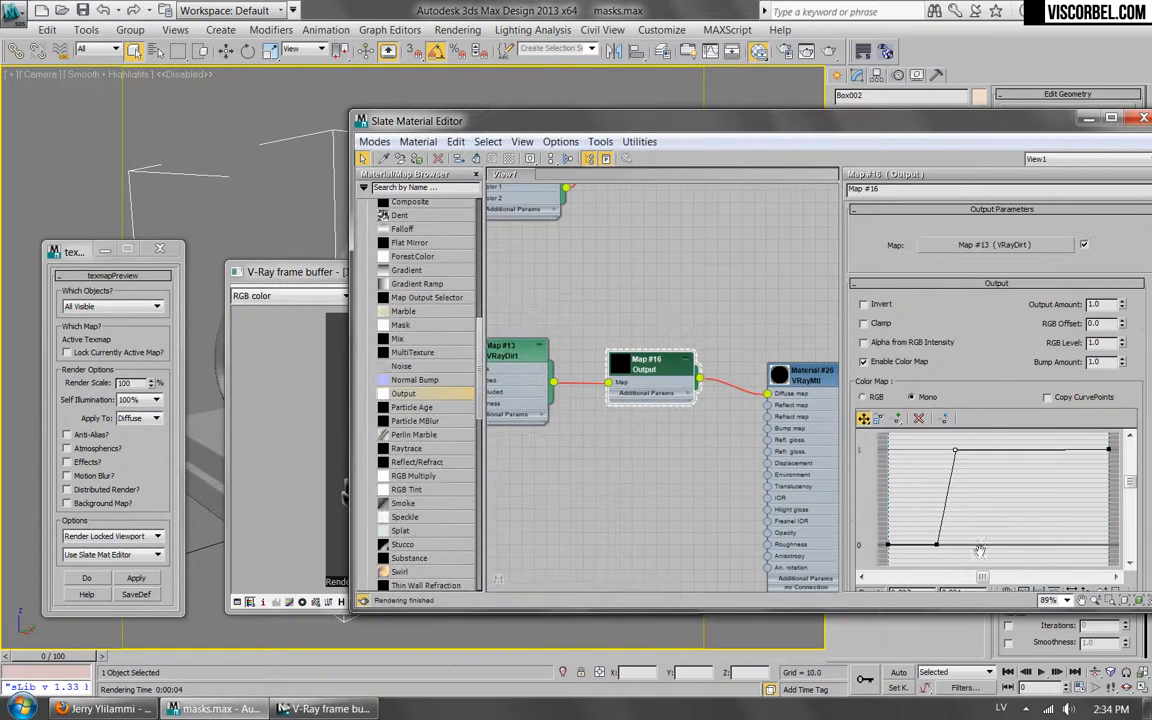
{"action": "left_click", "coordinate": [990, 247]}
{"action": "double_click", "coordinate": [1115, 229]}
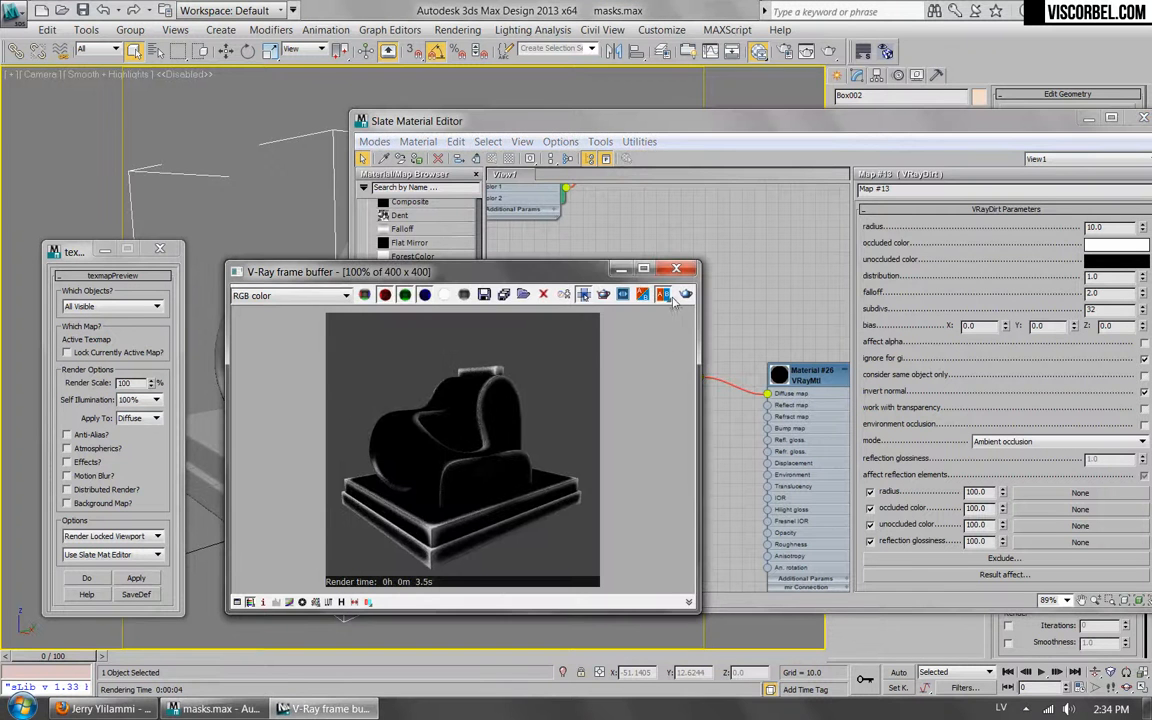
{"action": "left_click", "coordinate": [685, 294]}
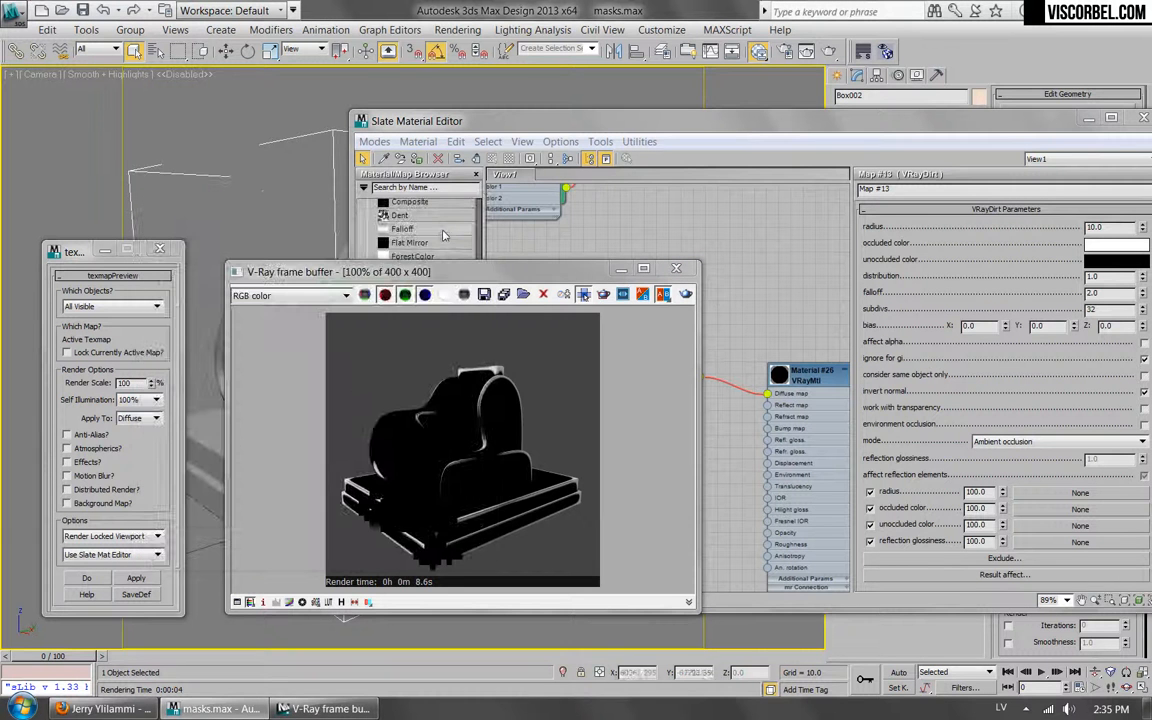
Set the VRayDirt map's falloff to 1.0, start a test render and stop it partway.
{"action": "left_click", "coordinate": [1115, 294]}
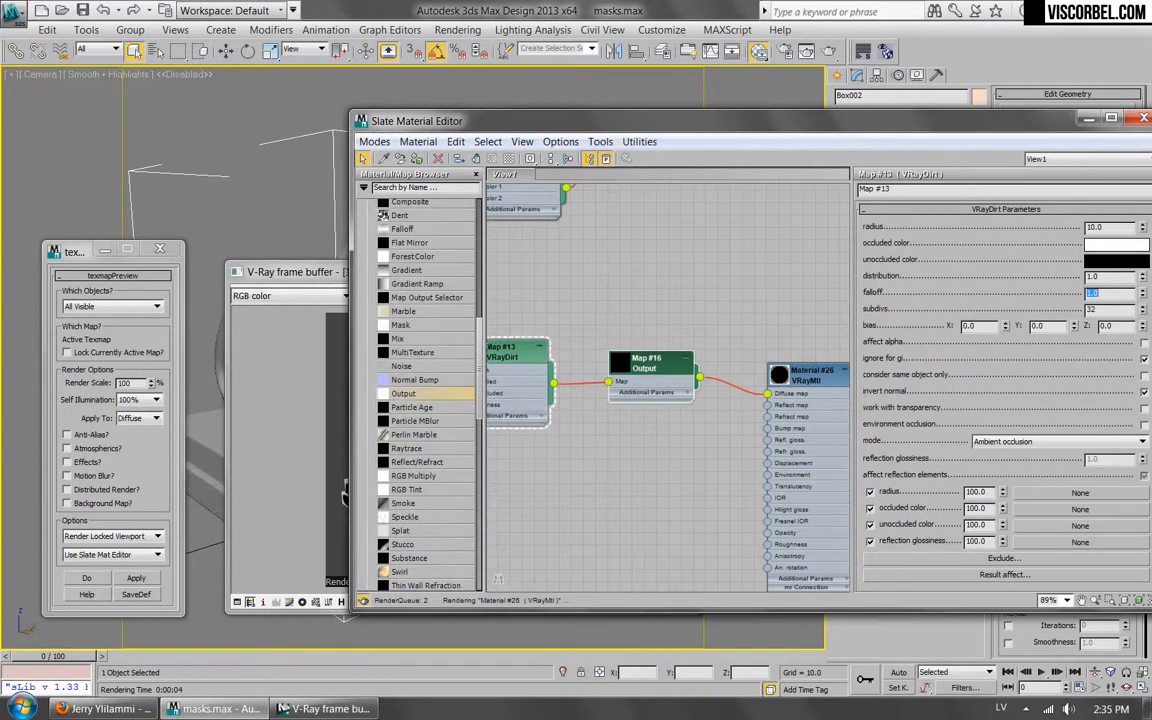
{"action": "left_click", "coordinate": [282, 341]}
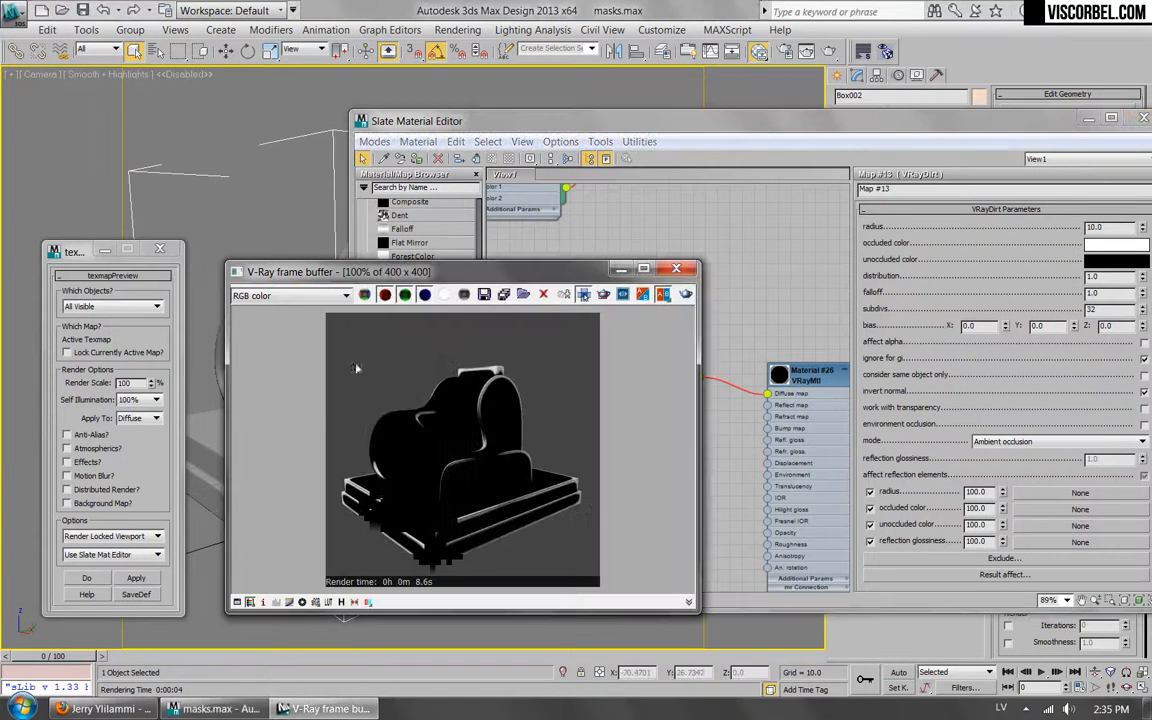
{"action": "left_click", "coordinate": [686, 294]}
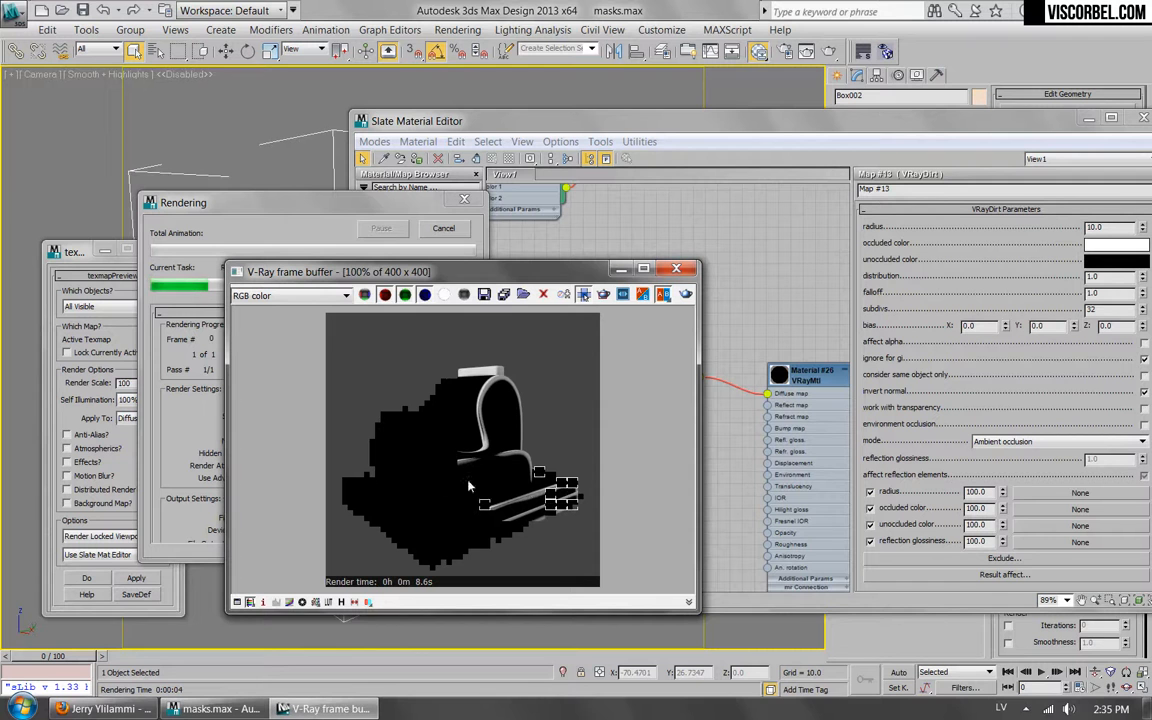
{"action": "left_click", "coordinate": [200, 413]}
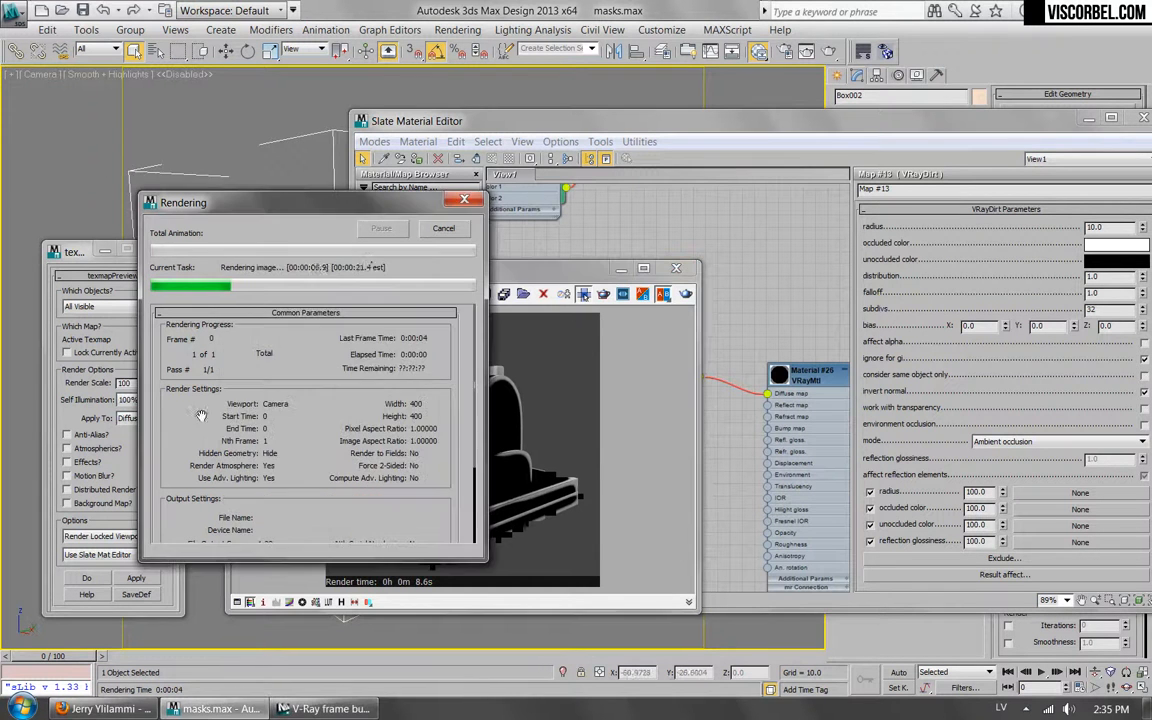
{"action": "left_click", "coordinate": [444, 232]}
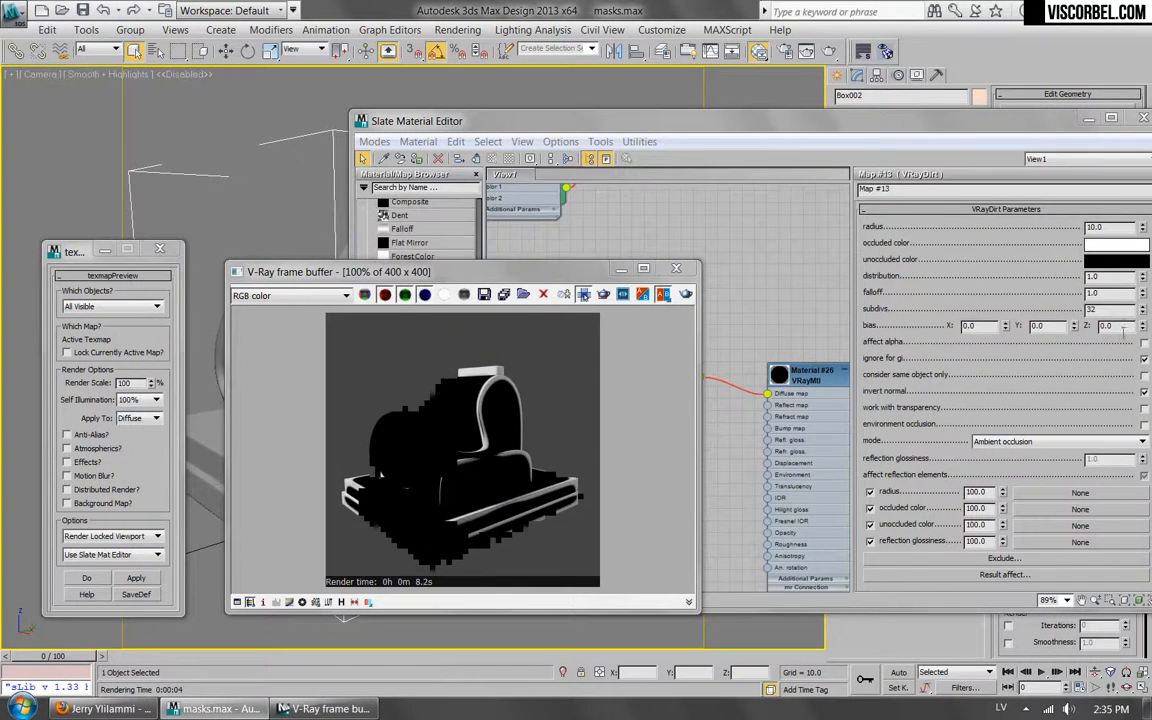
Set the VRayDirt map's Z bias to 5.0, start a test render and stop it partway.
{"action": "left_click", "coordinate": [831, 320]}
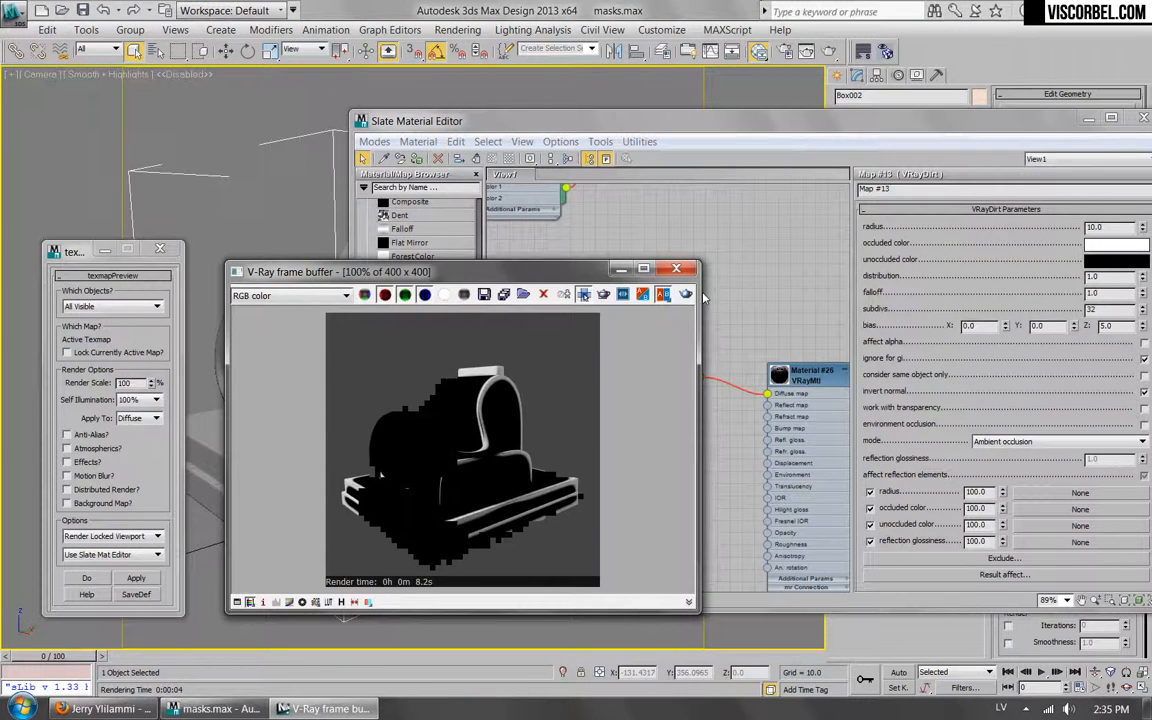
{"action": "left_click", "coordinate": [686, 294]}
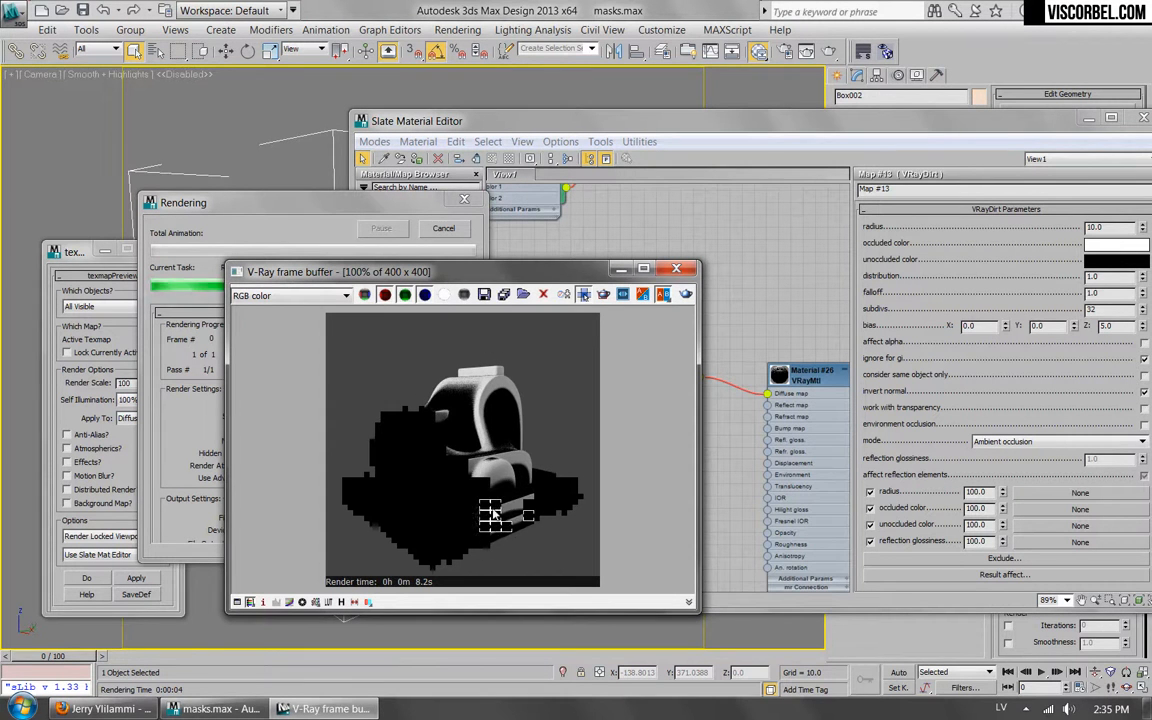
{"action": "left_click", "coordinate": [203, 403]}
{"action": "left_click", "coordinate": [443, 236]}
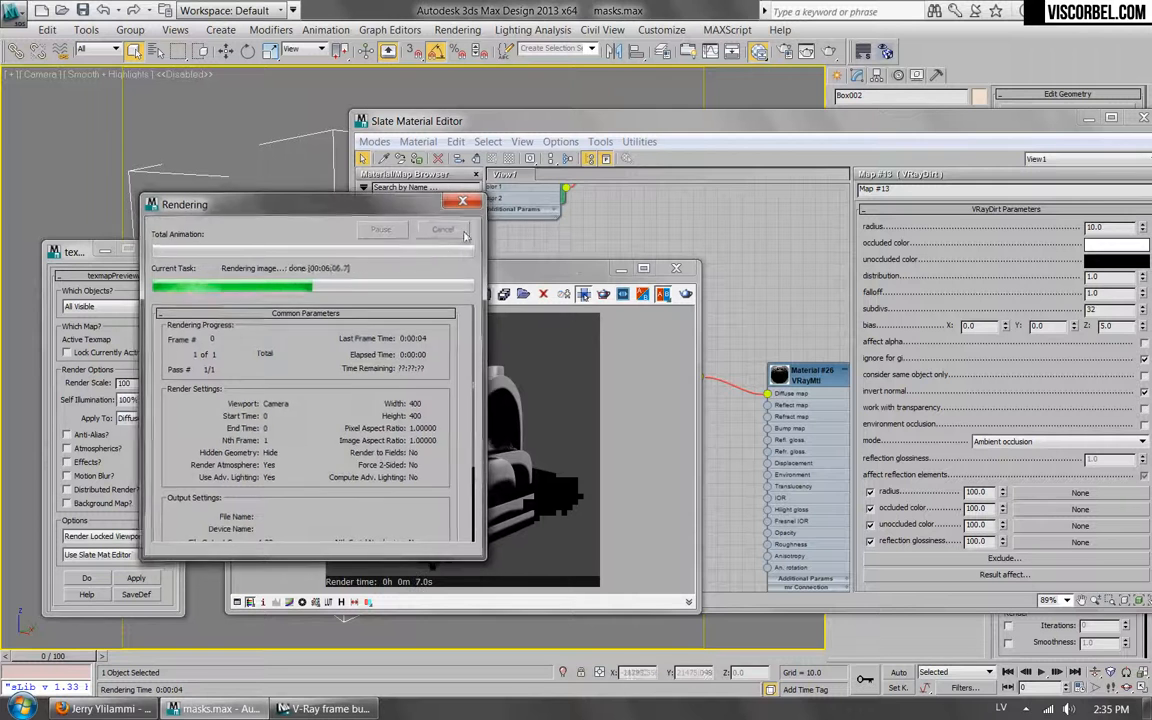
Render the VRayDirt mask with invert normal disabled, and render it again with invert normal re-enabled.
{"action": "left_click", "coordinate": [1143, 394]}
{"action": "left_click", "coordinate": [281, 331]}
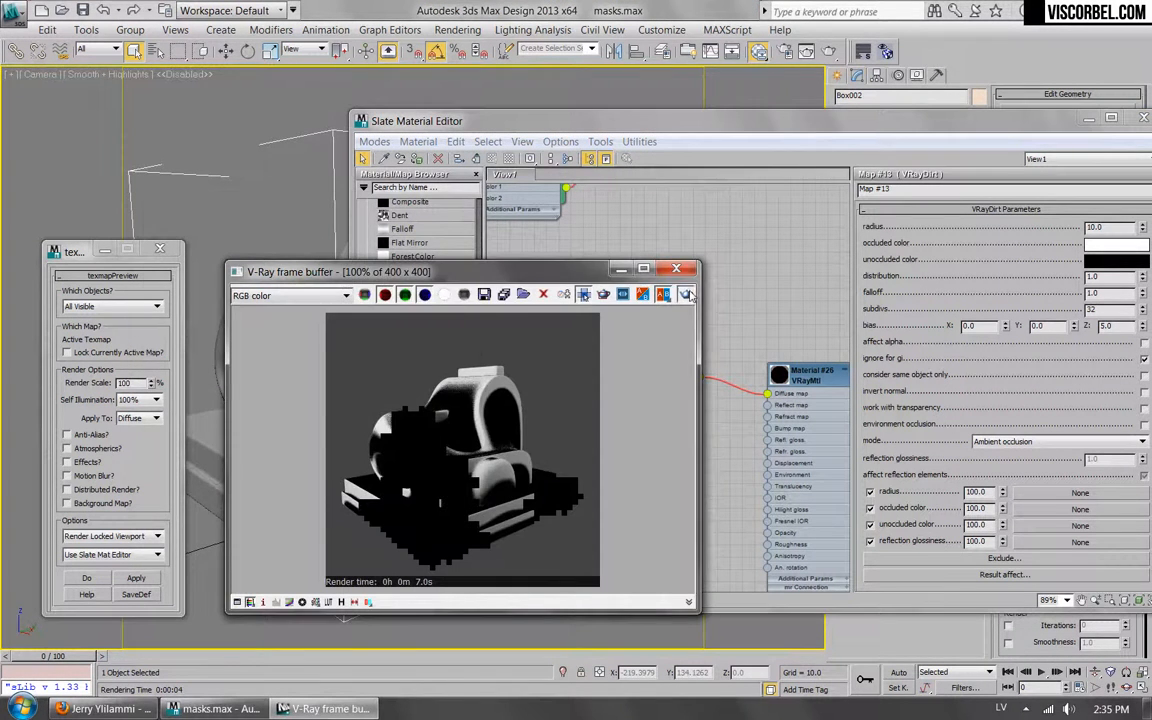
{"action": "left_click", "coordinate": [686, 294]}
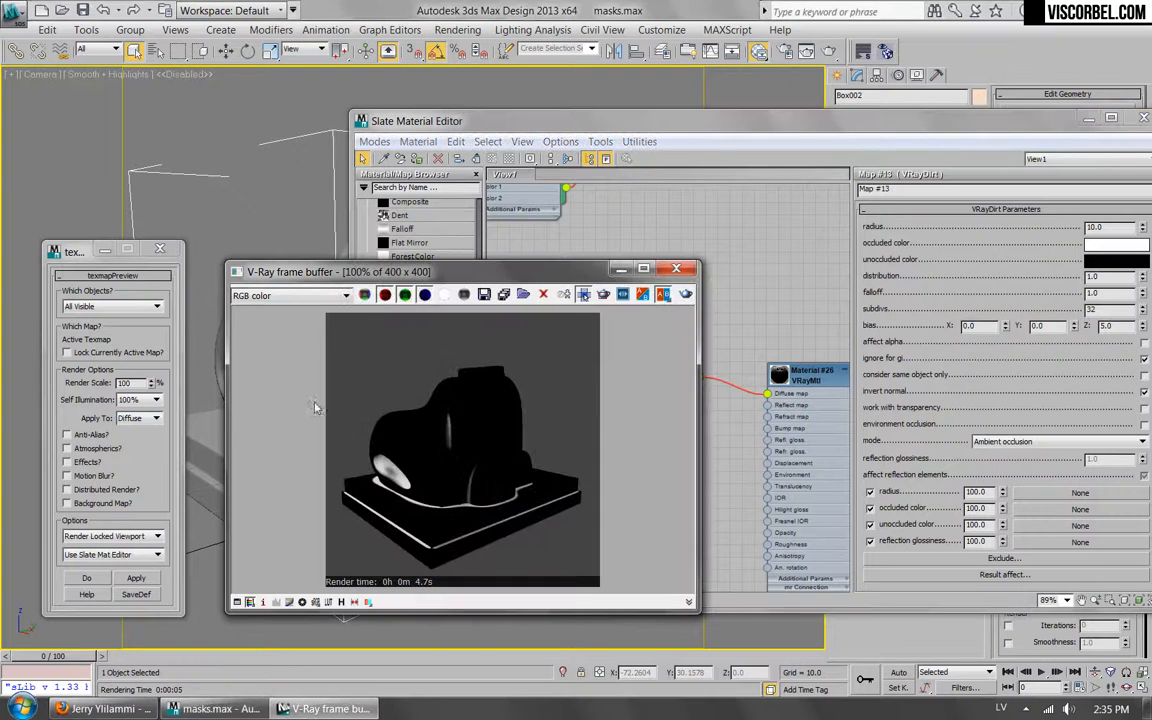
{"action": "left_click", "coordinate": [685, 294]}
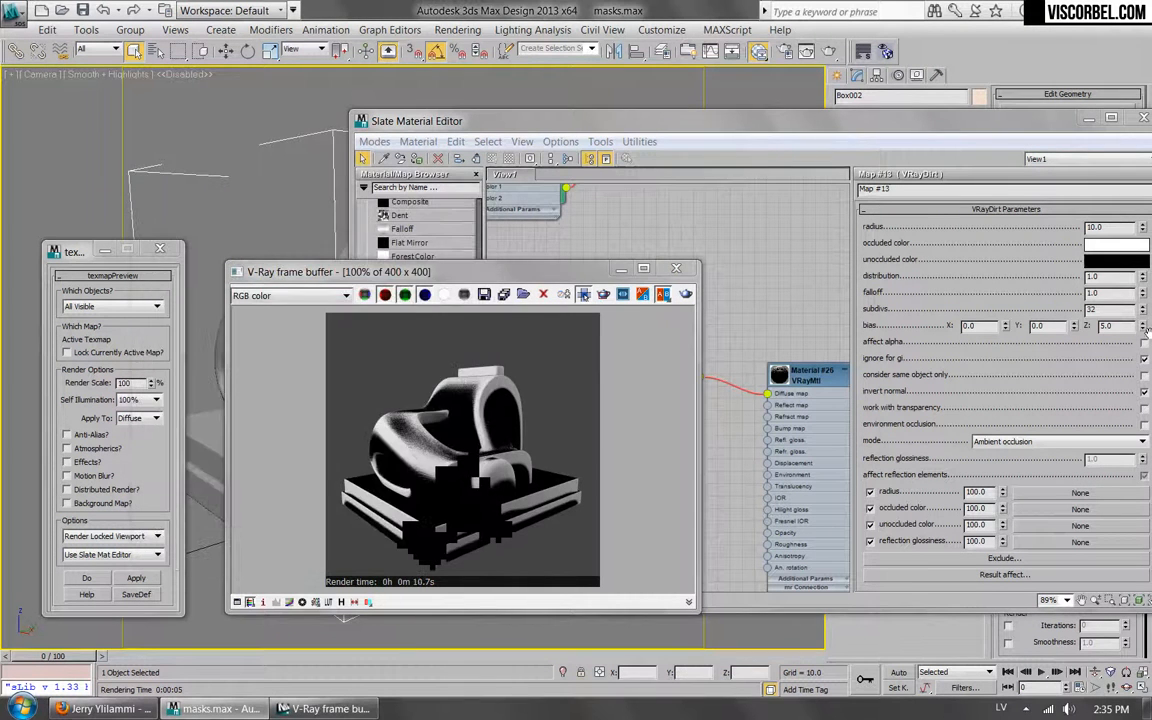
Reset the VRayDirt map's Z bias to 0.0 and close the V-Ray frame buffer.
{"action": "left_click", "coordinate": [1032, 303]}
{"action": "left_click", "coordinate": [293, 416]}
{"action": "left_click", "coordinate": [677, 269]}
Delete the connection between the Output map and the VRayMtl's diffuse slot.
{"action": "middle_click_drag", "start_coordinate": [693, 371], "coordinate": [724, 373]}
{"action": "scroll", "coordinate": [615, 380], "scroll_direction": "down", "scroll_amount": 1}
{"action": "left_click_drag", "start_coordinate": [717, 374], "coordinate": [694, 373]}
{"action": "left_click_drag", "start_coordinate": [746, 349], "coordinate": [775, 419]}
{"action": "key", "text": "Delete"}
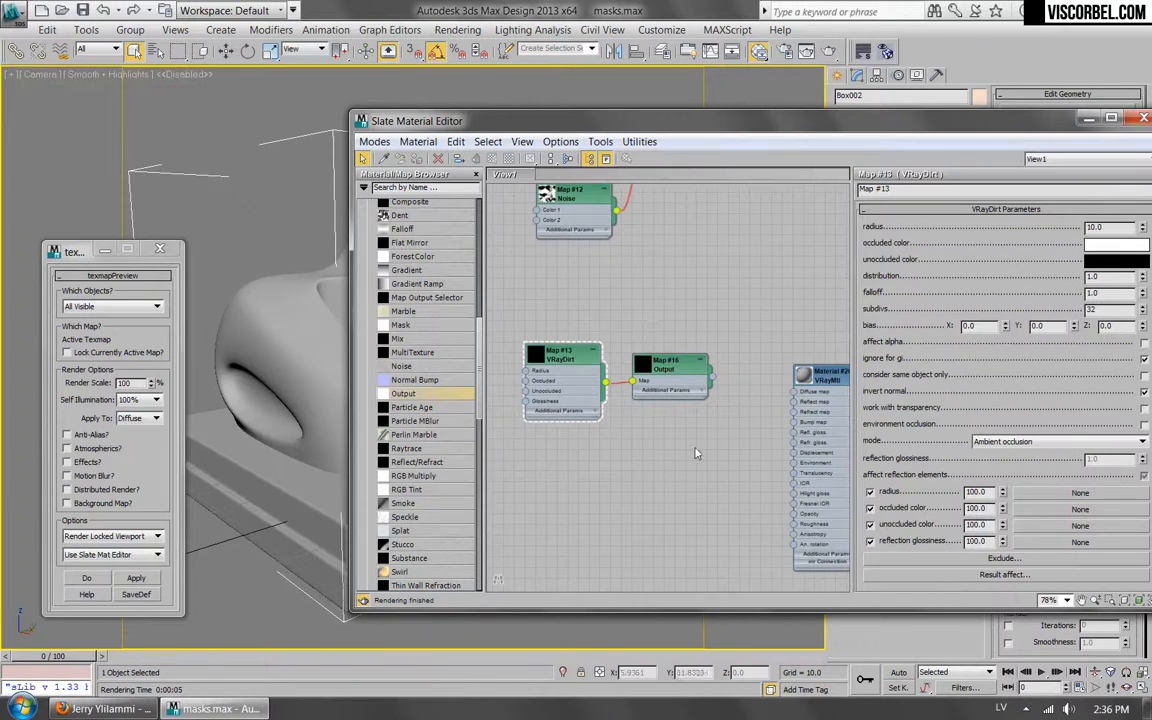
Add a Falloff map below the Output map and connect it to the VRayMtl's diffuse slot.
{"action": "middle_click_drag", "start_coordinate": [650, 355], "coordinate": [575, 357]}
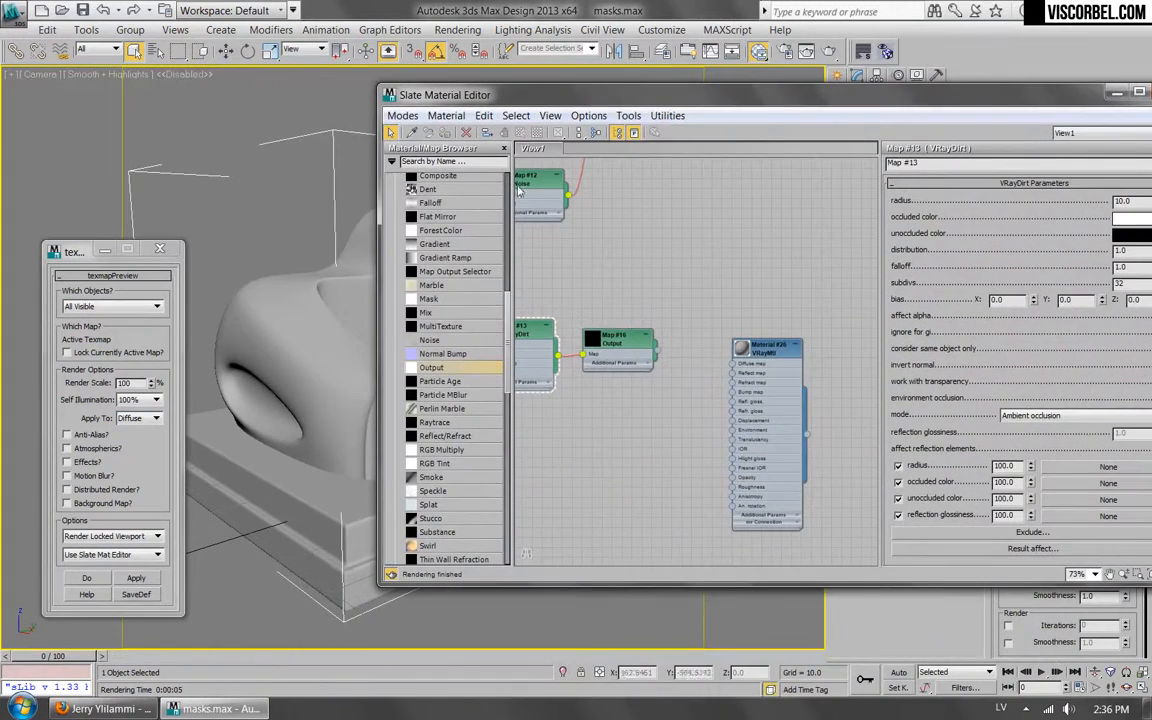
{"action": "left_click_drag", "start_coordinate": [430, 202], "coordinate": [753, 347]}
{"action": "scroll", "coordinate": [620, 423], "scroll_direction": "up", "scroll_amount": 2}
{"action": "double_click", "coordinate": [593, 432]}
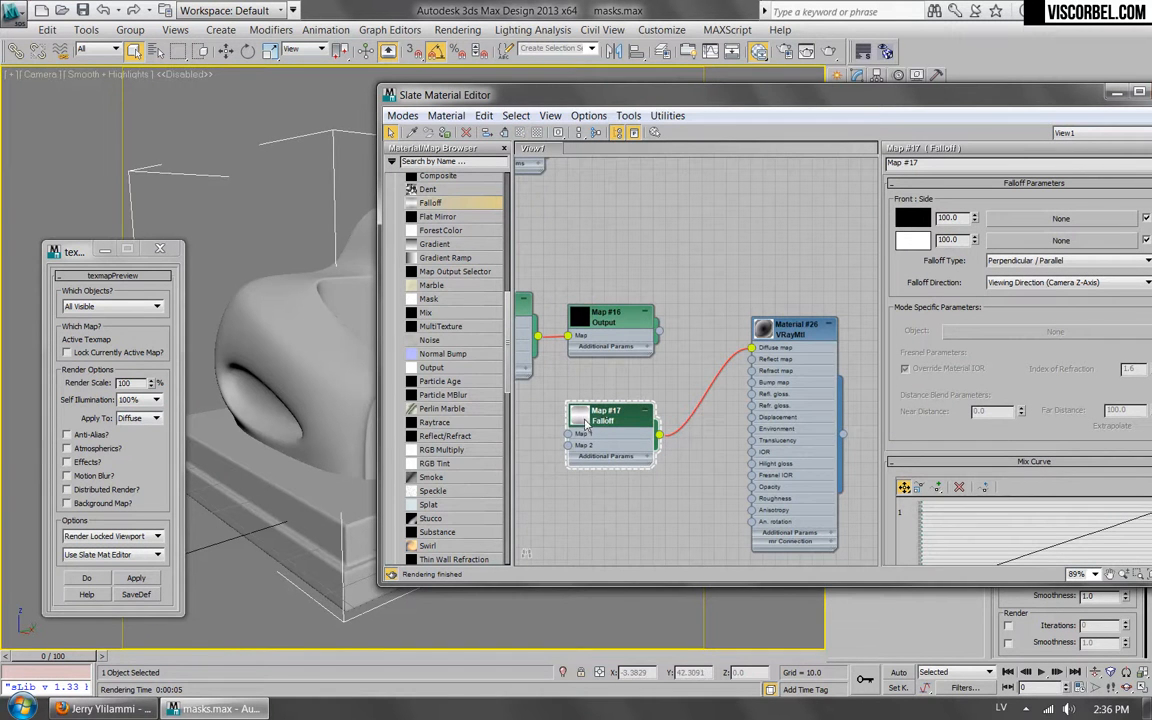
Enlarge the preview thumbnails on the Falloff map and VRayMtl nodes.
{"action": "double_click", "coordinate": [585, 422]}
{"action": "double_click", "coordinate": [767, 331]}
{"action": "middle_click_drag", "start_coordinate": [705, 460], "coordinate": [627, 424]}
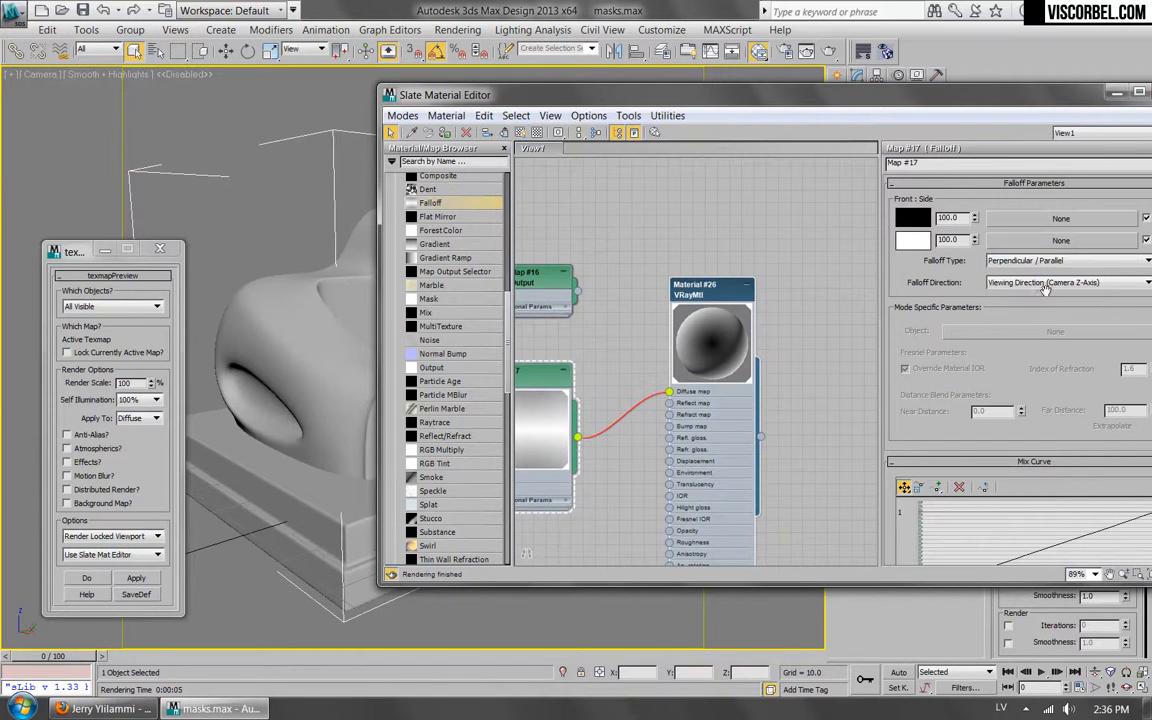
Set the Falloff map's type to Towards / Away and its direction to World Z-Axis.
{"action": "left_click", "coordinate": [1065, 260]}
{"action": "left_click", "coordinate": [1005, 283]}
{"action": "left_click_drag", "start_coordinate": [950, 113], "coordinate": [785, 118]}
{"action": "left_click", "coordinate": [843, 288]}
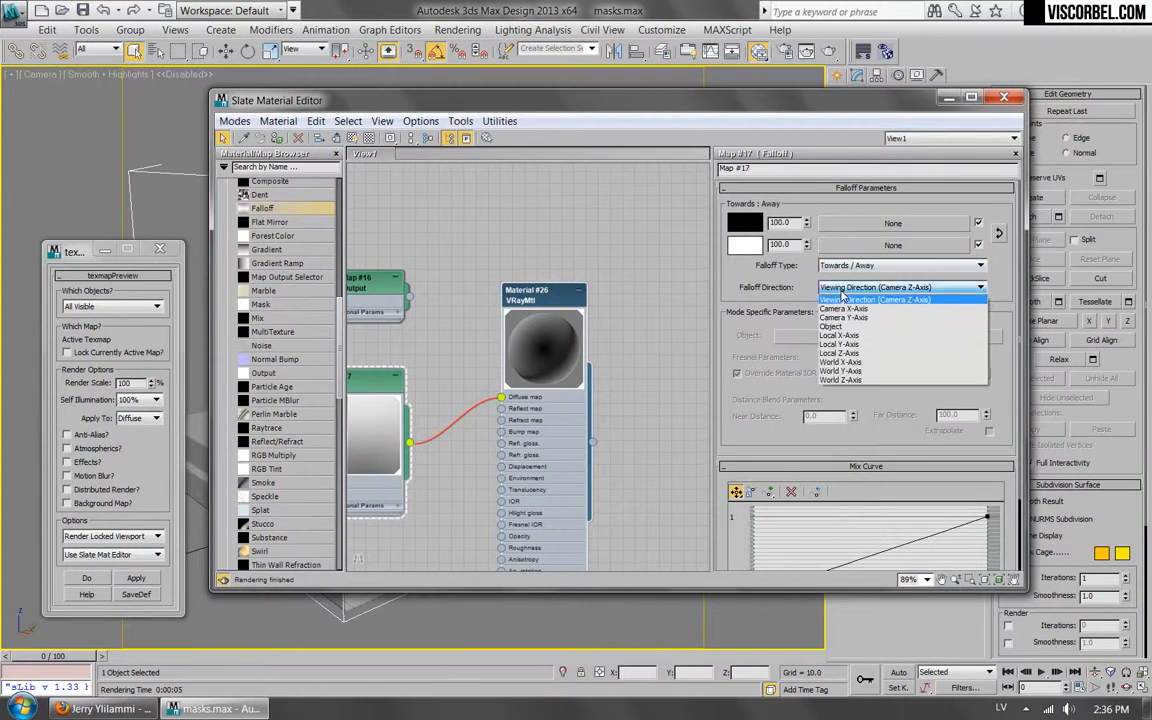
{"action": "left_click", "coordinate": [838, 381]}
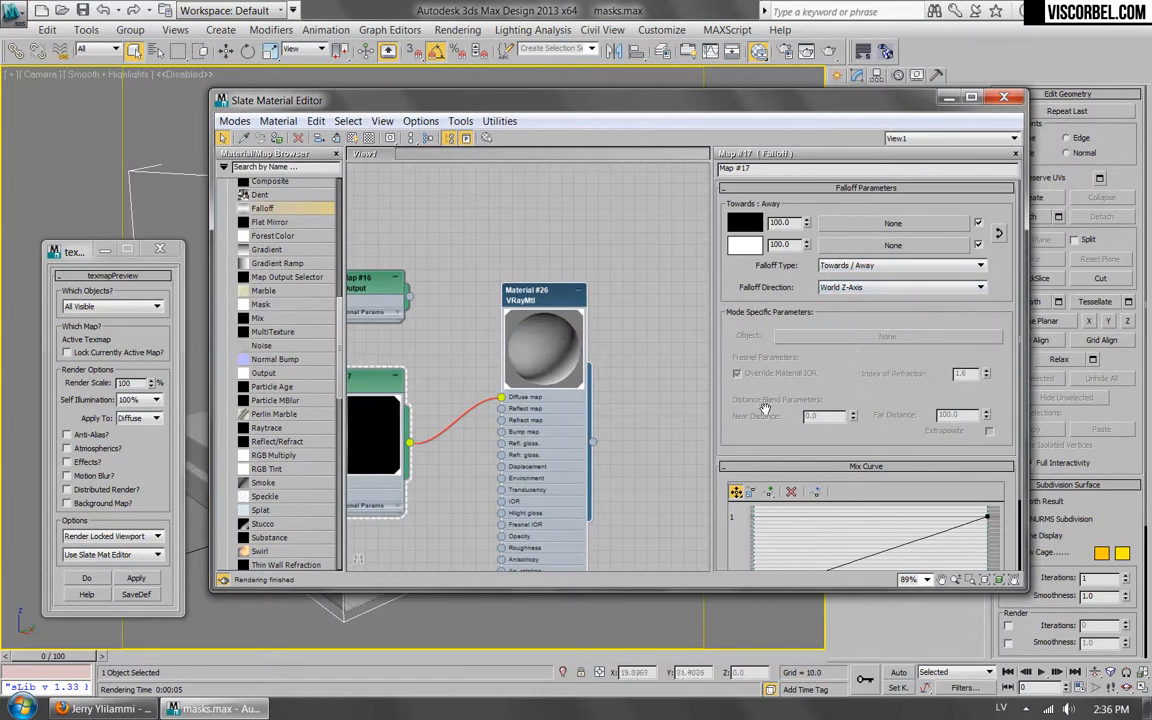
Add two points to the Falloff's mix curve and shape them into a steep black-to-white transition near the middle.
{"action": "scroll", "coordinate": [725, 341], "scroll_direction": "down", "scroll_amount": 3}
{"action": "left_click", "coordinate": [831, 497]}
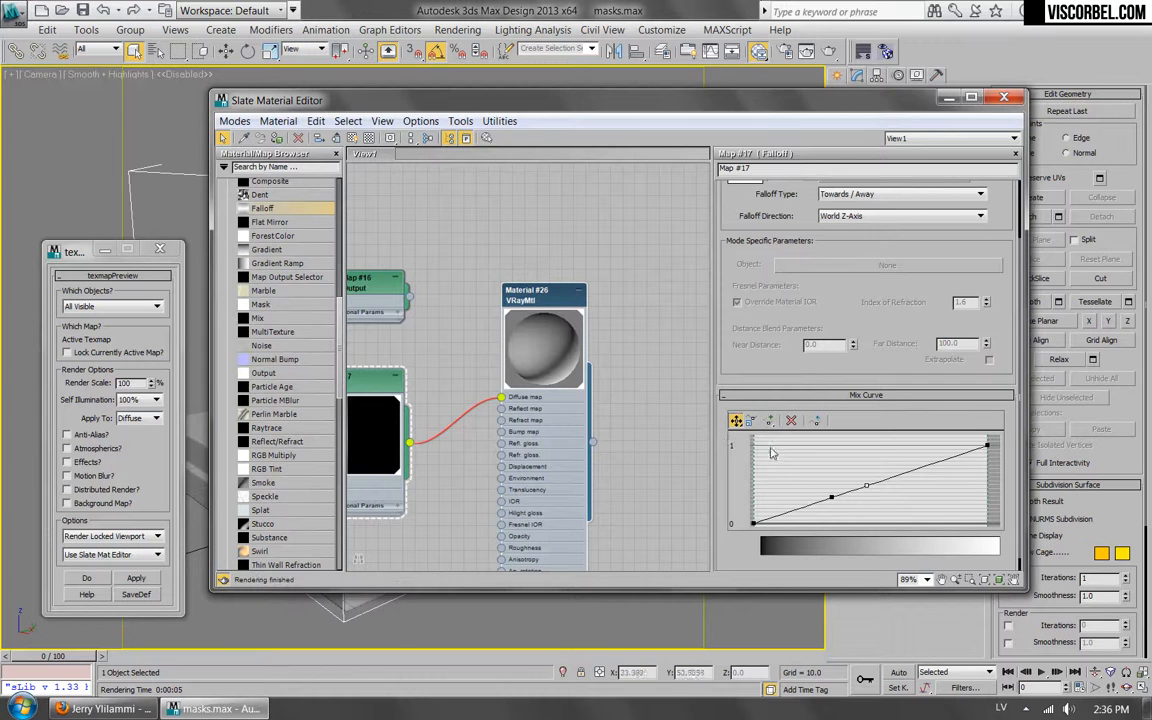
{"action": "left_click", "coordinate": [736, 420]}
{"action": "left_click_drag", "start_coordinate": [831, 497], "coordinate": [850, 447]}
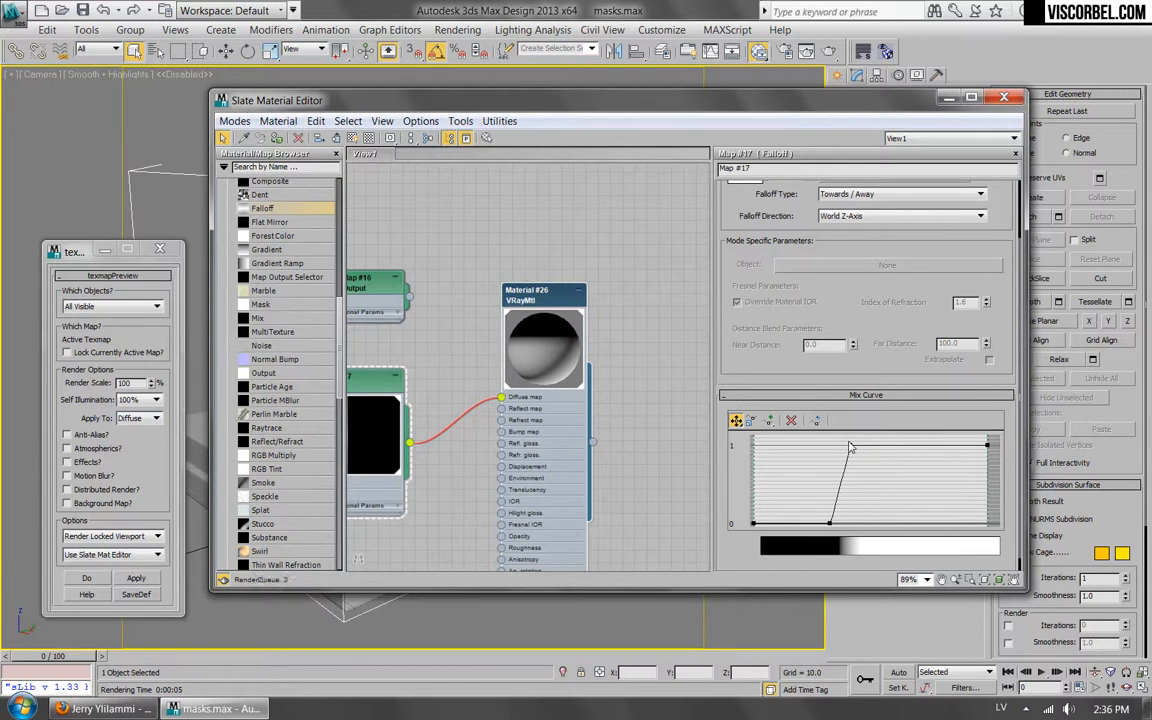
{"action": "left_click_drag", "start_coordinate": [829, 521], "coordinate": [850, 522]}
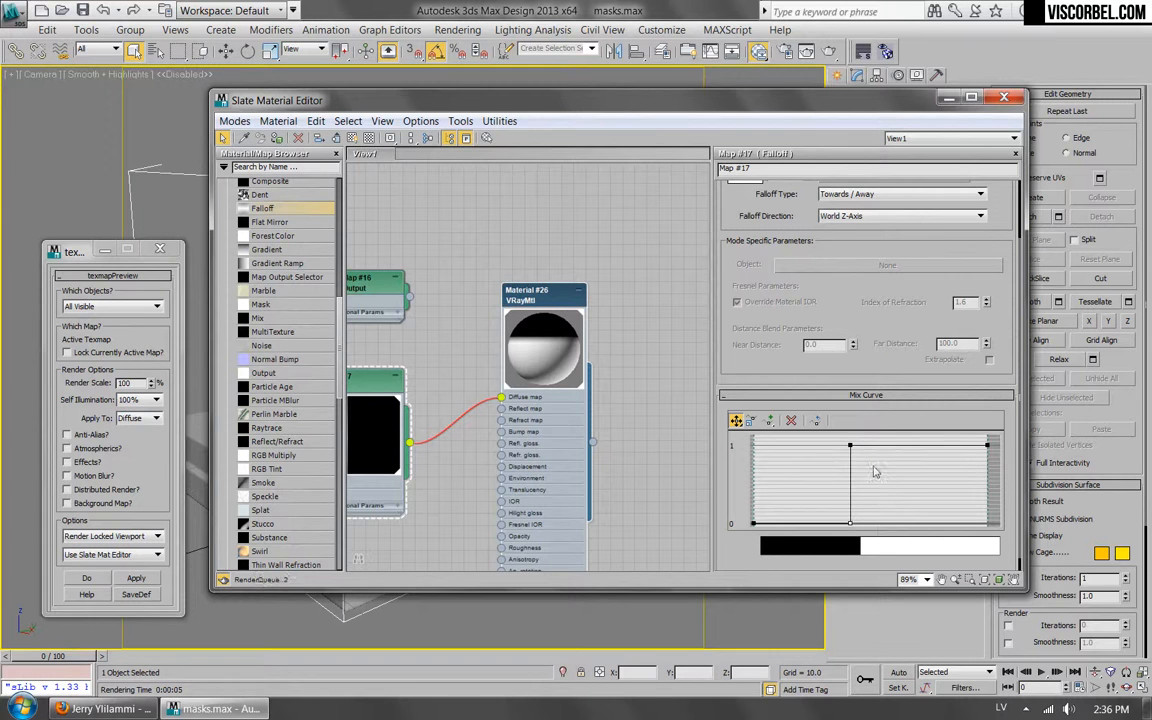
{"action": "left_click_drag", "start_coordinate": [850, 446], "coordinate": [889, 447]}
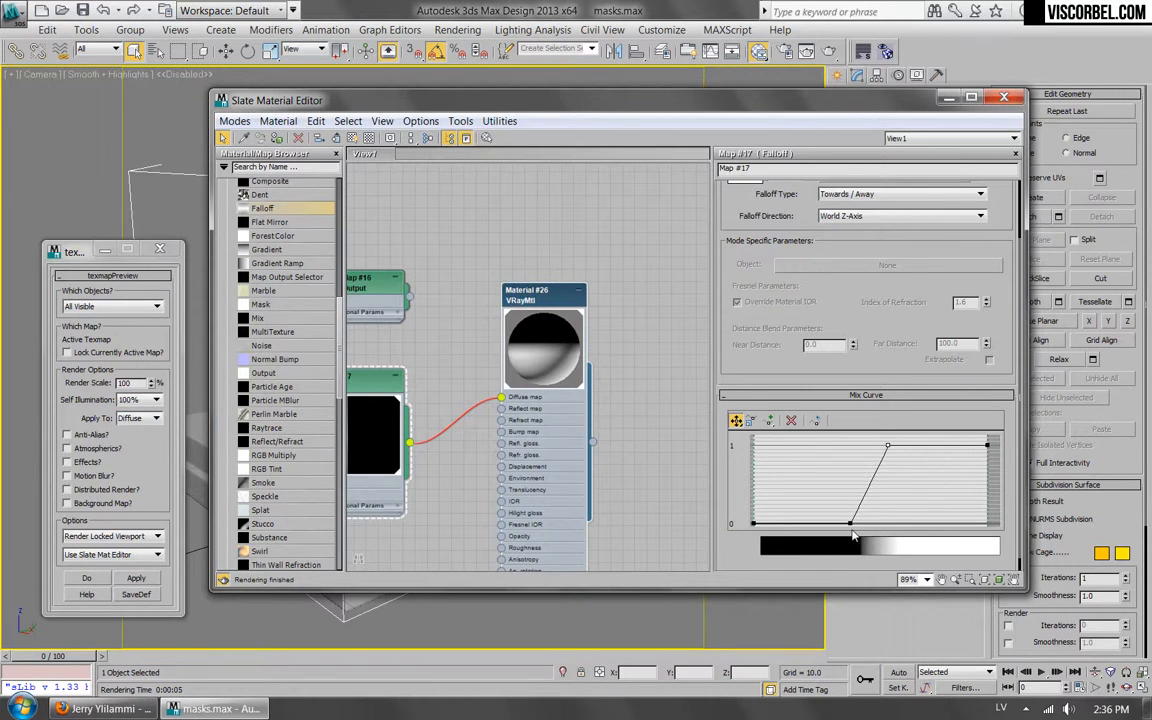
{"action": "mouse_move", "coordinate": [850, 522]}
{"action": "left_mouse_down"}
{"action": "mouse_move", "coordinate": [868, 522]}
{"action": "mouse_move", "coordinate": [857, 522]}
{"action": "left_mouse_up"}
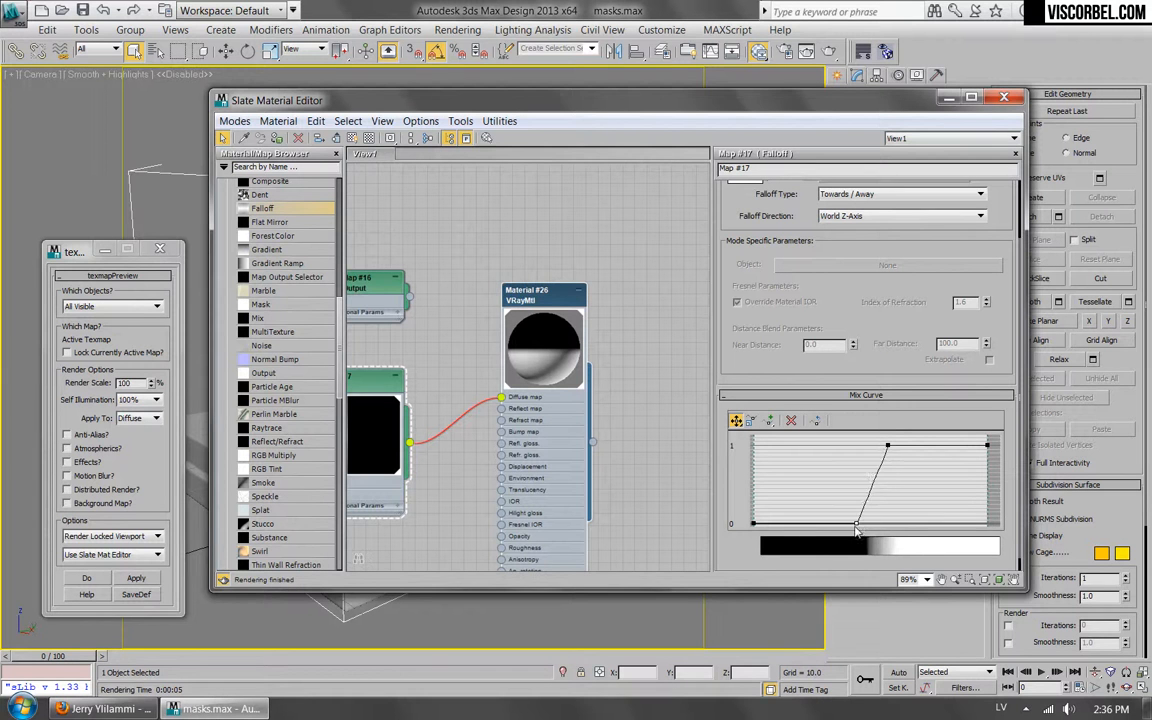
{"action": "left_click_drag", "start_coordinate": [887, 446], "coordinate": [870, 447]}
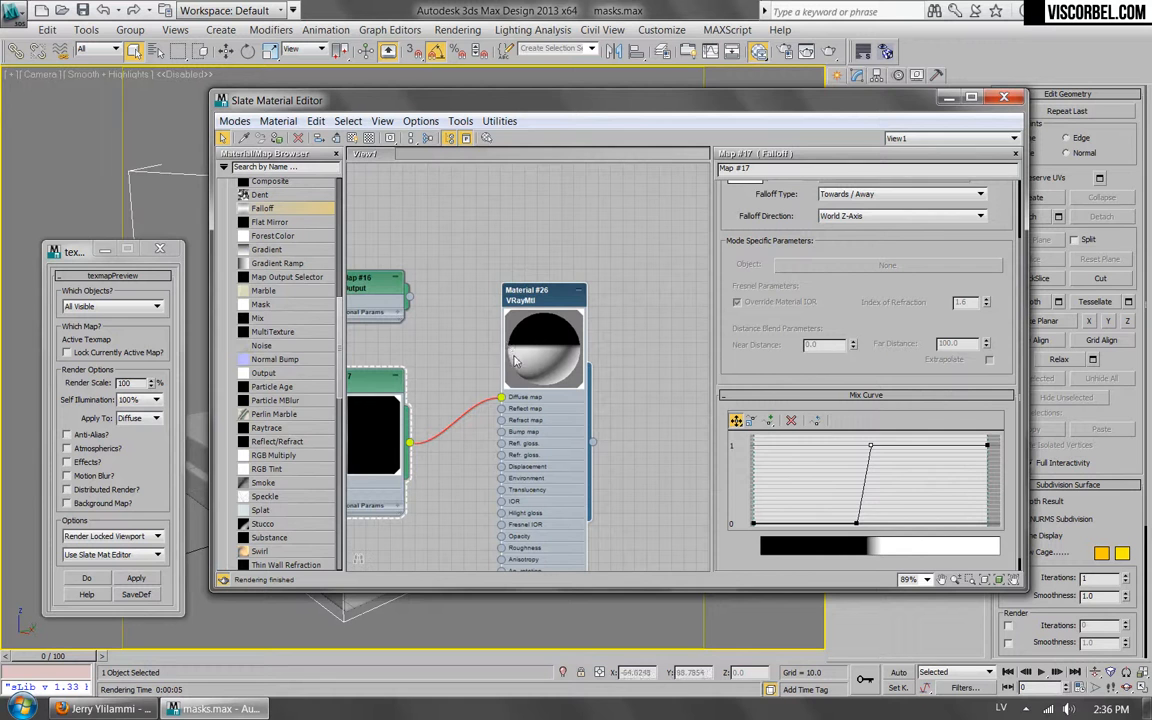
Swap the Falloff's two colors so white faces upward, render the texmap preview, and close the render windows.
{"action": "scroll", "coordinate": [927, 337], "scroll_direction": "up", "scroll_amount": 3}
{"action": "left_click", "coordinate": [998, 233]}
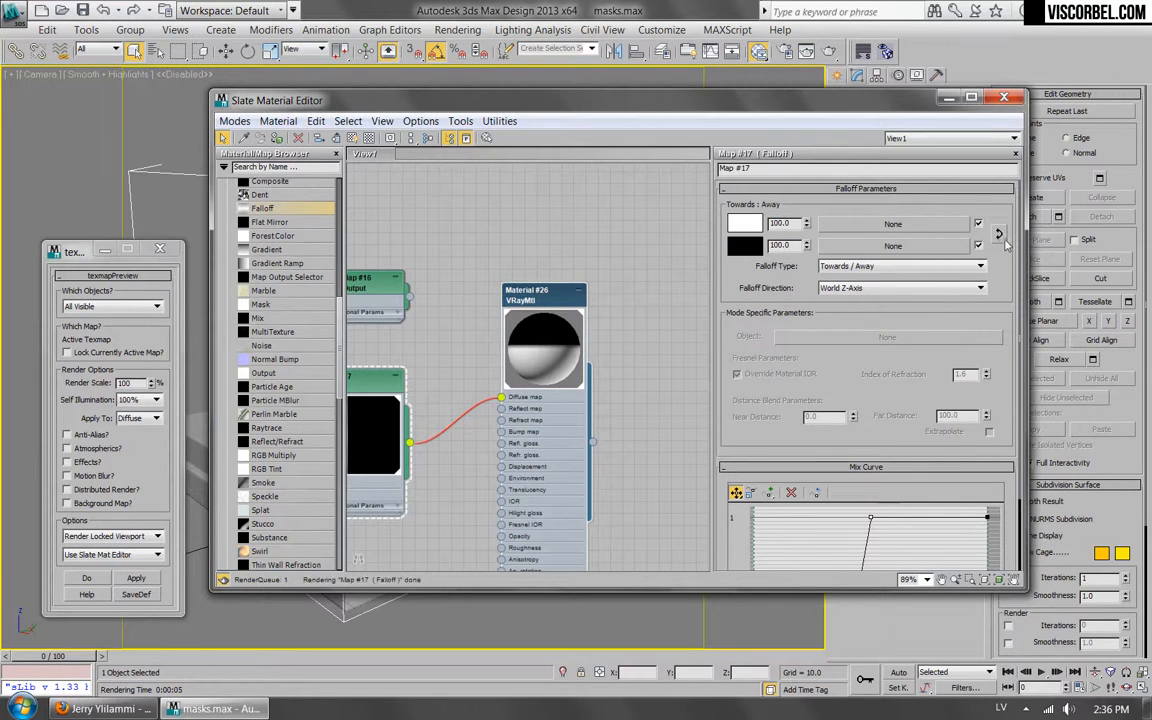
{"action": "left_click", "coordinate": [135, 579]}
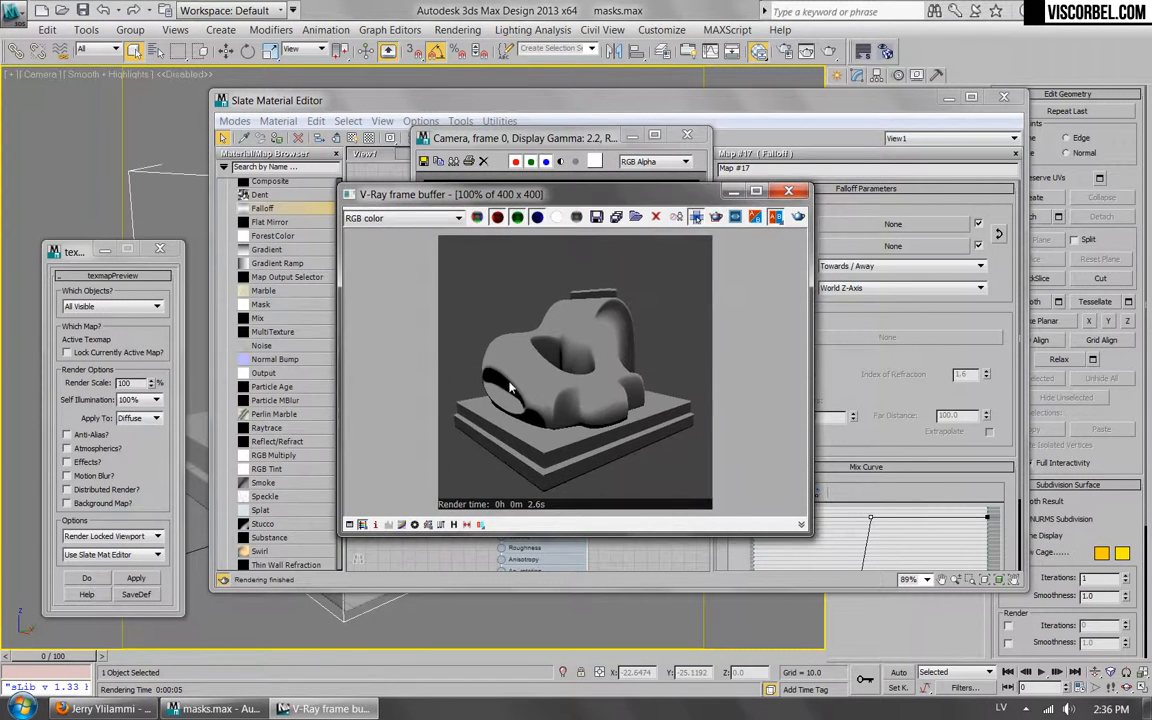
{"action": "left_click", "coordinate": [686, 134]}
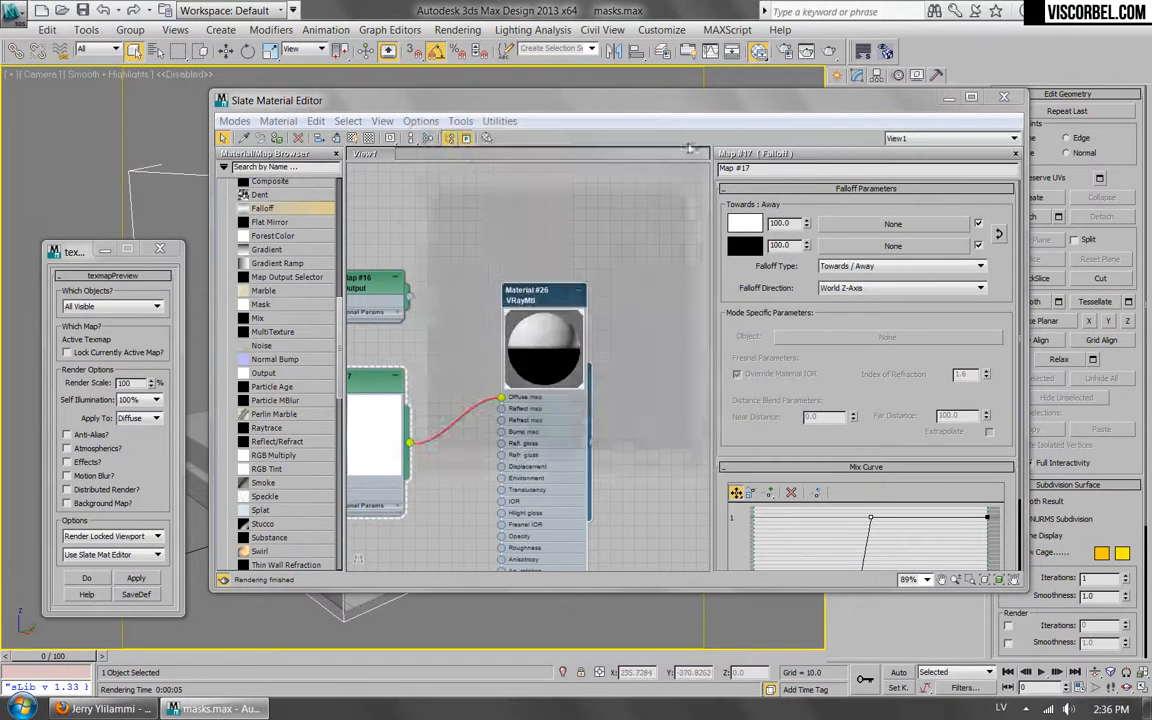
Shift both mix curve points toward the start of the curve, render the texmap preview again, and close it.
{"action": "scroll", "coordinate": [851, 383], "scroll_direction": "down", "scroll_amount": 3}
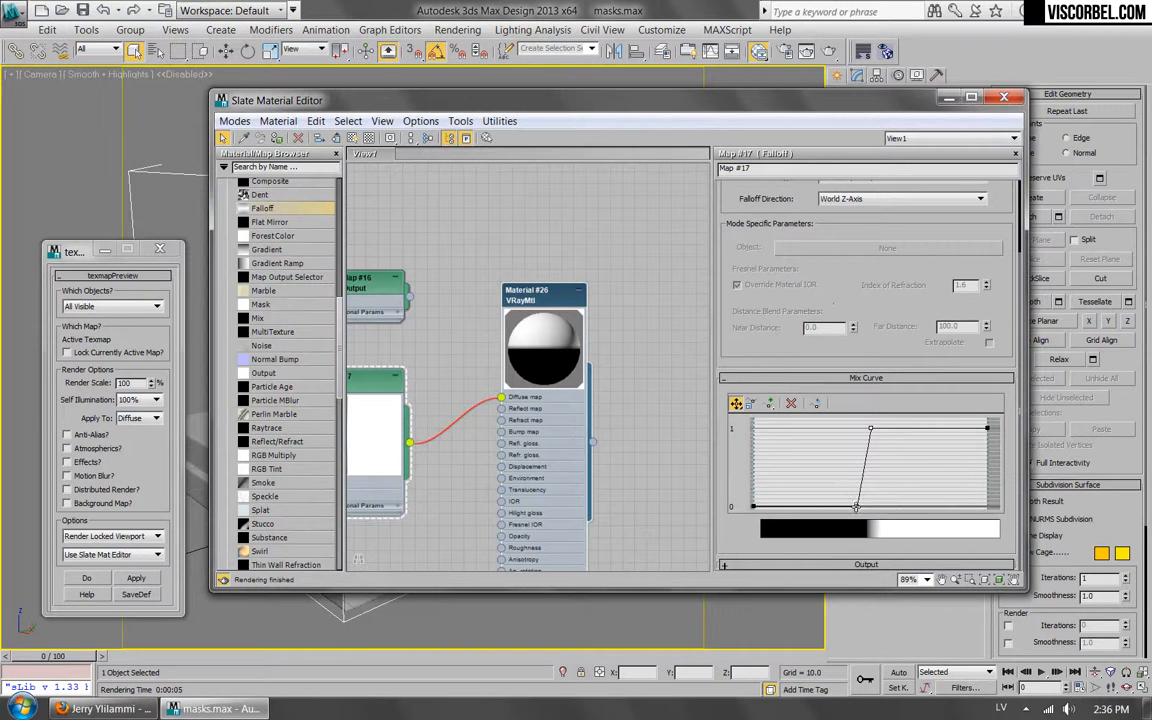
{"action": "left_click_drag", "start_coordinate": [855, 507], "coordinate": [793, 506]}
{"action": "left_click_drag", "start_coordinate": [869, 429], "coordinate": [800, 428]}
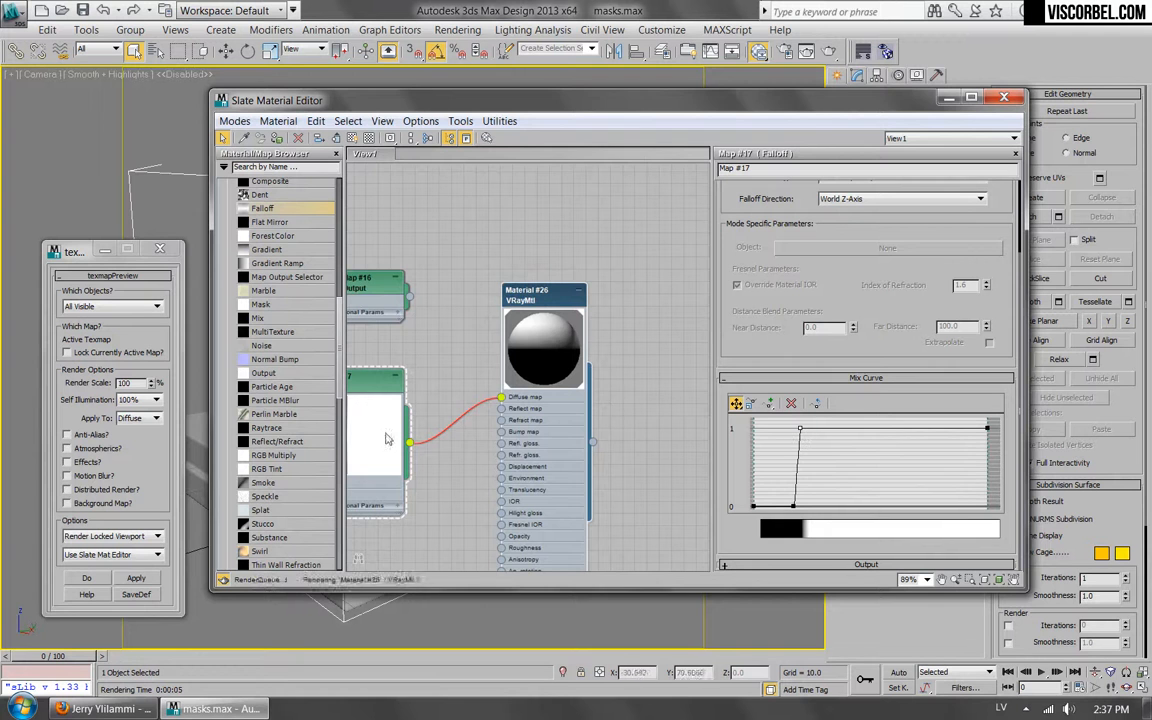
{"action": "left_click", "coordinate": [135, 580]}
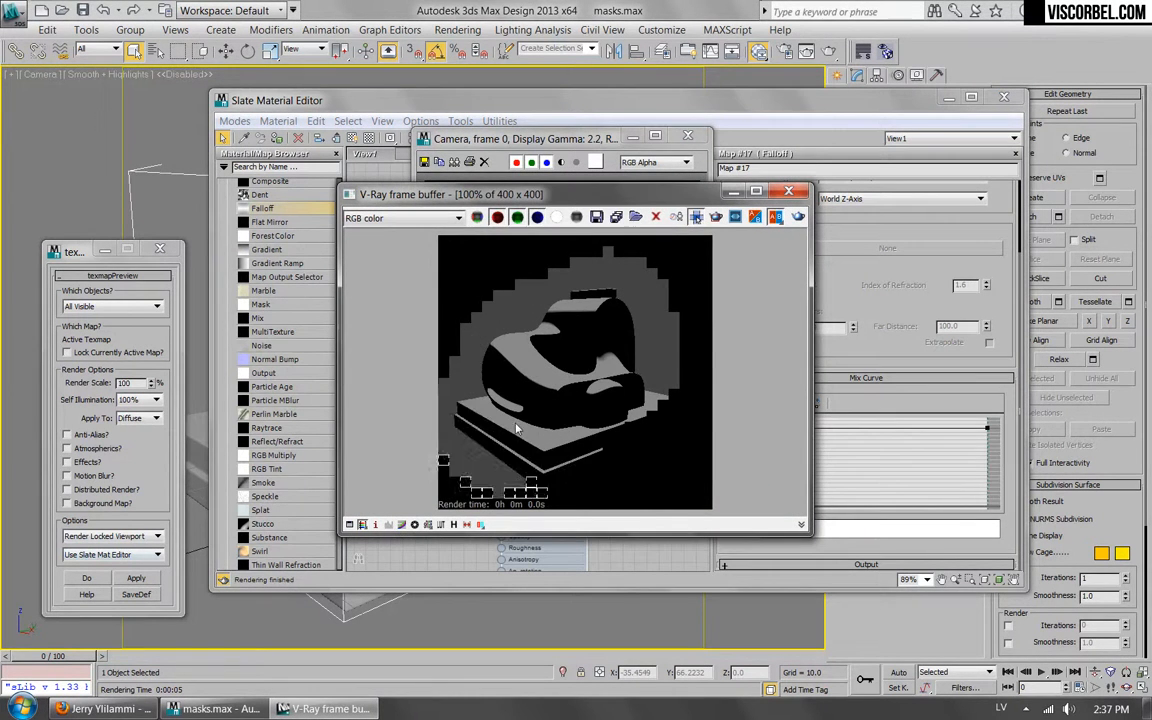
{"action": "left_click", "coordinate": [687, 135]}
Disconnect the Falloff map from the VRayMtl's diffuse slot and place the map beneath the VRayDirt node.
{"action": "scroll", "coordinate": [813, 370], "scroll_direction": "up", "scroll_amount": 3}
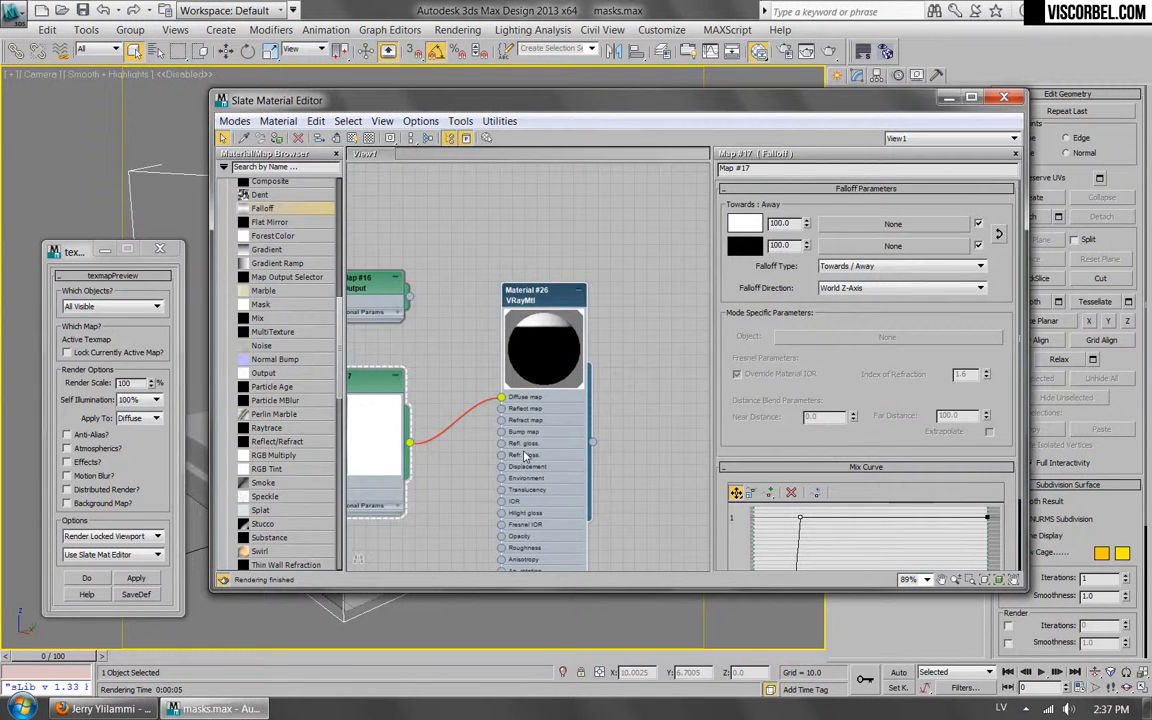
{"action": "scroll", "coordinate": [465, 317], "scroll_direction": "down", "scroll_amount": 3}
{"action": "scroll", "coordinate": [467, 317], "scroll_direction": "down", "scroll_amount": 1}
{"action": "middle_click_drag", "start_coordinate": [476, 335], "coordinate": [535, 345]}
{"action": "left_click_drag", "start_coordinate": [498, 345], "coordinate": [431, 337]}
{"action": "left_click_drag", "start_coordinate": [590, 359], "coordinate": [452, 412]}
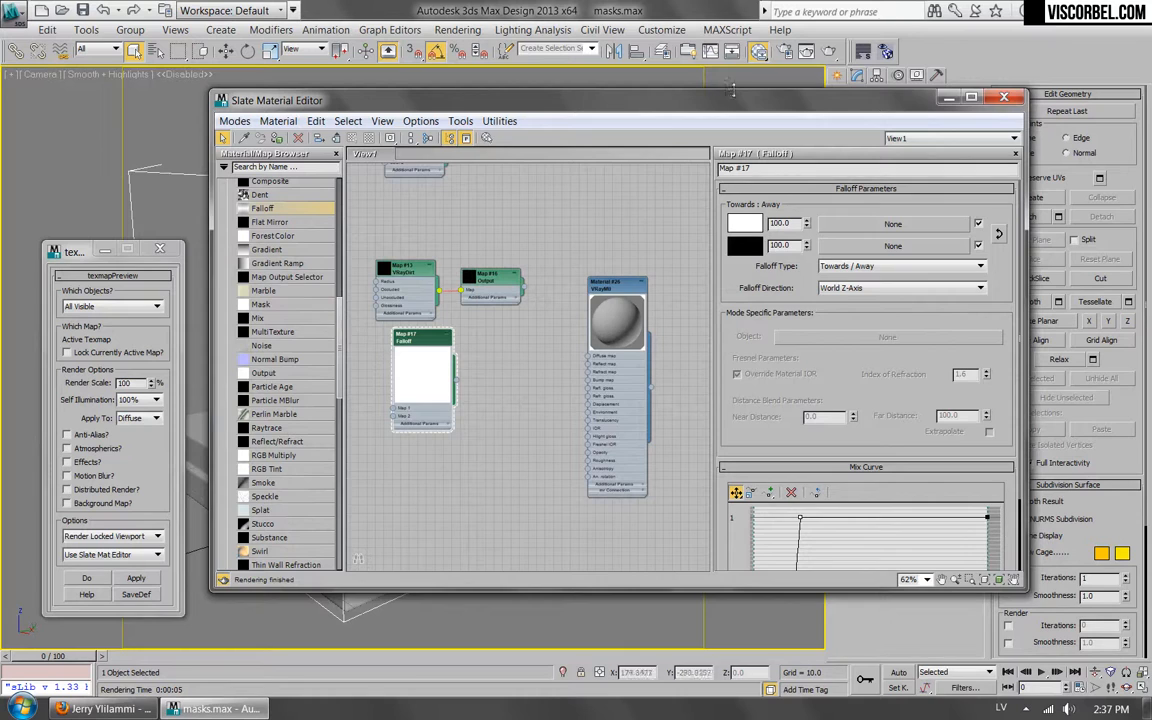
Deselect the model, switch to Firefox, and review the Tension Modifier page on rpmanager.com, including its downloads and examples.
{"action": "left_click_drag", "start_coordinate": [737, 101], "coordinate": [675, 253]}
{"action": "left_click", "coordinate": [688, 134]}
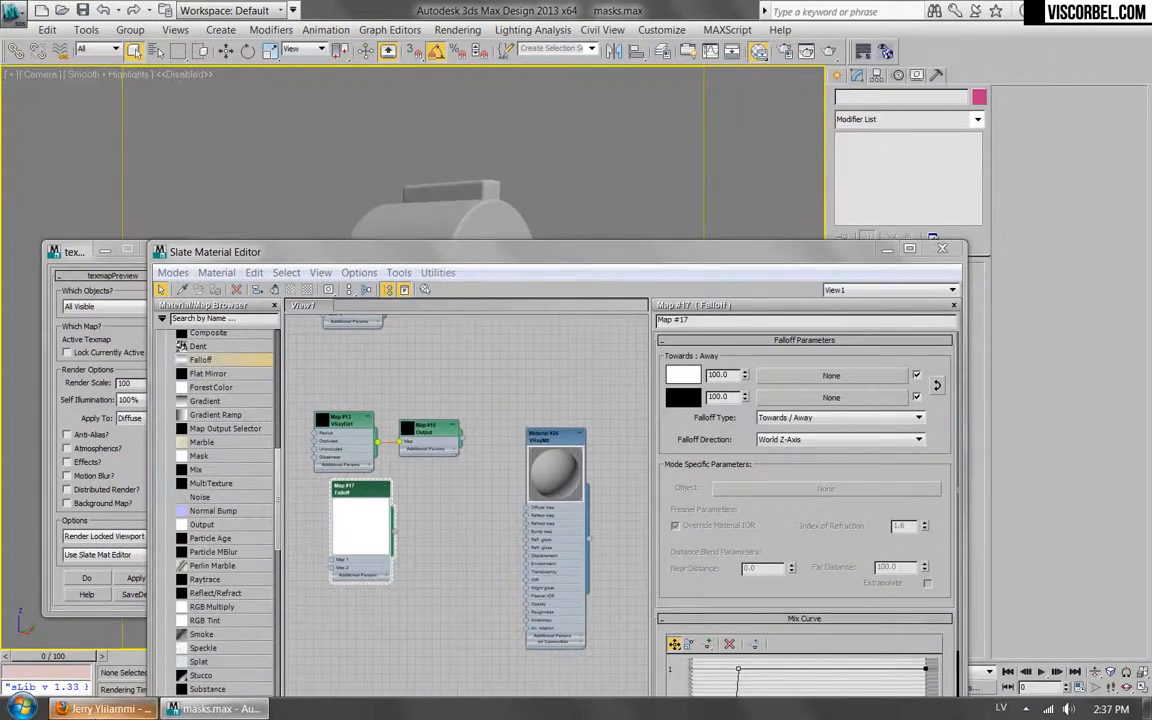
{"action": "left_click", "coordinate": [100, 708]}
{"action": "left_click", "coordinate": [267, 47]}
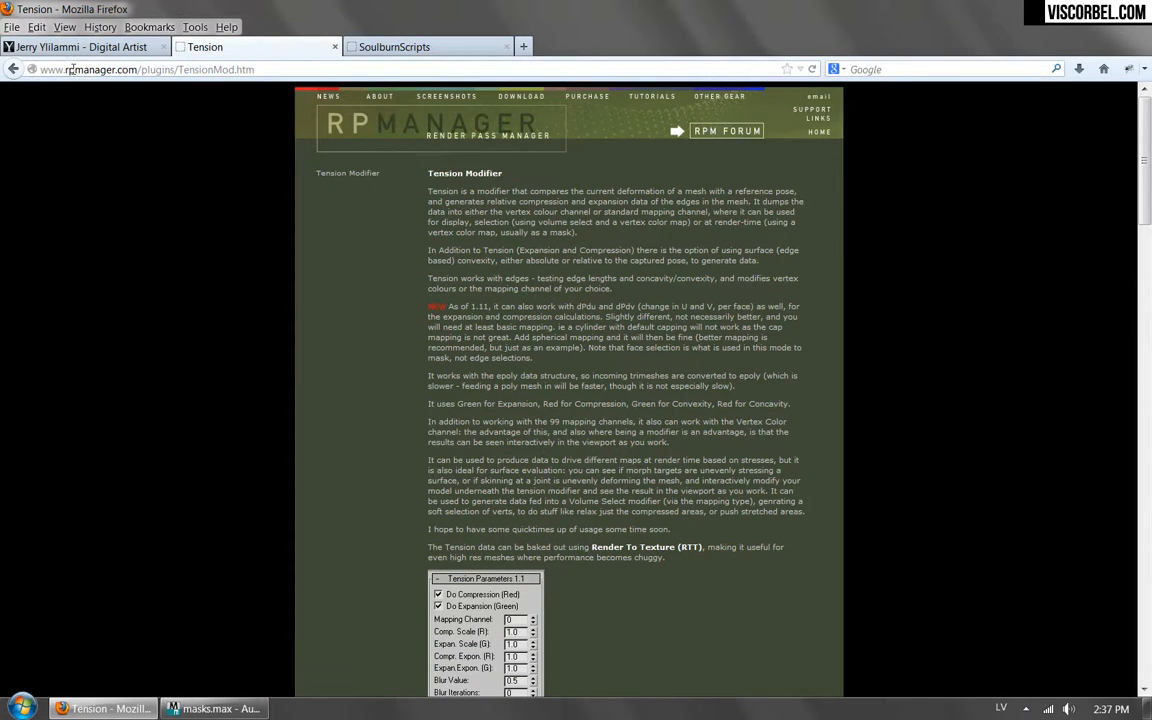
{"action": "scroll", "coordinate": [630, 320], "scroll_direction": "down", "scroll_amount": 20}
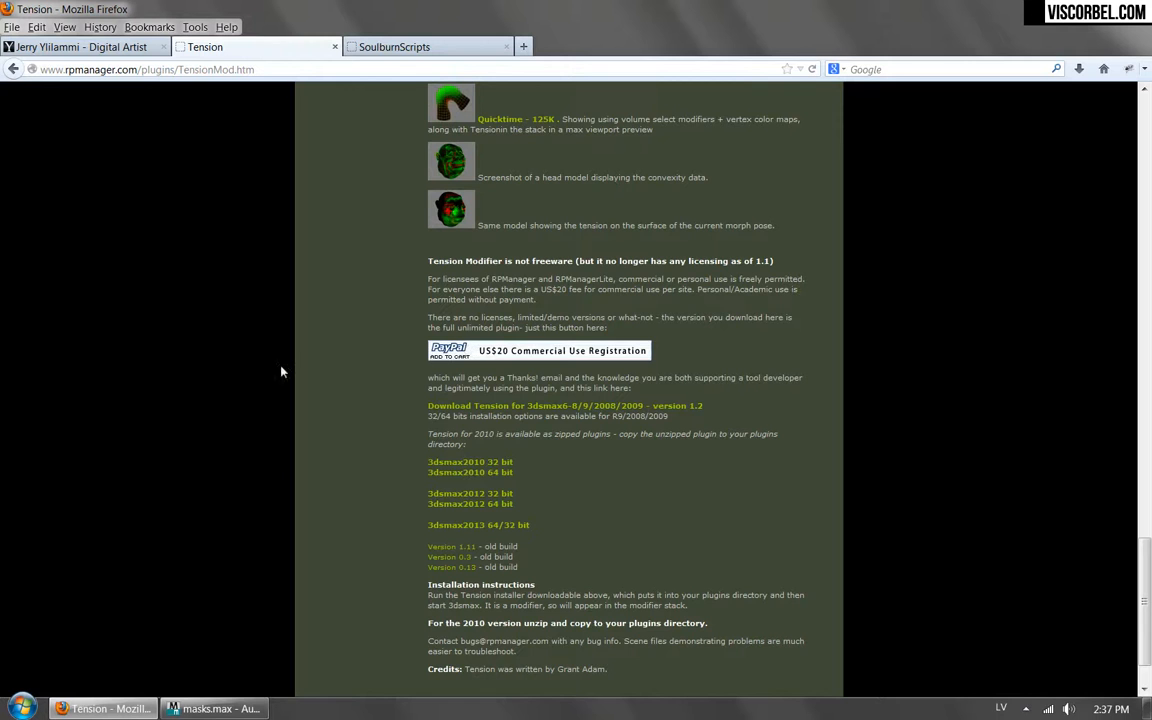
{"action": "scroll", "coordinate": [146, 350], "scroll_direction": "up", "scroll_amount": 5}
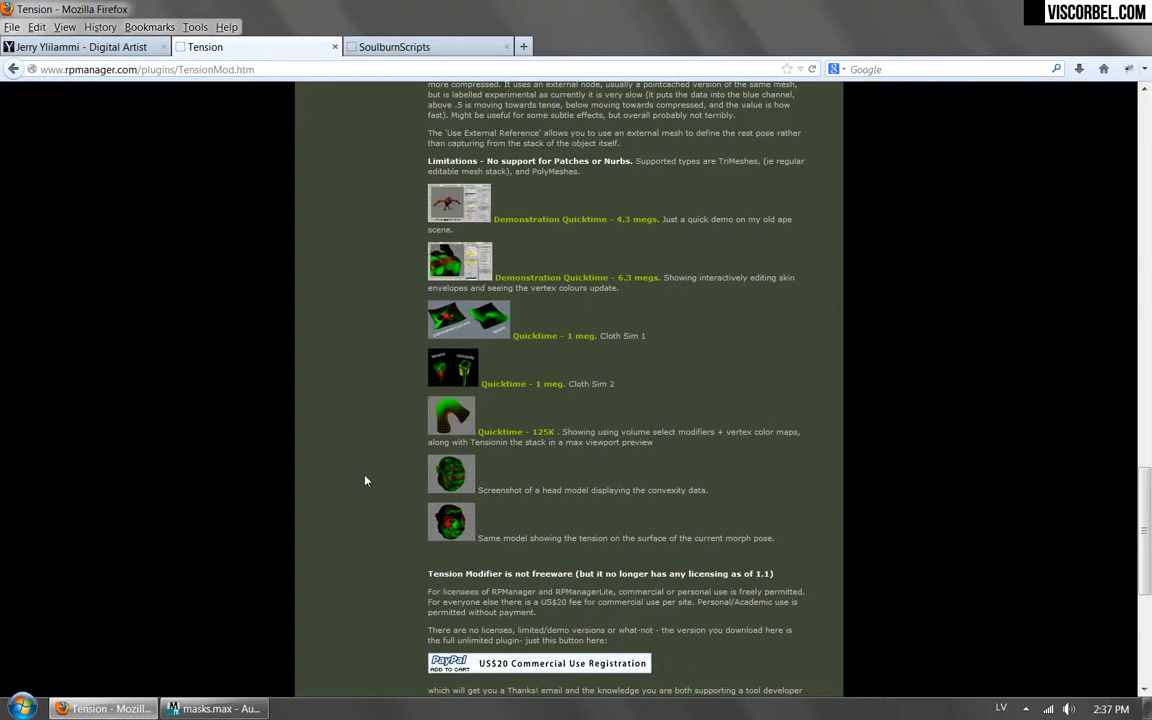
Switch back to 3ds Max, clear the view of the model, and add a Tension modifier to Box002.
{"action": "left_click", "coordinate": [215, 708]}
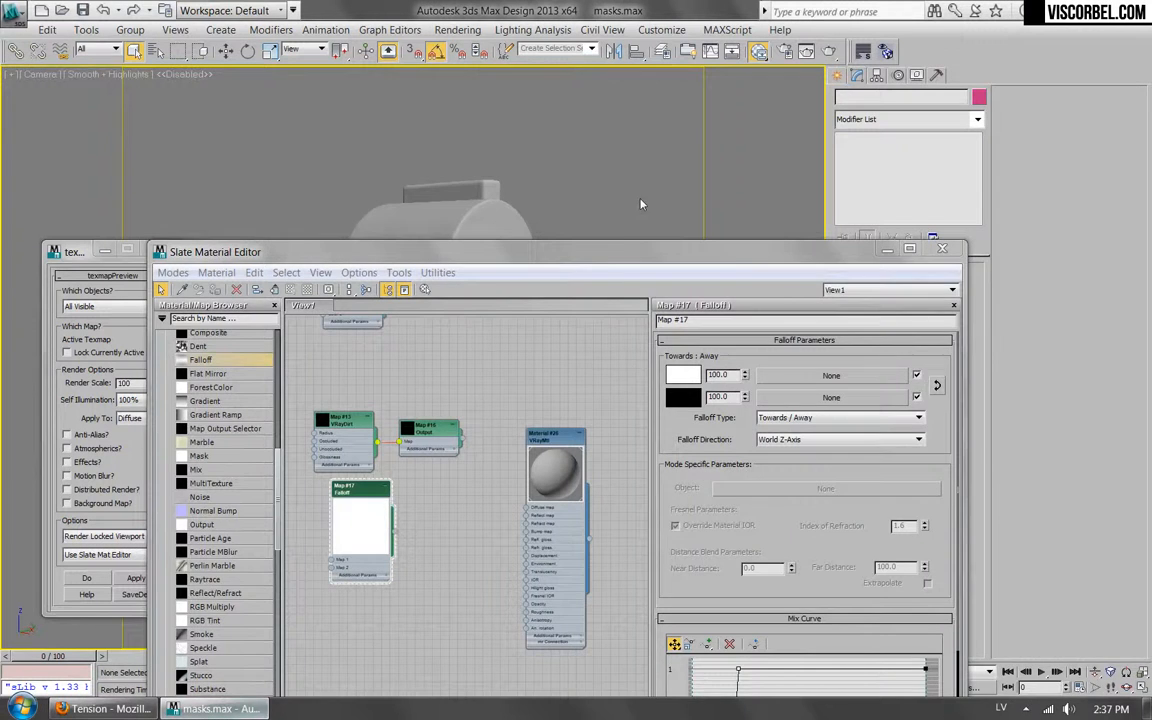
{"action": "left_click_drag", "start_coordinate": [627, 186], "coordinate": [687, 636]}
{"action": "left_click", "coordinate": [522, 419]}
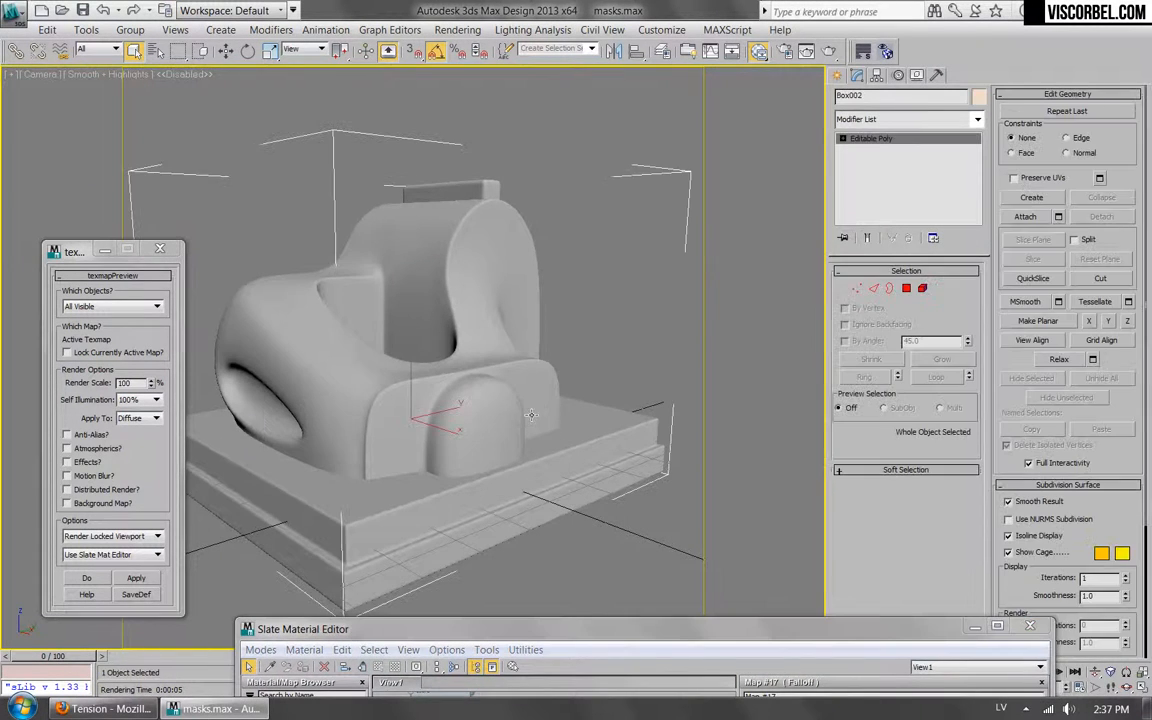
{"action": "left_click", "coordinate": [918, 120]}
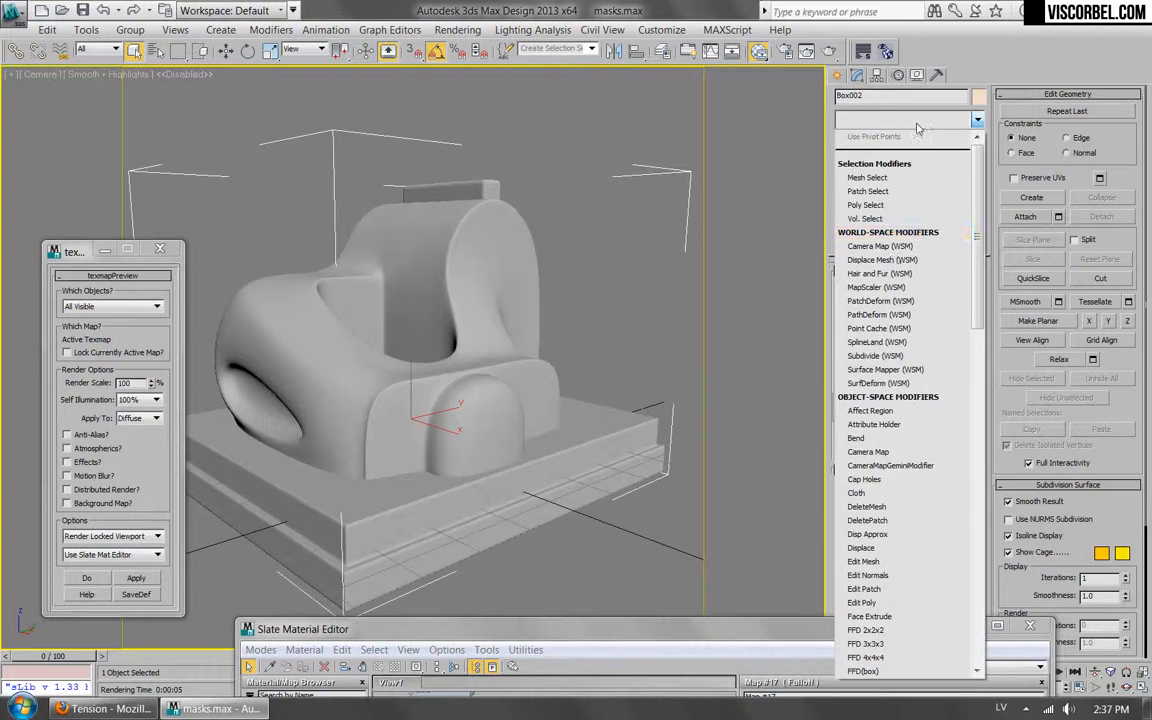
{"action": "scroll", "coordinate": [880, 450], "scroll_direction": "down", "scroll_amount": 10}
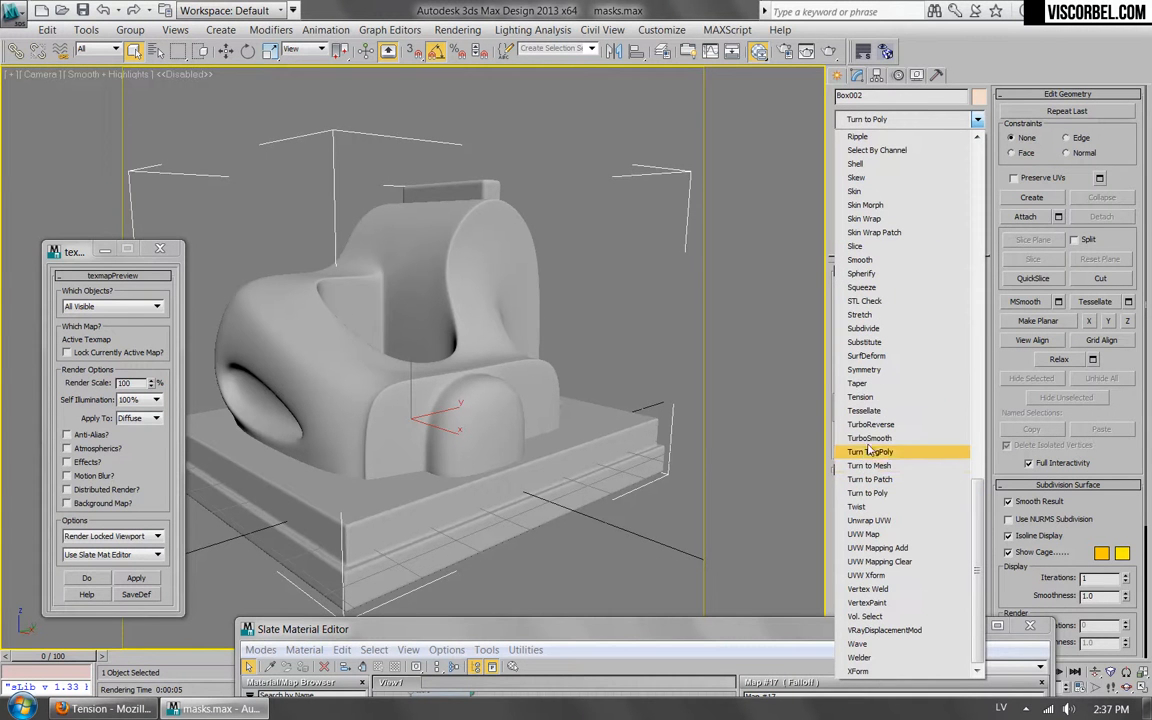
{"action": "left_click", "coordinate": [871, 399]}
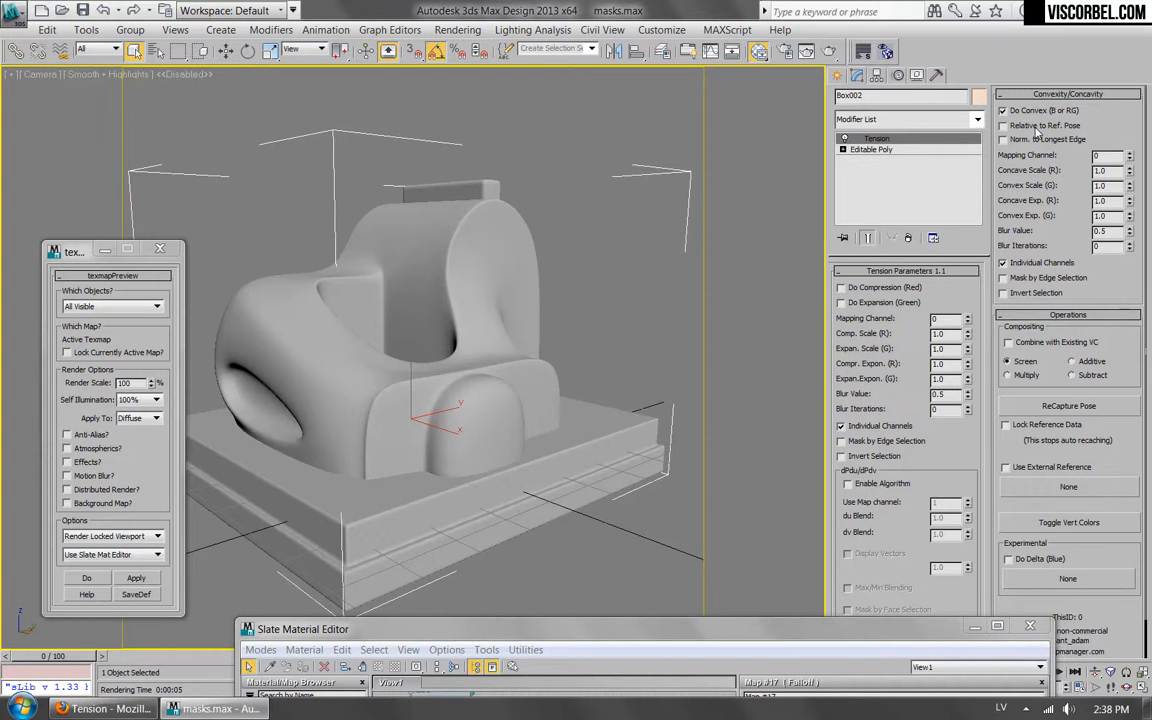
Display the Tension modifier's vertex colors on the model and set the Convexity/Concavity Blur Iterations to 4.
{"action": "left_click", "coordinate": [1048, 522]}
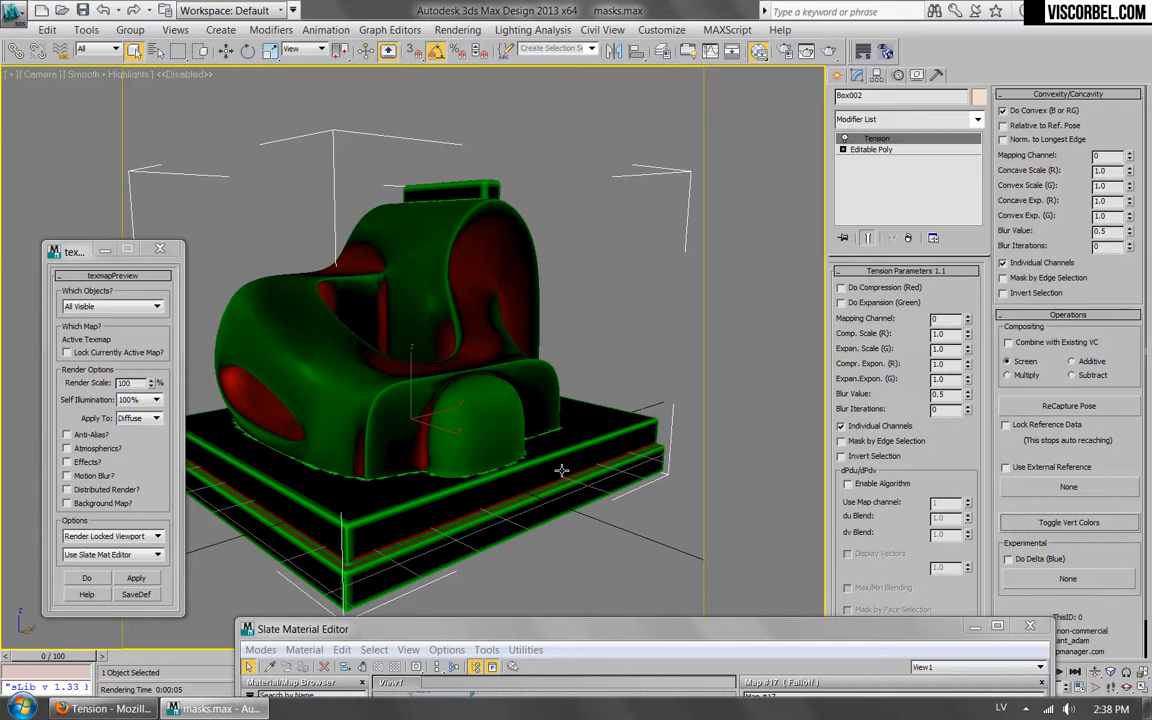
{"action": "left_click", "coordinate": [1119, 246]}
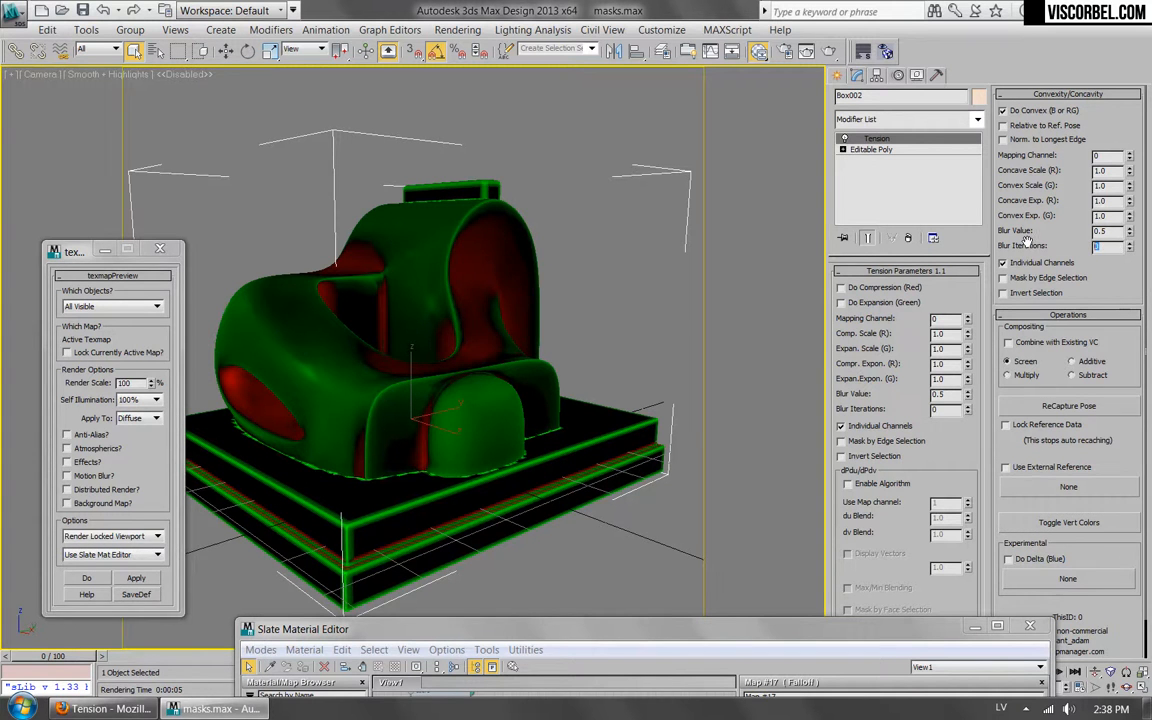
{"action": "key", "text": "Return"}
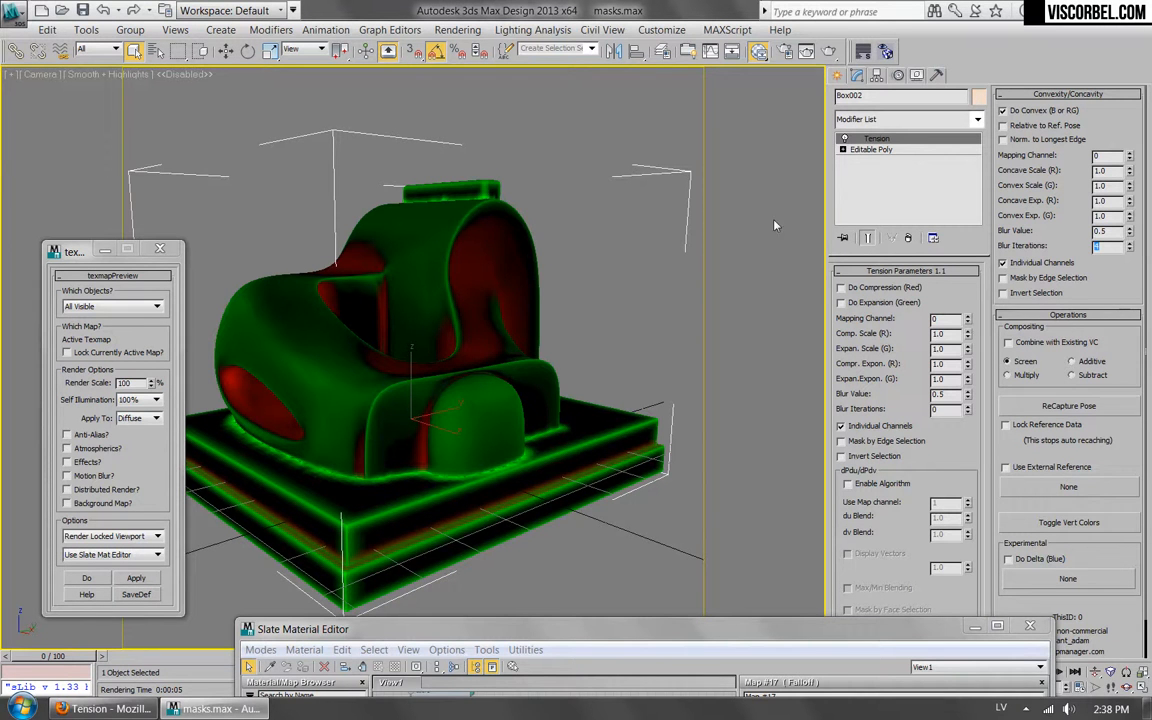
Set the Tension modifier's Concave Scale (R) to 2.0.
{"action": "mouse_move", "coordinate": [668, 632]}
{"action": "left_mouse_down"}
{"action": "mouse_move", "coordinate": [860, 549]}
{"action": "mouse_move", "coordinate": [748, 229]}
{"action": "mouse_move", "coordinate": [668, 551]}
{"action": "mouse_move", "coordinate": [677, 615]}
{"action": "left_mouse_up"}
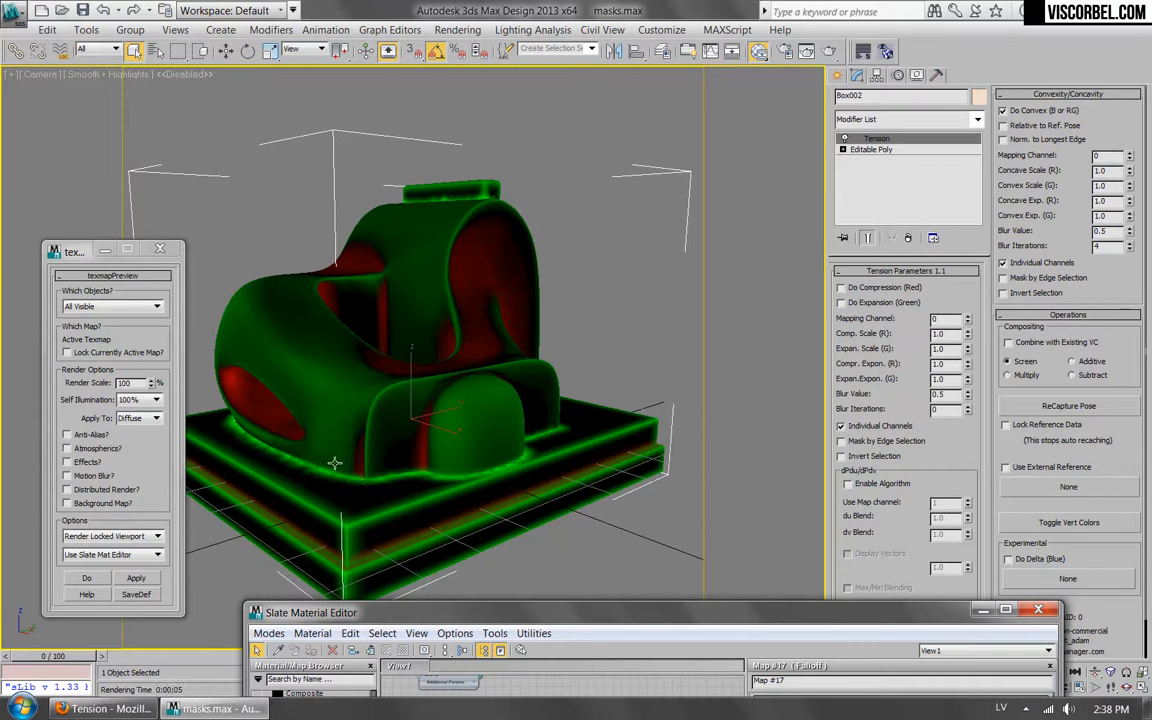
{"action": "left_click", "coordinate": [1104, 170]}
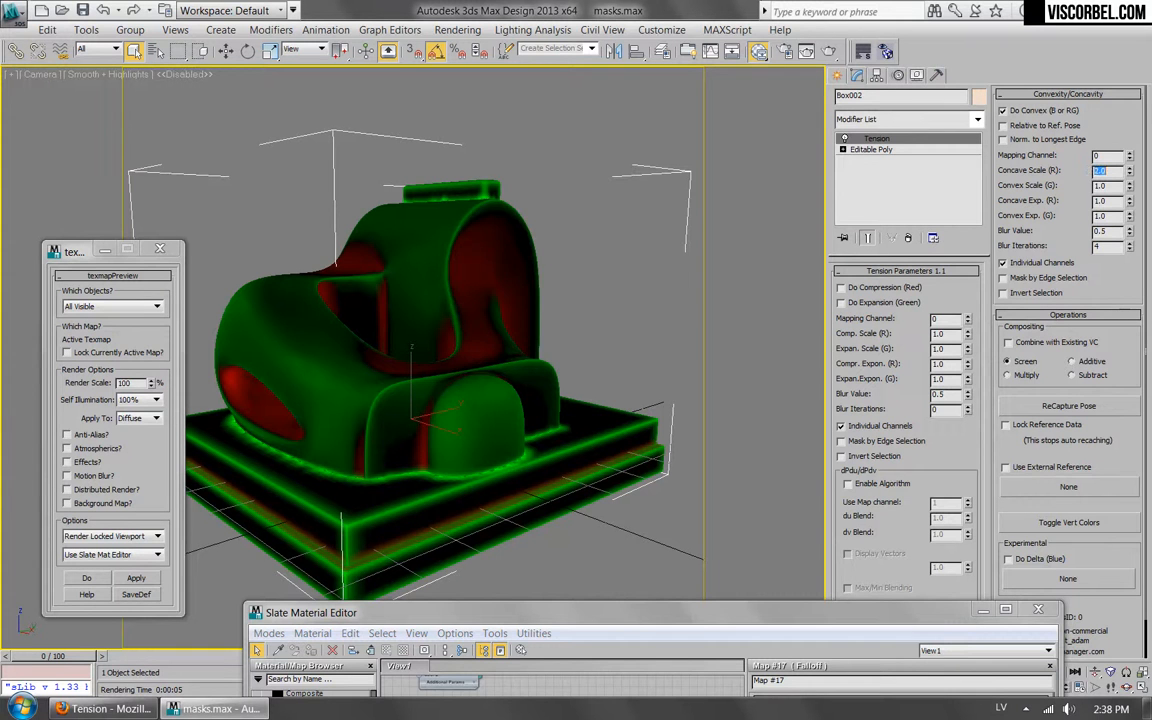
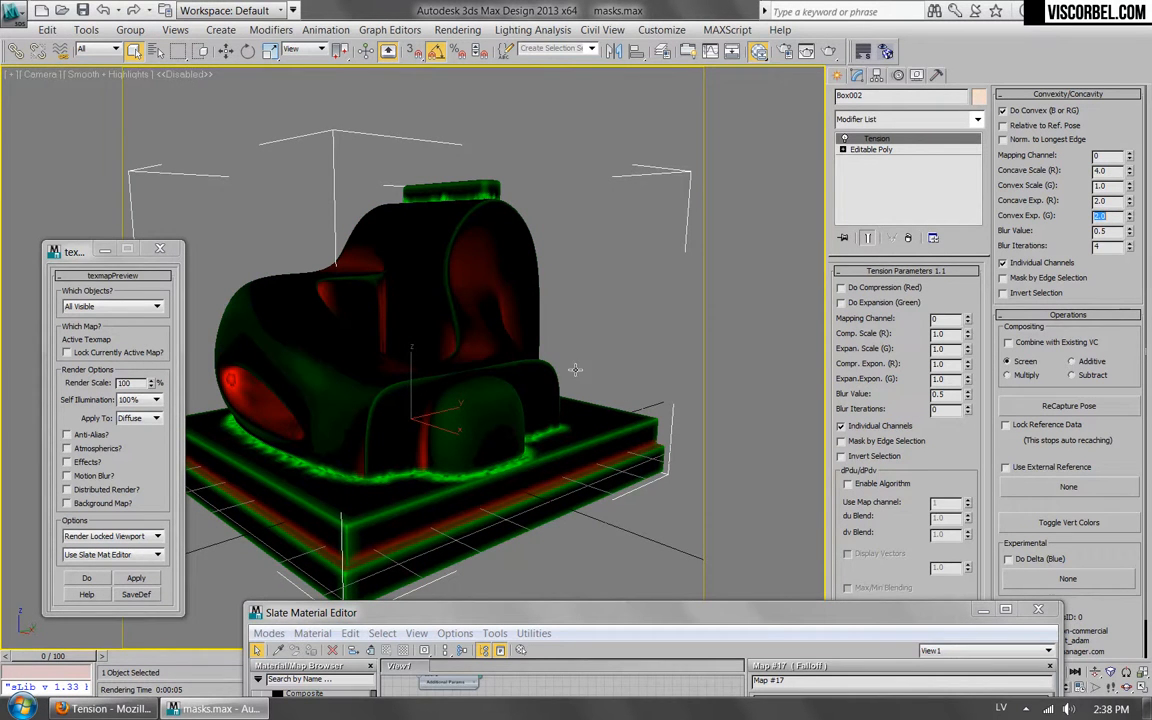
Add a Vertex Color map to the node view and connect it to the VRayMtl's Diffuse map slot.
{"action": "left_click_drag", "start_coordinate": [578, 617], "coordinate": [598, 115]}
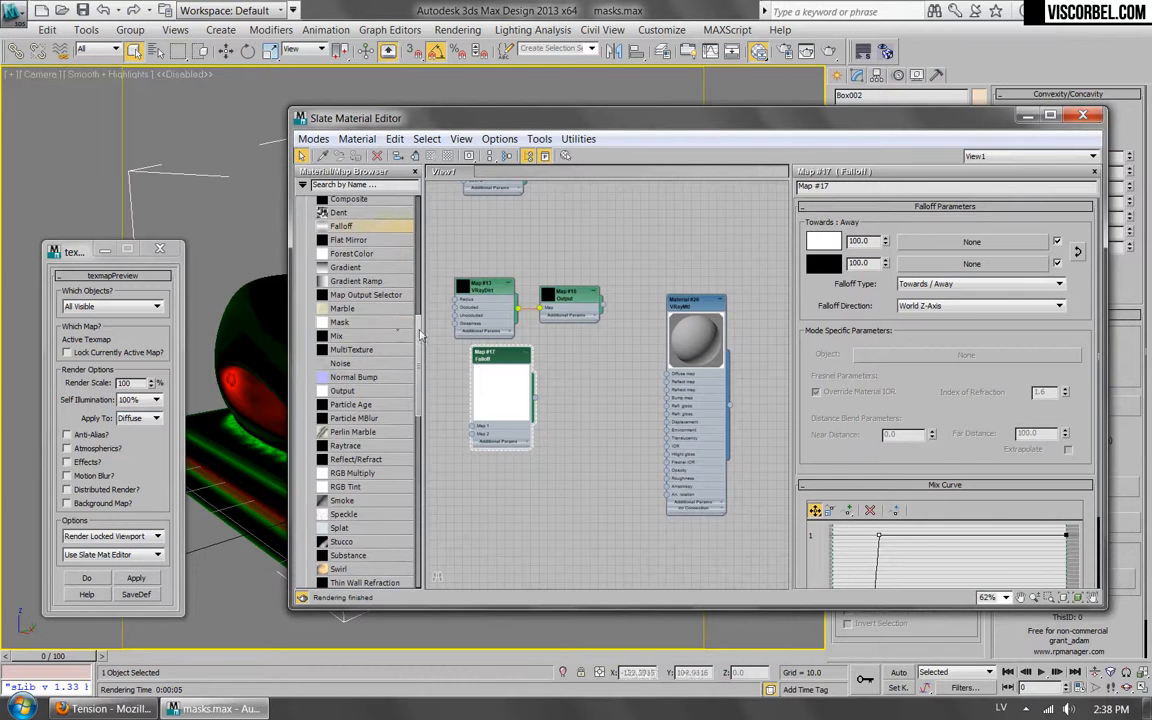
{"action": "scroll", "coordinate": [378, 300], "scroll_direction": "down", "scroll_amount": 10}
{"action": "scroll", "coordinate": [360, 440], "scroll_direction": "up", "scroll_amount": 5}
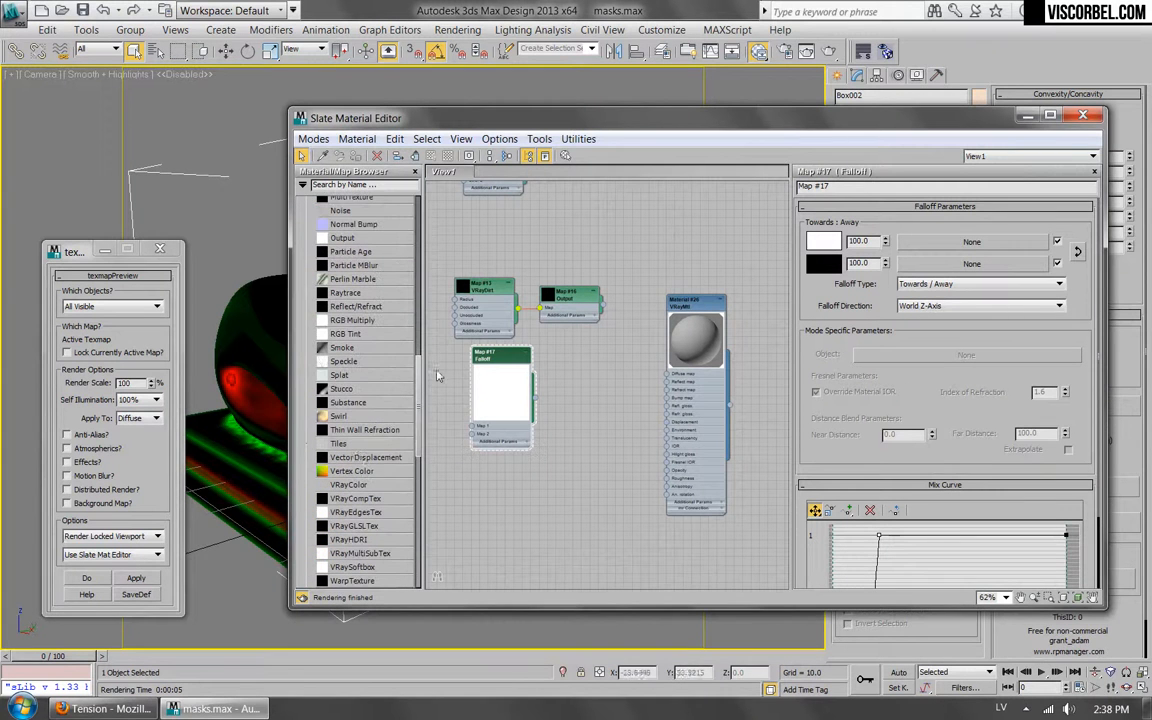
{"action": "left_click_drag", "start_coordinate": [345, 478], "coordinate": [667, 376]}
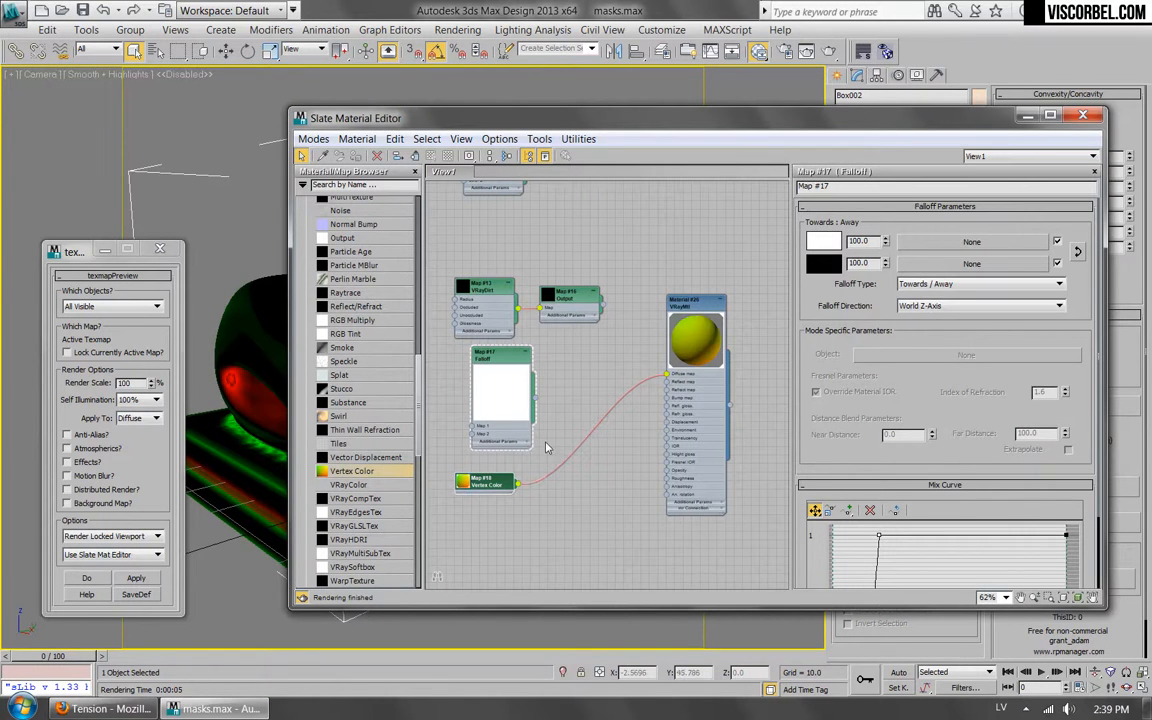
Open the Vertex Color map's parameters and test-render the camera view with all sub channels.
{"action": "double_click", "coordinate": [480, 481]}
{"action": "left_click_drag", "start_coordinate": [910, 133], "coordinate": [755, 134]}
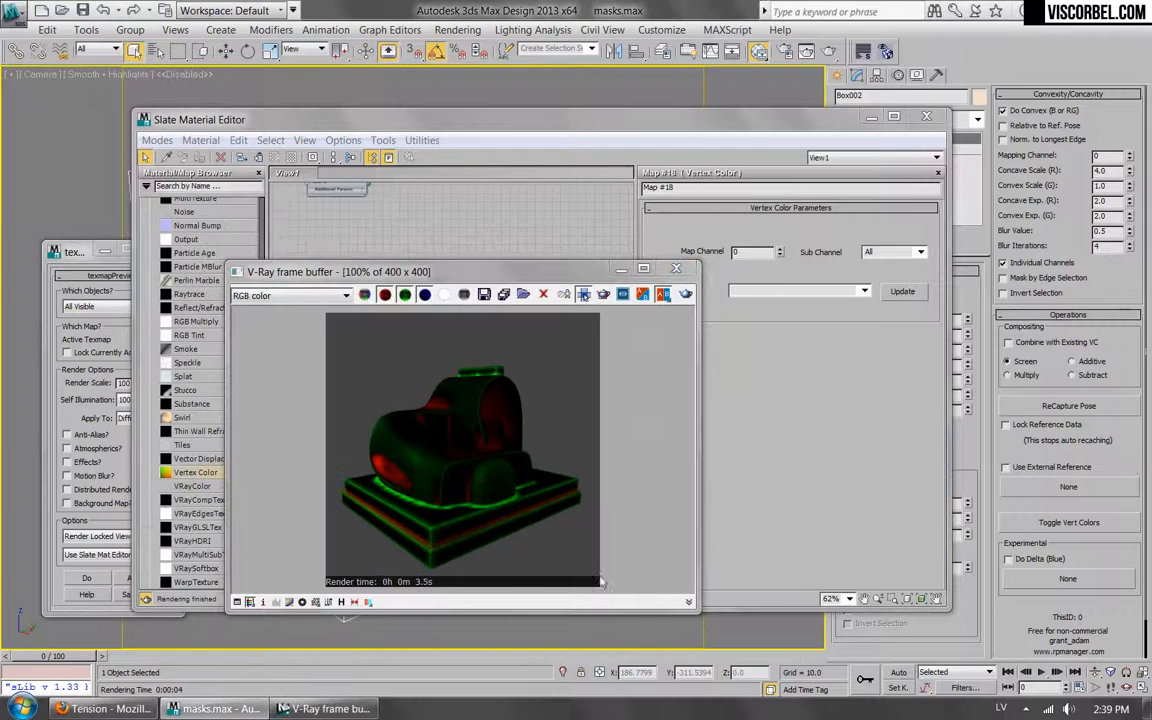
{"action": "left_click", "coordinate": [678, 268]}
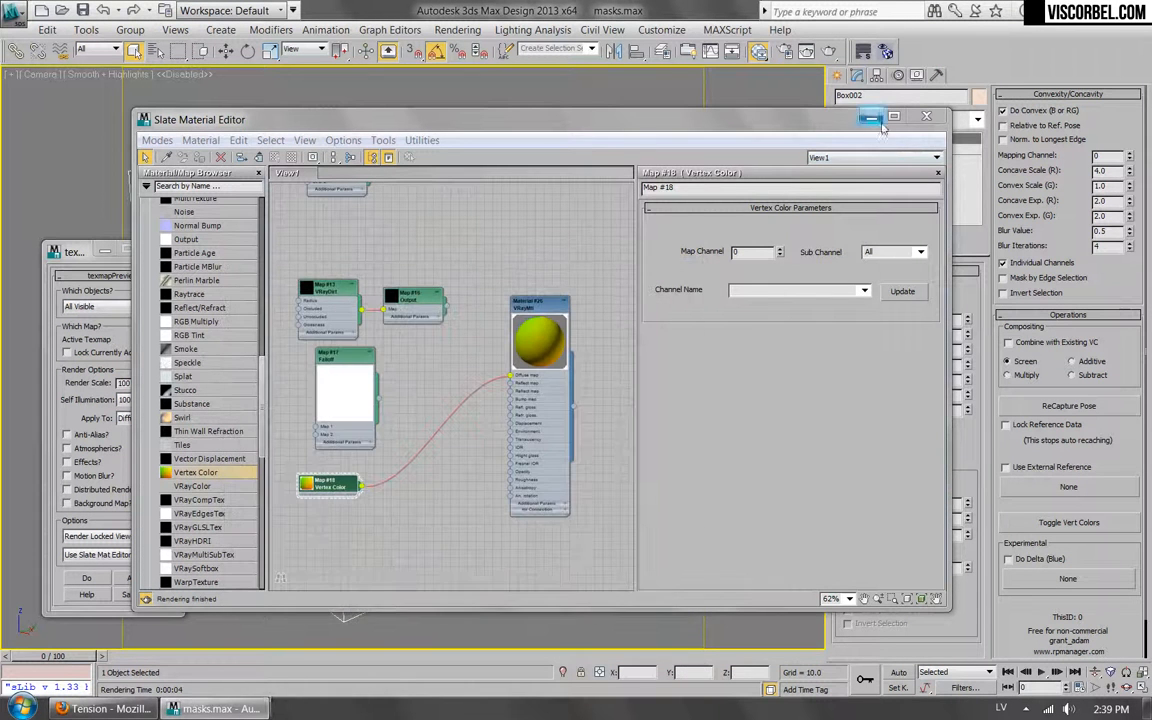
Set the Tension modifier's convexity/concavity Blur Iterations to 8 and its Convex Exp. (G) to 1.0.
{"action": "left_click", "coordinate": [870, 119]}
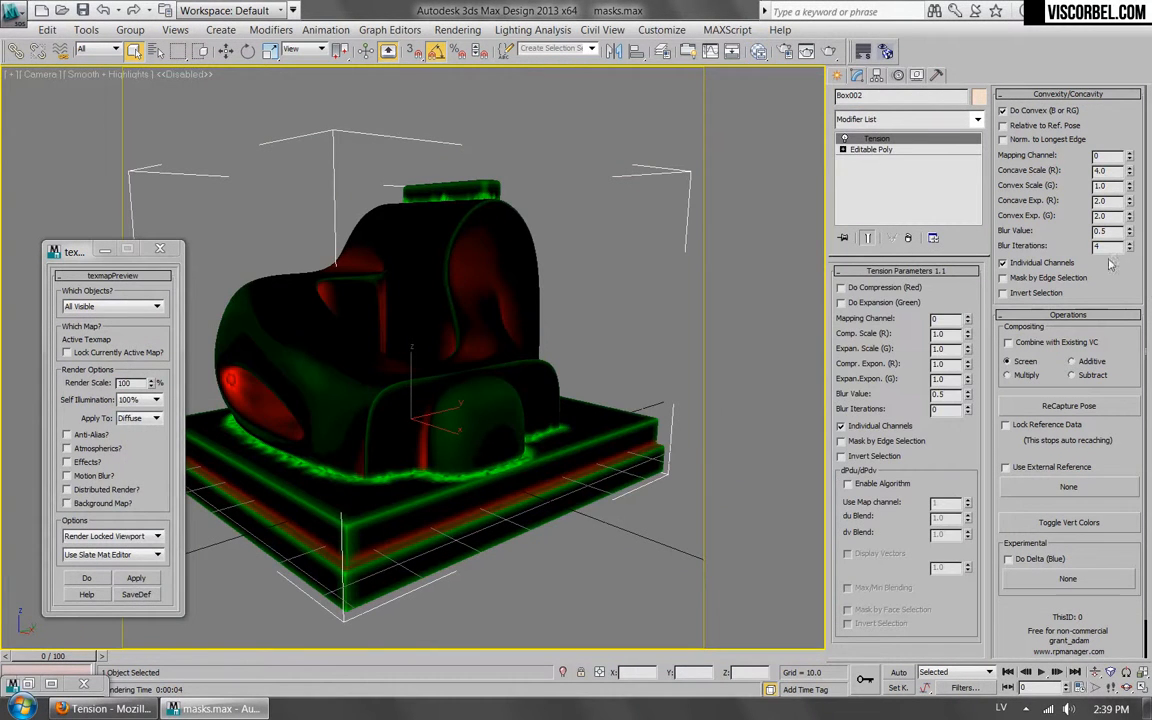
{"action": "type", "text": "6"}
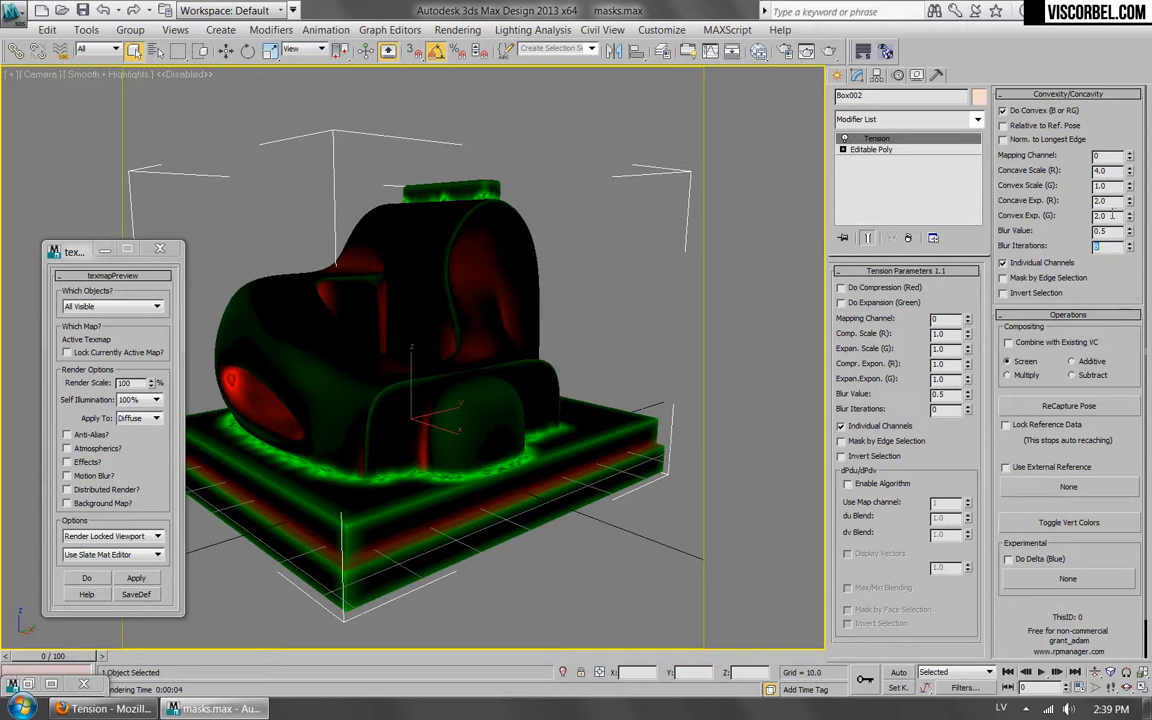
{"action": "key", "text": "Return"}
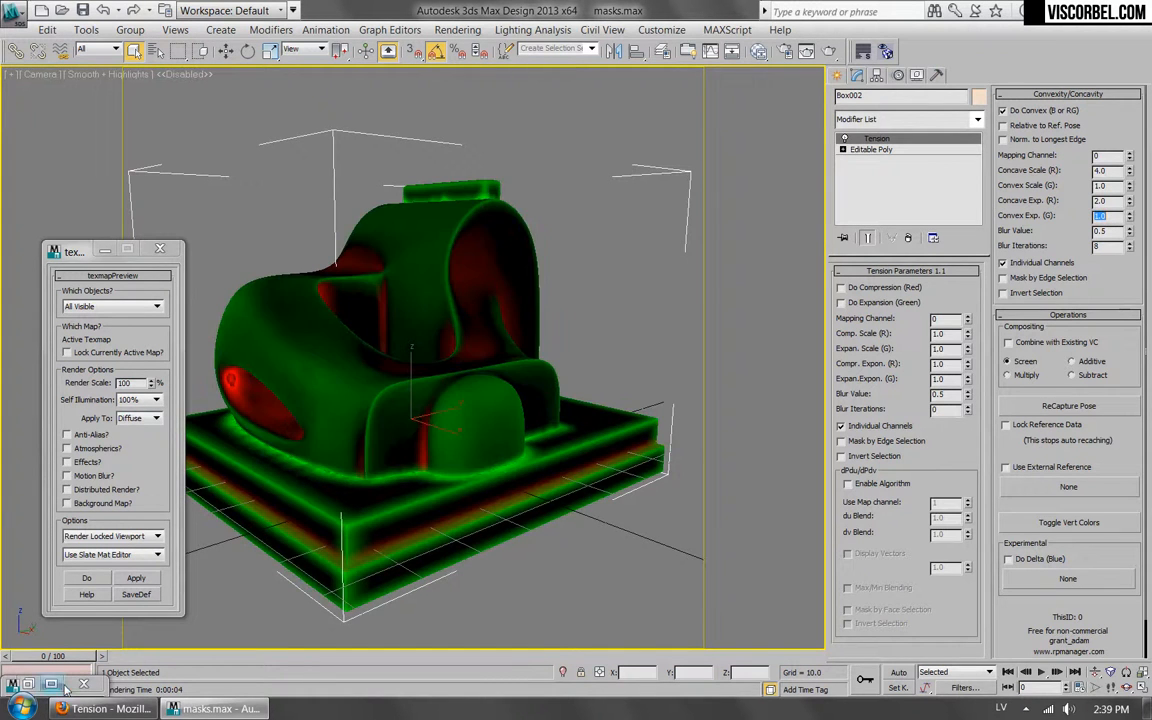
Set the Vertex Color map's Sub Channel to Green and test-render the resulting mask.
{"action": "left_click", "coordinate": [28, 684]}
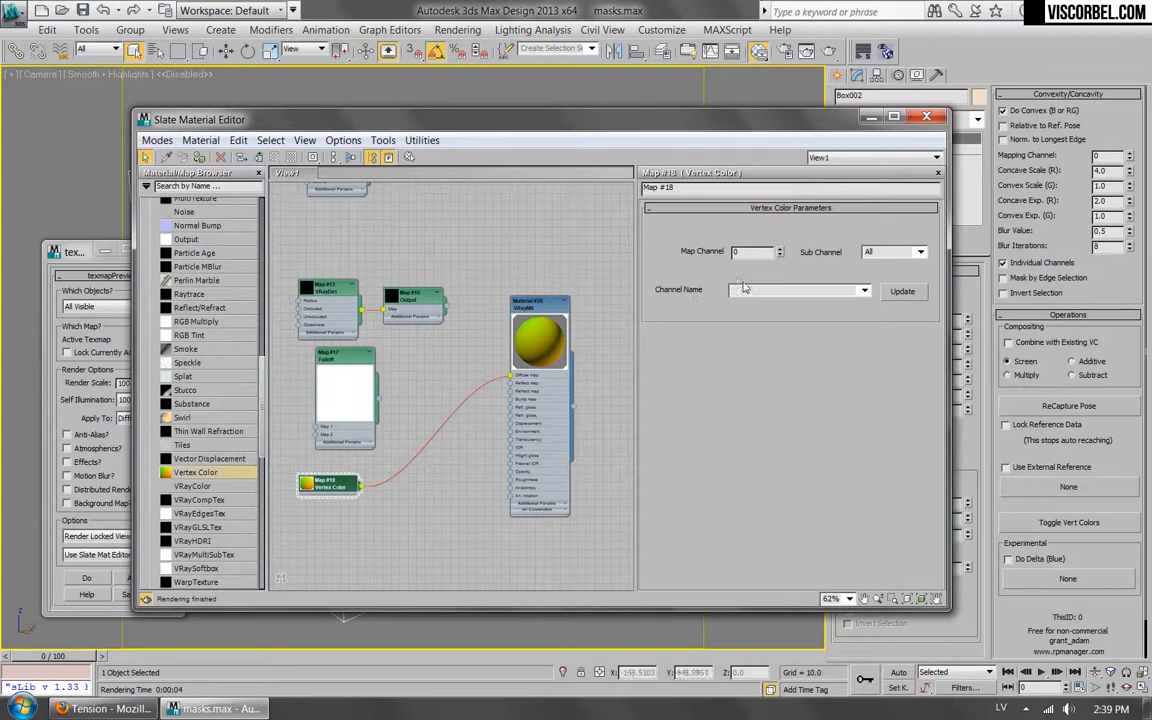
{"action": "left_click", "coordinate": [921, 253]}
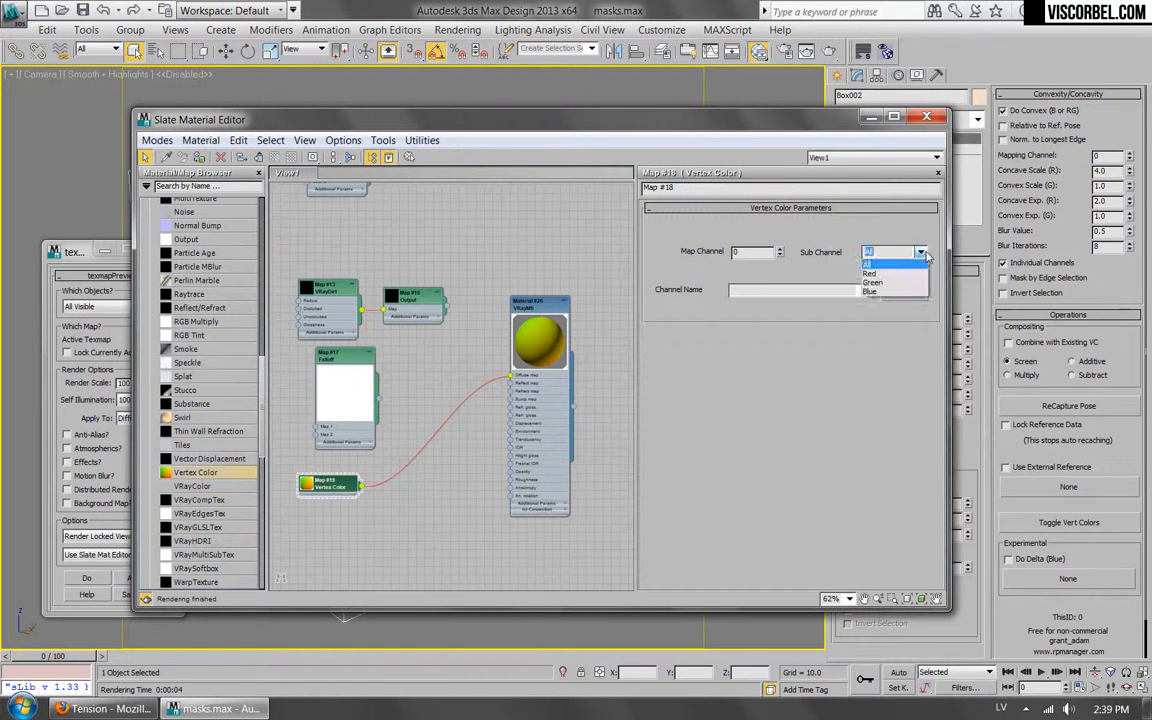
{"action": "left_click", "coordinate": [880, 282]}
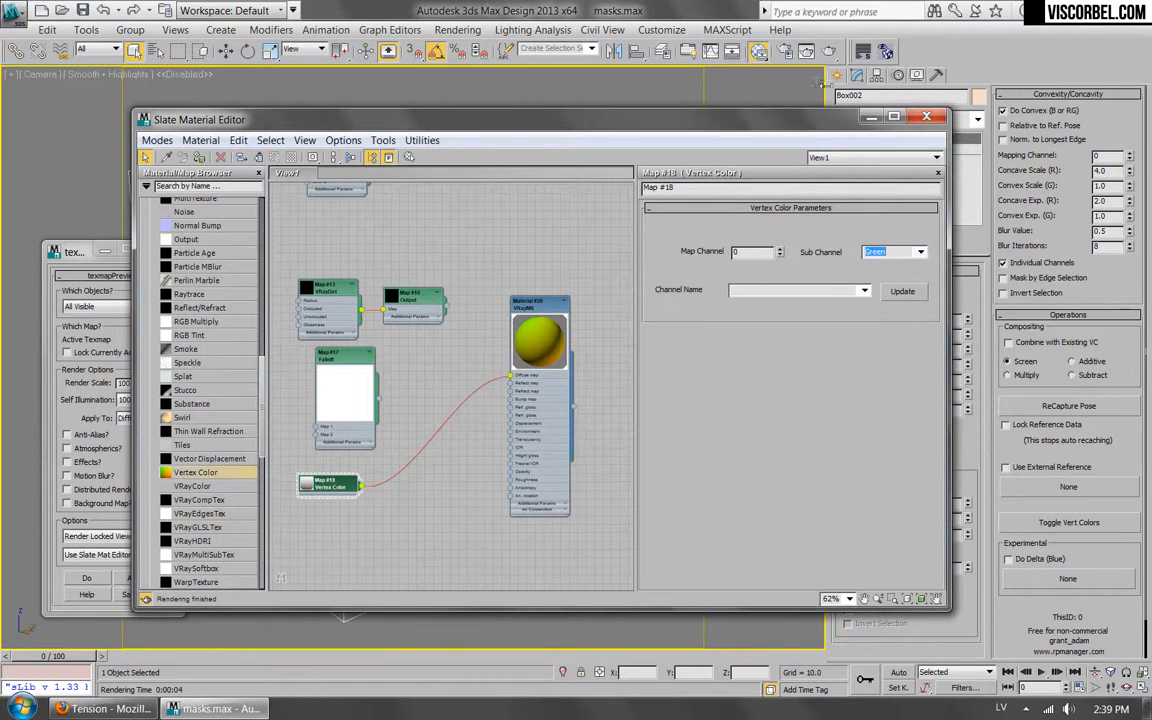
{"action": "left_click", "coordinate": [829, 53]}
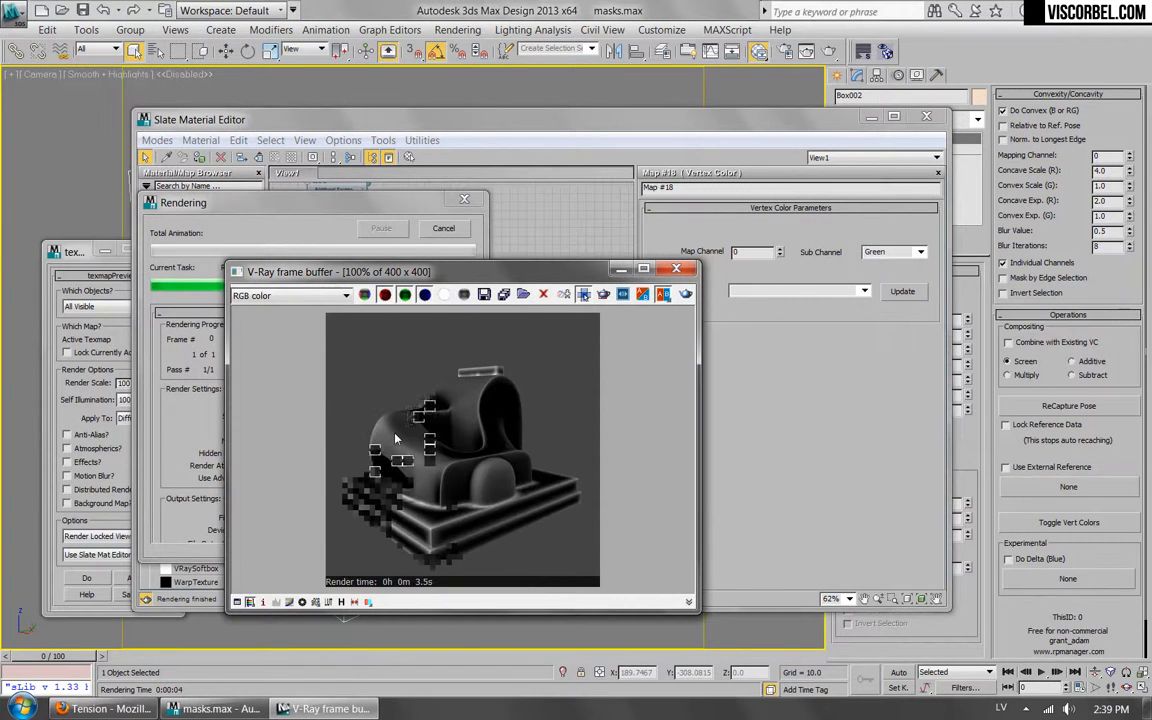
{"action": "left_click", "coordinate": [676, 268]}
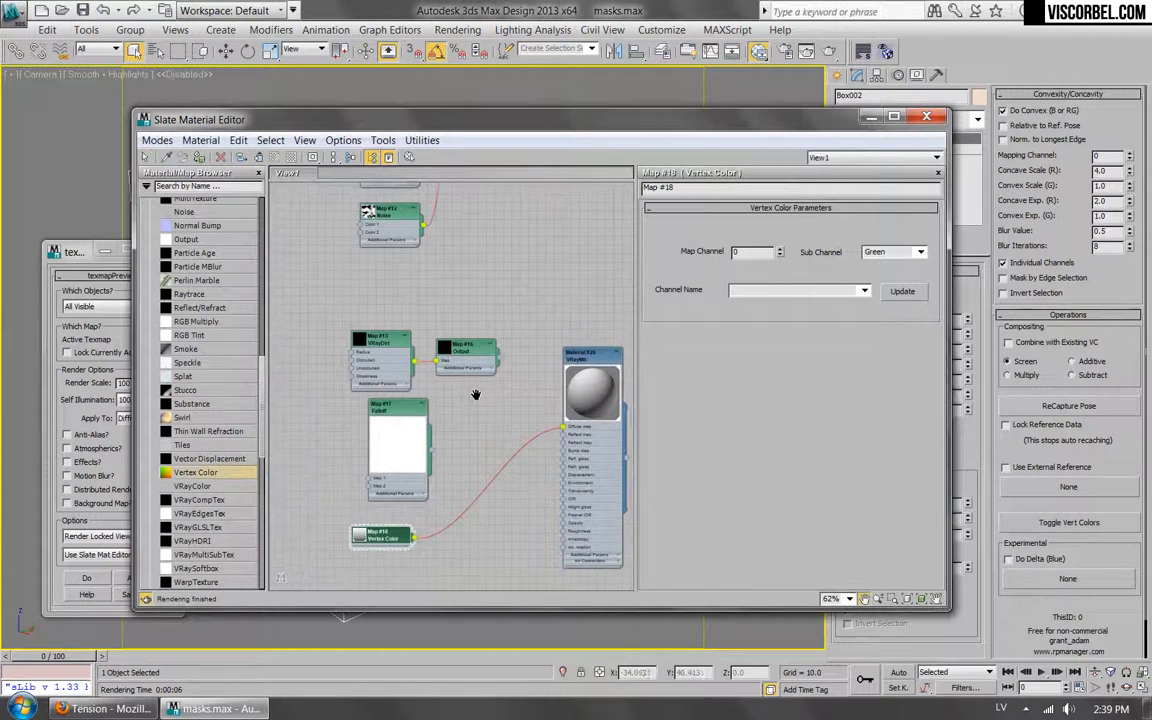
Route the Vertex Color map through the existing Output map into the material's Diffuse map slot, and test-render it.
{"action": "right_click", "coordinate": [468, 366]}
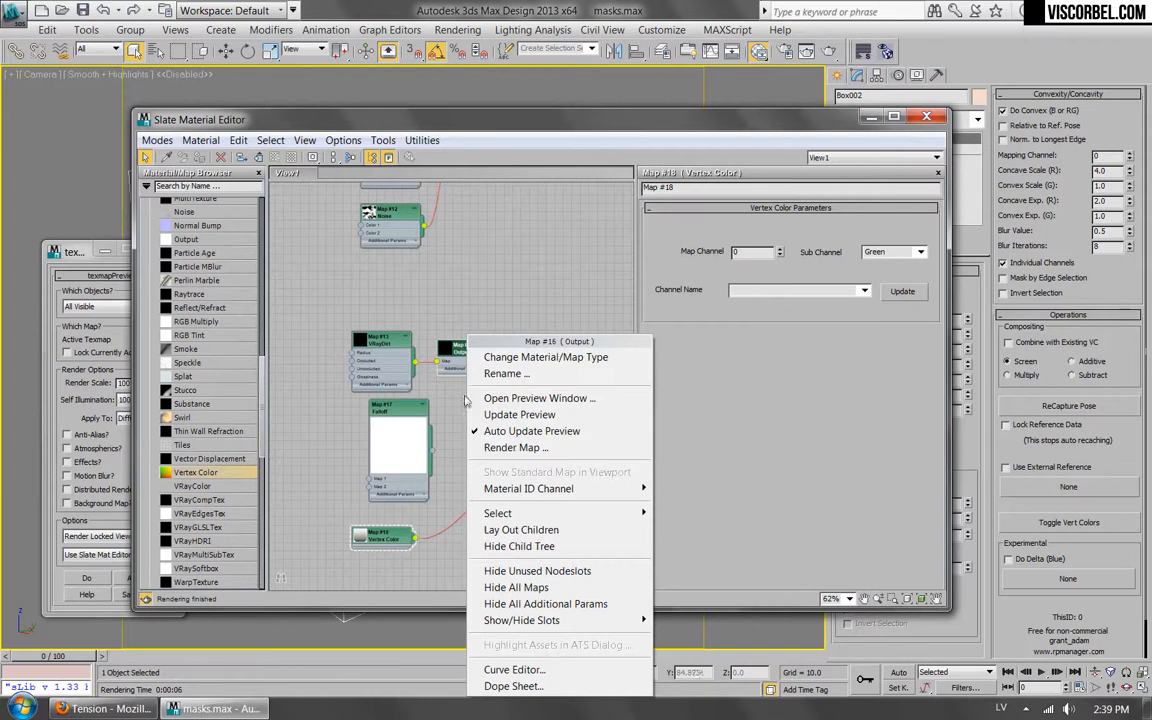
{"action": "left_click", "coordinate": [447, 482]}
{"action": "left_click_drag", "start_coordinate": [457, 347], "coordinate": [447, 500]}
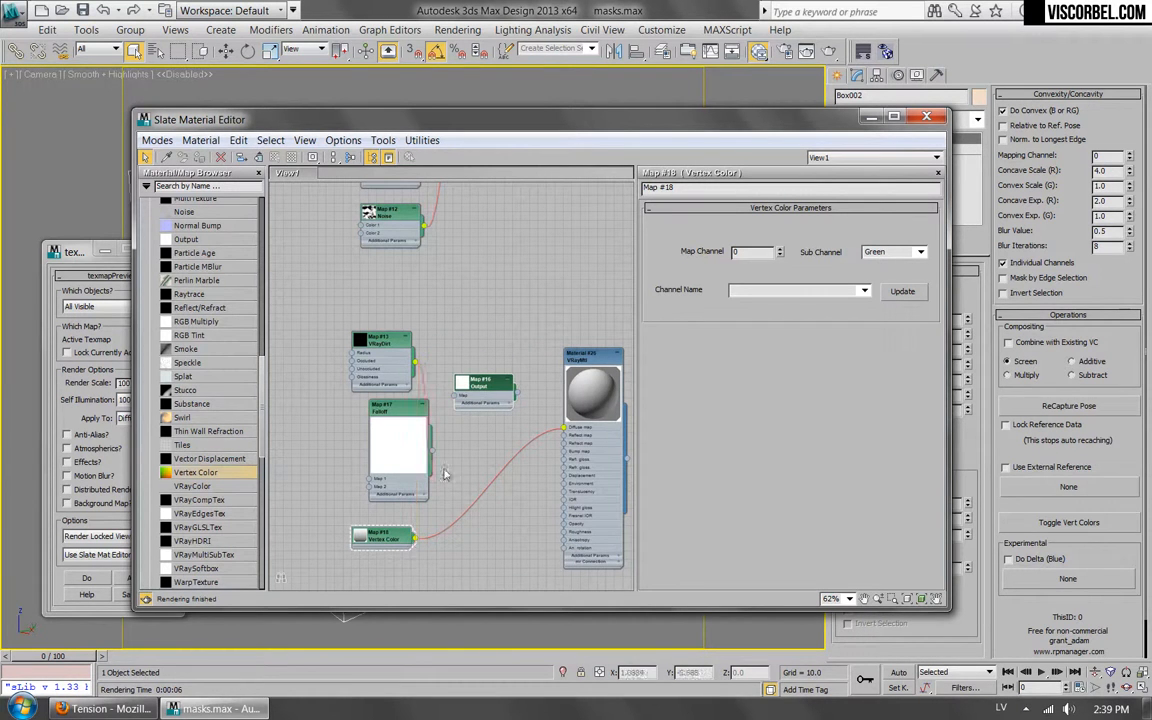
{"action": "left_click_drag", "start_coordinate": [419, 541], "coordinate": [457, 396]}
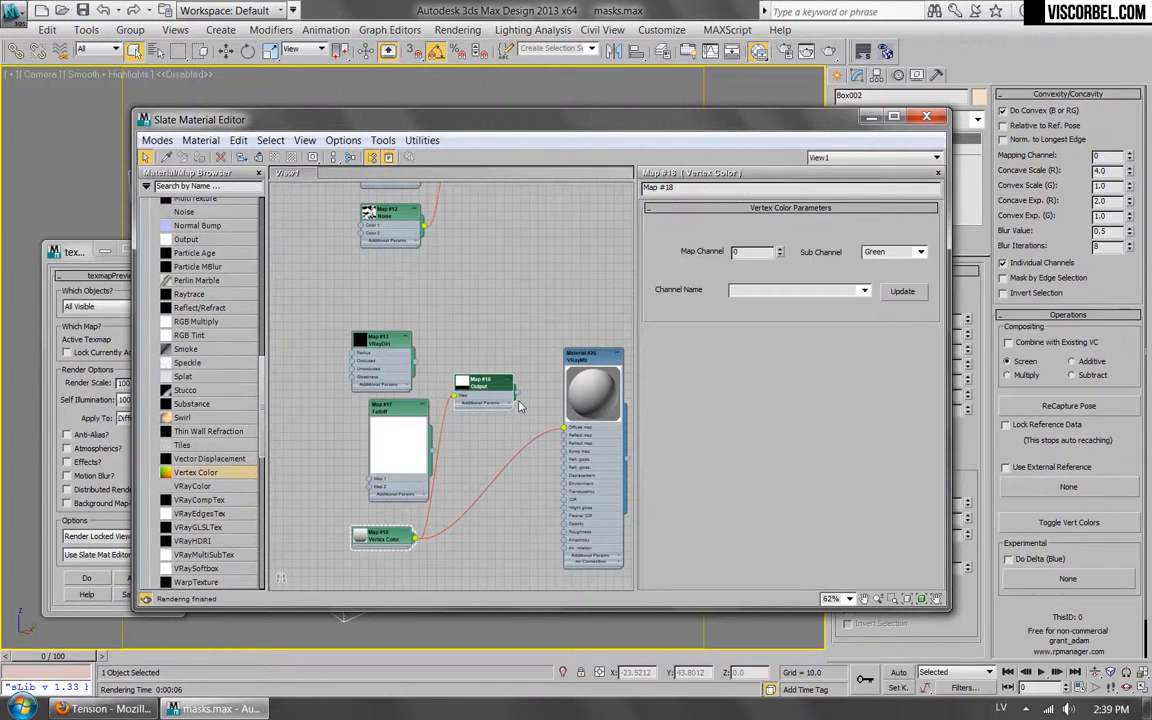
{"action": "left_click_drag", "start_coordinate": [565, 427], "coordinate": [564, 430]}
{"action": "left_click_drag", "start_coordinate": [481, 390], "coordinate": [487, 507]}
{"action": "double_click", "coordinate": [489, 505]}
{"action": "left_click", "coordinate": [743, 50]}
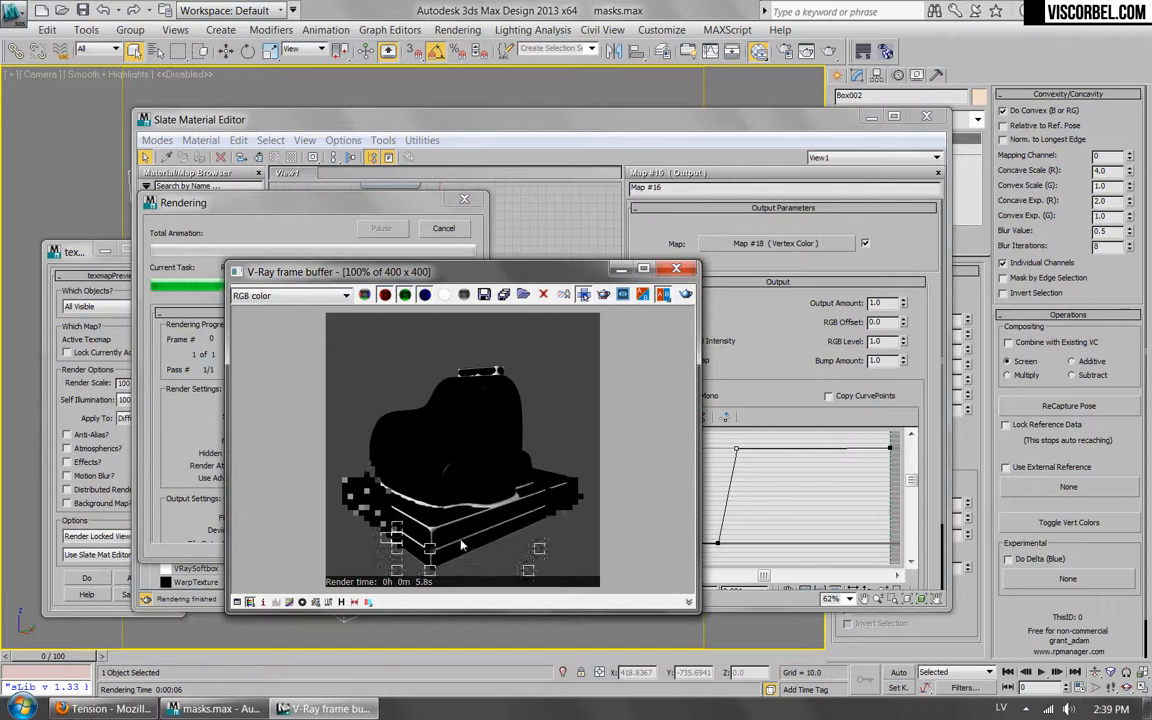
{"action": "left_click", "coordinate": [676, 268]}
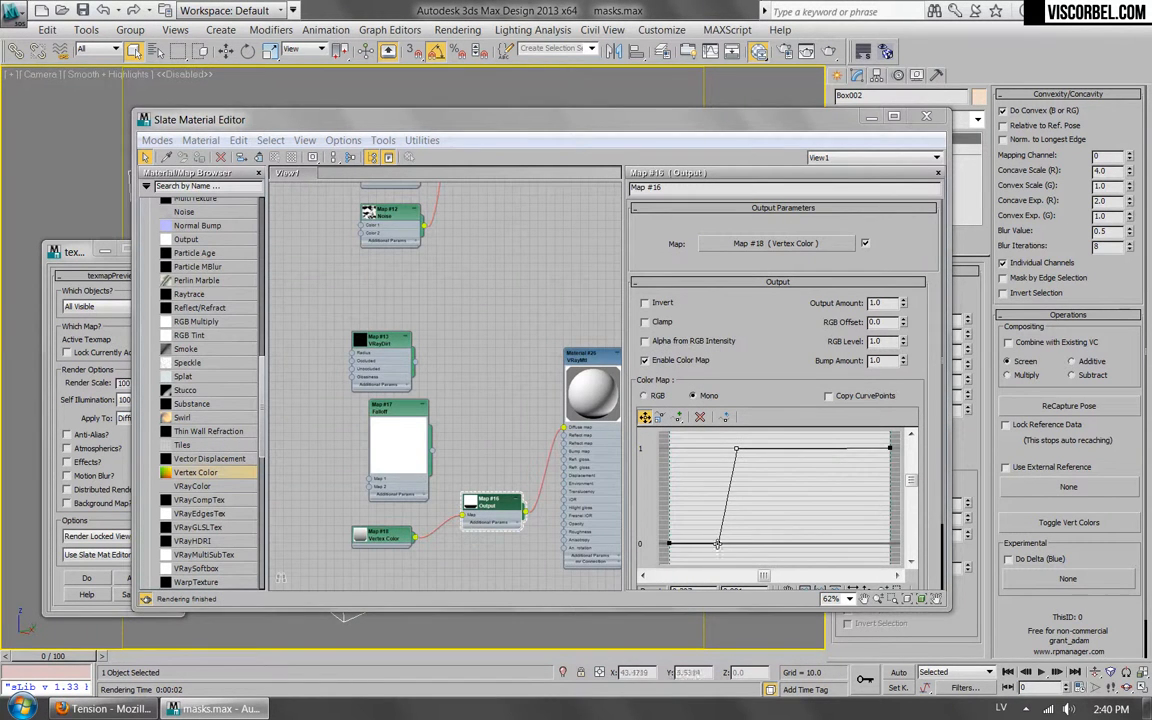
Move the lower inner point of the Output color curve to about 0.05 along the zero line and test-render the mask.
{"action": "left_click_drag", "start_coordinate": [717, 544], "coordinate": [679, 544]}
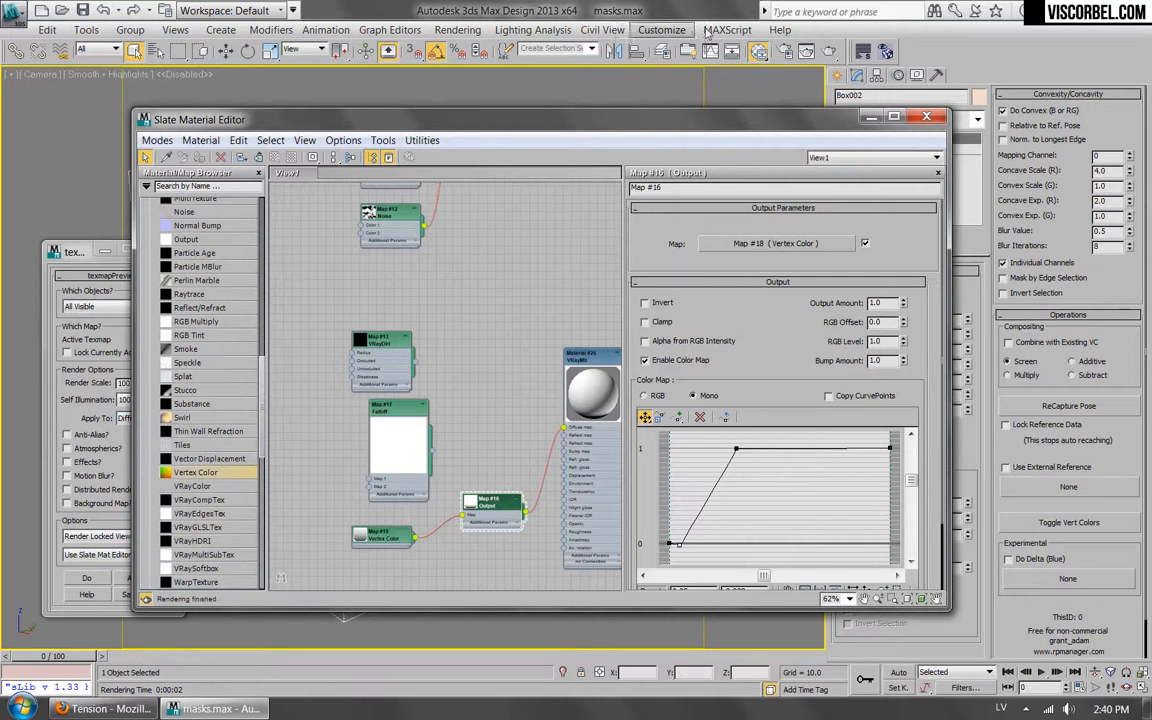
{"action": "left_click", "coordinate": [829, 51]}
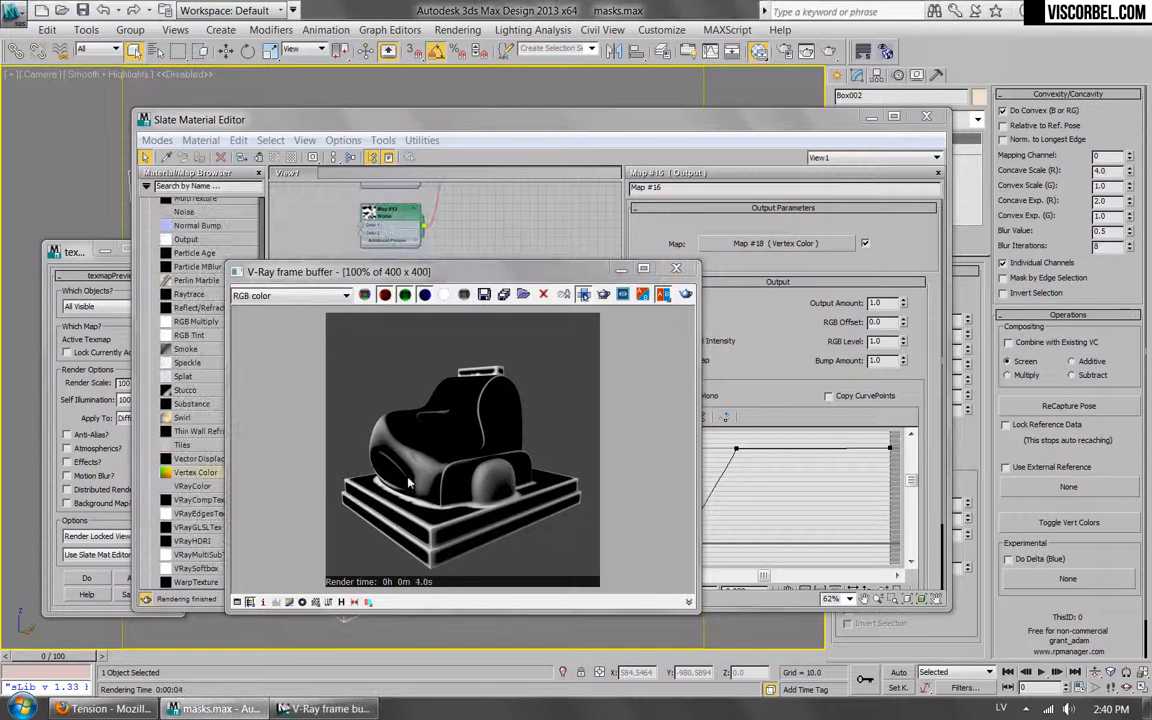
{"action": "left_click", "coordinate": [676, 268]}
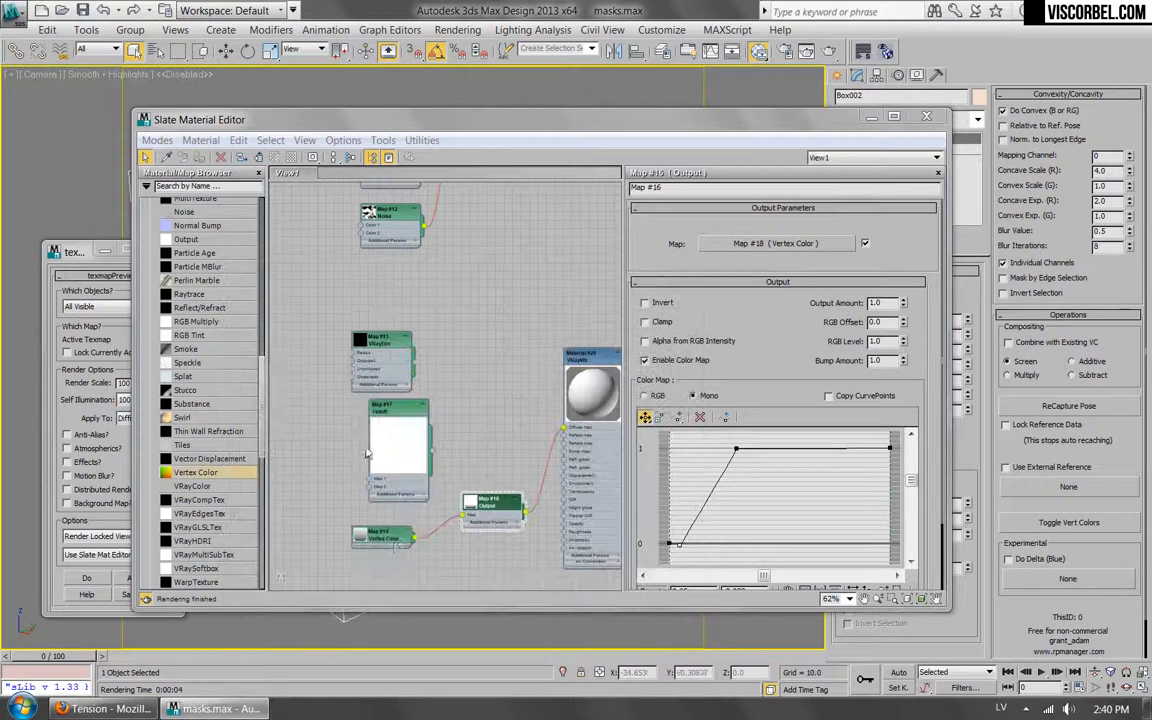
Set the Vertex Color map's Sub Channel to Red and test-render the concave-area mask.
{"action": "double_click", "coordinate": [394, 543]}
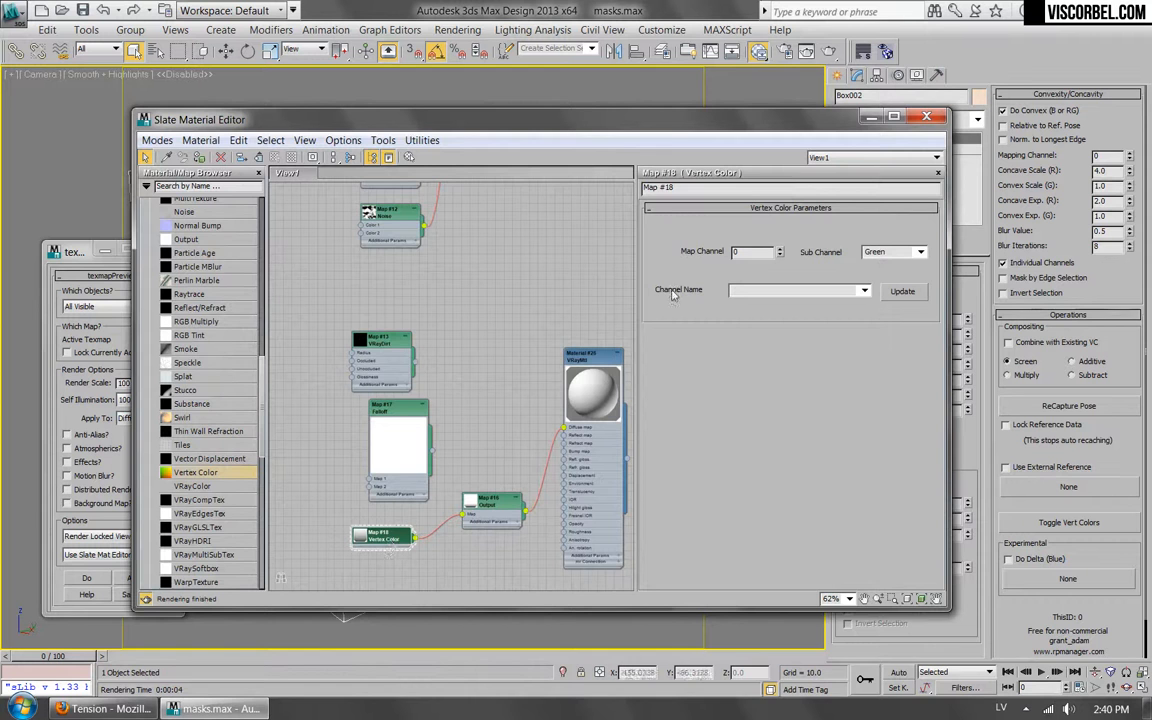
{"action": "left_click_drag", "start_coordinate": [601, 121], "coordinate": [648, 176]}
{"action": "left_click", "coordinate": [899, 295]}
{"action": "left_click", "coordinate": [860, 307]}
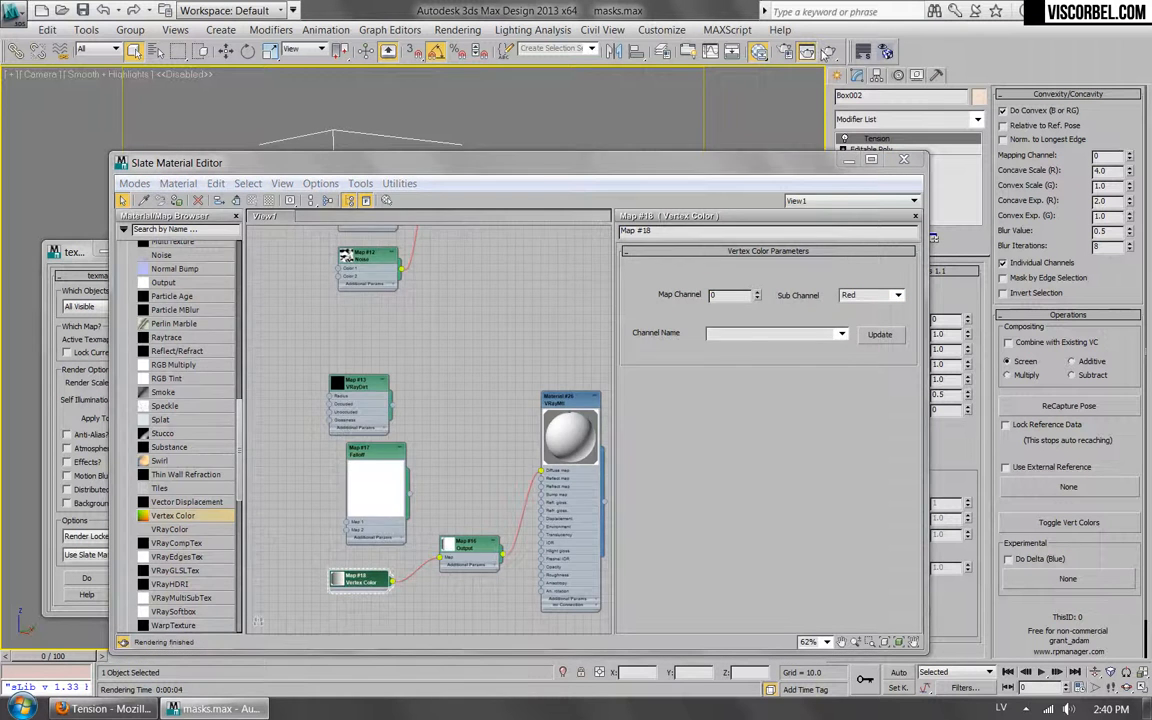
{"action": "left_click", "coordinate": [828, 52]}
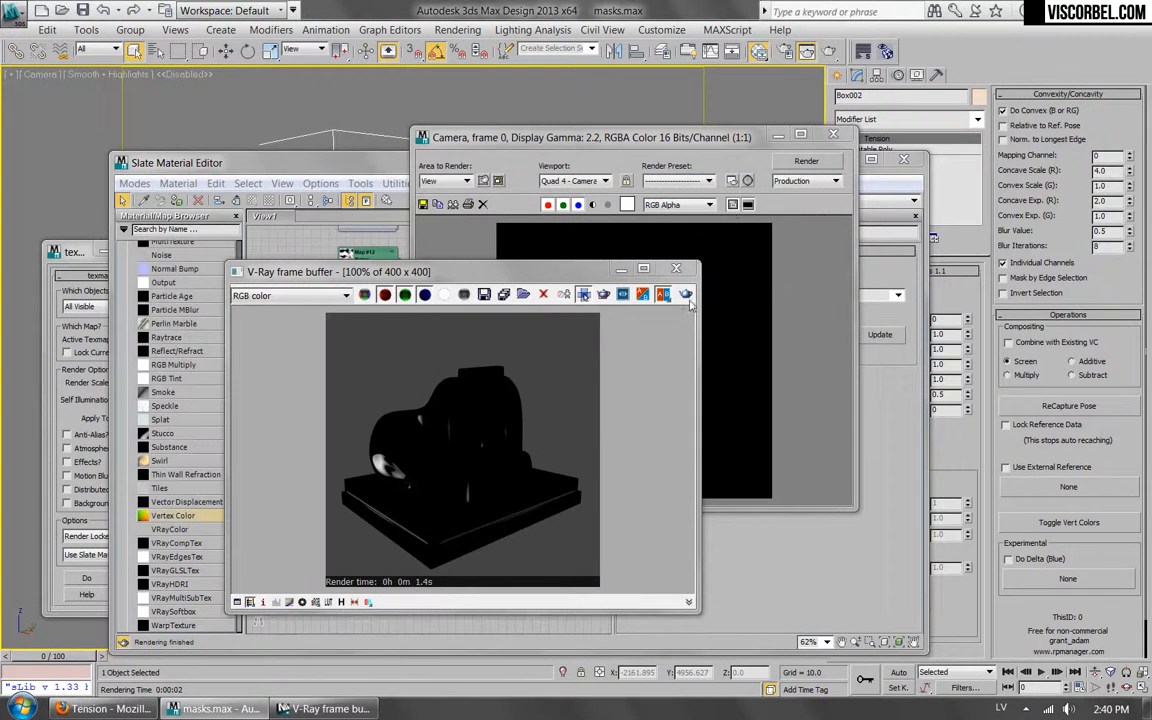
{"action": "left_click", "coordinate": [677, 268]}
{"action": "left_click", "coordinate": [833, 135]}
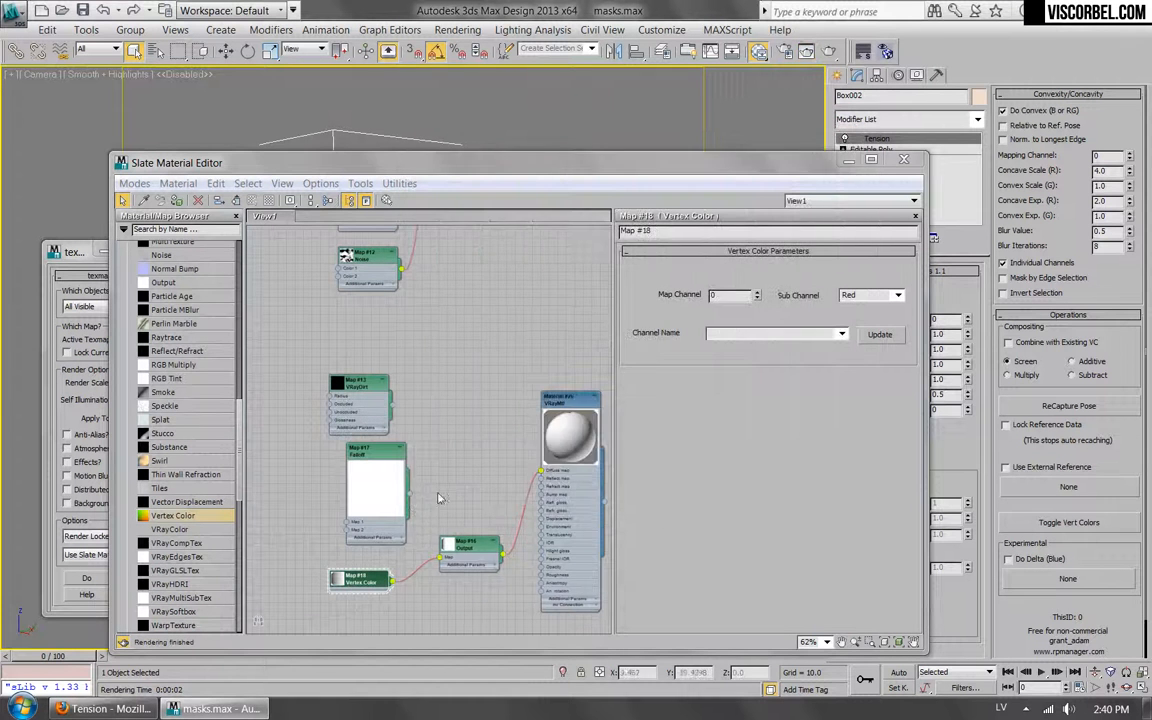
Set the Vertex Color map's Sub Channel back to Green.
{"action": "middle_click_drag", "start_coordinate": [428, 531], "coordinate": [434, 482]}
{"action": "scroll", "coordinate": [434, 482], "scroll_direction": "up", "scroll_amount": 1}
{"action": "left_click_drag", "start_coordinate": [434, 459], "coordinate": [507, 542]}
{"action": "left_click", "coordinate": [873, 292]}
{"action": "scroll", "coordinate": [873, 292], "scroll_direction": "down", "scroll_amount": 1}
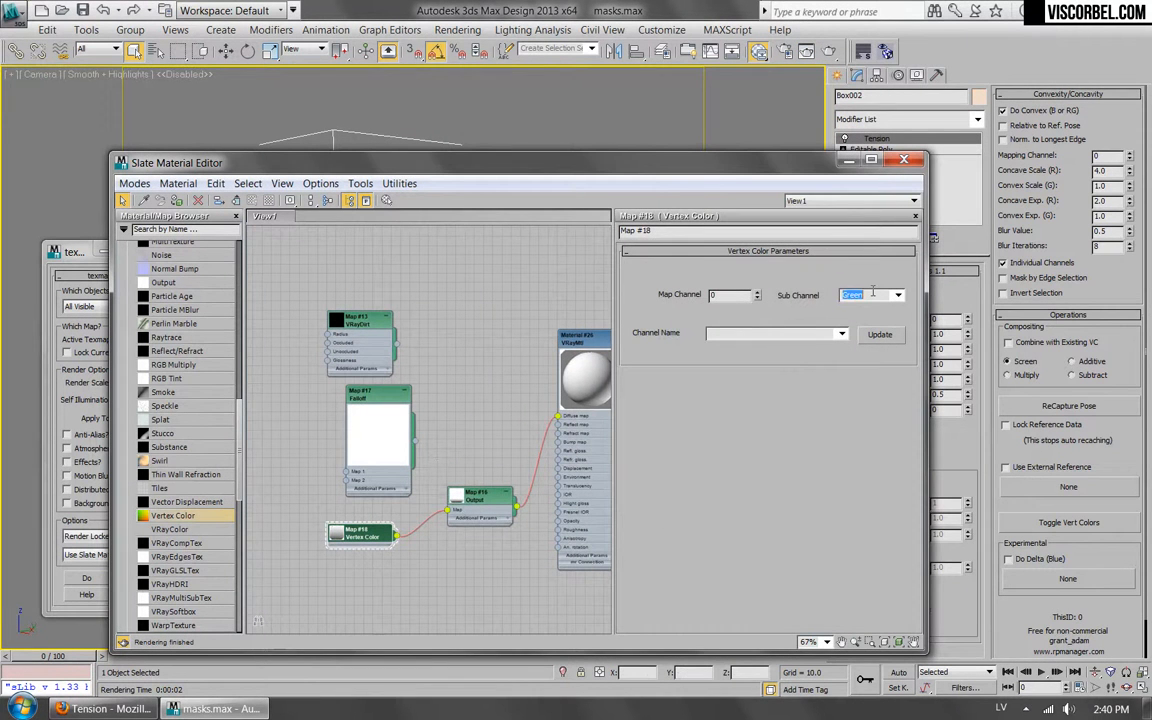
Disconnect the Output map from the material's Diffuse map slot and place it beside the Vertex Color map.
{"action": "left_click_drag", "start_coordinate": [711, 160], "coordinate": [649, 106]}
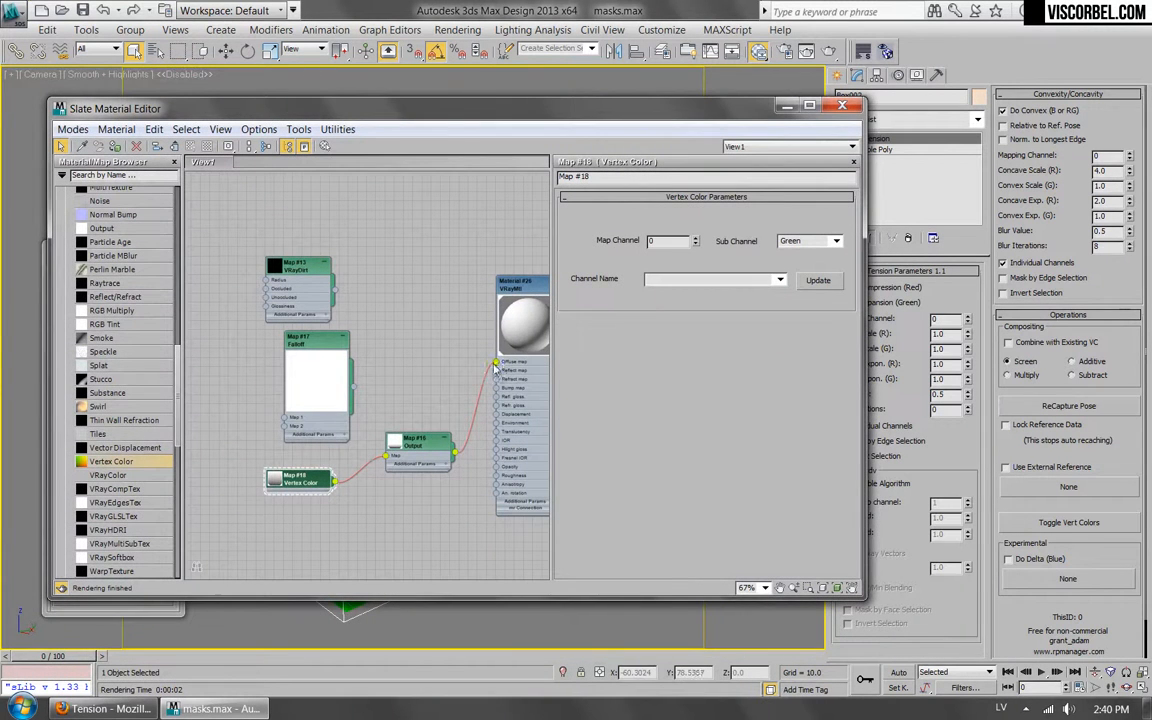
{"action": "left_click_drag", "start_coordinate": [497, 364], "coordinate": [464, 397]}
{"action": "left_click_drag", "start_coordinate": [428, 446], "coordinate": [400, 474]}
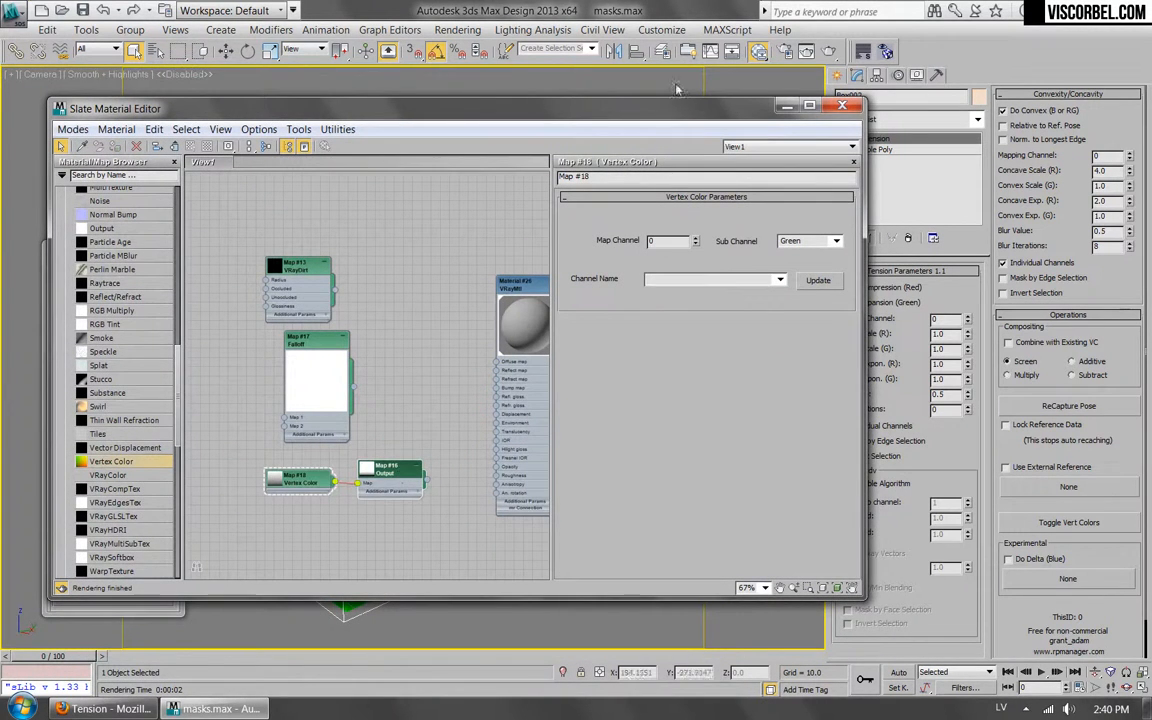
Turn off the Tension modifier's vertex color display on Box002.
{"action": "left_click_drag", "start_coordinate": [699, 109], "coordinate": [737, 540]}
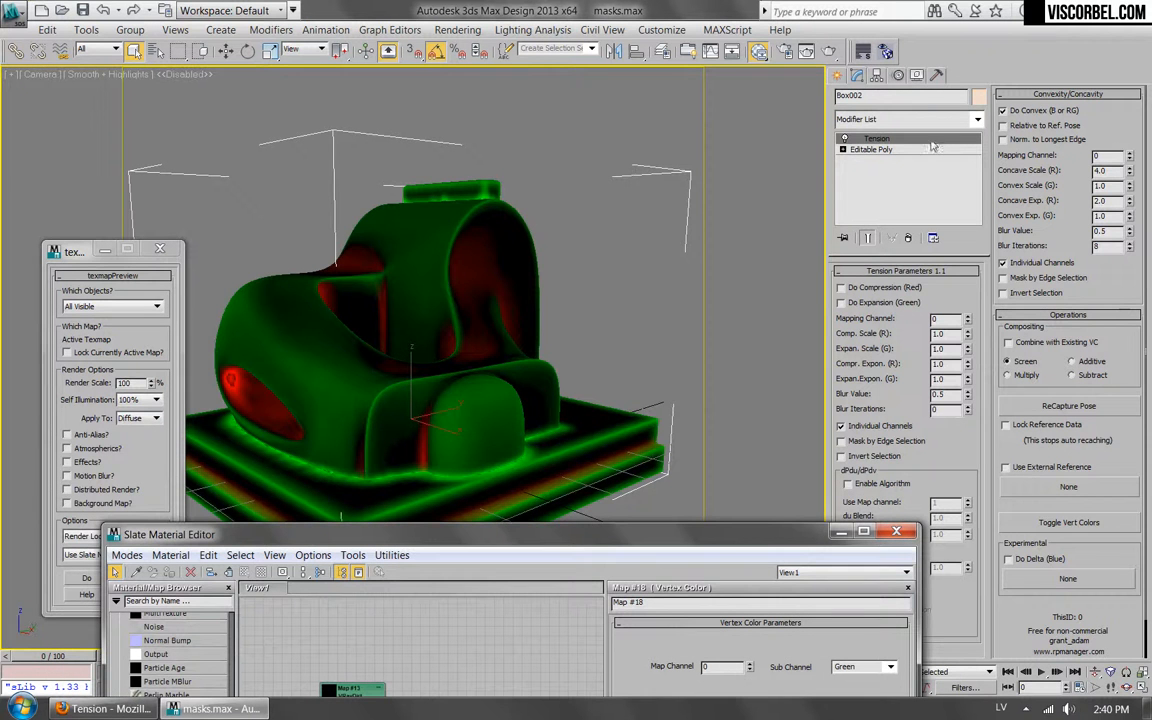
{"action": "left_click", "coordinate": [1068, 522]}
{"action": "right_click", "coordinate": [905, 140]}
{"action": "left_click", "coordinate": [878, 159]}
{"action": "left_click", "coordinate": [875, 118]}
{"action": "left_click", "coordinate": [456, 411]}
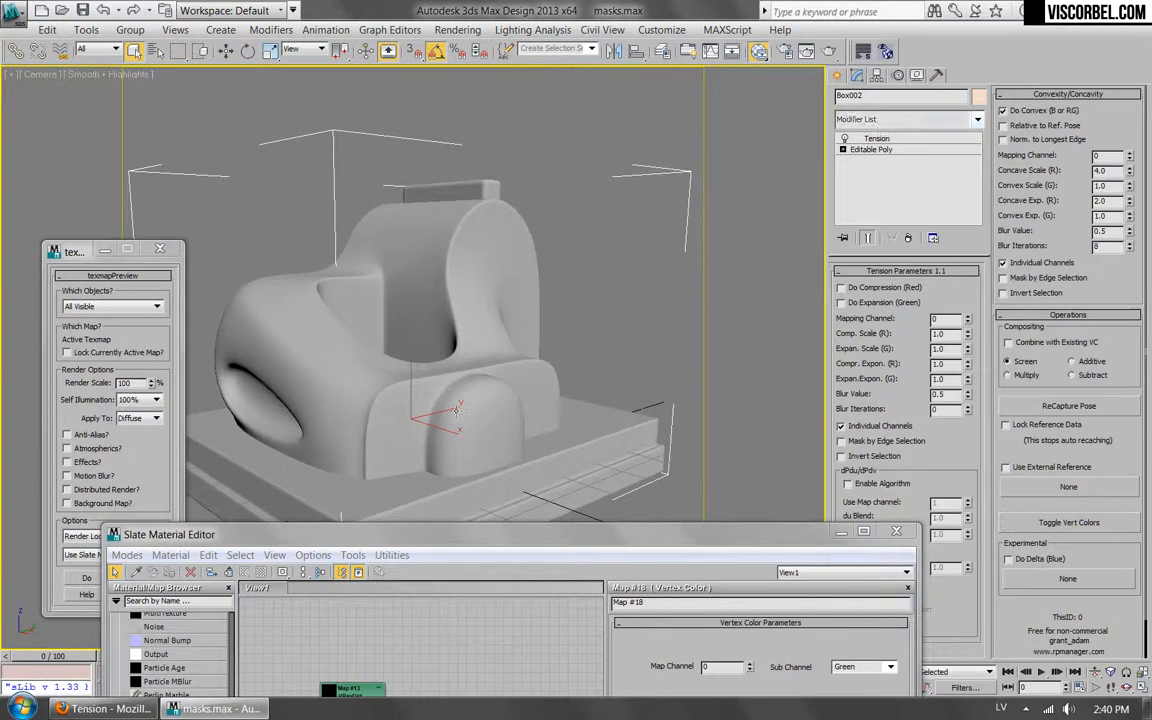
Add a UVW Map modifier above Tension on Box002, align it to the Y axis and fit it to the model.
{"action": "left_click", "coordinate": [900, 119]}
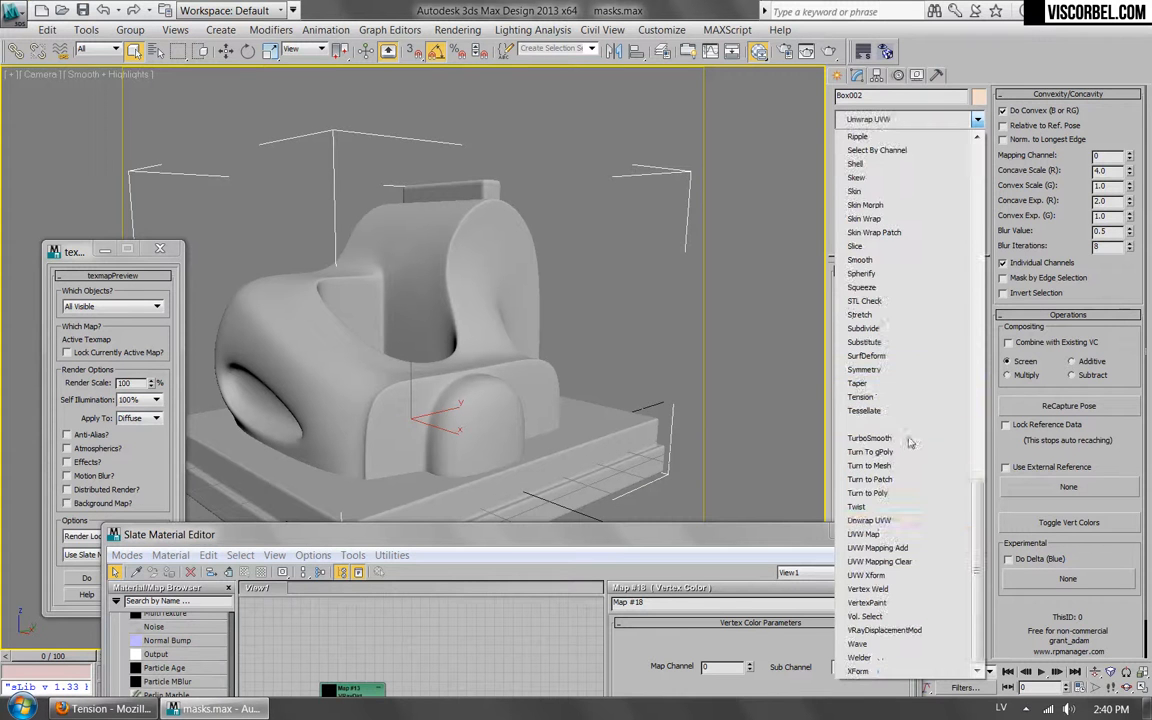
{"action": "left_click", "coordinate": [866, 534]}
{"action": "scroll", "coordinate": [953, 284], "scroll_direction": "down", "scroll_amount": 3}
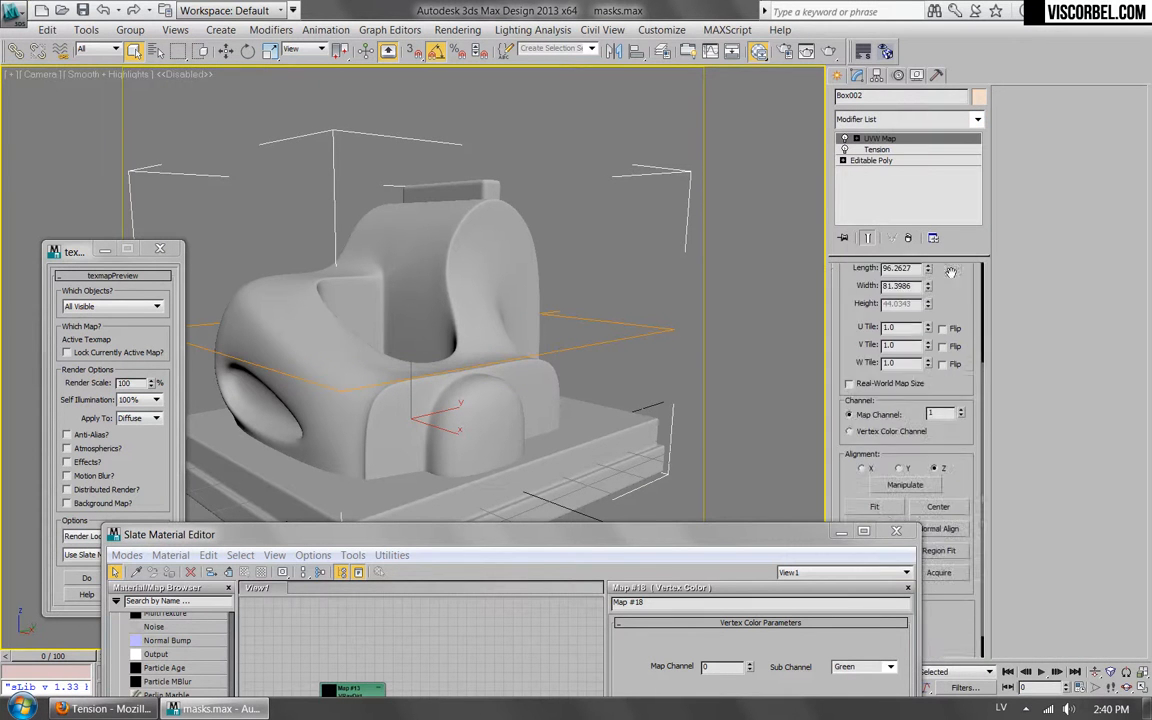
{"action": "scroll", "coordinate": [953, 284], "scroll_direction": "down", "scroll_amount": 2}
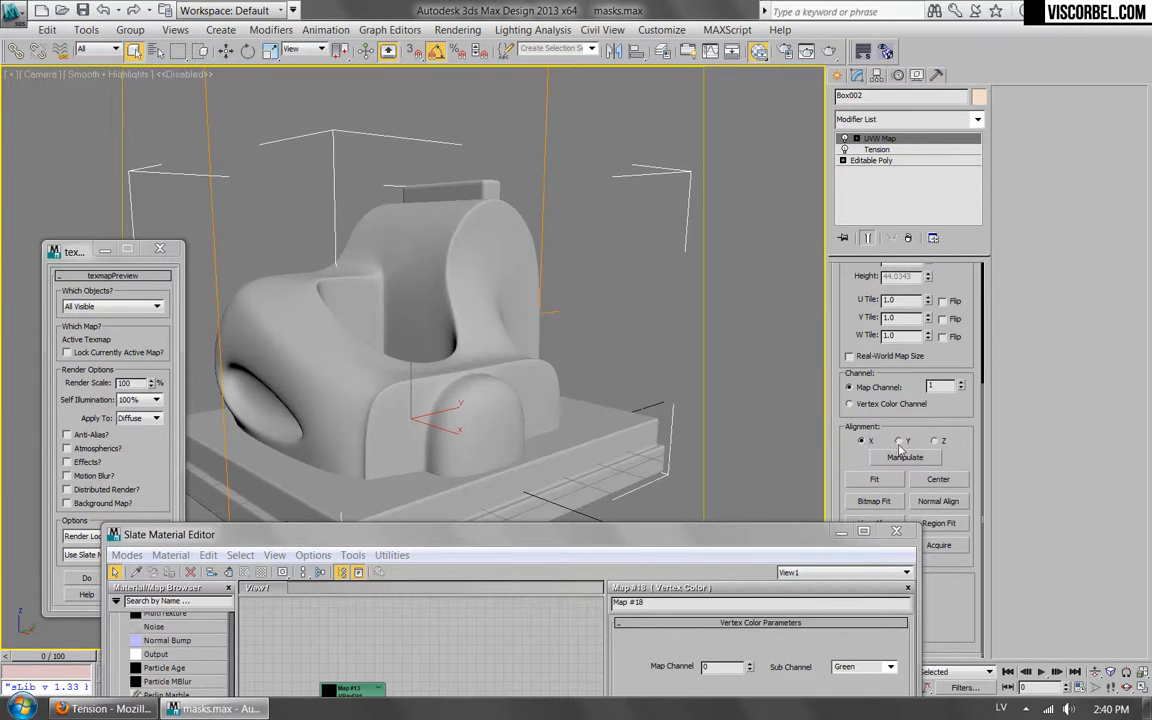
{"action": "left_click", "coordinate": [899, 441]}
{"action": "left_click", "coordinate": [864, 481]}
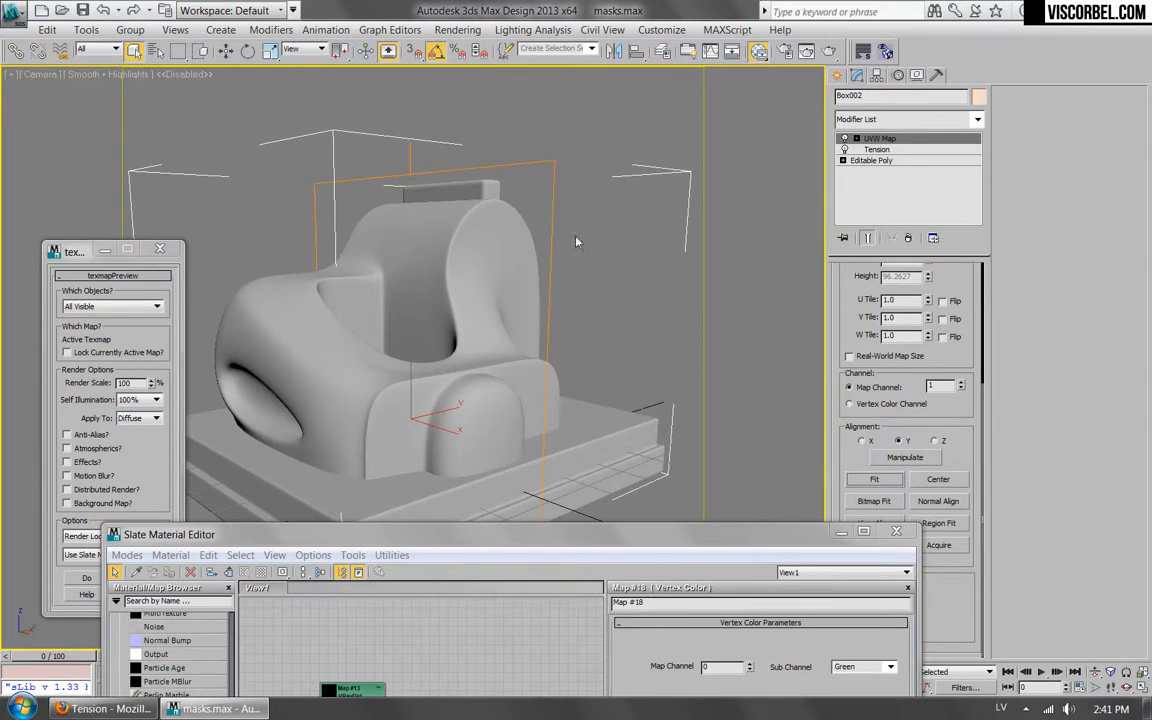
{"action": "left_click_drag", "start_coordinate": [602, 538], "coordinate": [505, 128]}
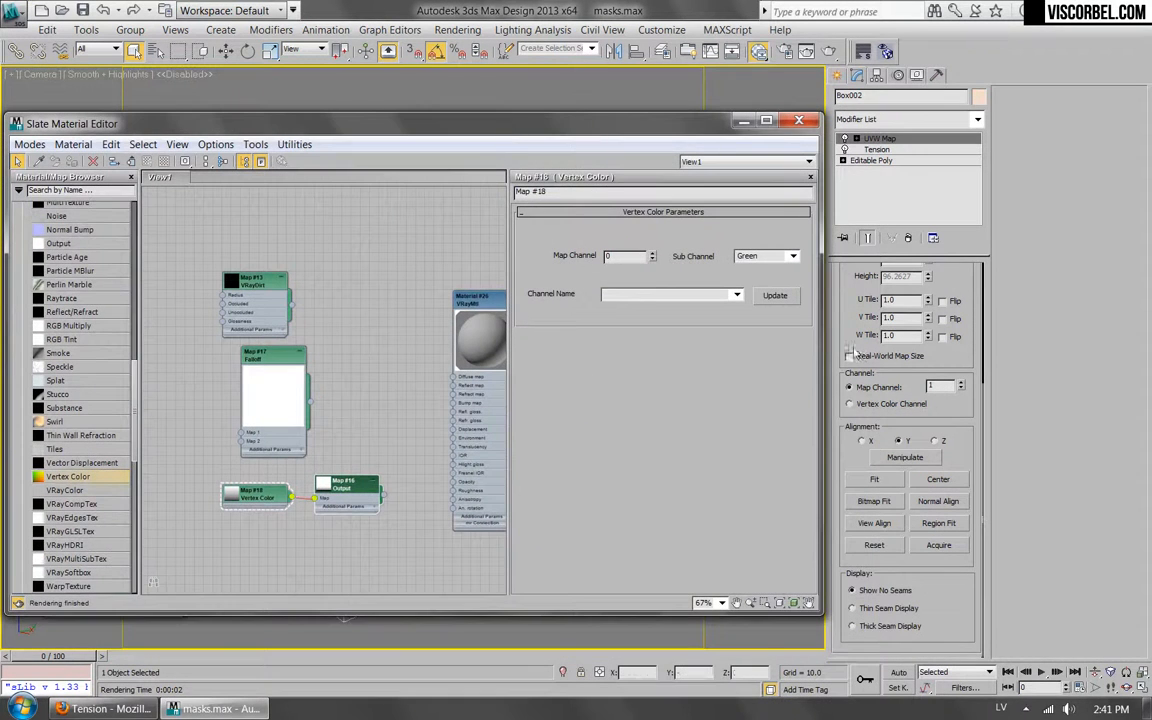
Set the UVW Map modifier's Map Channel to 2 and feed a new Gradient map into the VRayMtl's Diffuse map slot.
{"action": "left_click", "coordinate": [960, 383]}
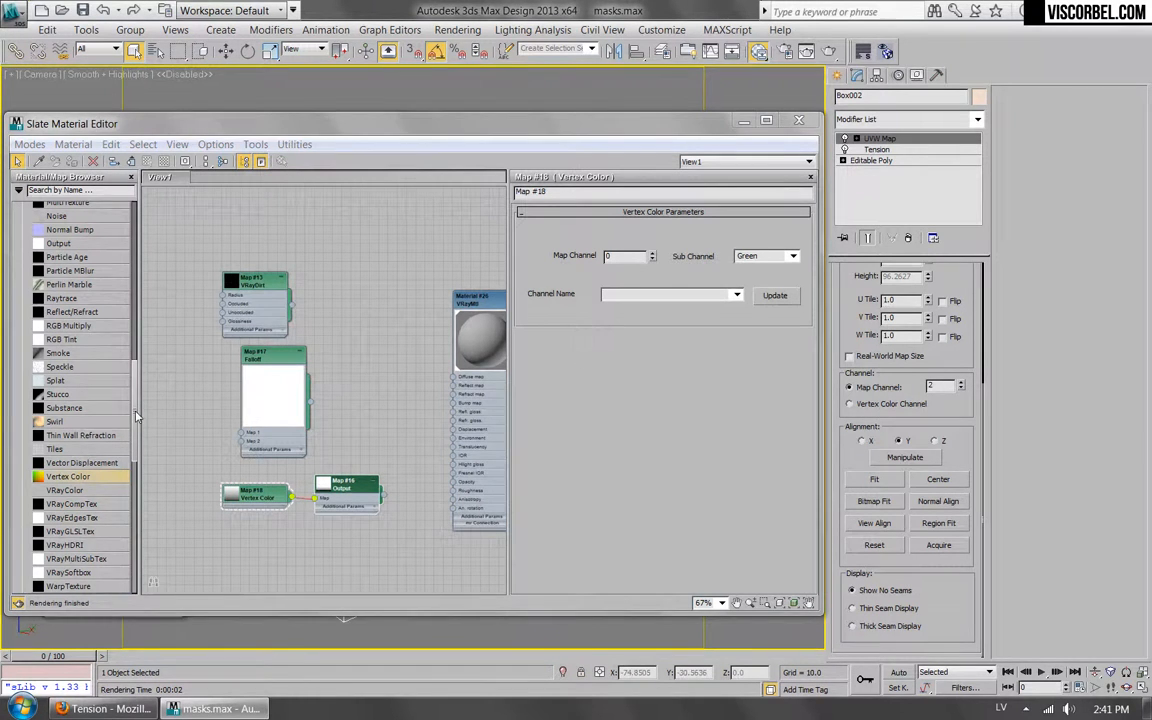
{"action": "scroll", "coordinate": [129, 302], "scroll_direction": "up", "scroll_amount": 10}
{"action": "scroll", "coordinate": [130, 308], "scroll_direction": "down", "scroll_amount": 1}
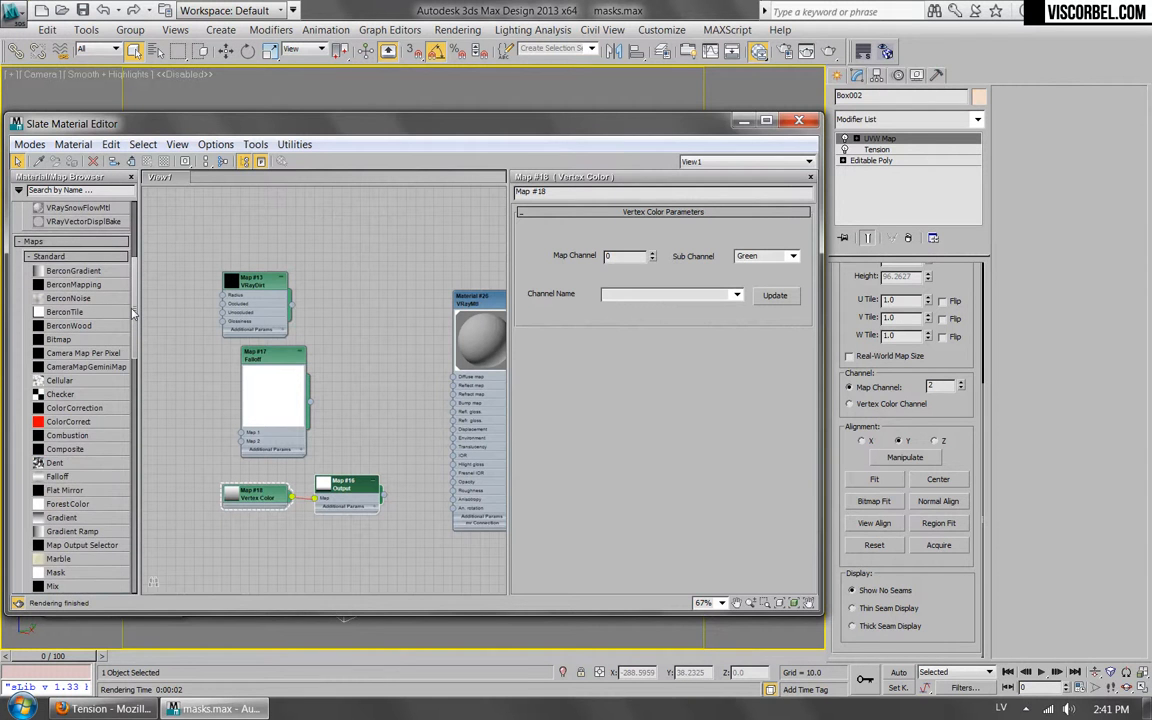
{"action": "left_click_drag", "start_coordinate": [132, 314], "coordinate": [135, 351]}
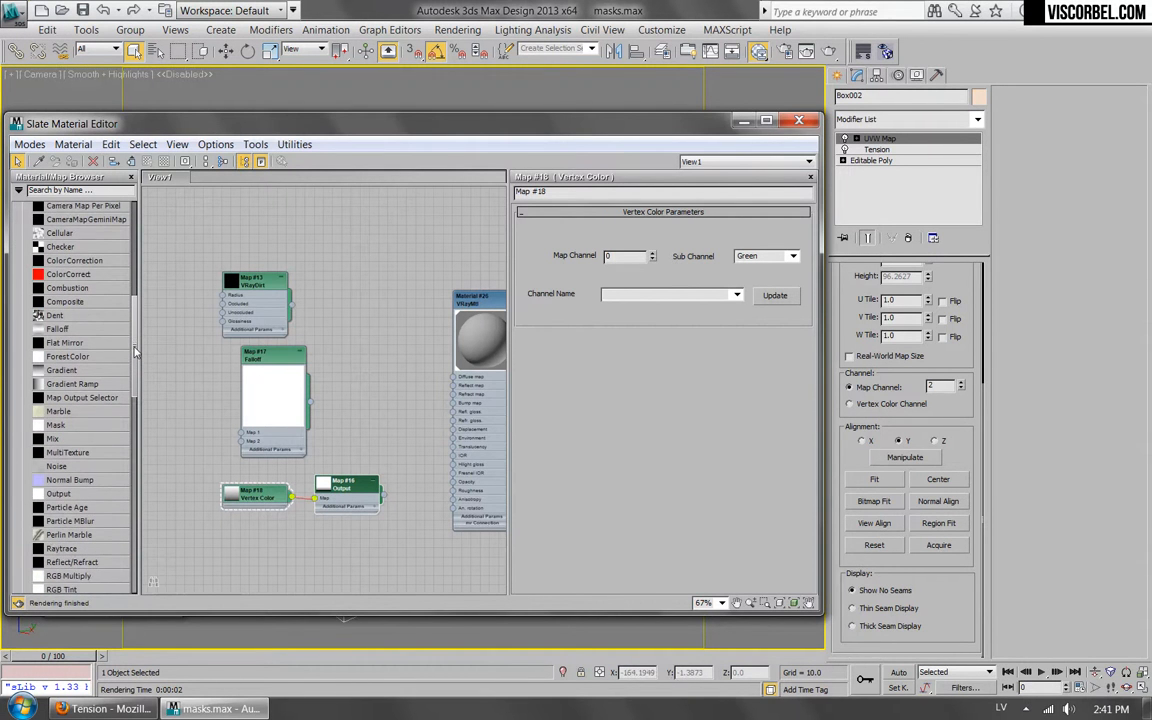
{"action": "left_click_drag", "start_coordinate": [61, 370], "coordinate": [345, 358]}
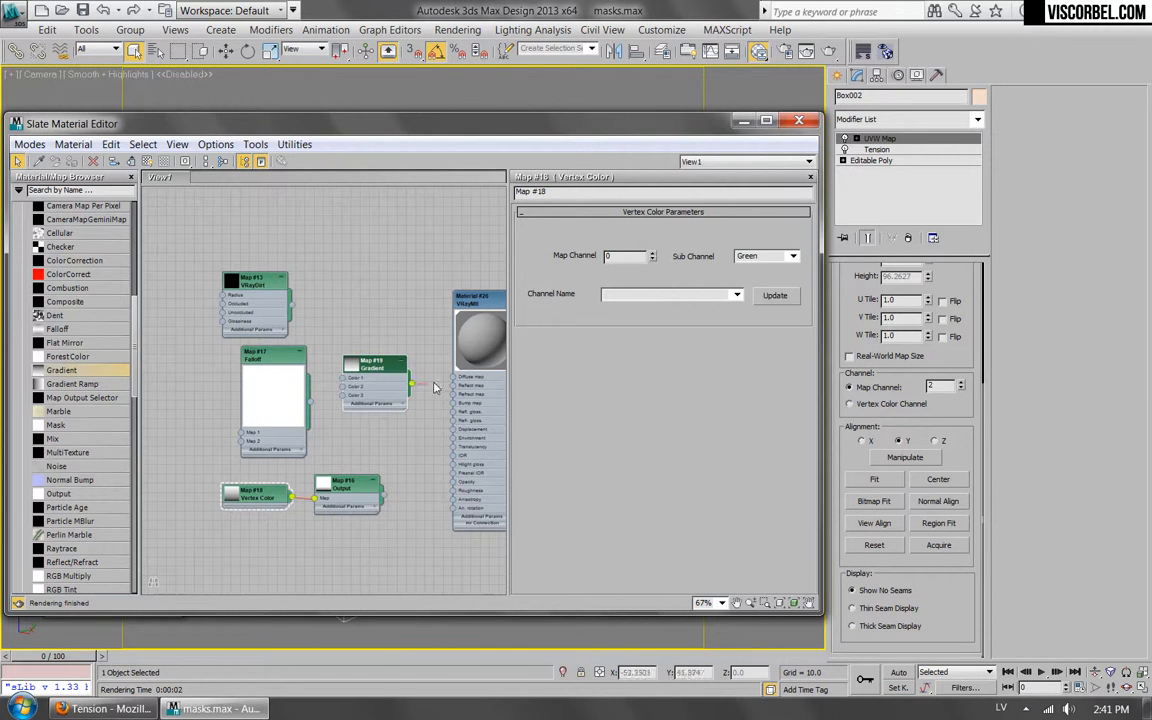
{"action": "left_click_drag", "start_coordinate": [455, 383], "coordinate": [456, 378]}
Set the Gradient map's Map Channel to 2 with a test render, and set its Color 2 Position to 0.2.
{"action": "double_click", "coordinate": [470, 300]}
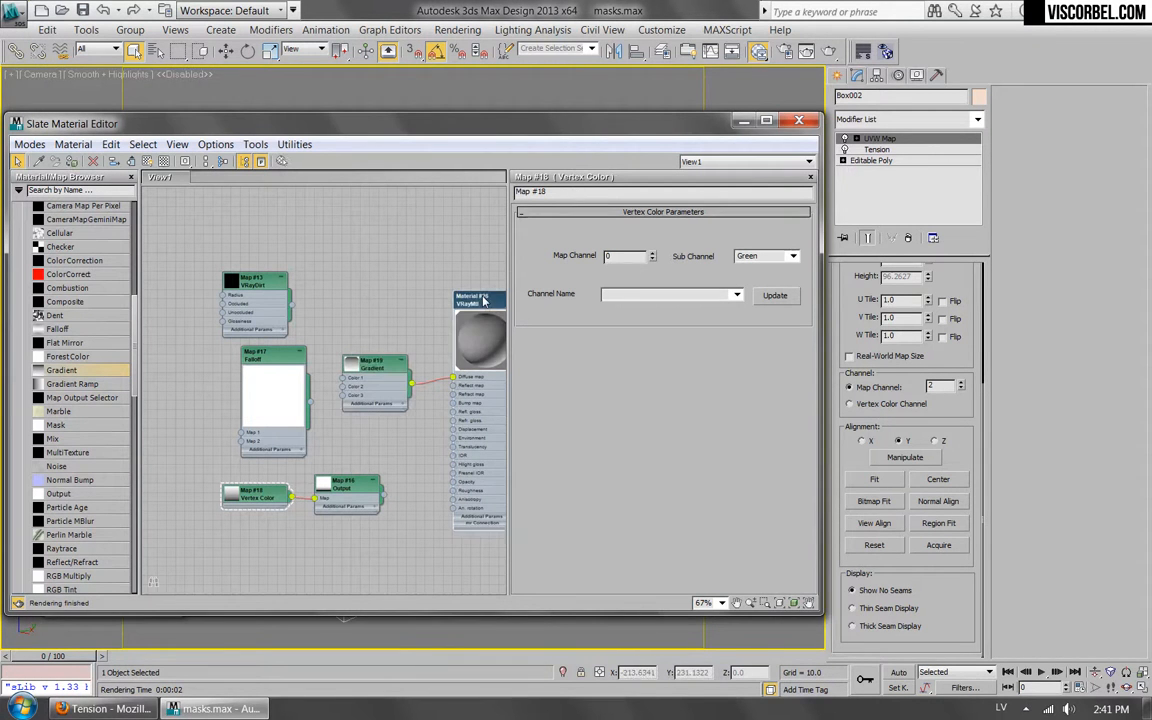
{"action": "double_click", "coordinate": [372, 362]}
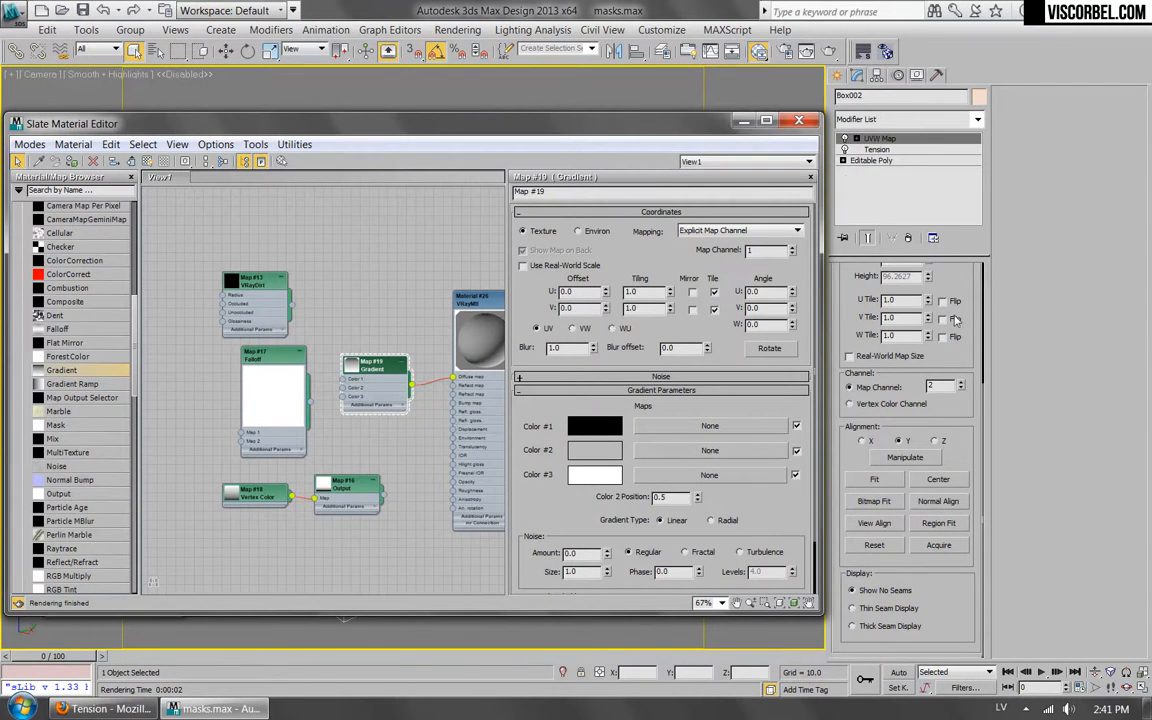
{"action": "left_click", "coordinate": [791, 247]}
{"action": "left_click", "coordinate": [831, 53]}
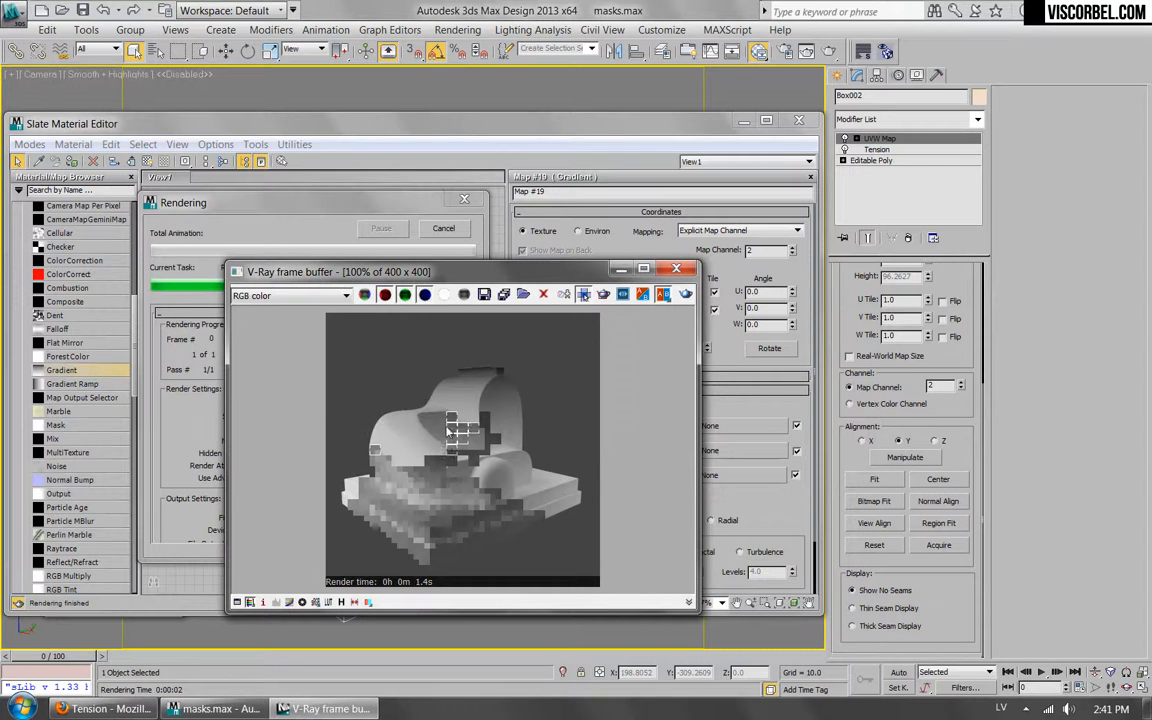
{"action": "left_click", "coordinate": [407, 195]}
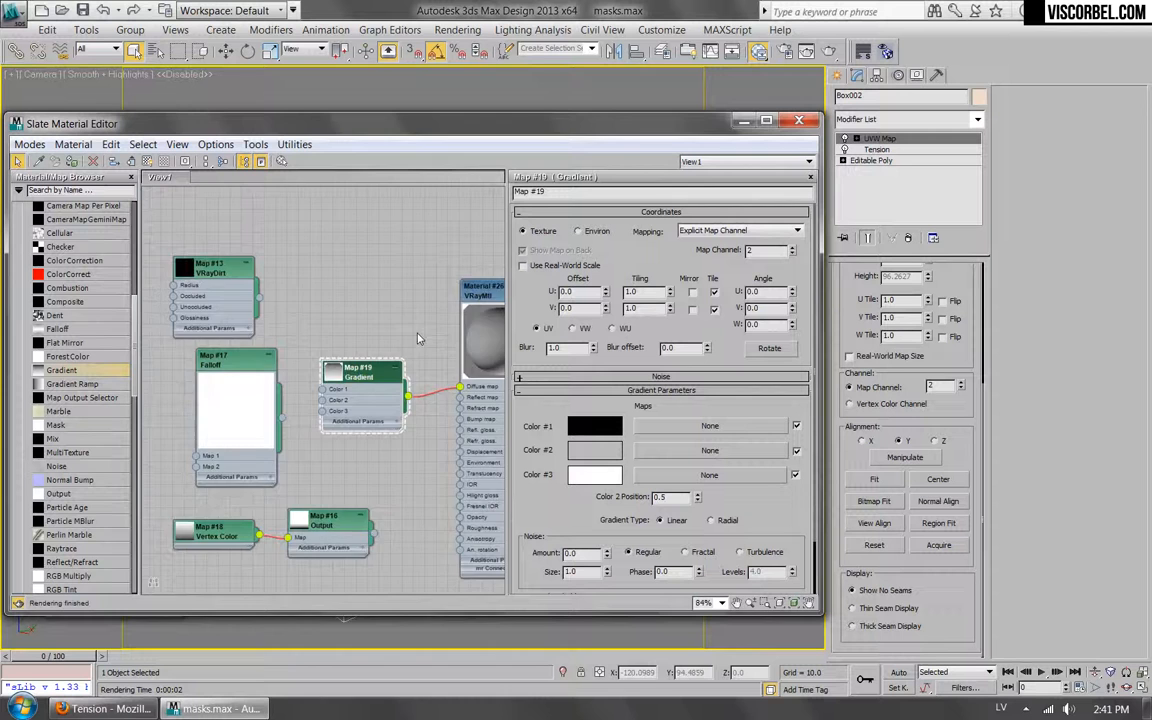
{"action": "scroll", "coordinate": [422, 330], "scroll_direction": "up", "scroll_amount": 1}
{"action": "middle_click_drag", "start_coordinate": [429, 298], "coordinate": [386, 295]}
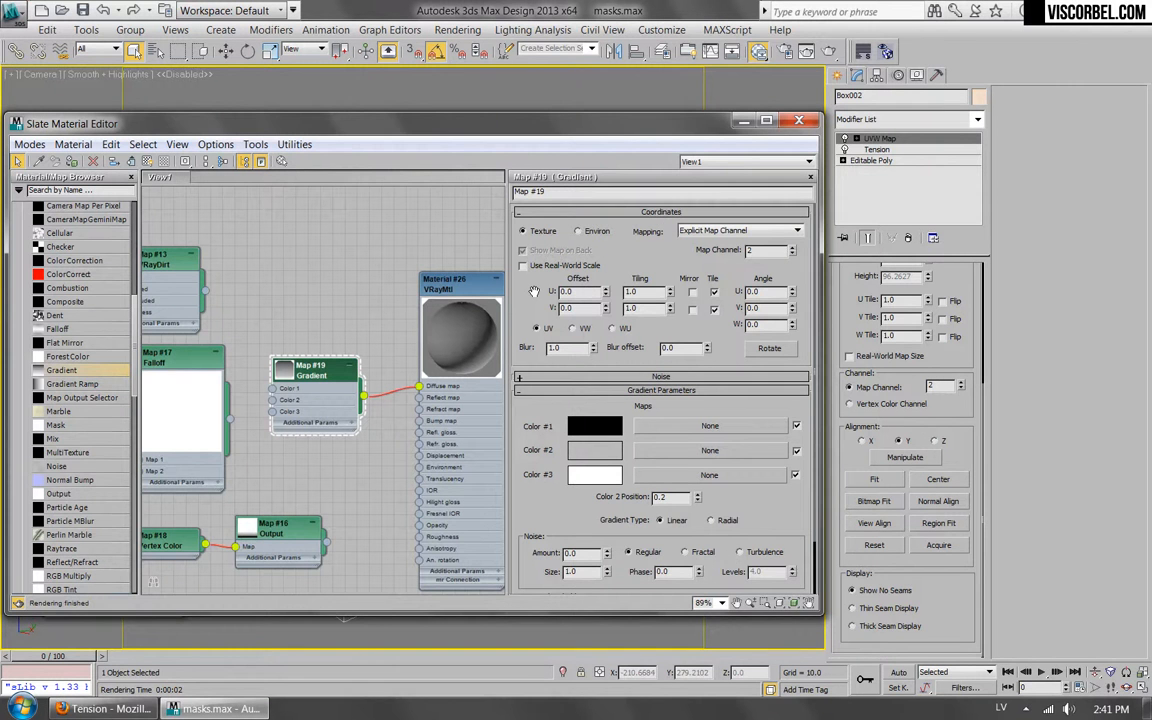
Try inverting the Gradient map's output.
{"action": "left_click_drag", "start_coordinate": [565, 450], "coordinate": [556, 338]}
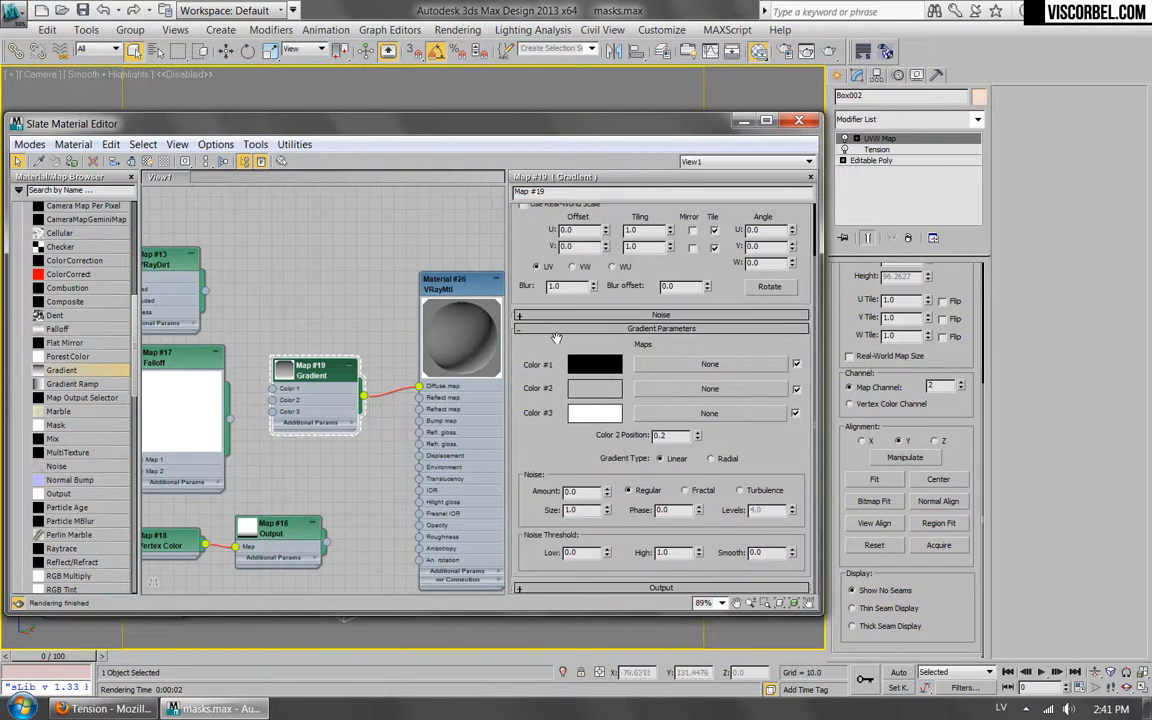
{"action": "left_click", "coordinate": [640, 589]}
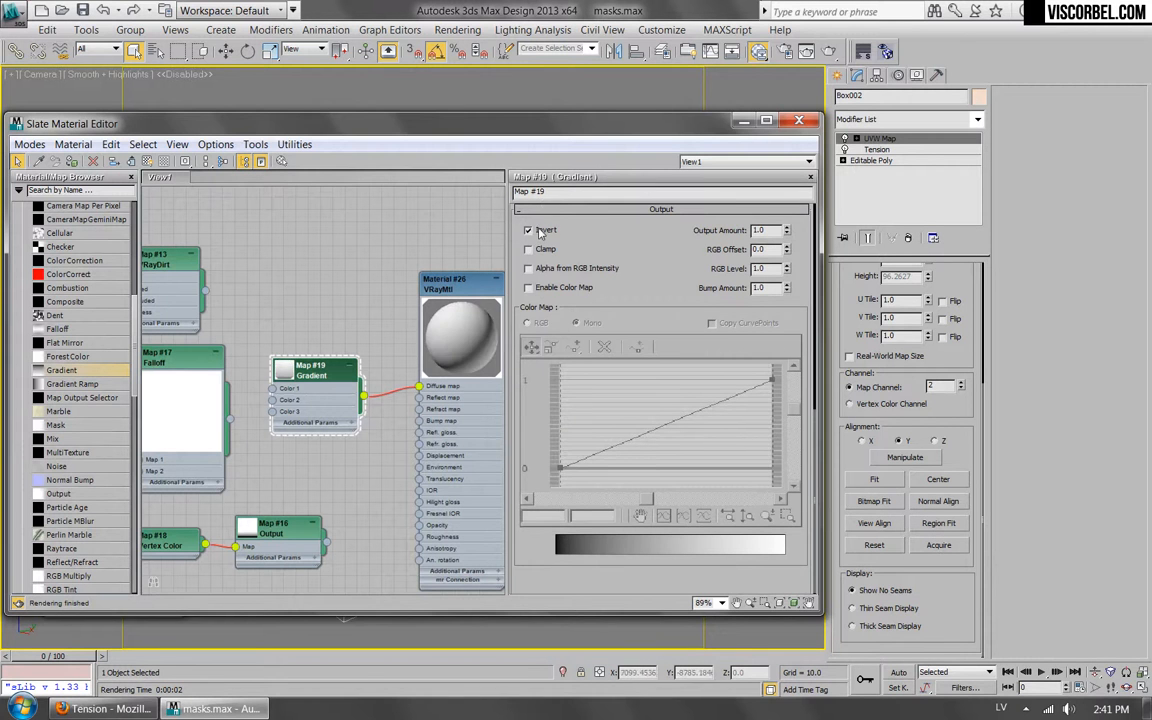
{"action": "left_click", "coordinate": [559, 211]}
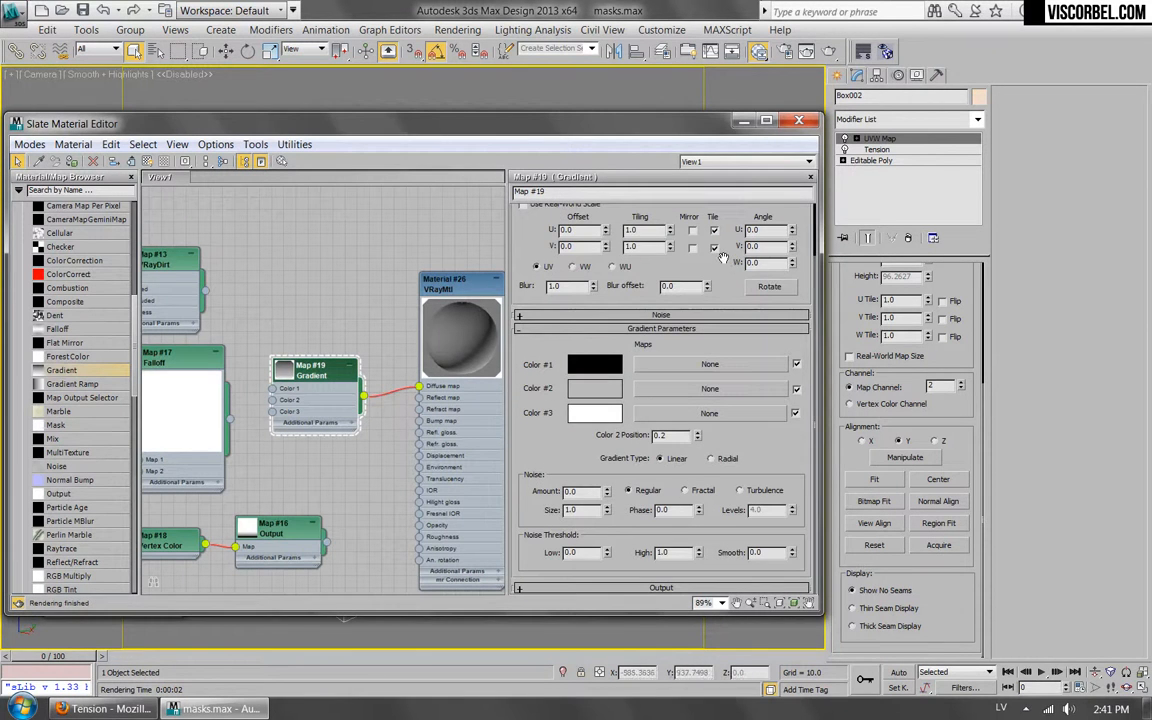
Set the Gradient map's W angle to 90 and test-render the camera view.
{"action": "key", "text": "Return"}
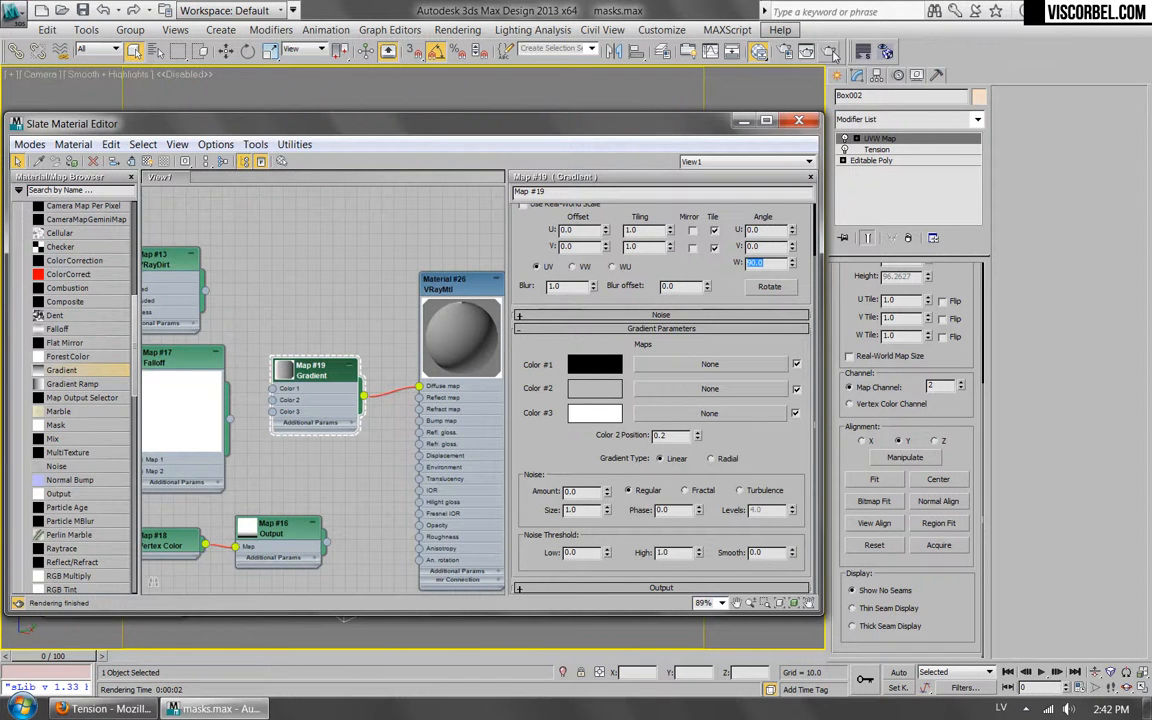
{"action": "left_click", "coordinate": [759, 51]}
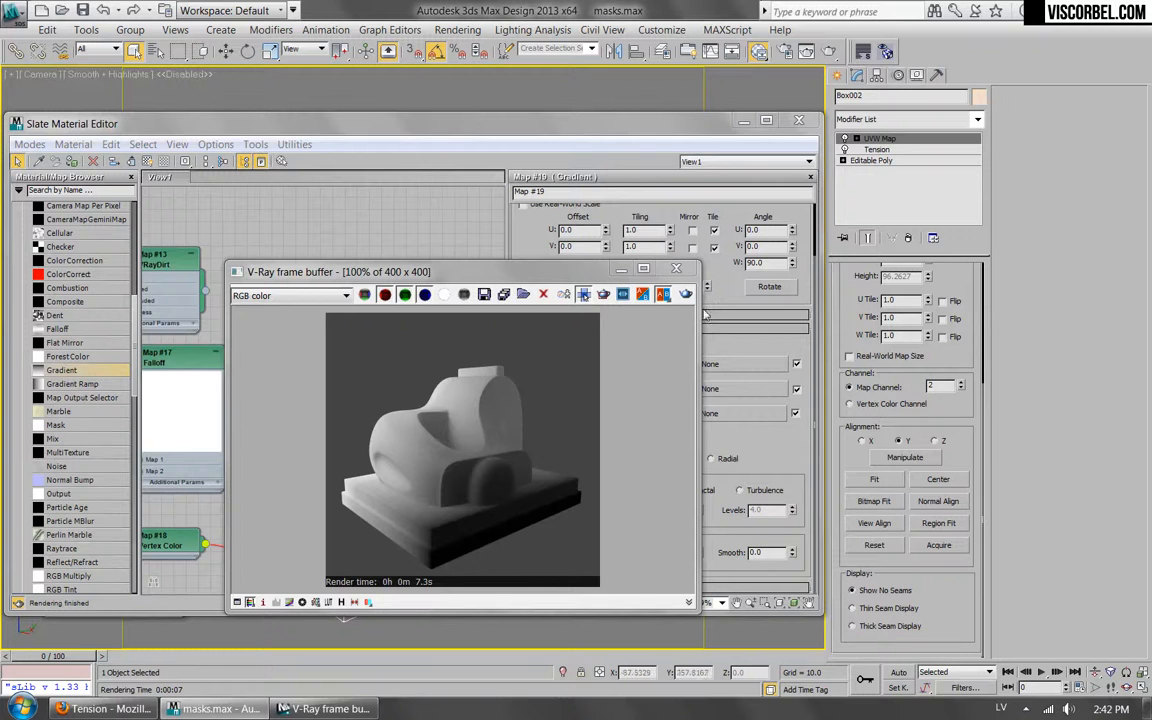
{"action": "left_click", "coordinate": [683, 269]}
Disconnect the Gradient map from the material's Diffuse map slot and place it on the outer side of the Falloff map.
{"action": "scroll", "coordinate": [340, 386], "scroll_direction": "down", "scroll_amount": 1}
{"action": "middle_click_drag", "start_coordinate": [340, 386], "coordinate": [427, 346]}
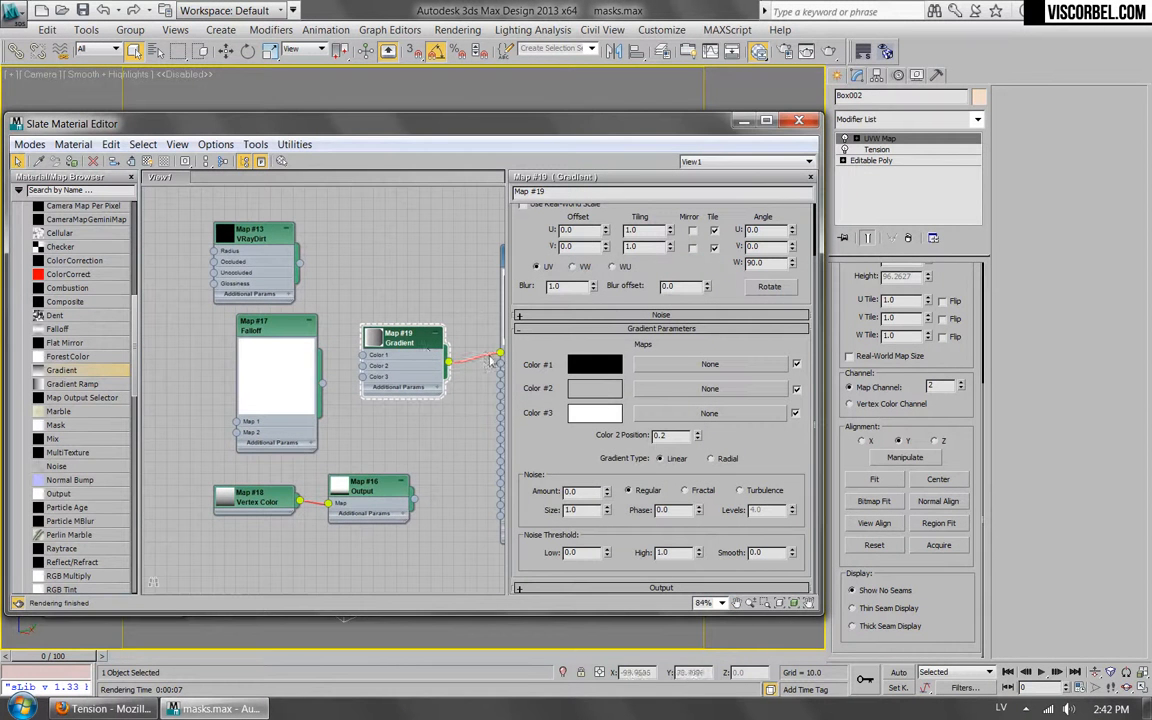
{"action": "left_click_drag", "start_coordinate": [367, 341], "coordinate": [167, 343]}
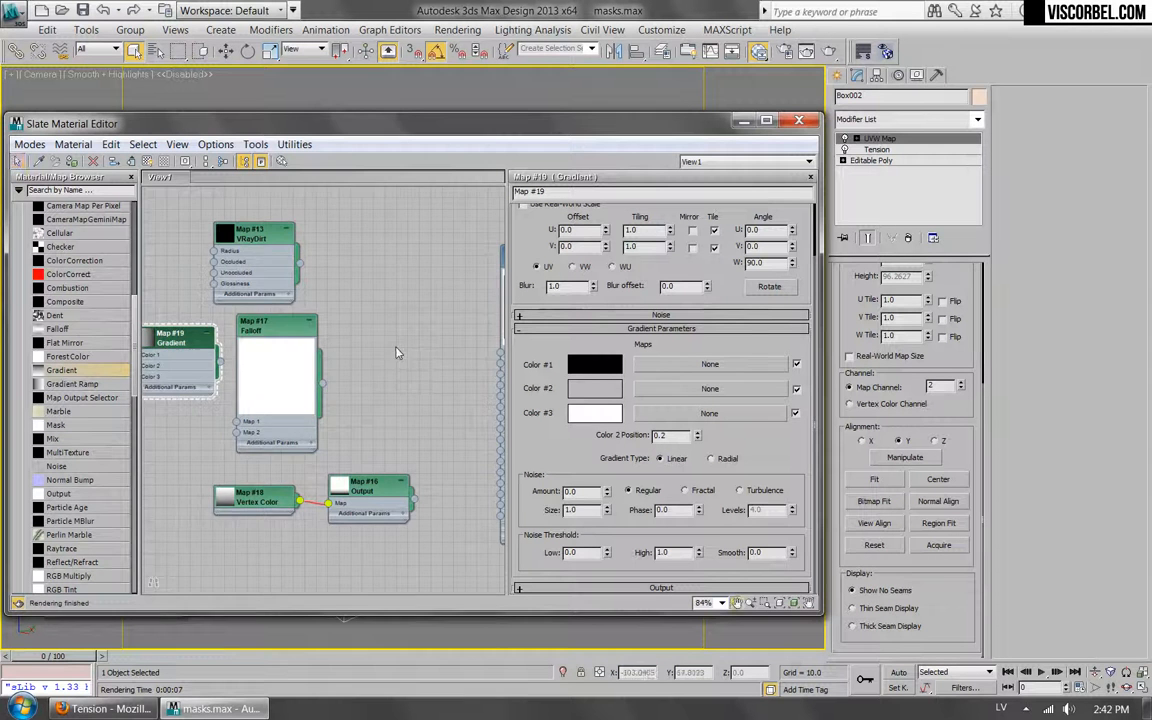
Connect the Output map fed by Vertex Color to the VRayMtl's Diffuse map slot and test-render the edge mask.
{"action": "scroll", "coordinate": [397, 352], "scroll_direction": "down", "scroll_amount": 7}
{"action": "middle_click_drag", "start_coordinate": [397, 352], "coordinate": [388, 376]}
{"action": "scroll", "coordinate": [425, 450], "scroll_direction": "up", "scroll_amount": 6}
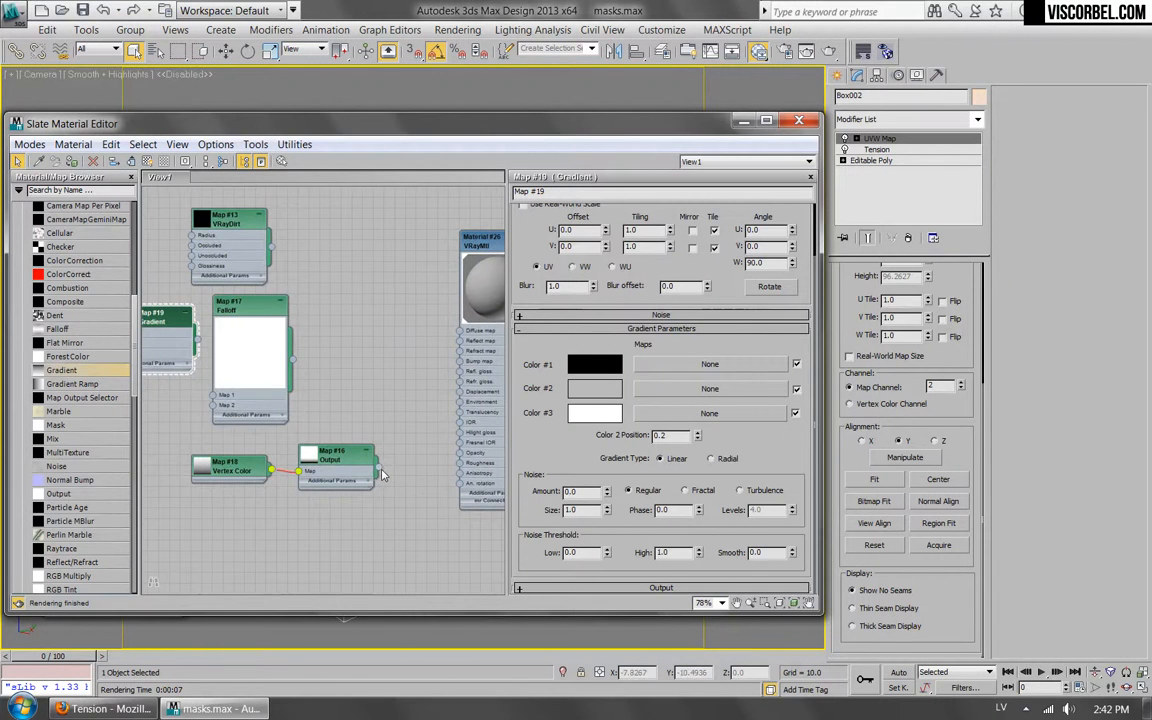
{"action": "left_click_drag", "start_coordinate": [380, 468], "coordinate": [459, 331]}
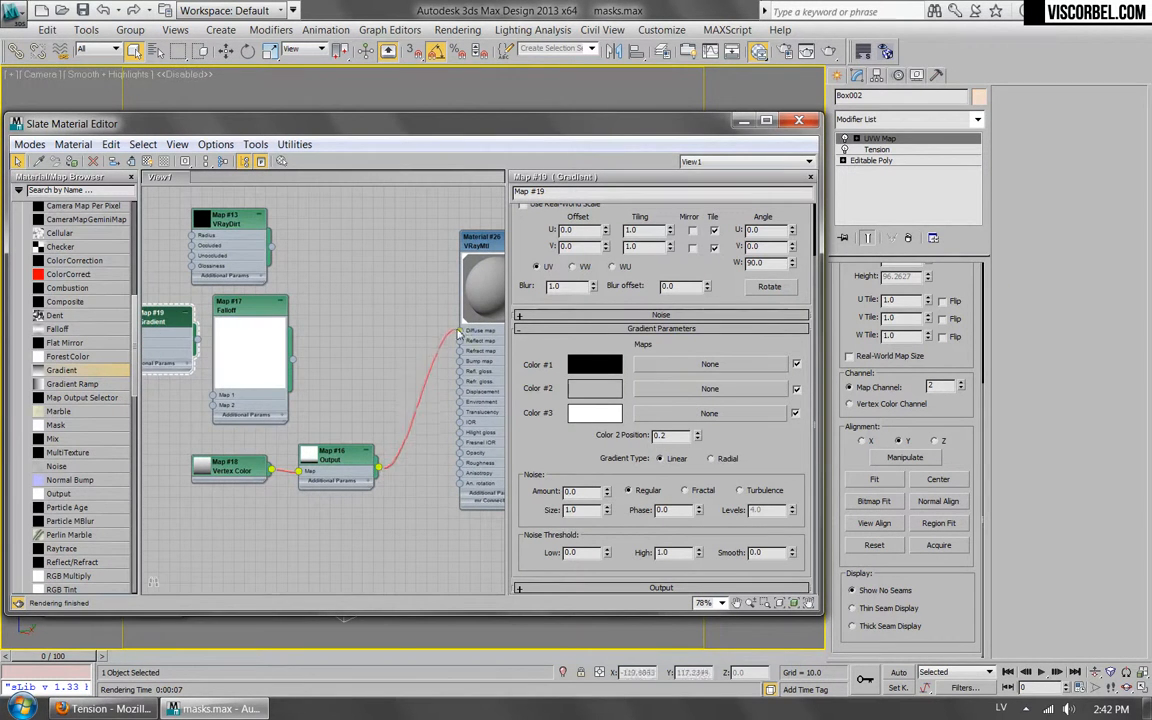
{"action": "left_click_drag", "start_coordinate": [338, 455], "coordinate": [328, 455]}
{"action": "left_click", "coordinate": [829, 52]}
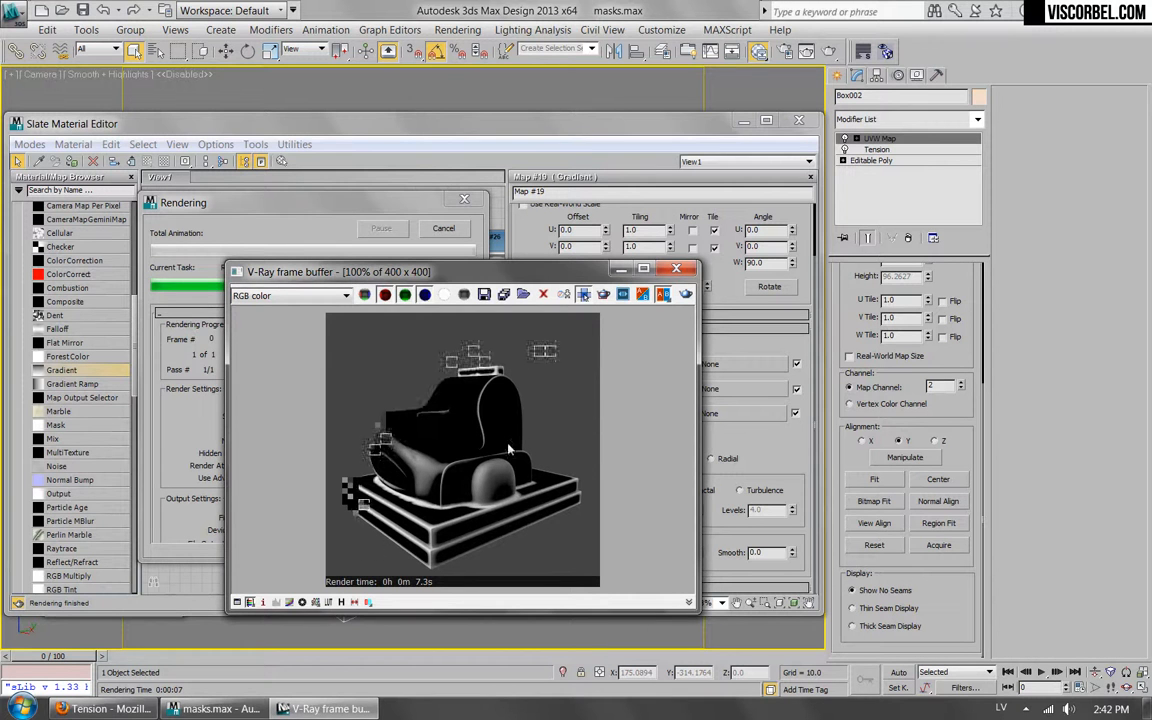
{"action": "left_click", "coordinate": [678, 269]}
Insert a Mix map between Output and the Diffuse map slot, using Output as its Mix Amount, and spread out the nodes.
{"action": "left_click_drag", "start_coordinate": [300, 468], "coordinate": [311, 467]}
{"action": "left_click_drag", "start_coordinate": [67, 440], "coordinate": [395, 411]}
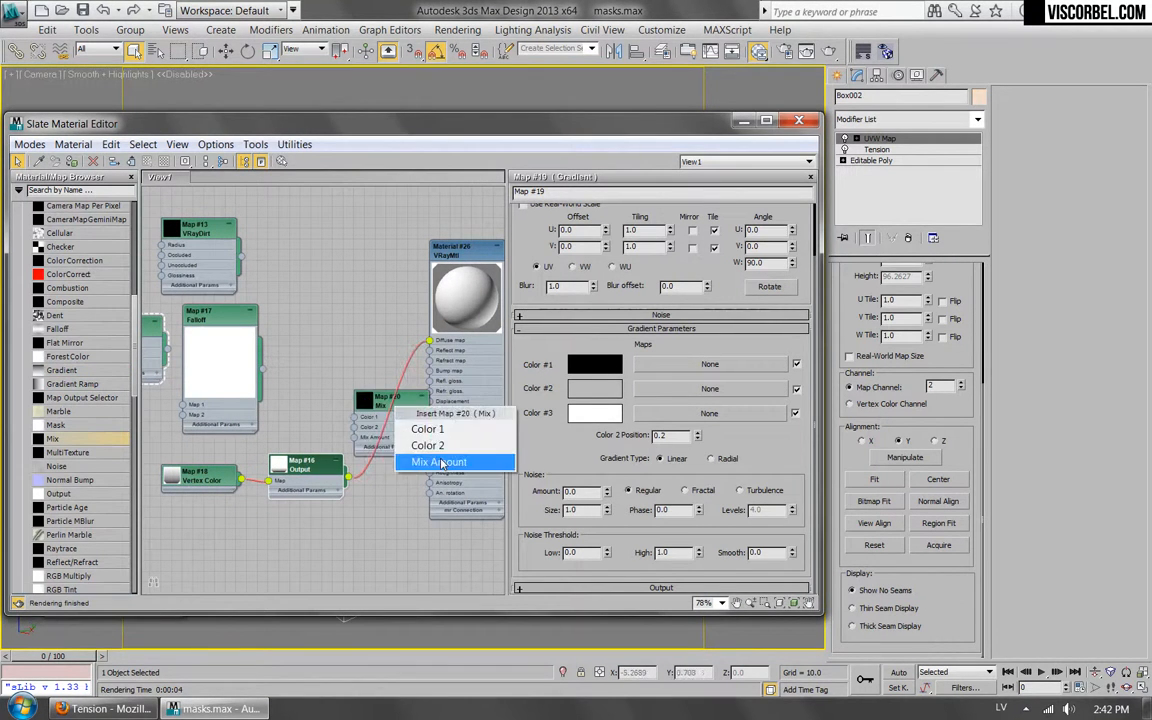
{"action": "left_click", "coordinate": [410, 465]}
{"action": "left_click_drag", "start_coordinate": [299, 469], "coordinate": [289, 470]}
{"action": "left_click_drag", "start_coordinate": [187, 479], "coordinate": [124, 480]}
{"action": "left_click_drag", "start_coordinate": [296, 471], "coordinate": [253, 492]}
{"action": "mouse_move", "coordinate": [363, 435]}
{"action": "left_mouse_down"}
{"action": "mouse_move", "coordinate": [349, 372]}
{"action": "mouse_move", "coordinate": [323, 385]}
{"action": "mouse_move", "coordinate": [370, 425]}
{"action": "left_mouse_up"}
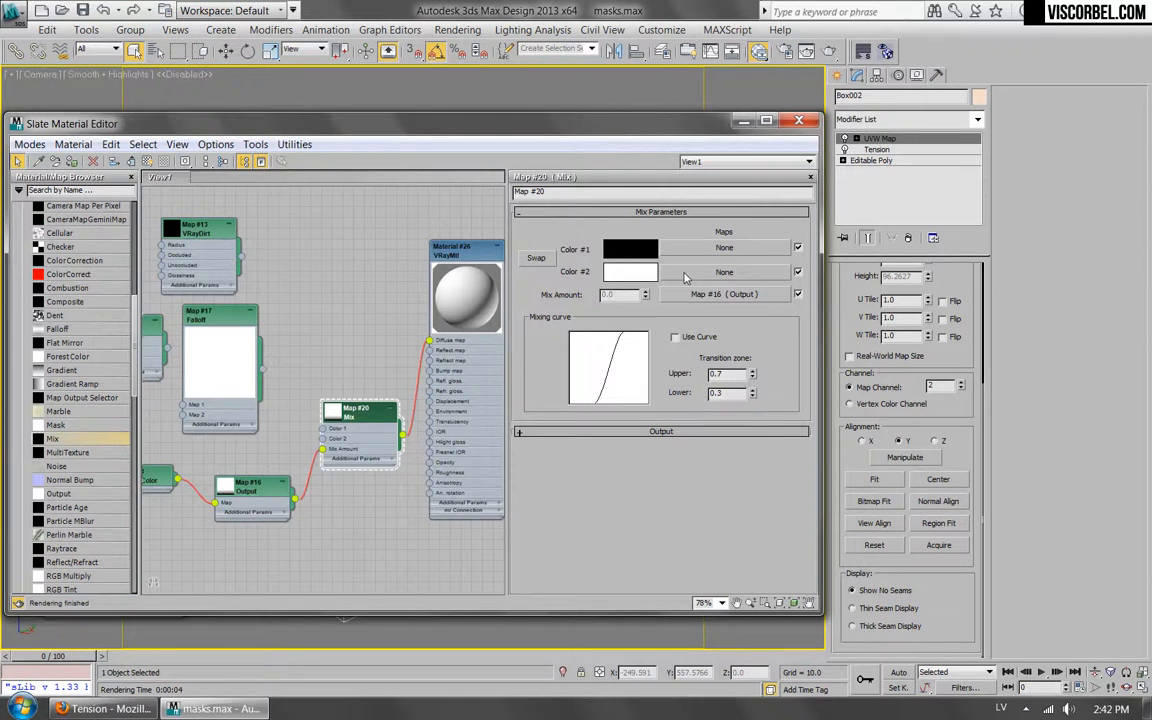
Move the Composite map from the upper material's network down beside the new Mix map.
{"action": "scroll", "coordinate": [285, 269], "scroll_direction": "down", "scroll_amount": 4}
{"action": "middle_click_drag", "start_coordinate": [298, 206], "coordinate": [326, 495]}
{"action": "scroll", "coordinate": [328, 490], "scroll_direction": "down", "scroll_amount": 2}
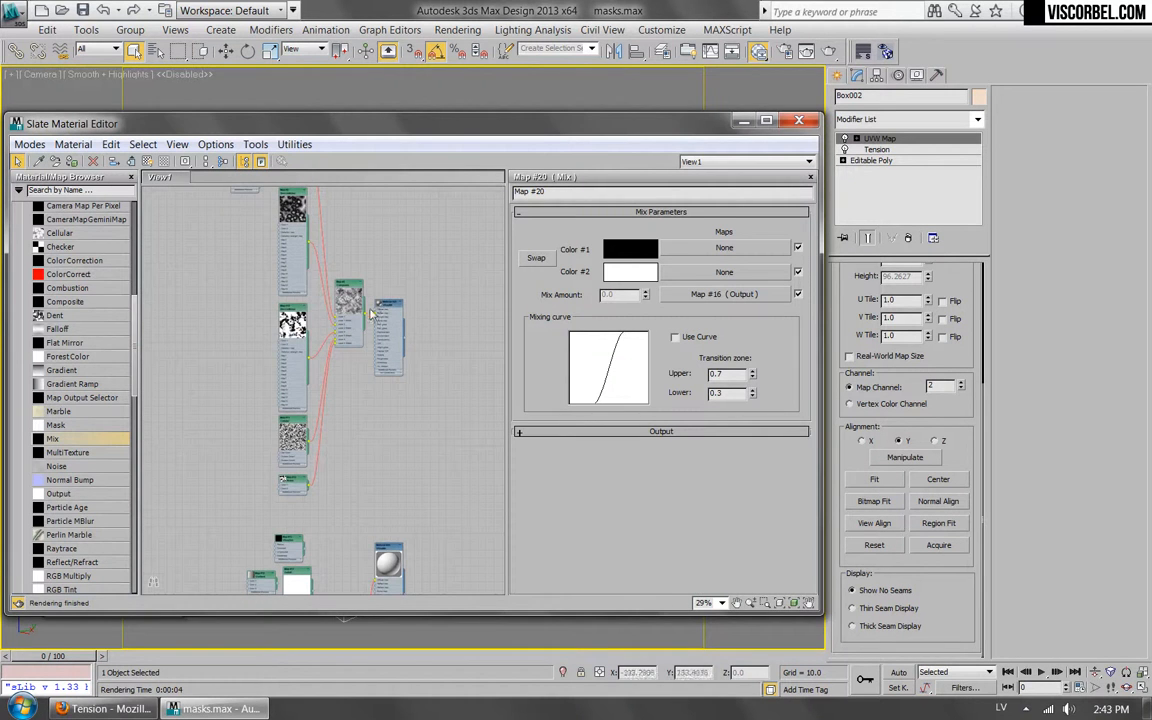
{"action": "left_click_drag", "start_coordinate": [366, 318], "coordinate": [366, 562]}
{"action": "left_click", "coordinate": [470, 448]}
{"action": "left_click", "coordinate": [389, 301]}
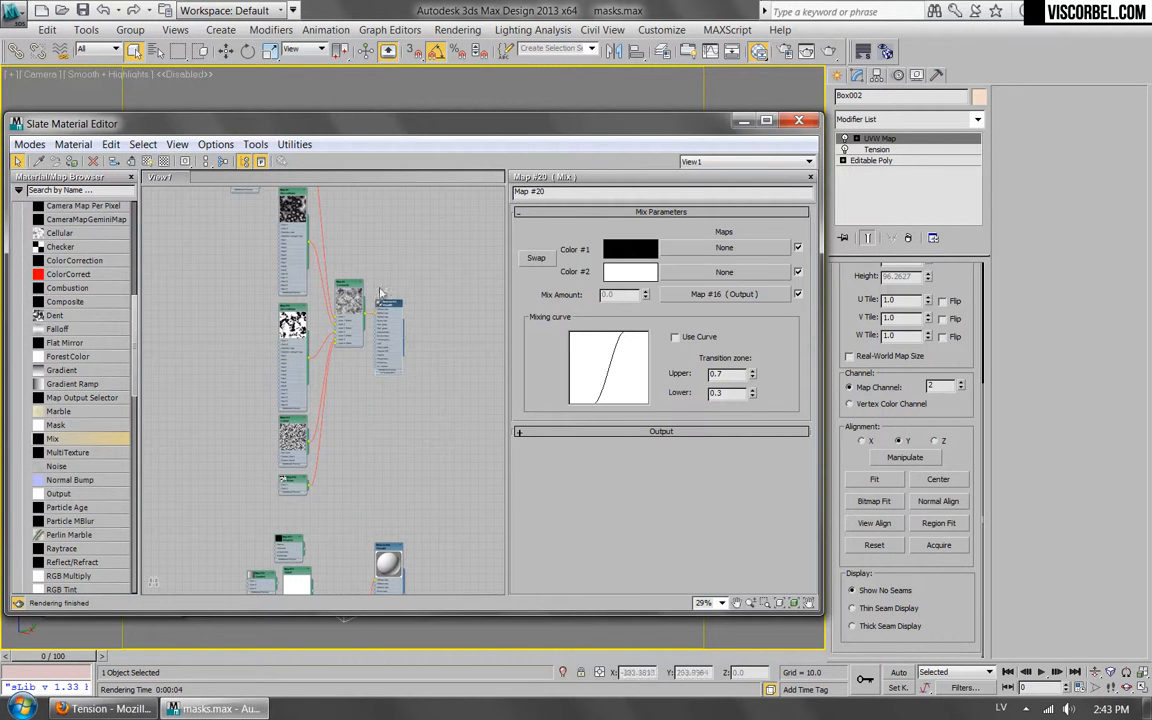
{"action": "left_click_drag", "start_coordinate": [342, 285], "coordinate": [332, 523]}
{"action": "middle_click_drag", "start_coordinate": [332, 523], "coordinate": [376, 275]}
{"action": "scroll", "coordinate": [390, 313], "scroll_direction": "up", "scroll_amount": 2}
{"action": "scroll", "coordinate": [390, 313], "scroll_direction": "up", "scroll_amount": 2}
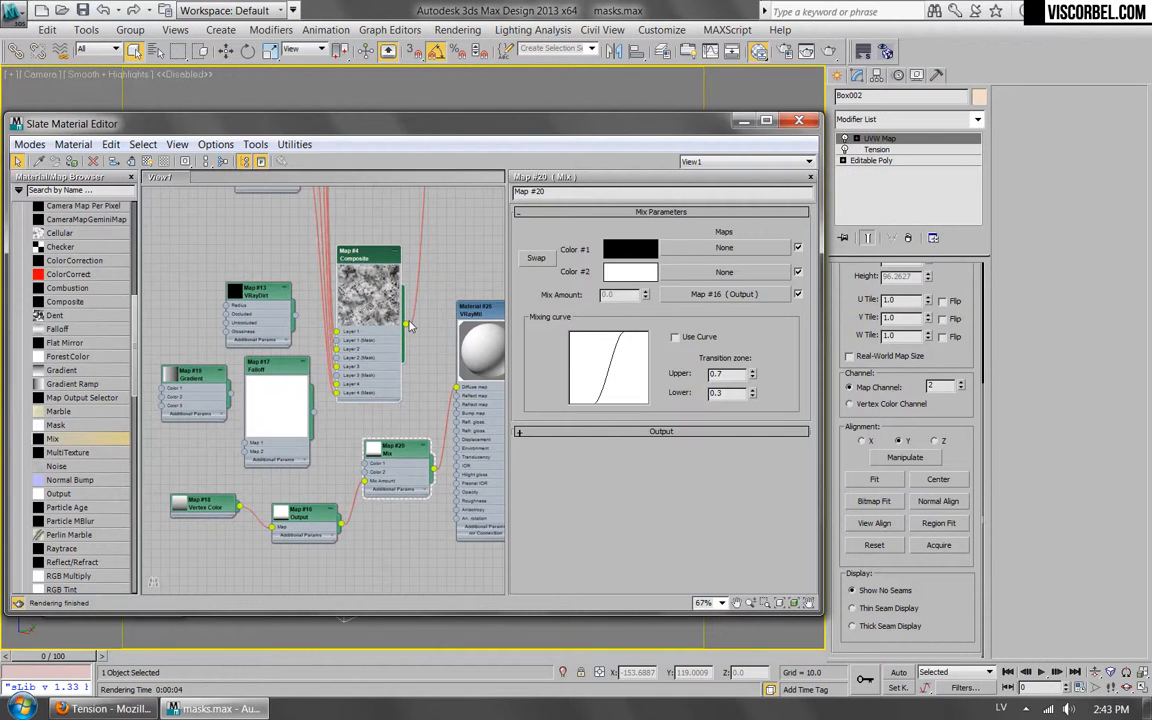
Connect the Composite map to the Mix map's Color 2 slot and test-render the combined mask.
{"action": "left_click_drag", "start_coordinate": [434, 398], "coordinate": [366, 473]}
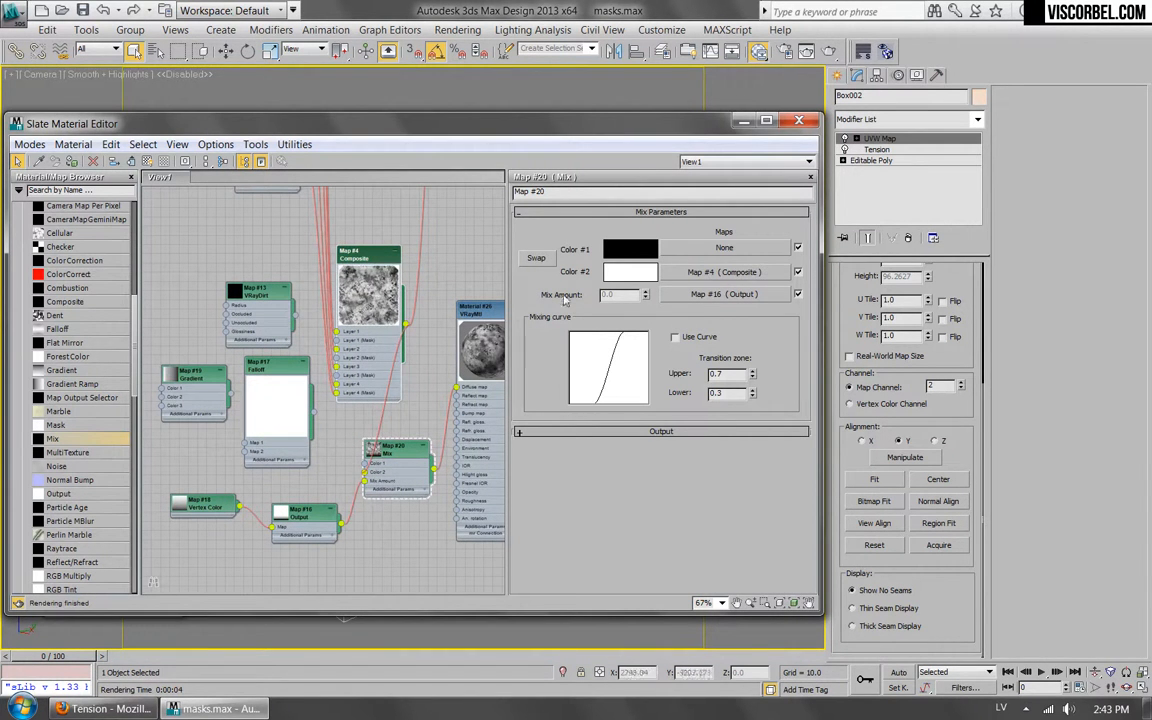
{"action": "left_click", "coordinate": [747, 49]}
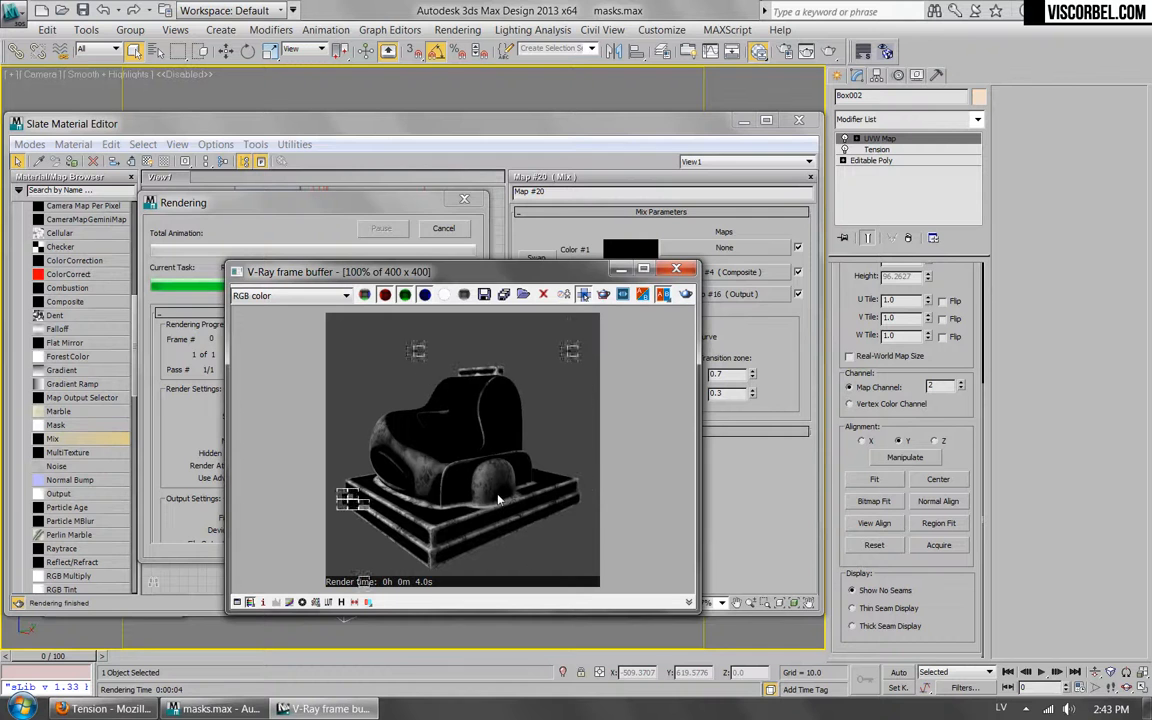
{"action": "left_click", "coordinate": [678, 269]}
Move the Composite map away from the material and reposition the Mix map to tidy the node layout.
{"action": "middle_click_drag", "start_coordinate": [437, 286], "coordinate": [389, 273]}
{"action": "left_click_drag", "start_coordinate": [338, 248], "coordinate": [255, 221]}
{"action": "middle_click_drag", "start_coordinate": [361, 338], "coordinate": [401, 357]}
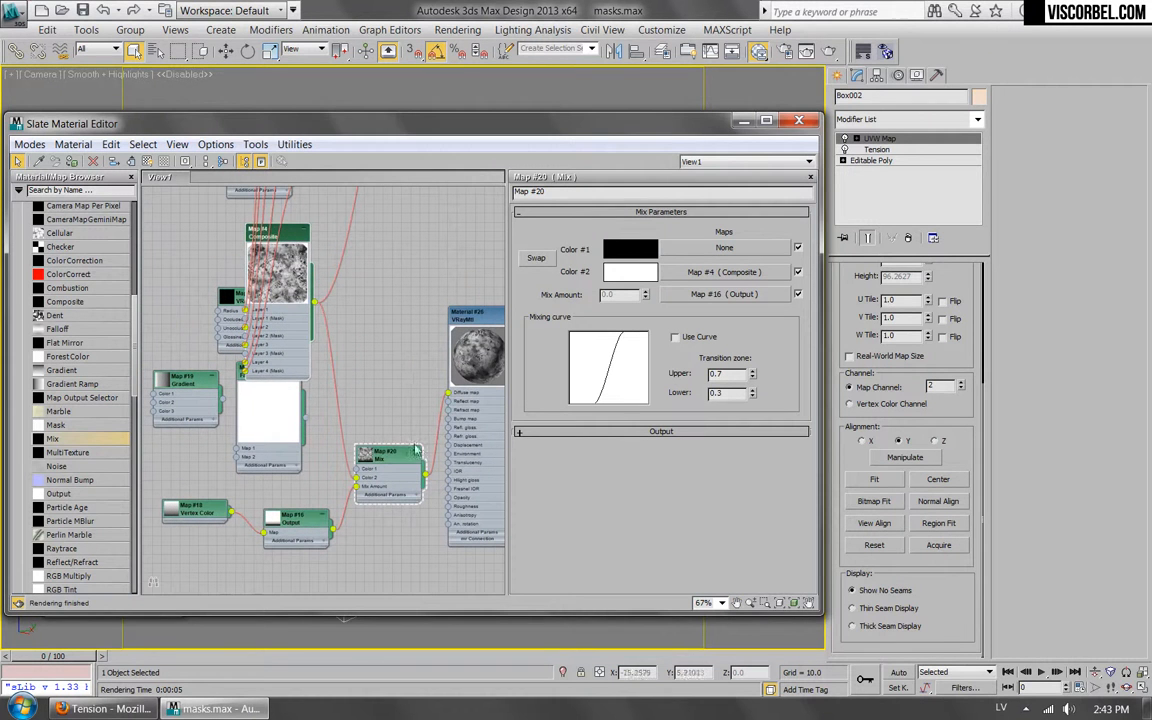
{"action": "left_click_drag", "start_coordinate": [373, 447], "coordinate": [355, 429]}
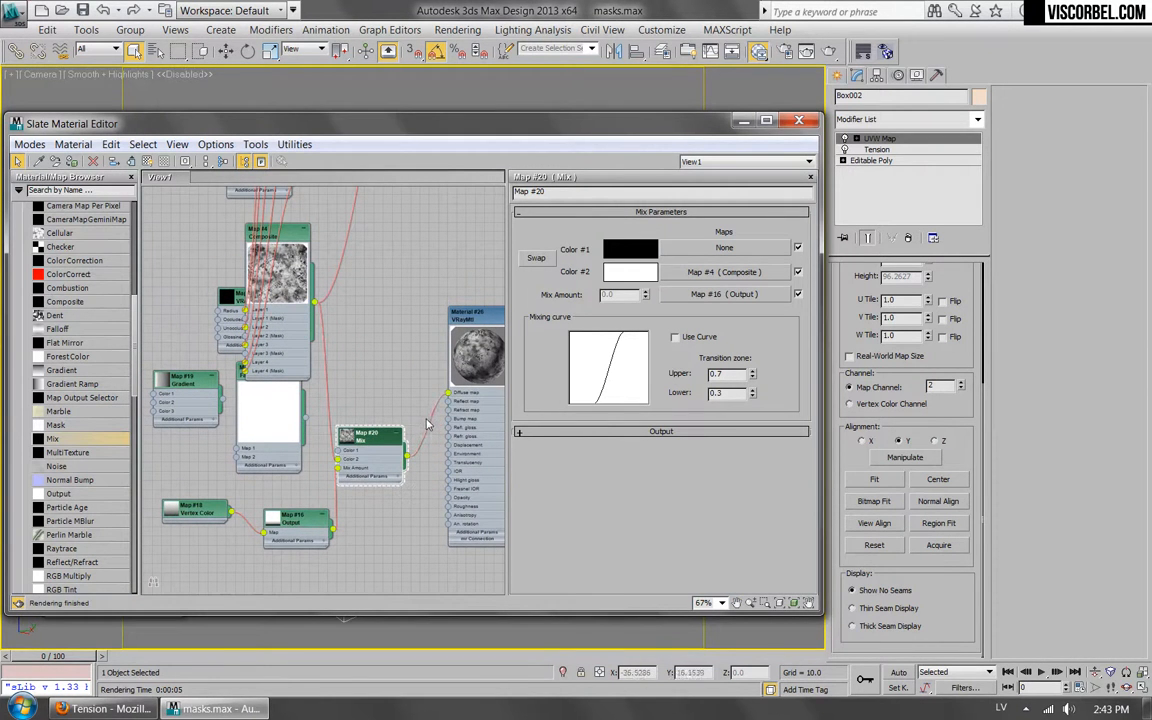
{"action": "left_click_drag", "start_coordinate": [353, 446], "coordinate": [378, 441]}
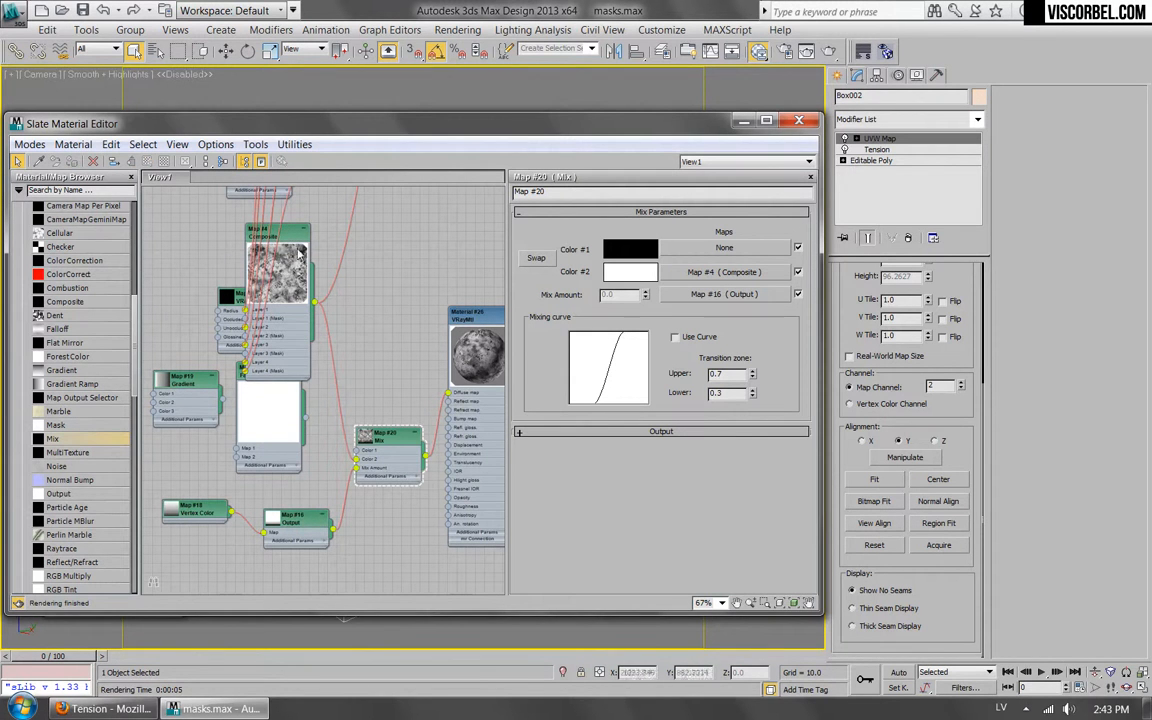
{"action": "scroll", "coordinate": [125, 375], "scroll_direction": "down", "scroll_amount": 6}
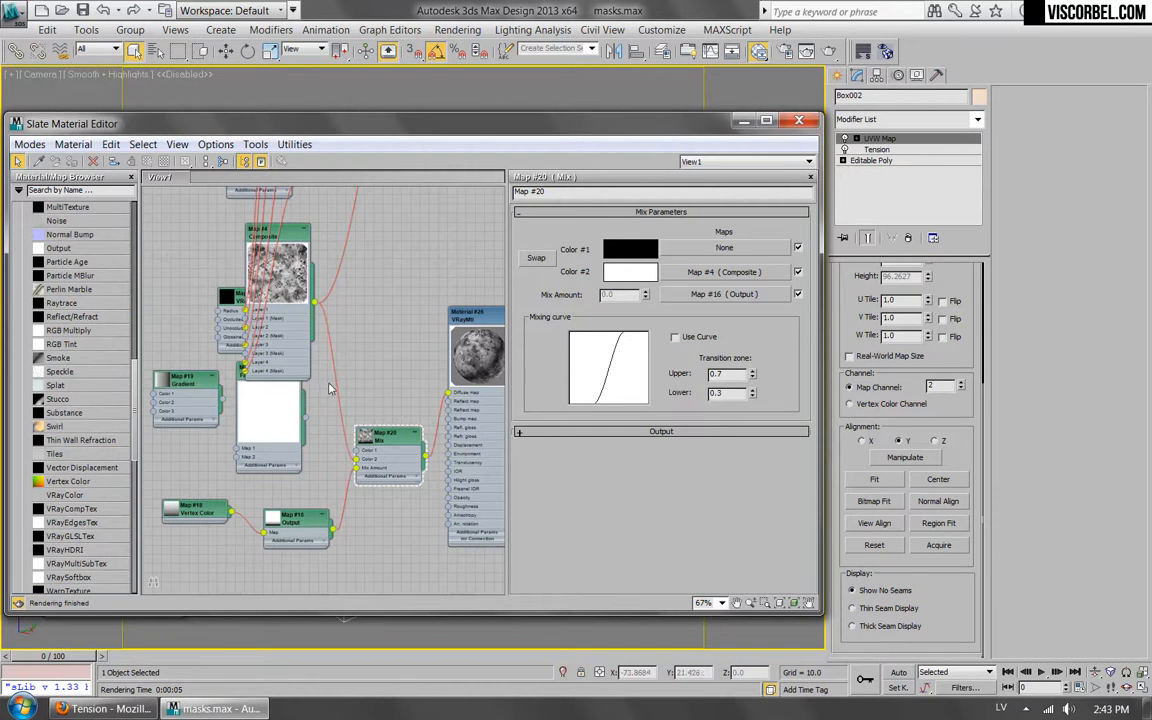
{"action": "middle_click_drag", "start_coordinate": [411, 391], "coordinate": [373, 387]}
{"action": "scroll", "coordinate": [125, 483], "scroll_direction": "down", "scroll_amount": 8}
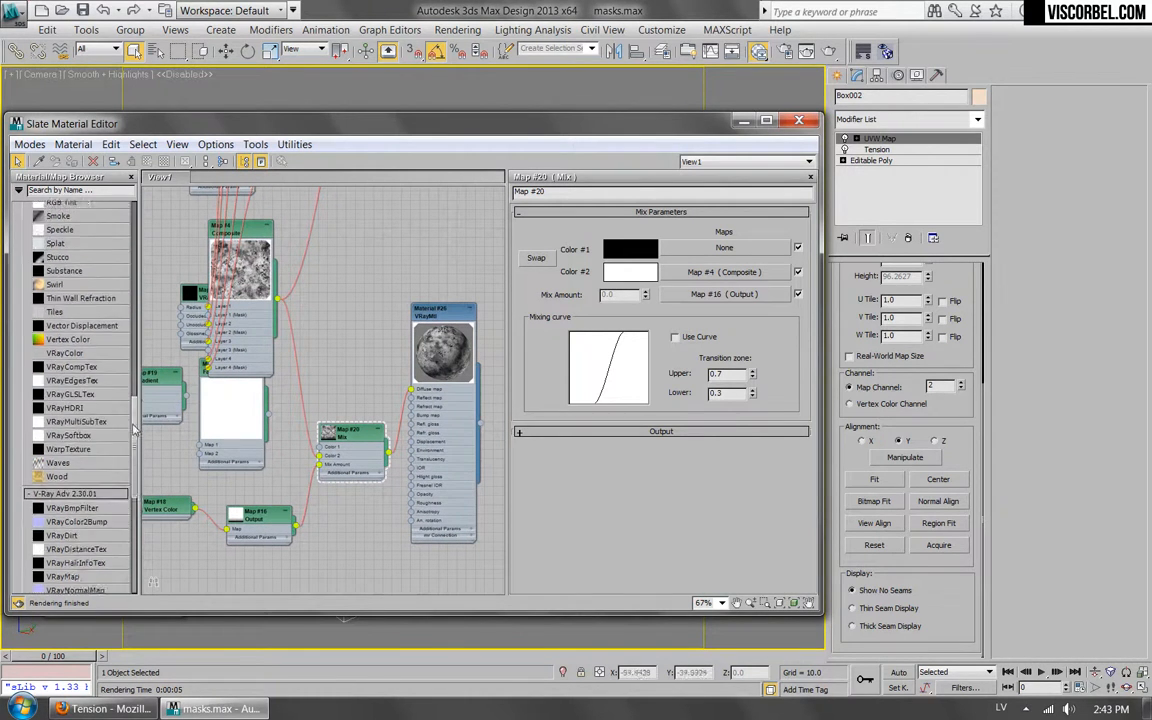
{"action": "scroll", "coordinate": [120, 440], "scroll_direction": "up", "scroll_amount": 7}
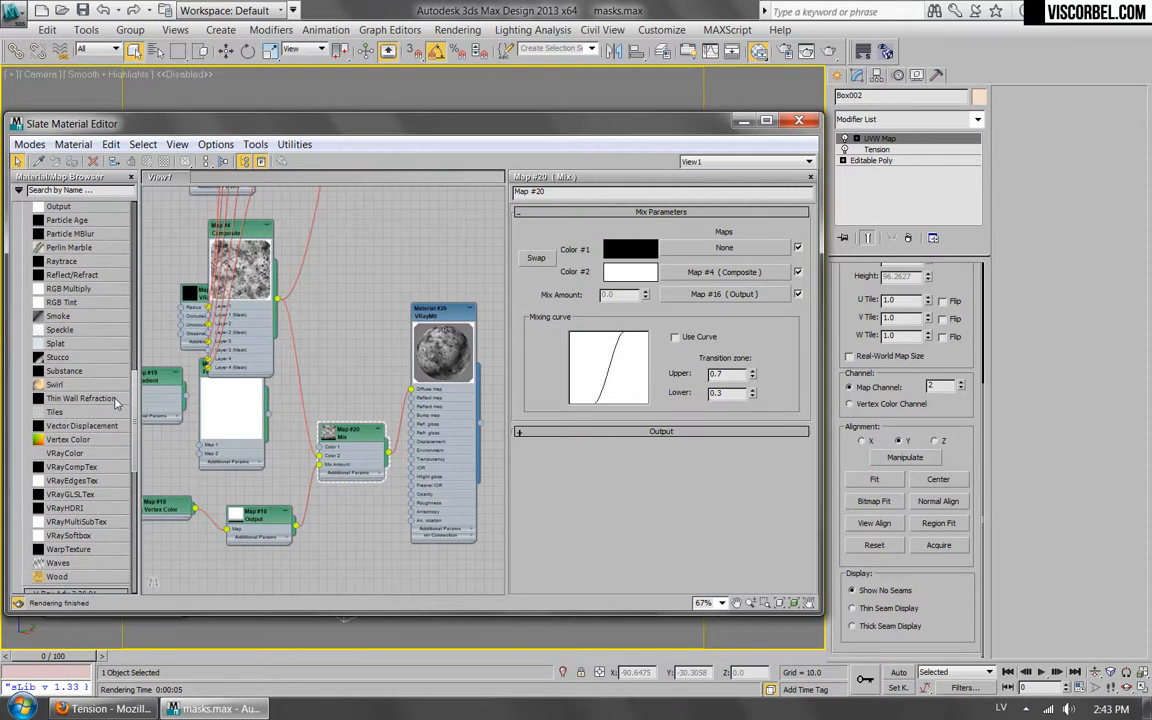
{"action": "scroll", "coordinate": [115, 403], "scroll_direction": "down", "scroll_amount": 1}
{"action": "scroll", "coordinate": [99, 408], "scroll_direction": "up", "scroll_amount": 5}
{"action": "left_click_drag", "start_coordinate": [60, 382], "coordinate": [442, 200]}
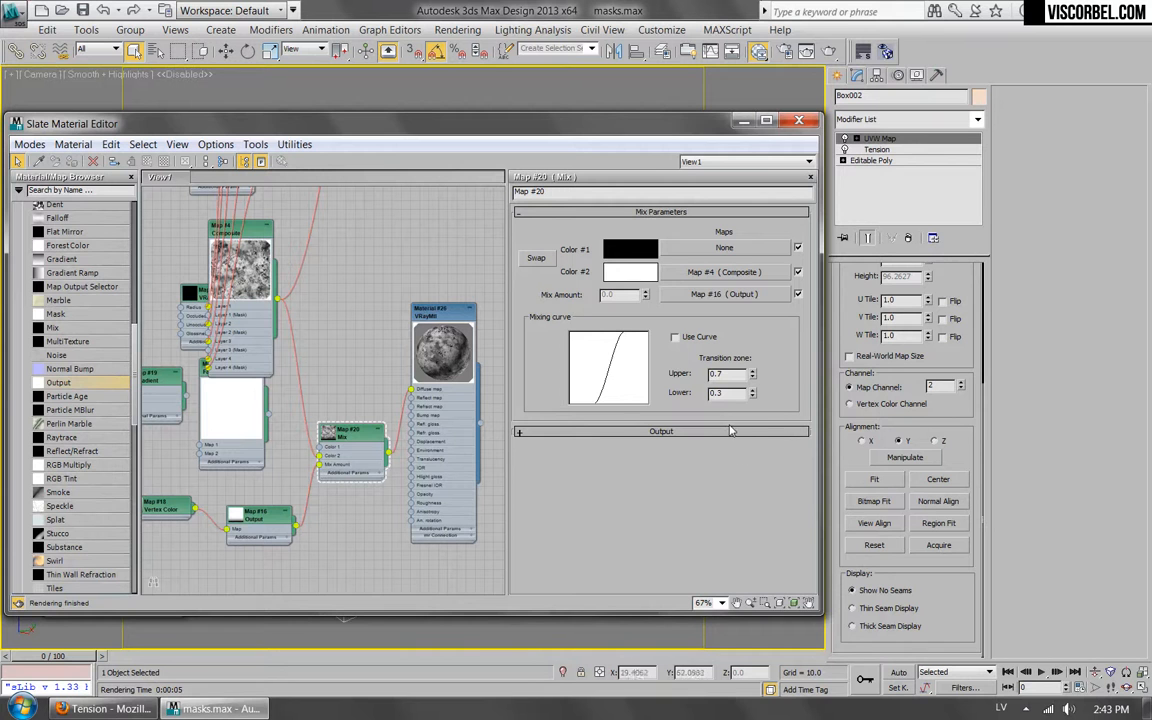
Enable the color map in the Mix map's Output settings and add two points near the middle of its curve.
{"action": "left_click", "coordinate": [677, 433]}
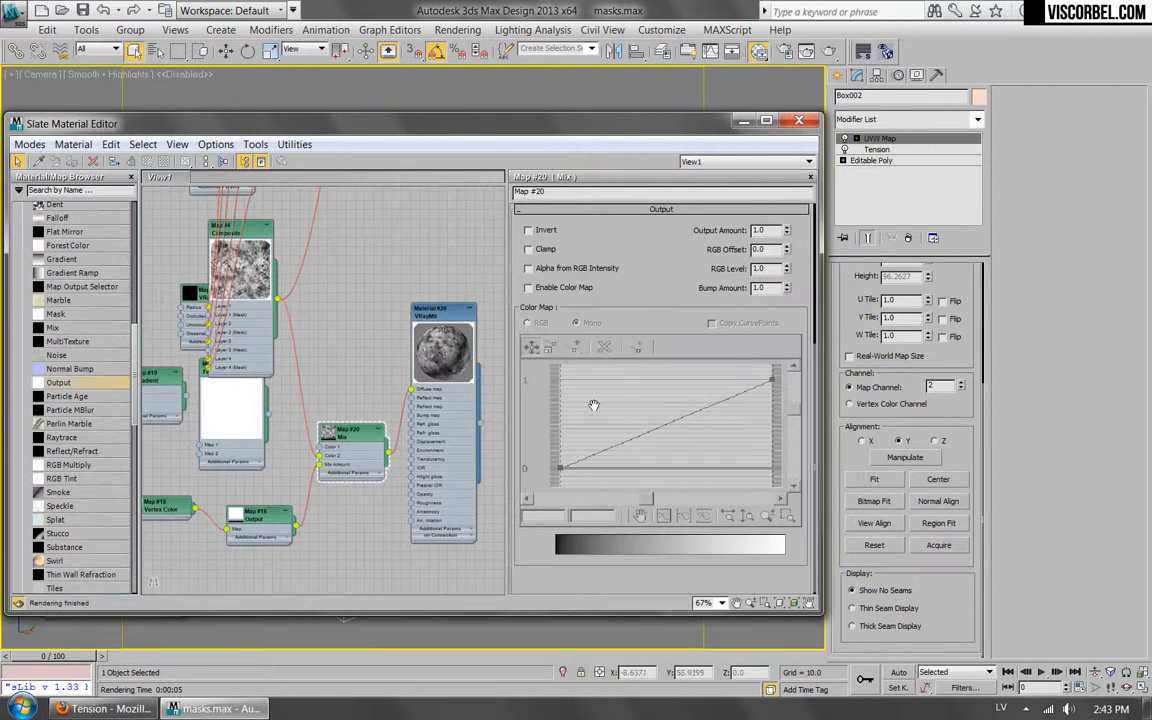
{"action": "left_click", "coordinate": [562, 288]}
{"action": "left_click", "coordinate": [561, 344]}
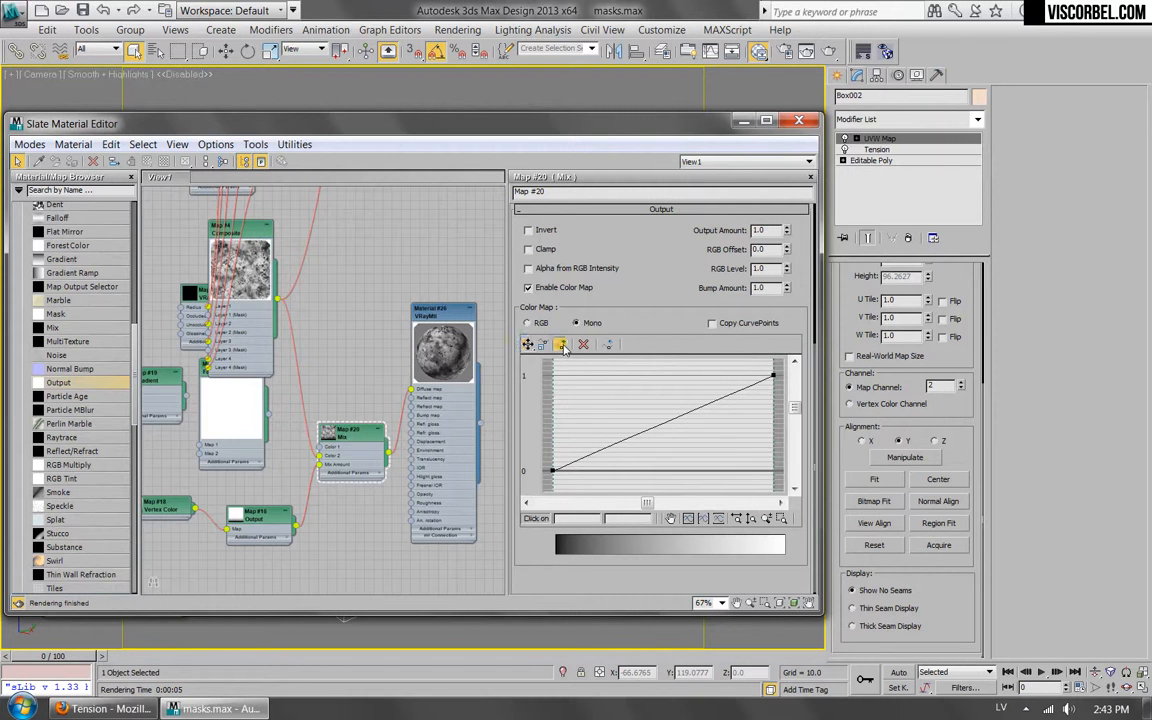
{"action": "left_click", "coordinate": [660, 424]}
{"action": "left_click", "coordinate": [693, 409]}
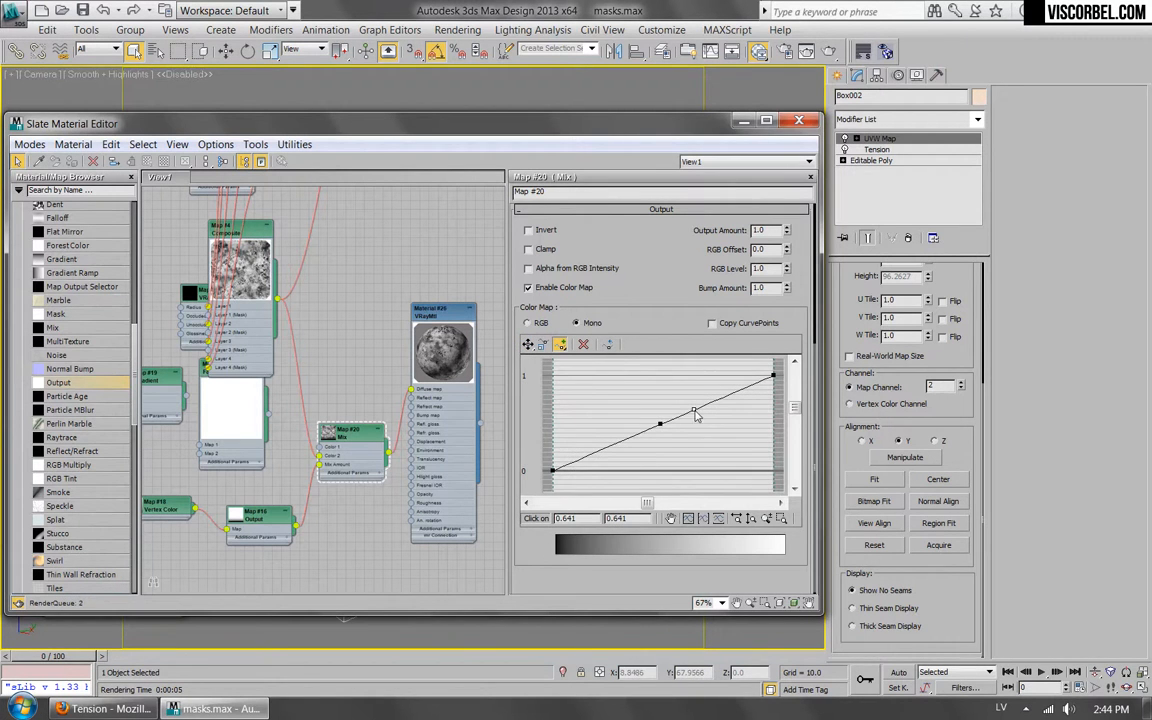
Steepen the Mix map's curve by lowering one middle point to about 0 and raising the other to about 1, and test-render the mask.
{"action": "left_click", "coordinate": [528, 344]}
{"action": "left_click_drag", "start_coordinate": [658, 426], "coordinate": [652, 470]}
{"action": "left_click_drag", "start_coordinate": [693, 409], "coordinate": [689, 378]}
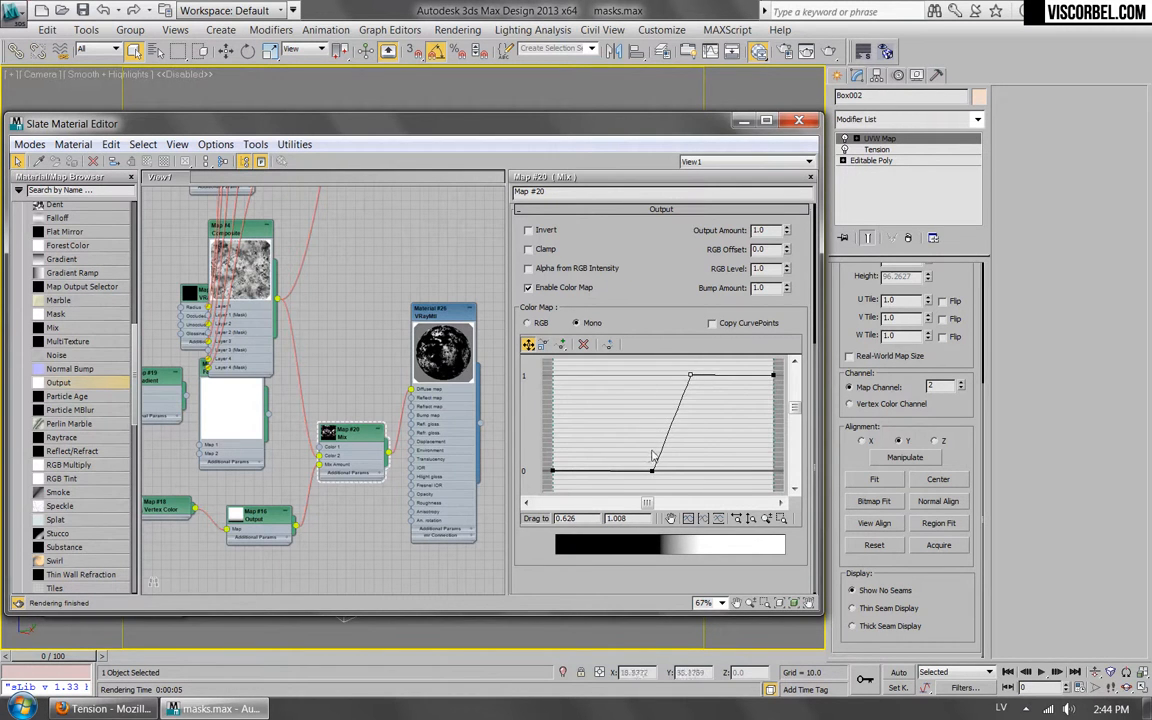
{"action": "left_click_drag", "start_coordinate": [653, 472], "coordinate": [640, 472]}
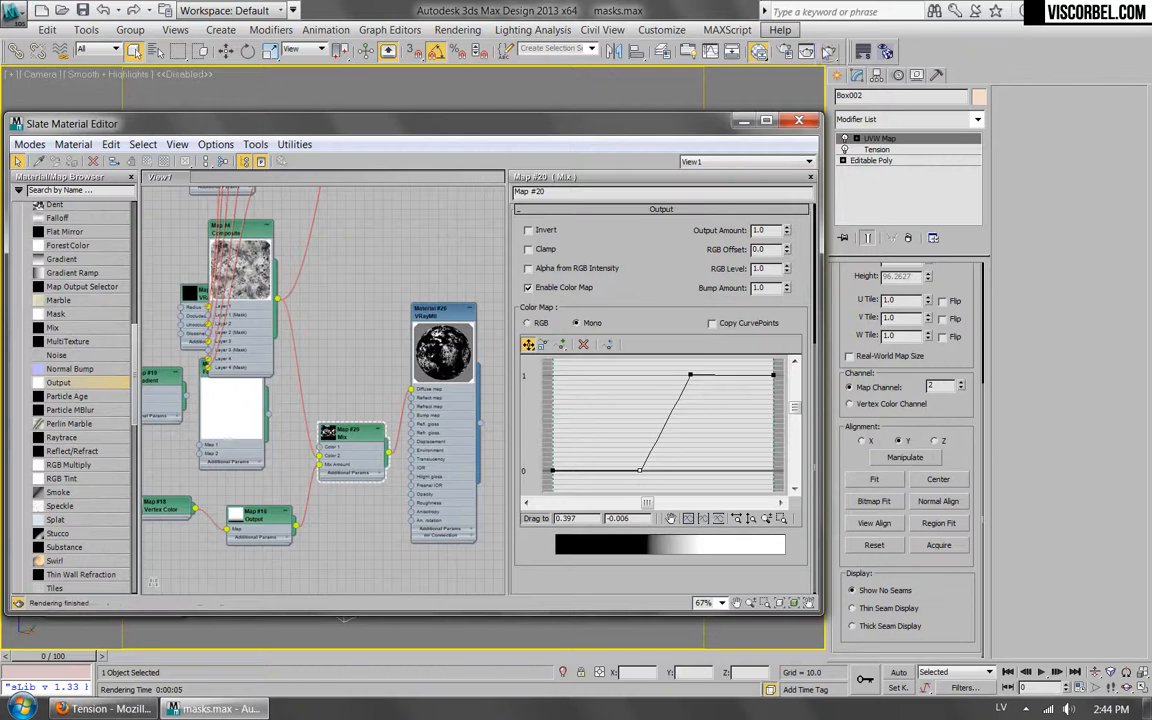
{"action": "left_click", "coordinate": [829, 52]}
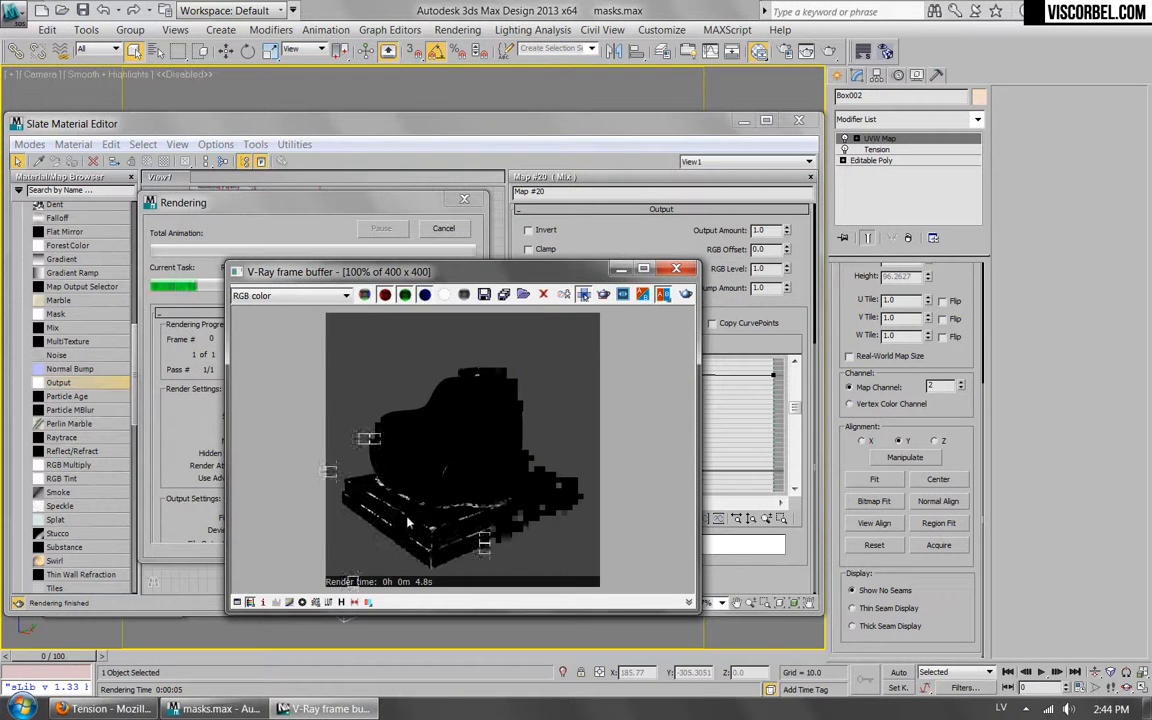
{"action": "left_click", "coordinate": [676, 268]}
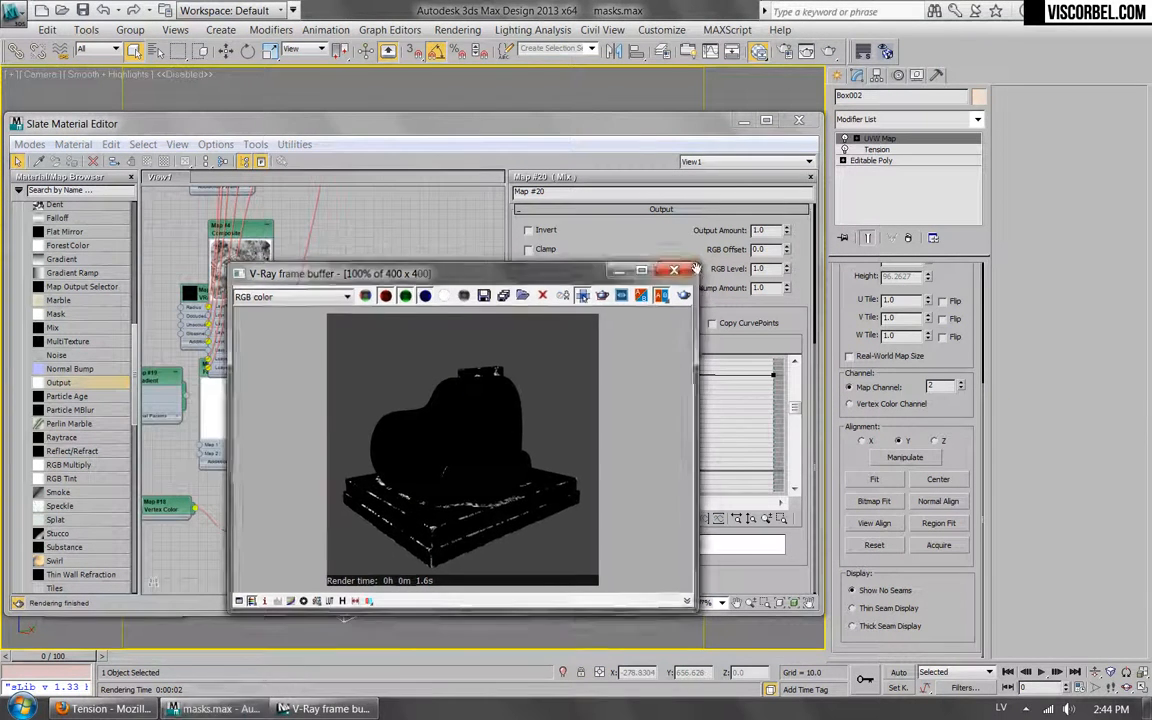
Shift the curve's upper point to about 0.397 and its lower point to about 0.226 horizontally, and test-render the mask.
{"action": "left_click_drag", "start_coordinate": [689, 377], "coordinate": [640, 376]}
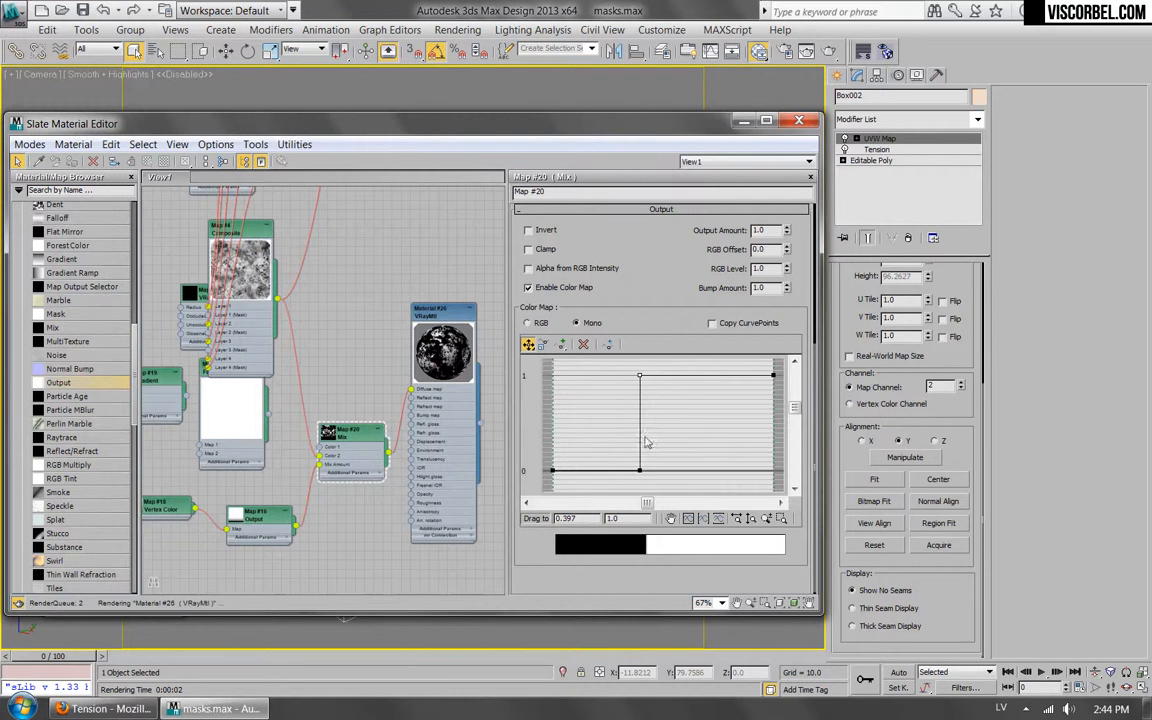
{"action": "left_click_drag", "start_coordinate": [640, 470], "coordinate": [603, 474]}
{"action": "left_click", "coordinate": [829, 51]}
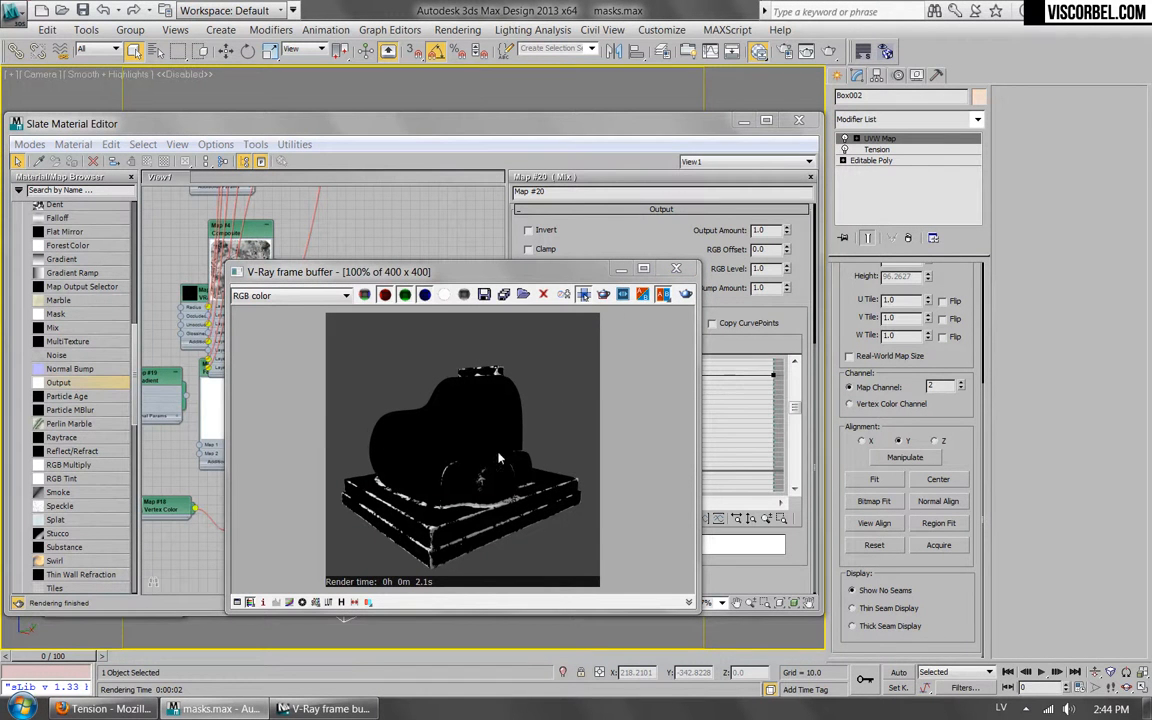
{"action": "left_click", "coordinate": [678, 268]}
Insert a second Mix map before the material's Diffuse slot, using the first Mix as its Mix Amount, and spread out the nodes.
{"action": "scroll", "coordinate": [312, 368], "scroll_direction": "down", "scroll_amount": 3}
{"action": "scroll", "coordinate": [312, 371], "scroll_direction": "up", "scroll_amount": 5}
{"action": "left_click_drag", "start_coordinate": [283, 405], "coordinate": [275, 402]}
{"action": "left_click_drag", "start_coordinate": [341, 388], "coordinate": [352, 393]}
{"action": "left_click", "coordinate": [386, 447]}
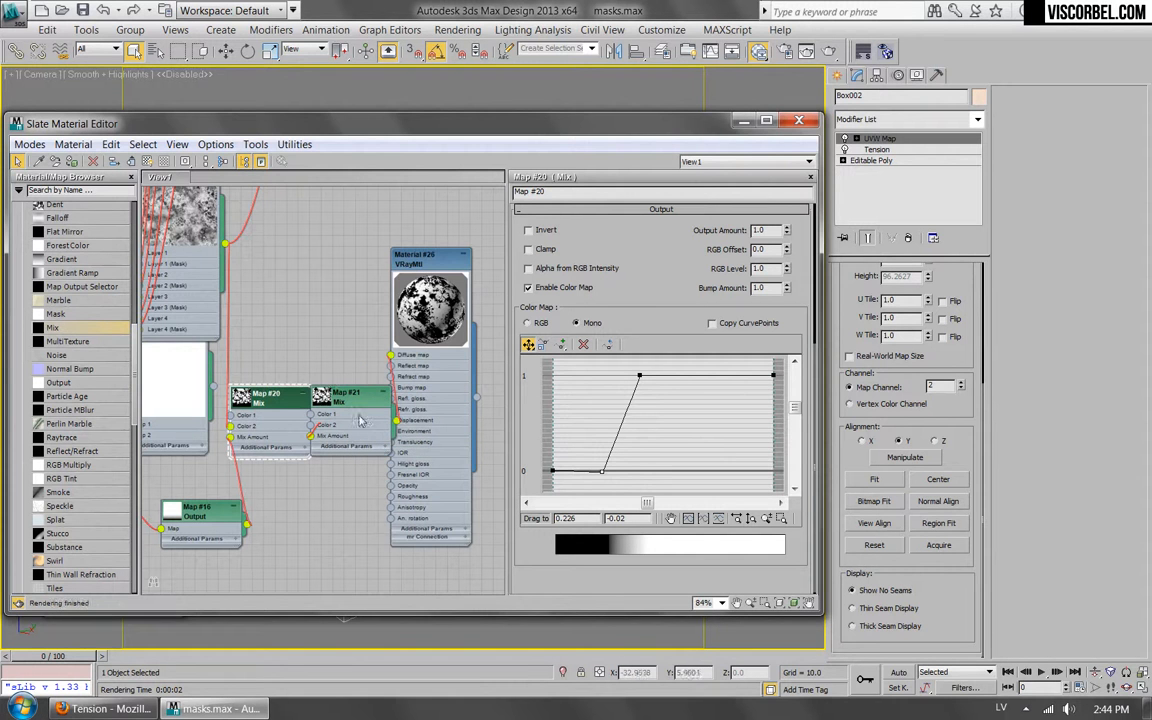
{"action": "left_click_drag", "start_coordinate": [432, 262], "coordinate": [565, 280]}
{"action": "left_click_drag", "start_coordinate": [344, 407], "coordinate": [422, 385]}
Set Color 1 of the new Mix map to a muted green.
{"action": "left_click", "coordinate": [634, 247]}
{"action": "left_click_drag", "start_coordinate": [529, 178], "coordinate": [521, 186]}
{"action": "left_click", "coordinate": [583, 237]}
Set Color 2 of the new Mix map to dark brown (RGB 21, 13, 12) and test-render the material.
{"action": "left_click", "coordinate": [630, 274]}
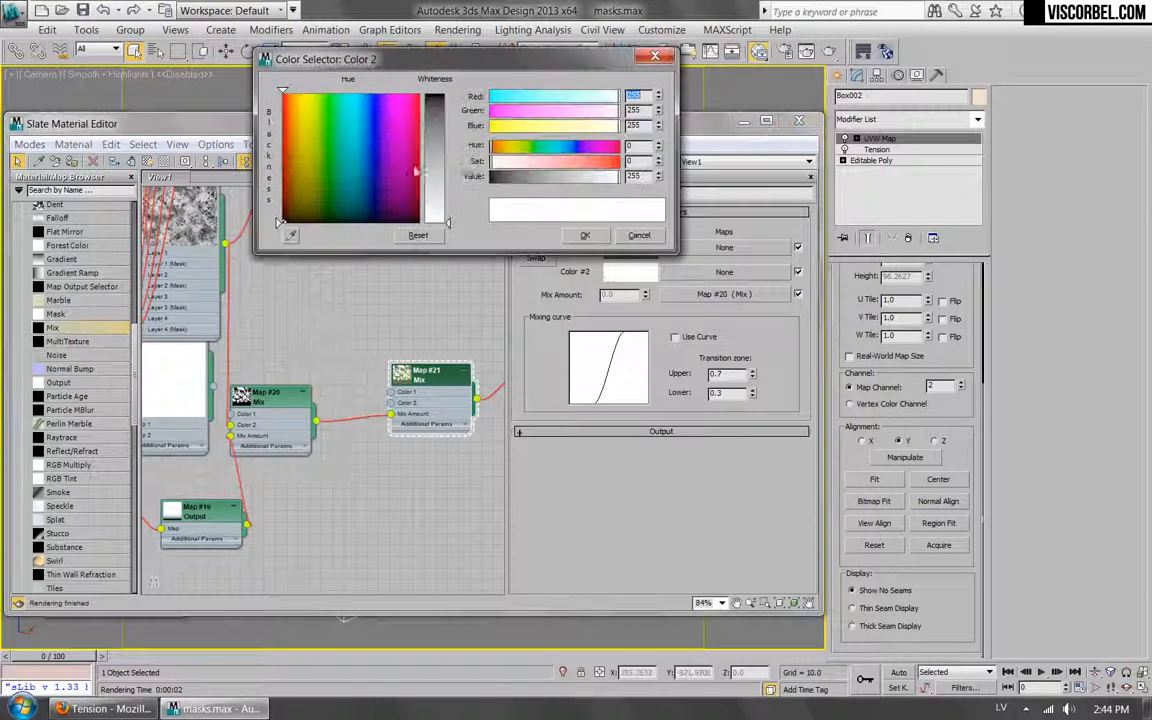
{"action": "left_click_drag", "start_coordinate": [542, 165], "coordinate": [500, 179]}
{"action": "left_click", "coordinate": [498, 178]}
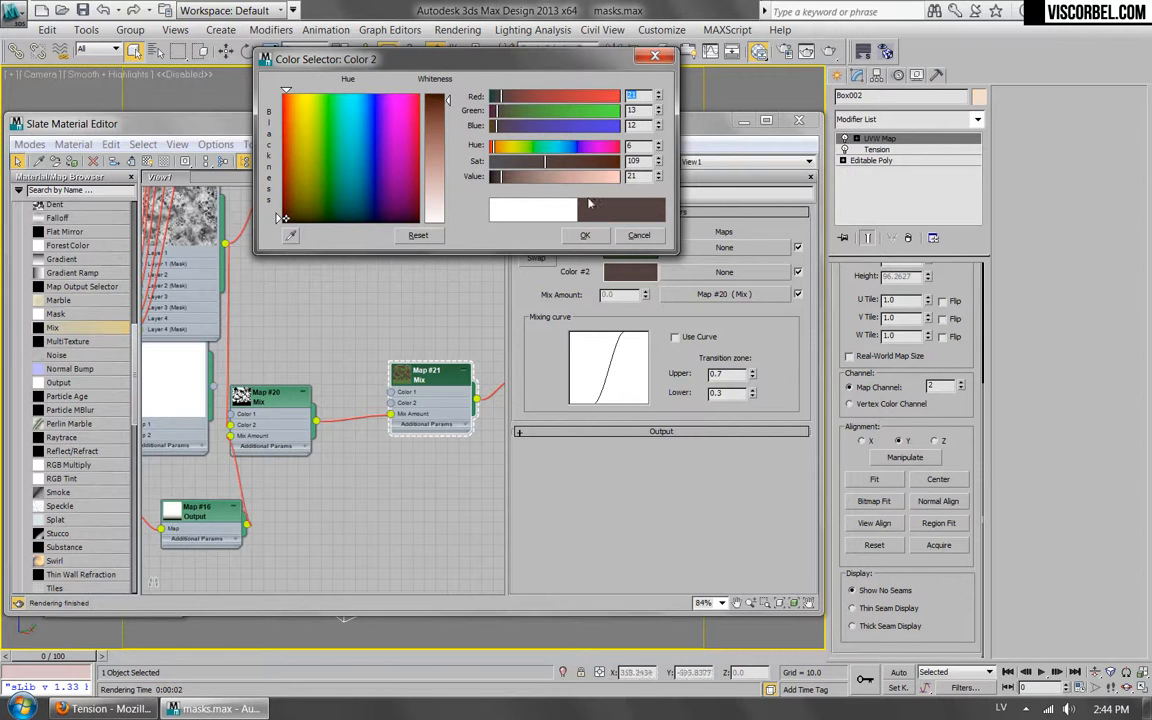
{"action": "left_click", "coordinate": [585, 235]}
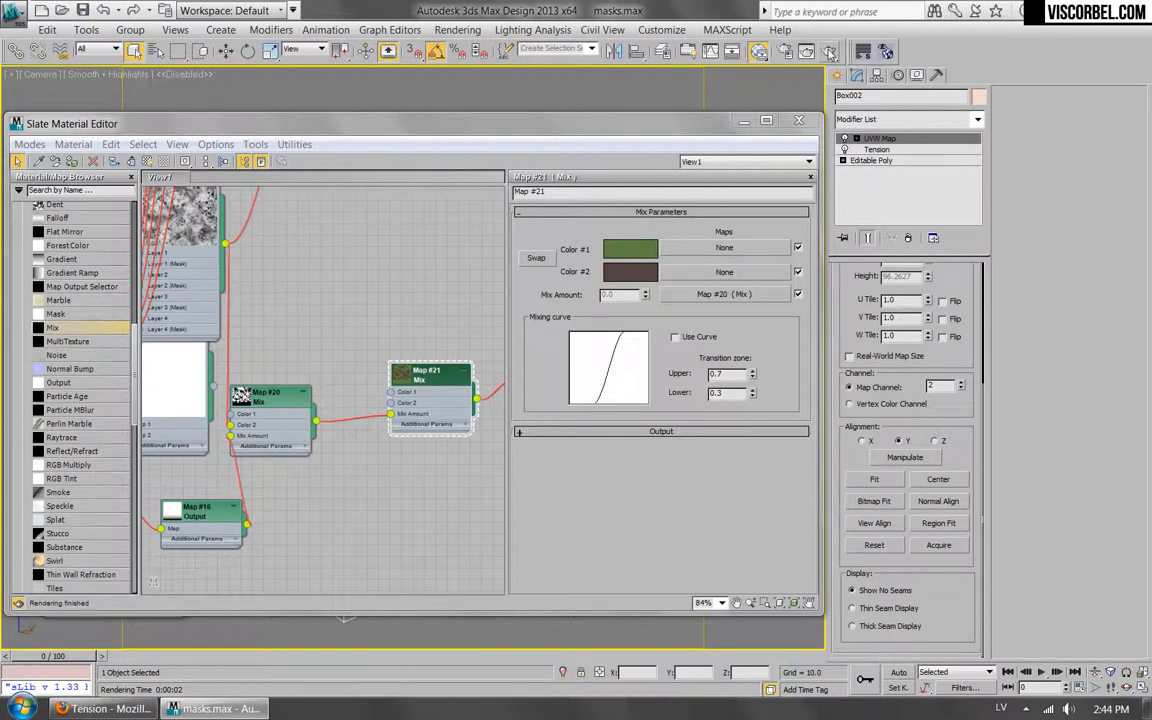
{"action": "left_click", "coordinate": [758, 51]}
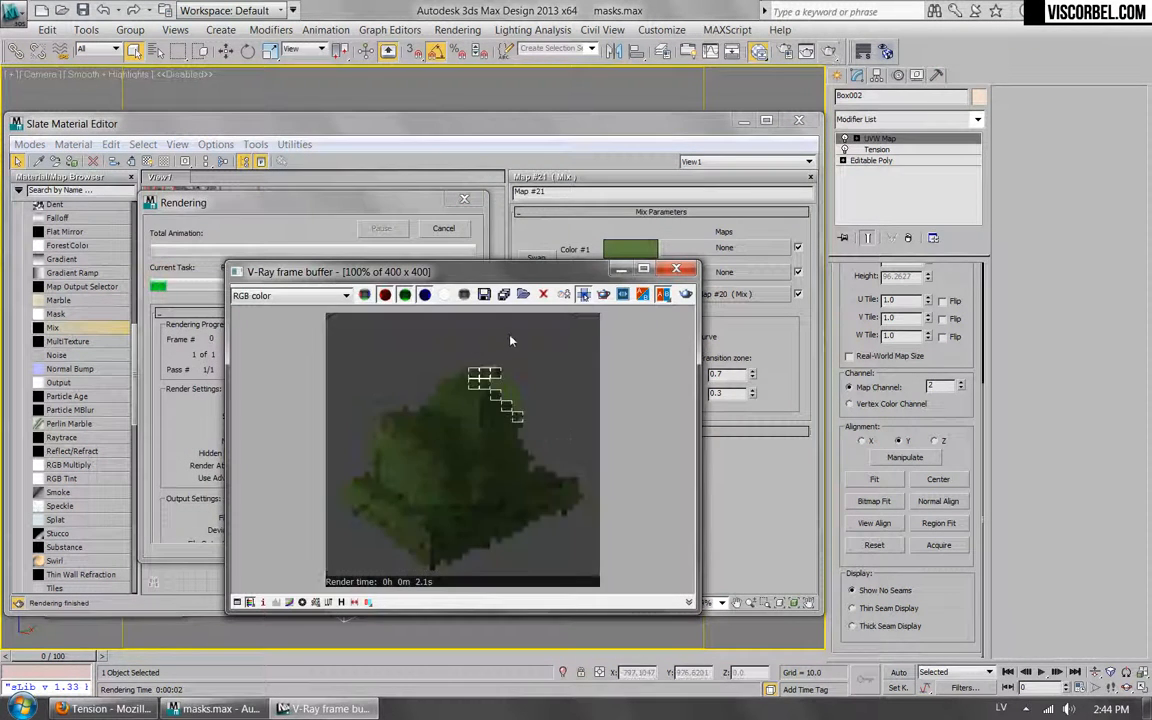